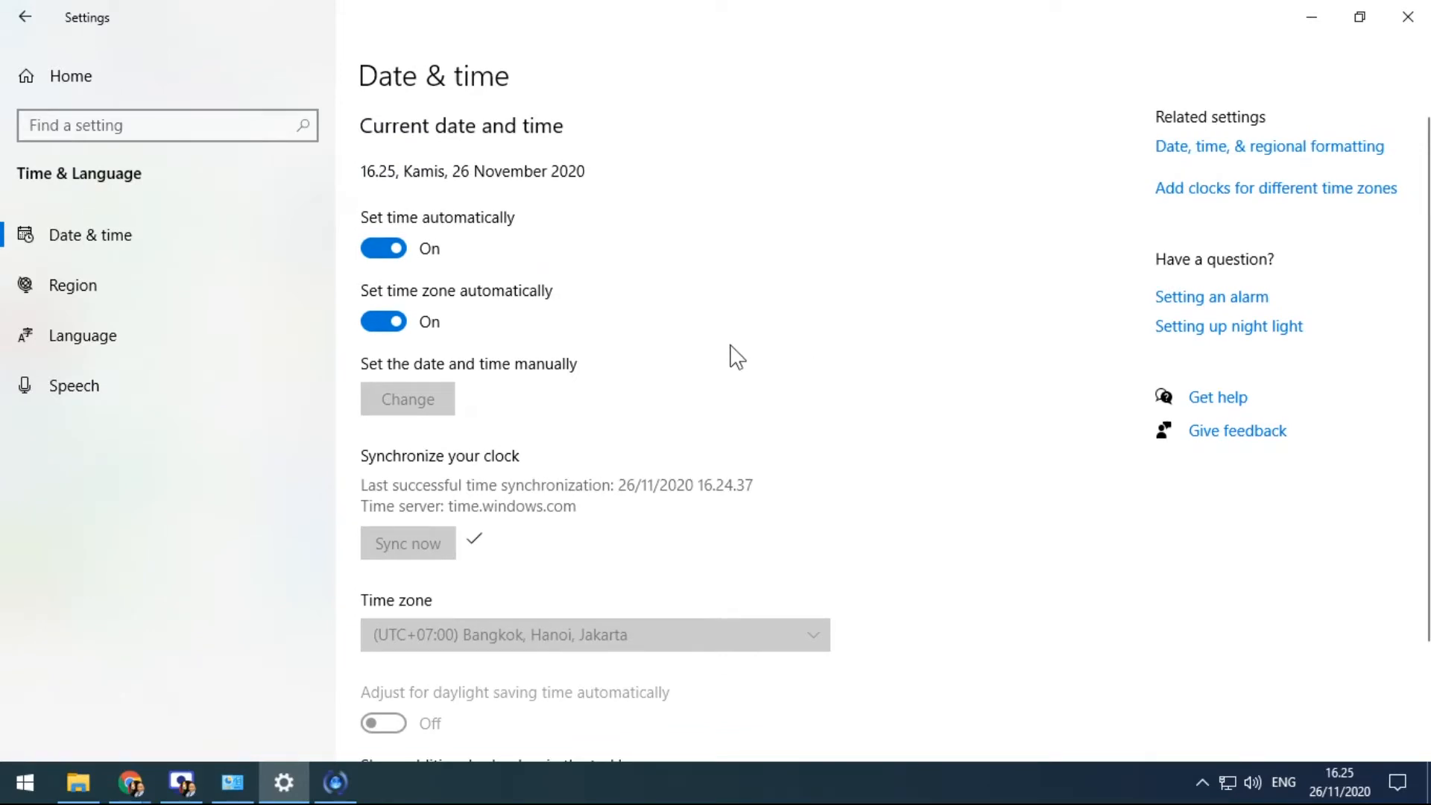
# Open the Region page and browse the Country or region list, leaving Indonesia selected
pyautogui.click(98, 281)
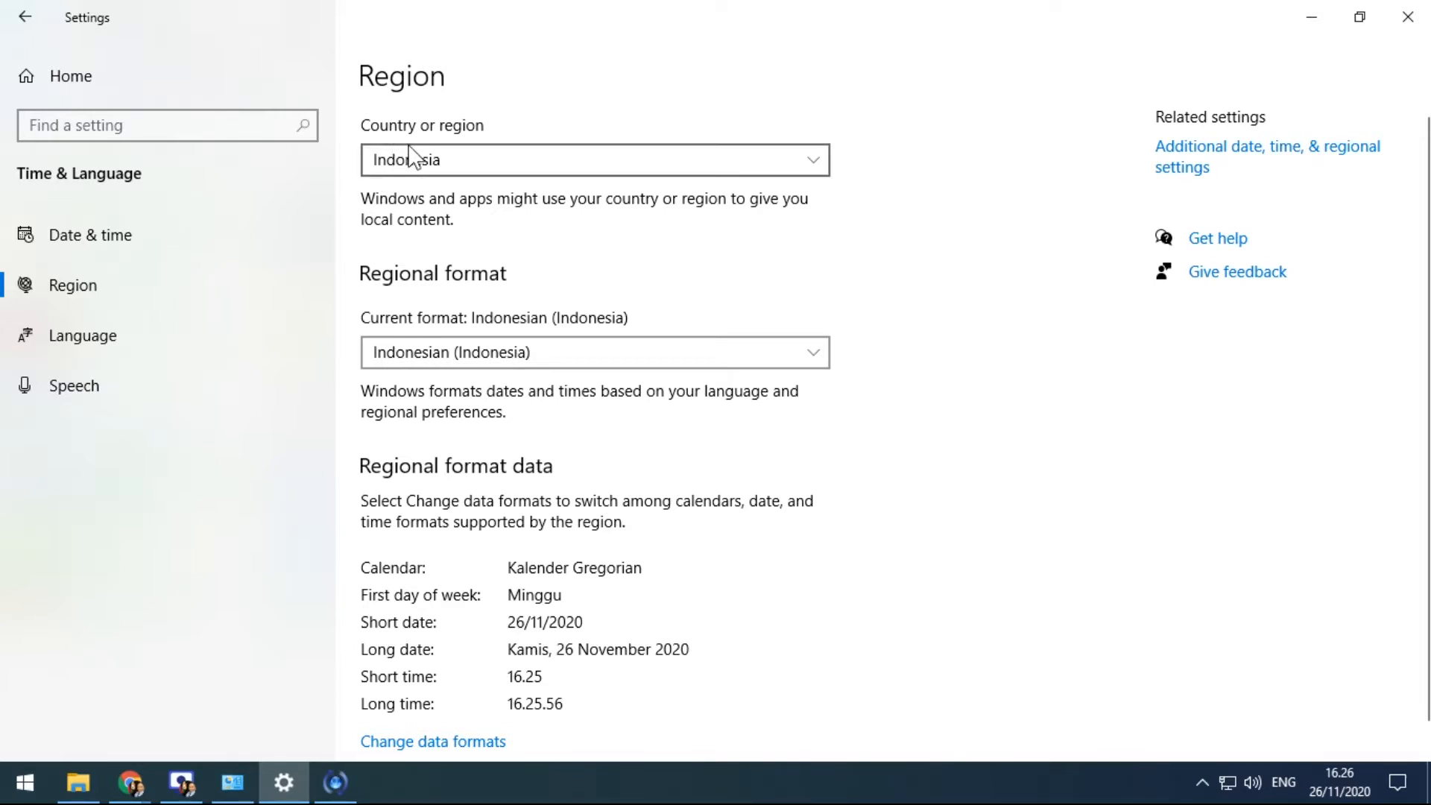
pyautogui.click(444, 156)
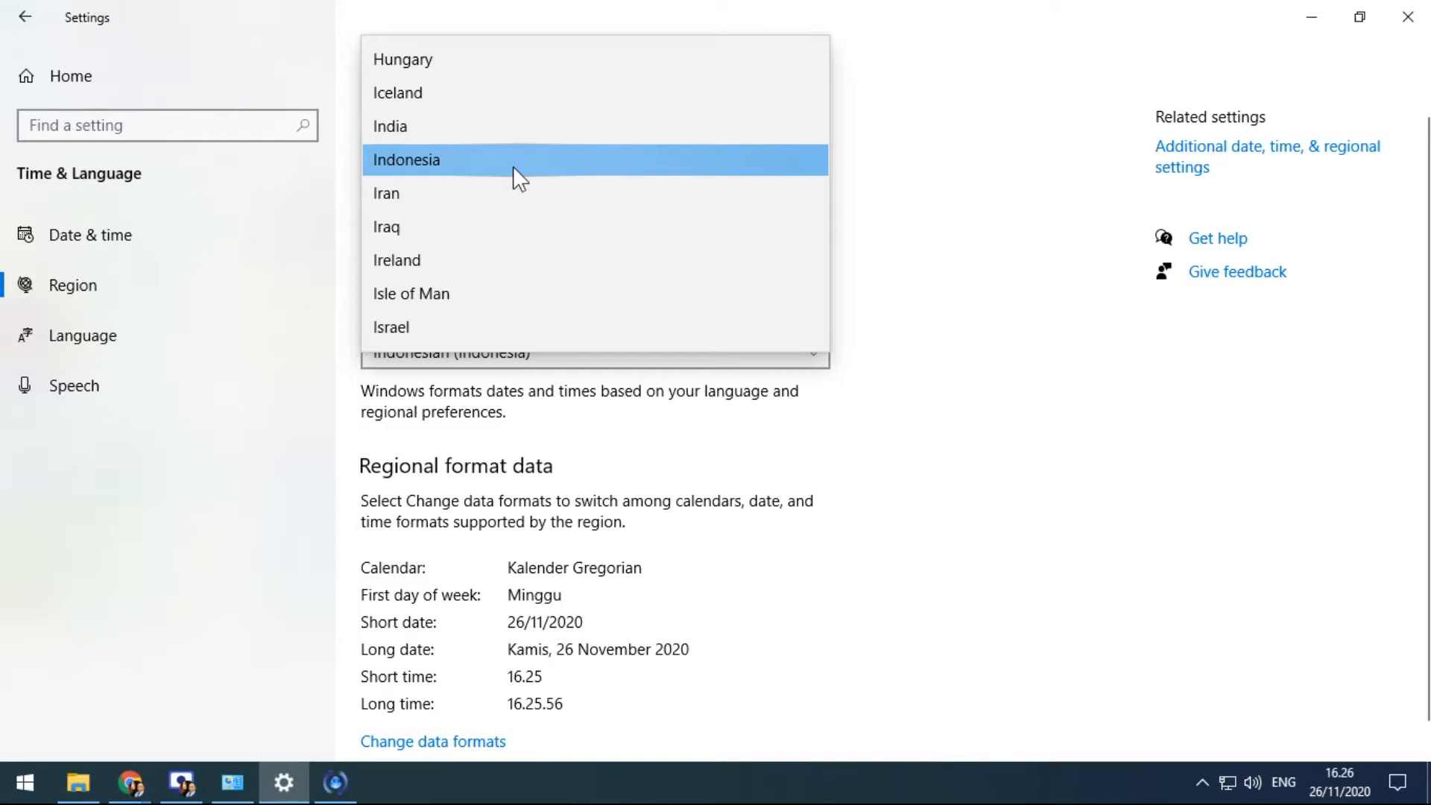
pyautogui.click(916, 155)
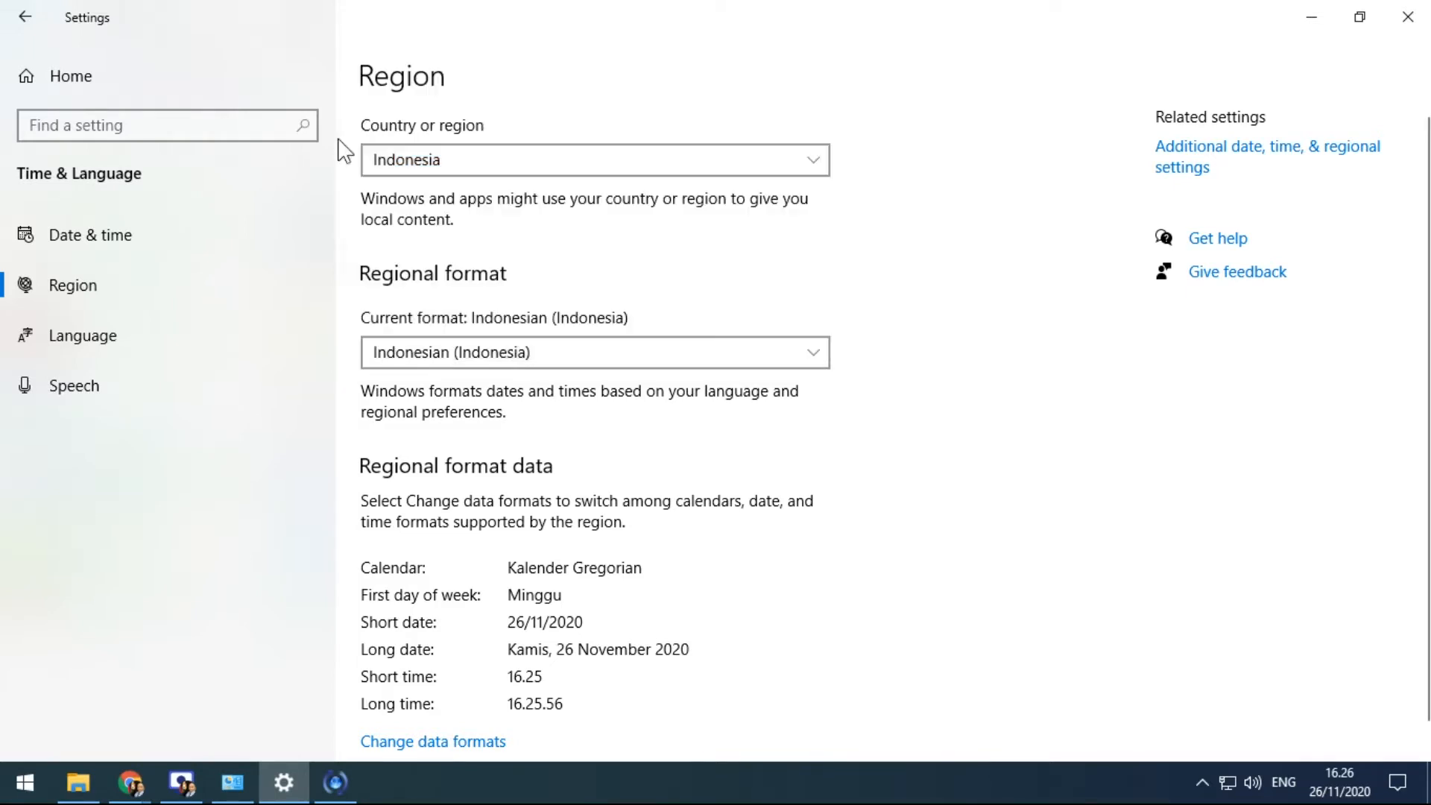
pyautogui.click(410, 160)
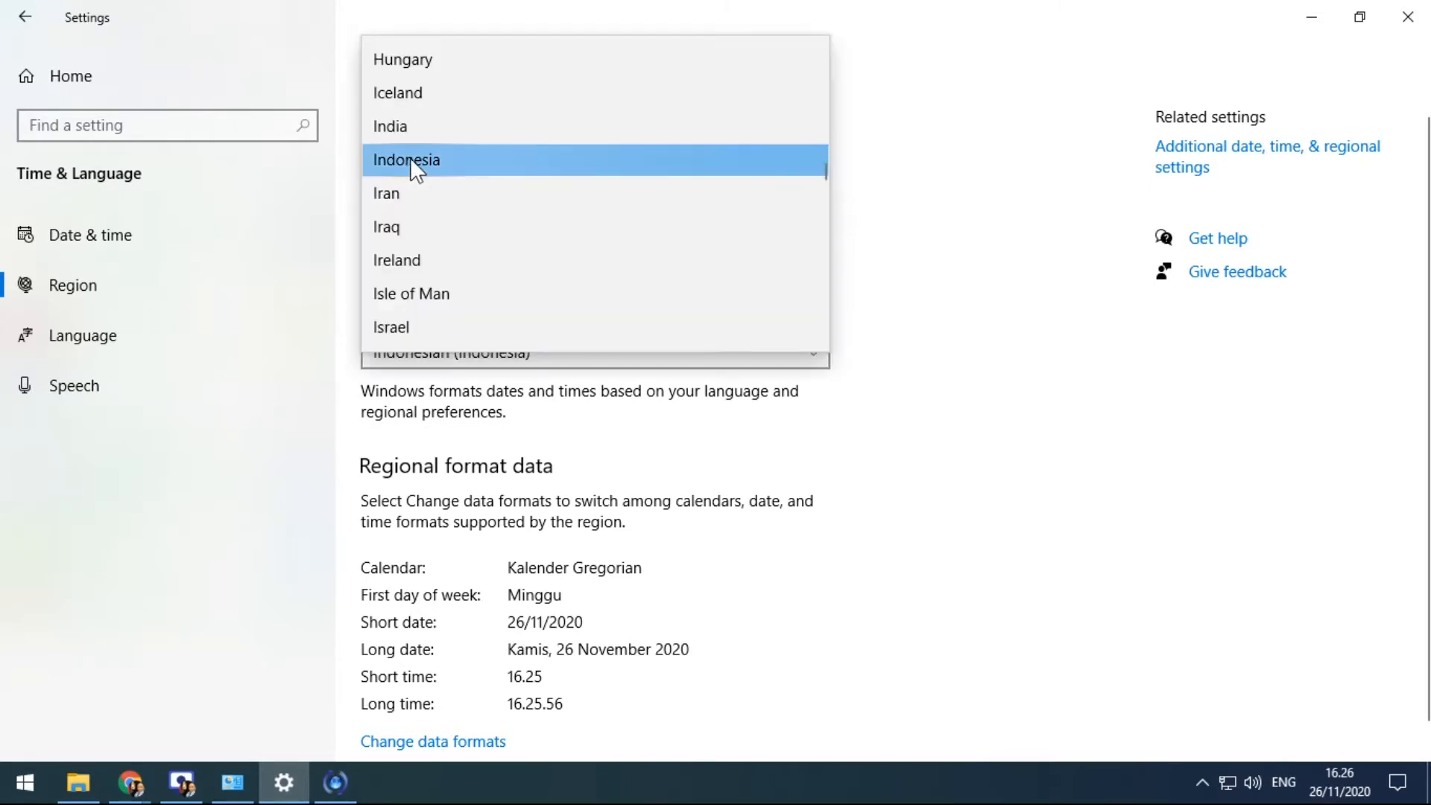
pyautogui.click(410, 158)
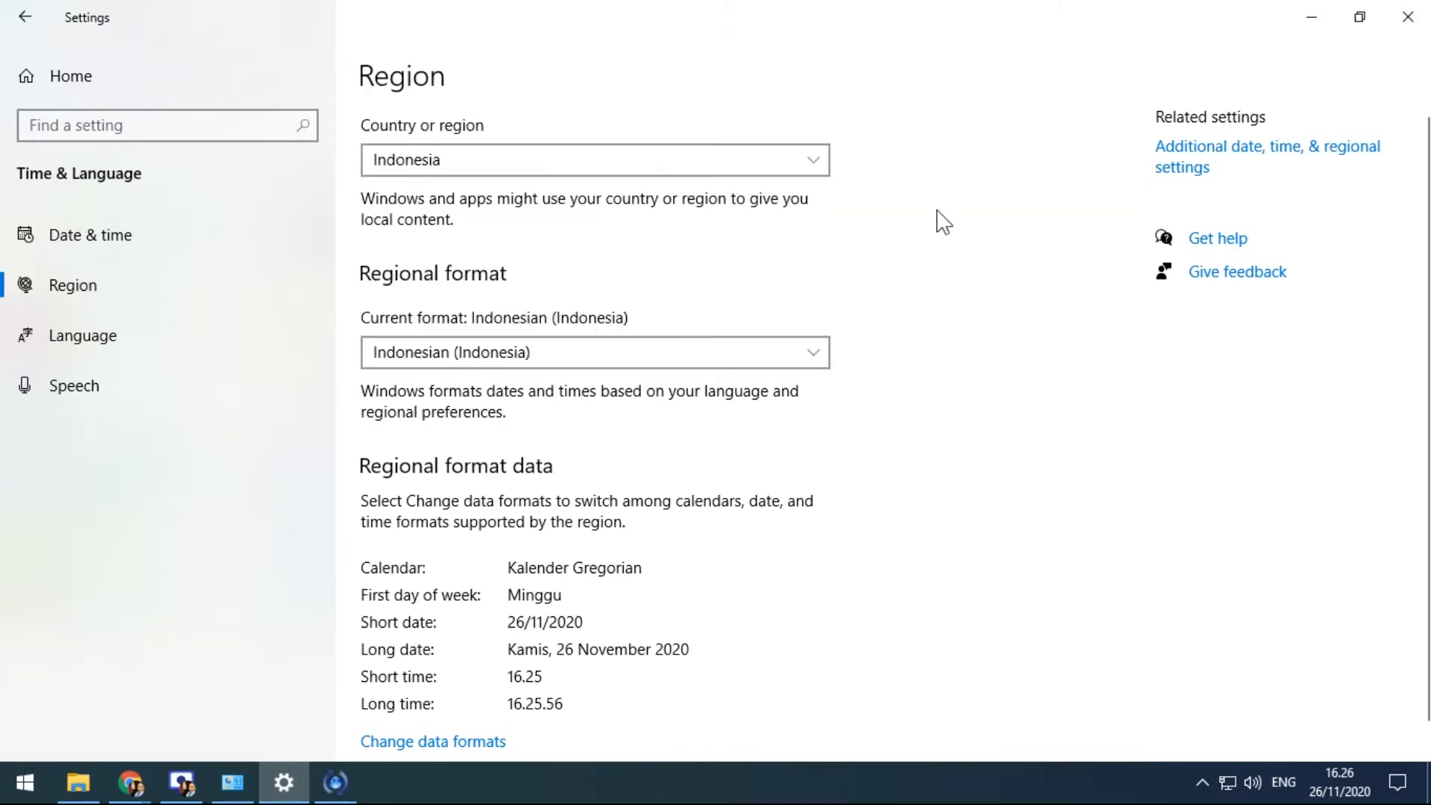
pyautogui.scroll(-1, 961, 193)
pyautogui.scroll(1, 894, 223)
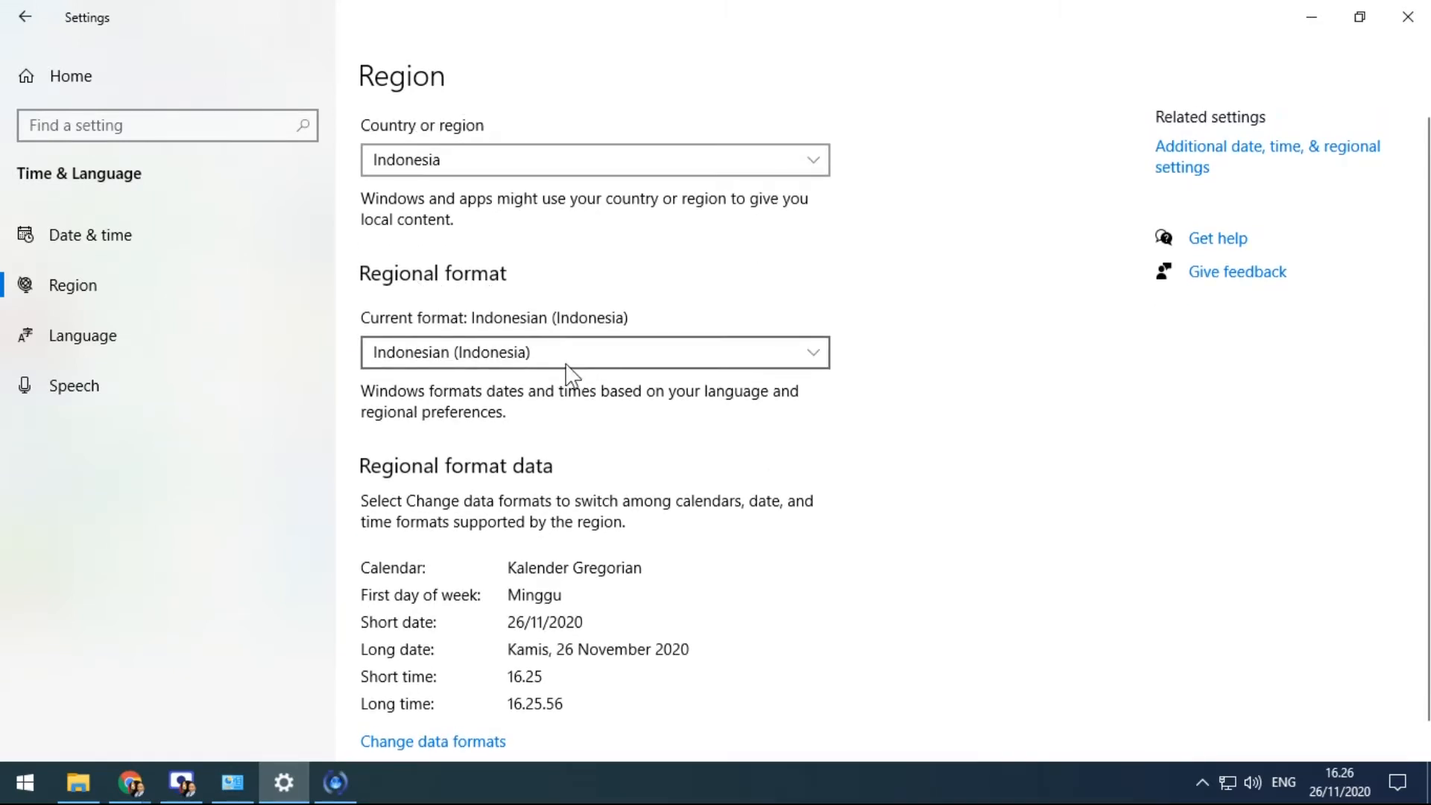
pyautogui.scroll(-1, 567, 373)
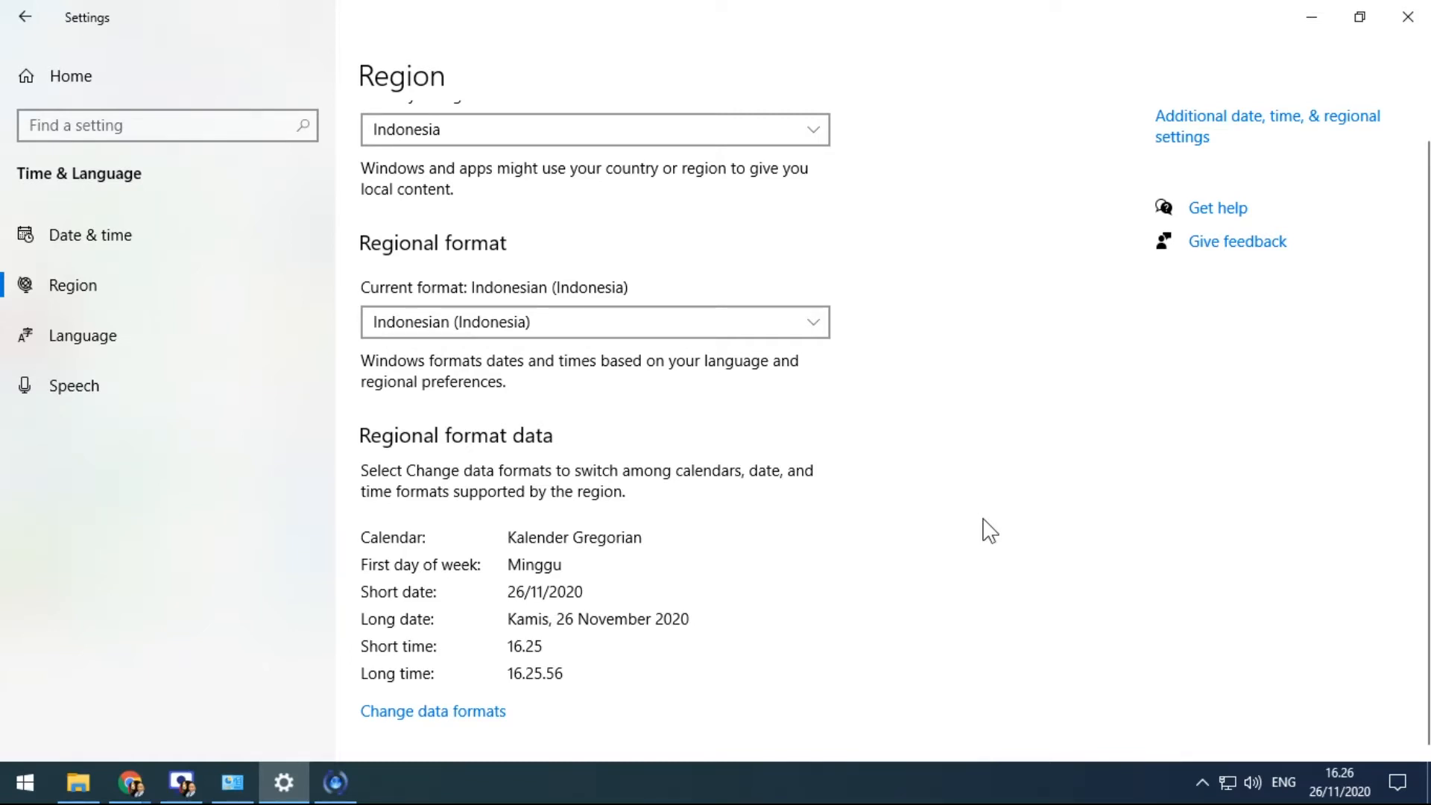
pyautogui.scroll(1, 990, 531)
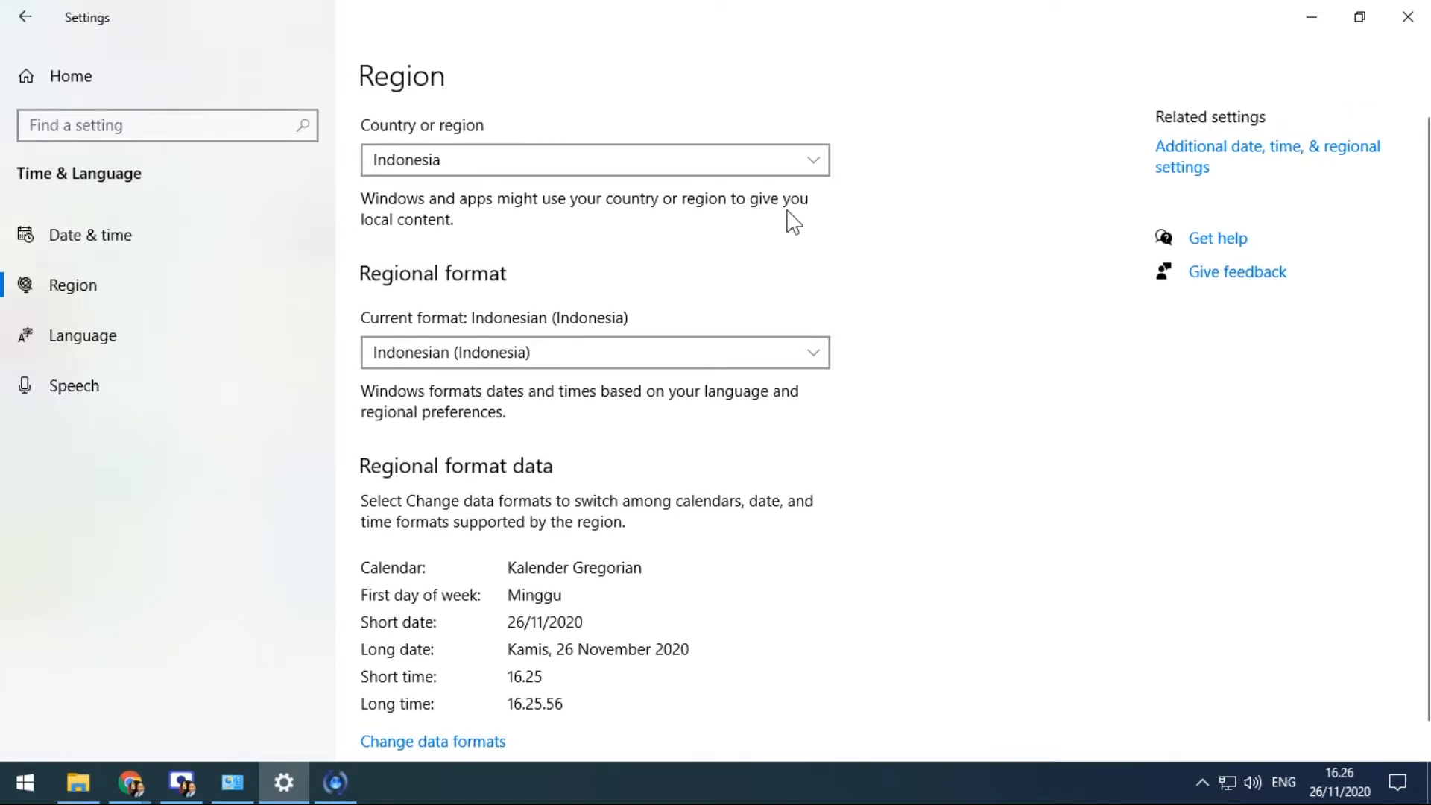
# Scroll the Country or region list and choose Japan
pyautogui.click(809, 159)
pyautogui.scroll(7, 684, 173)
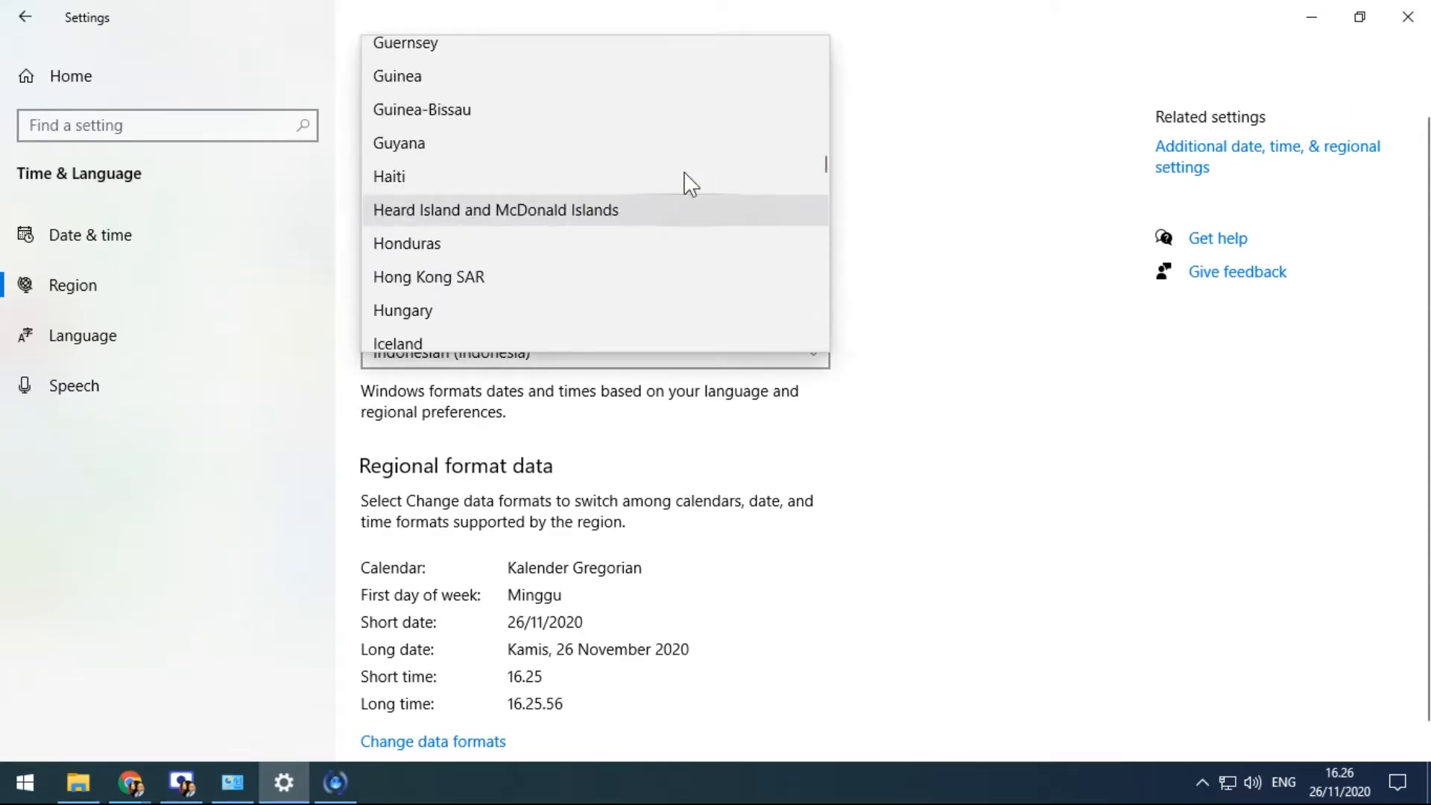
pyautogui.scroll(6, 686, 182)
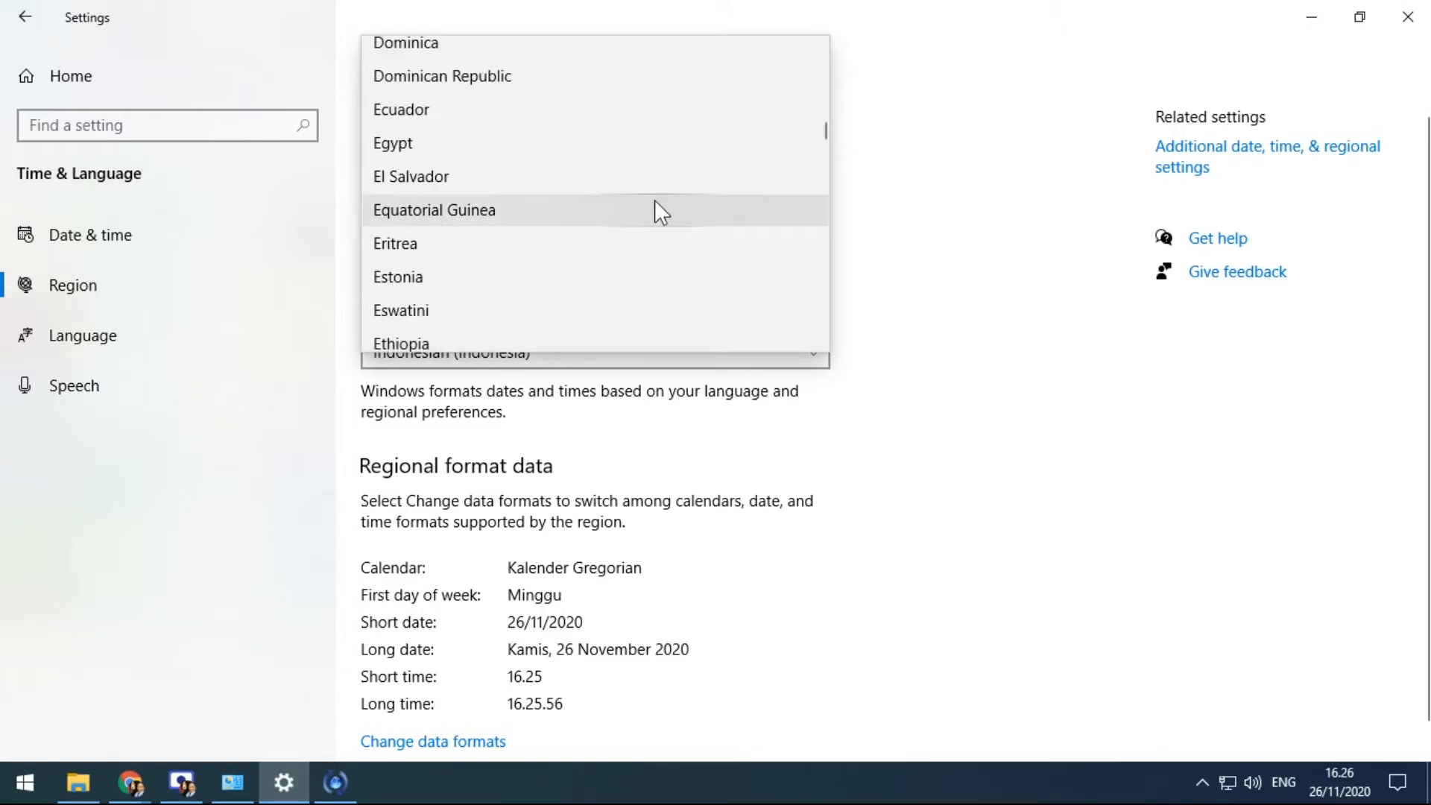
pyautogui.scroll(1, 653, 202)
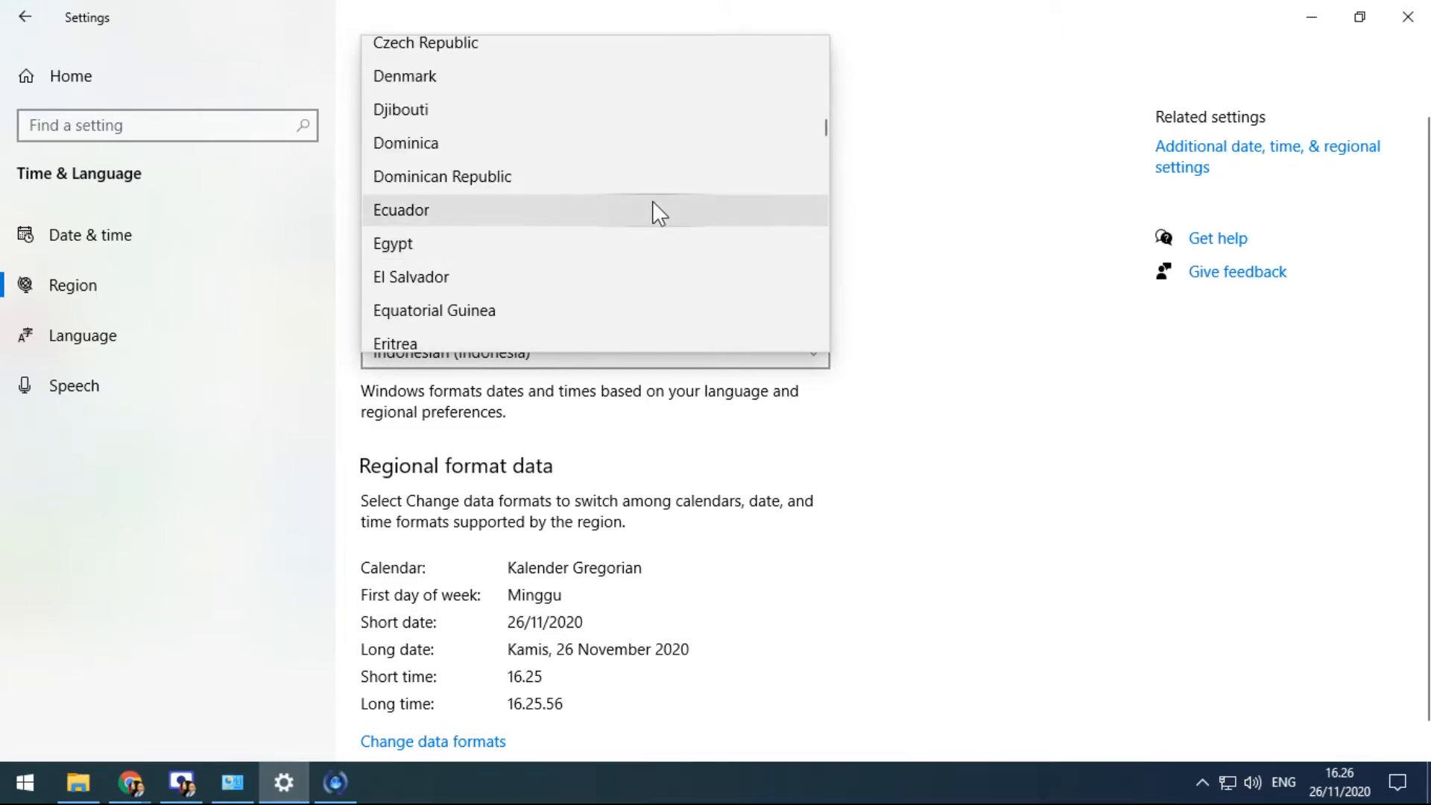
pyautogui.scroll(-2, 651, 200)
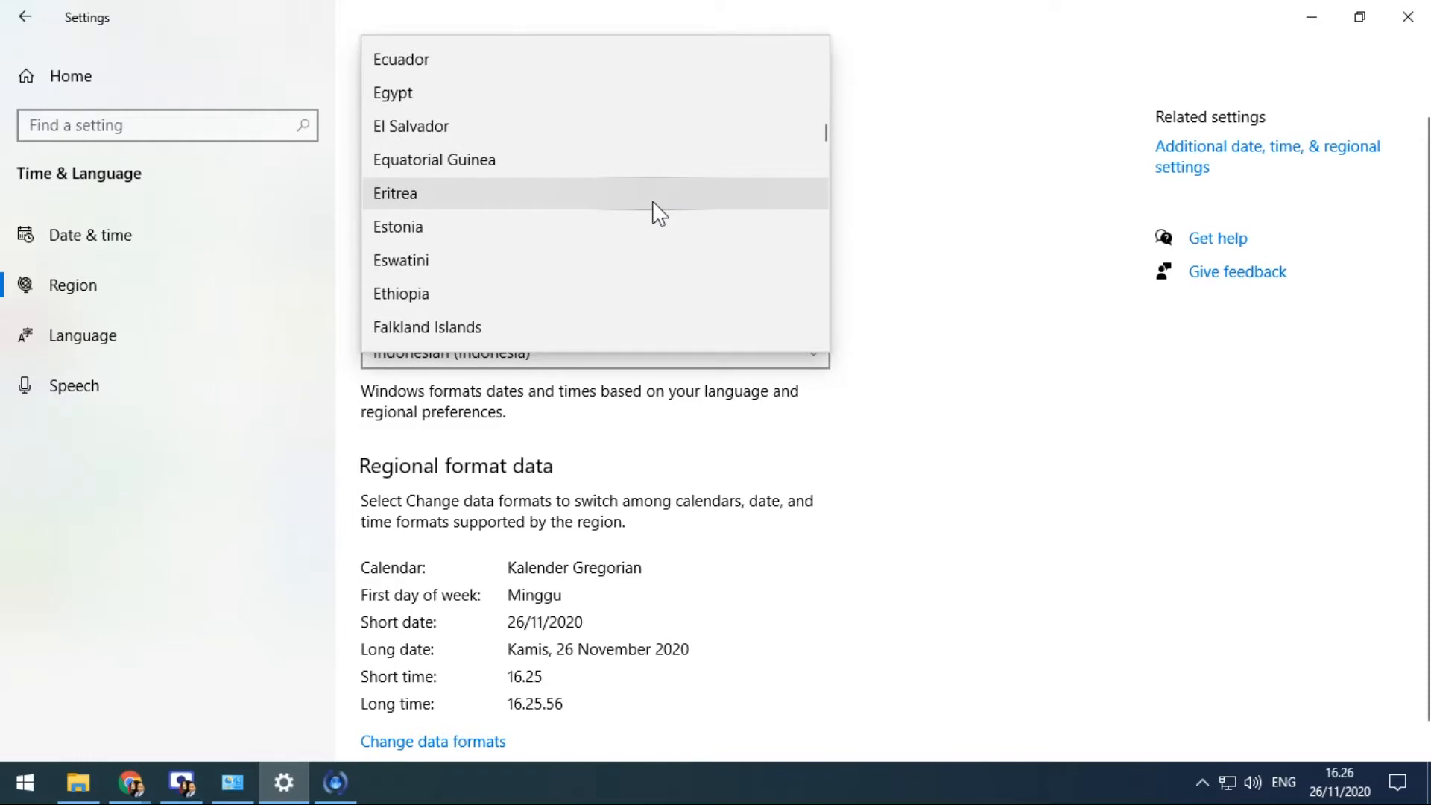
pyautogui.scroll(1, 651, 200)
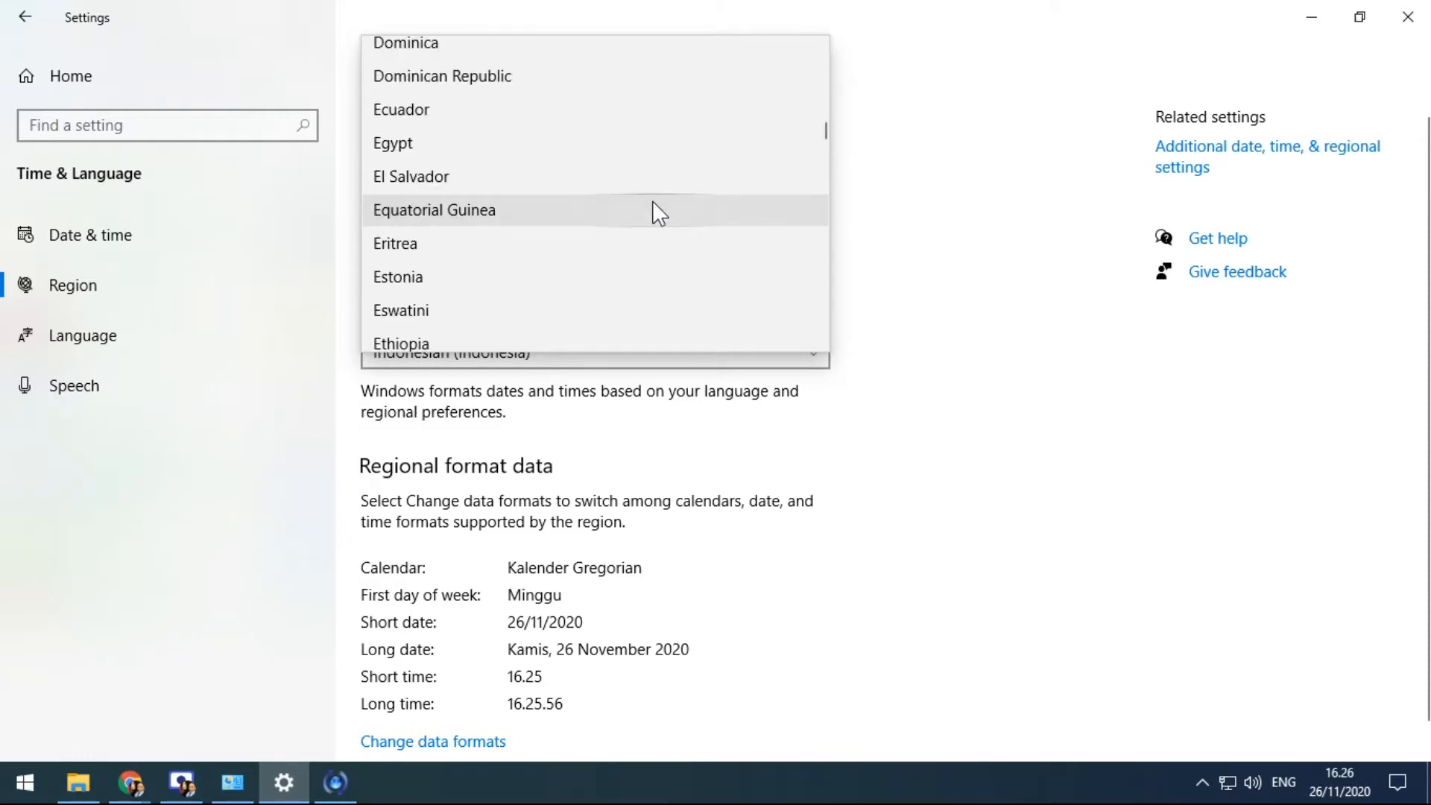
pyautogui.scroll(-1, 654, 199)
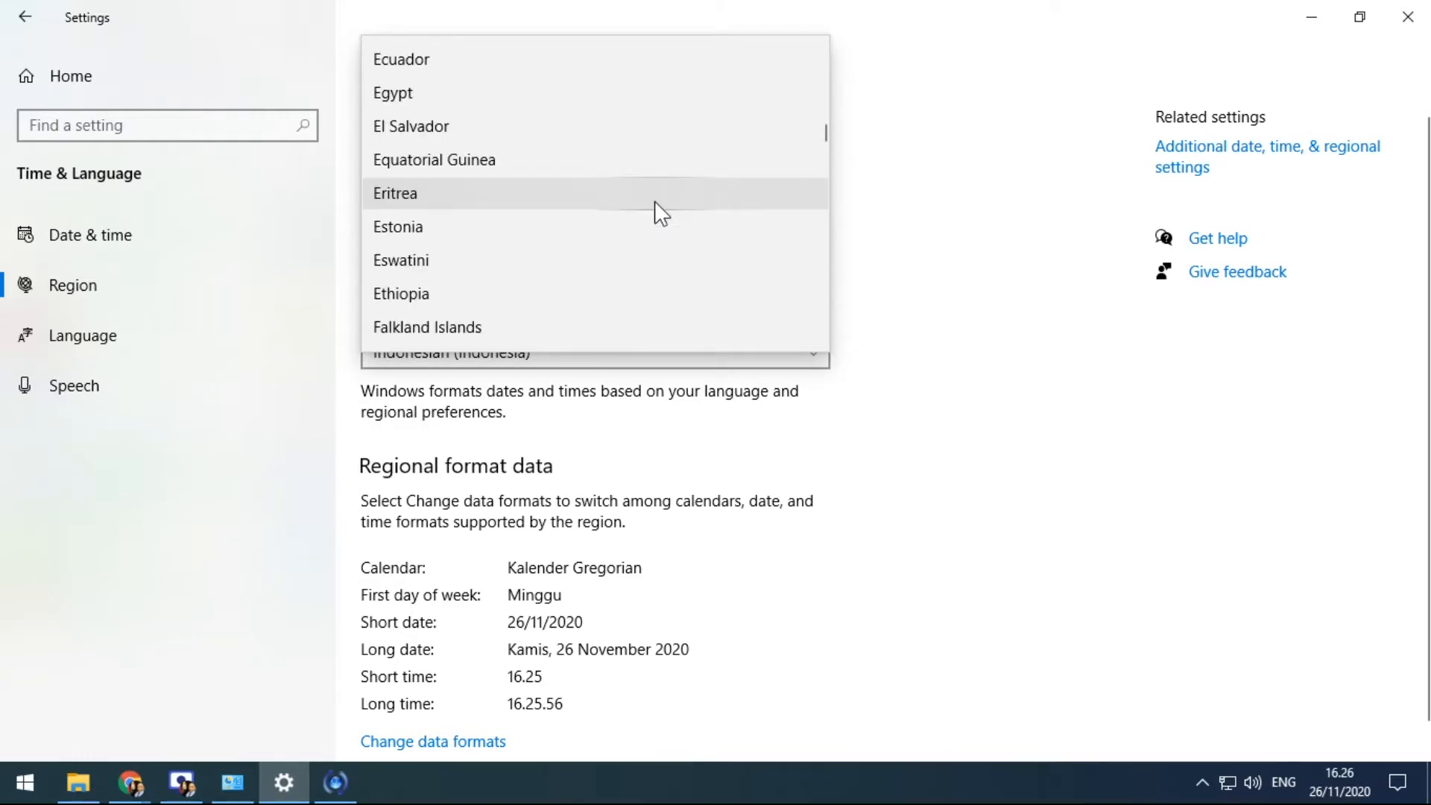
pyautogui.scroll(2, 655, 200)
pyautogui.scroll(-20, 655, 199)
pyautogui.scroll(-5, 655, 201)
pyautogui.scroll(4, 655, 202)
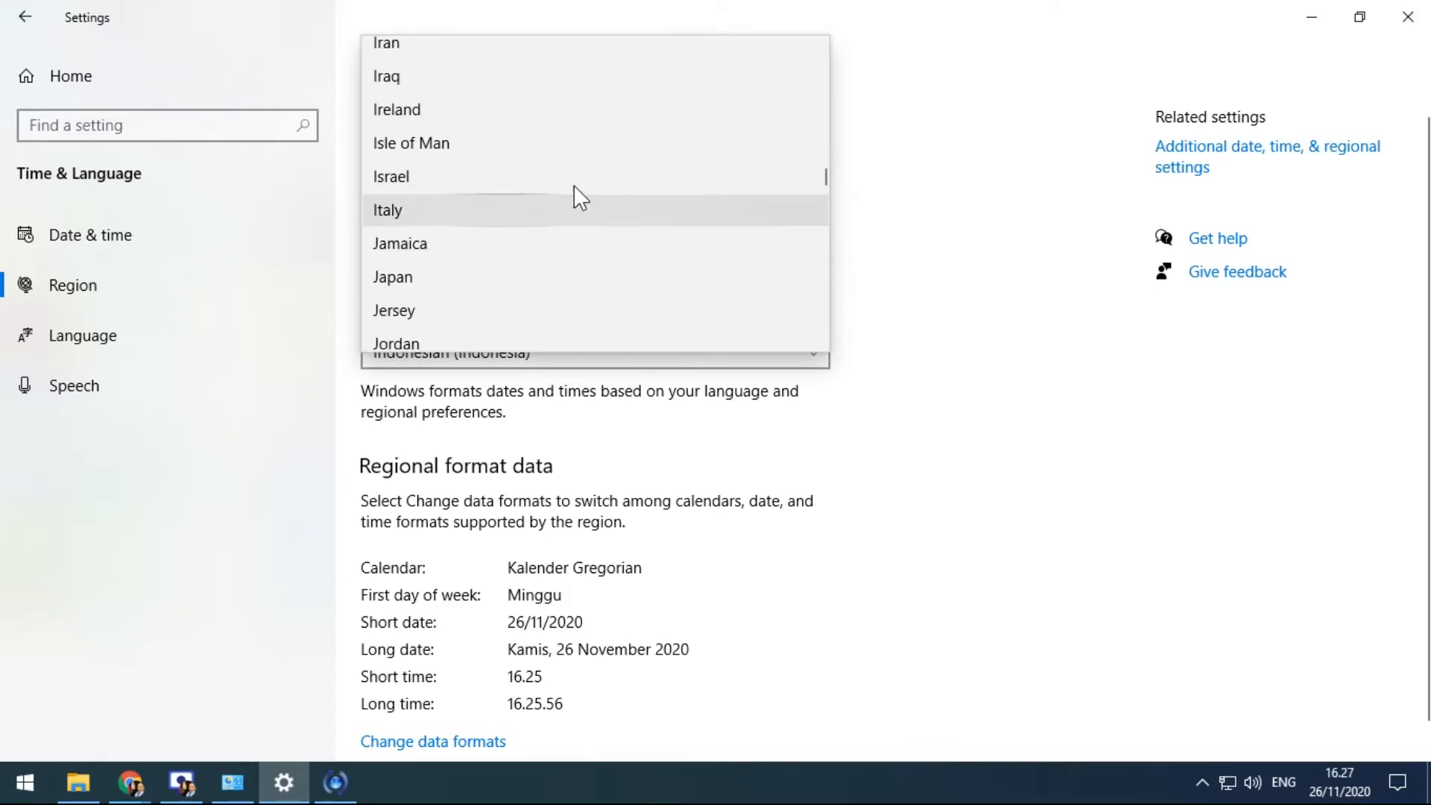
pyautogui.scroll(1, 492, 127)
pyautogui.scroll(-1, 485, 134)
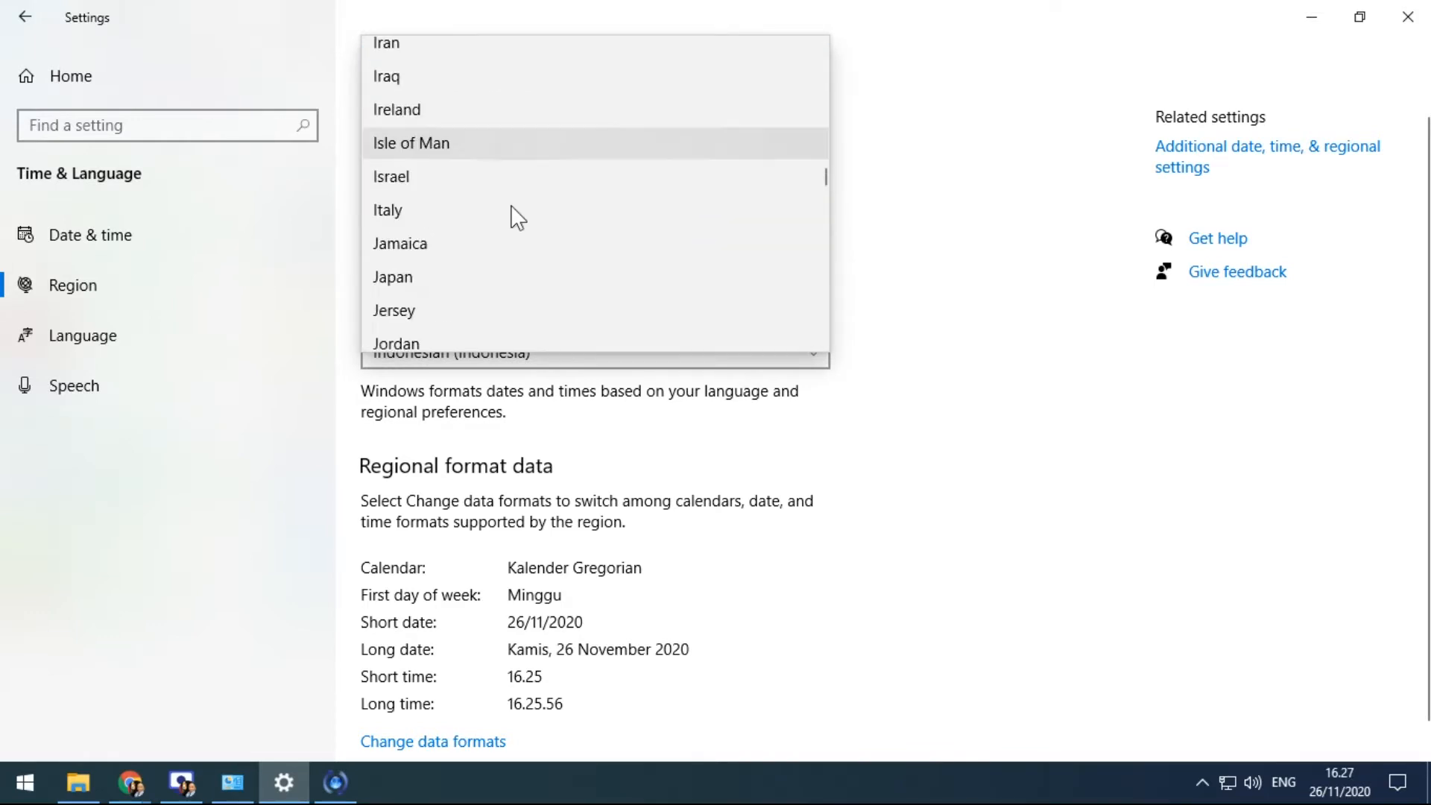
pyautogui.click(443, 283)
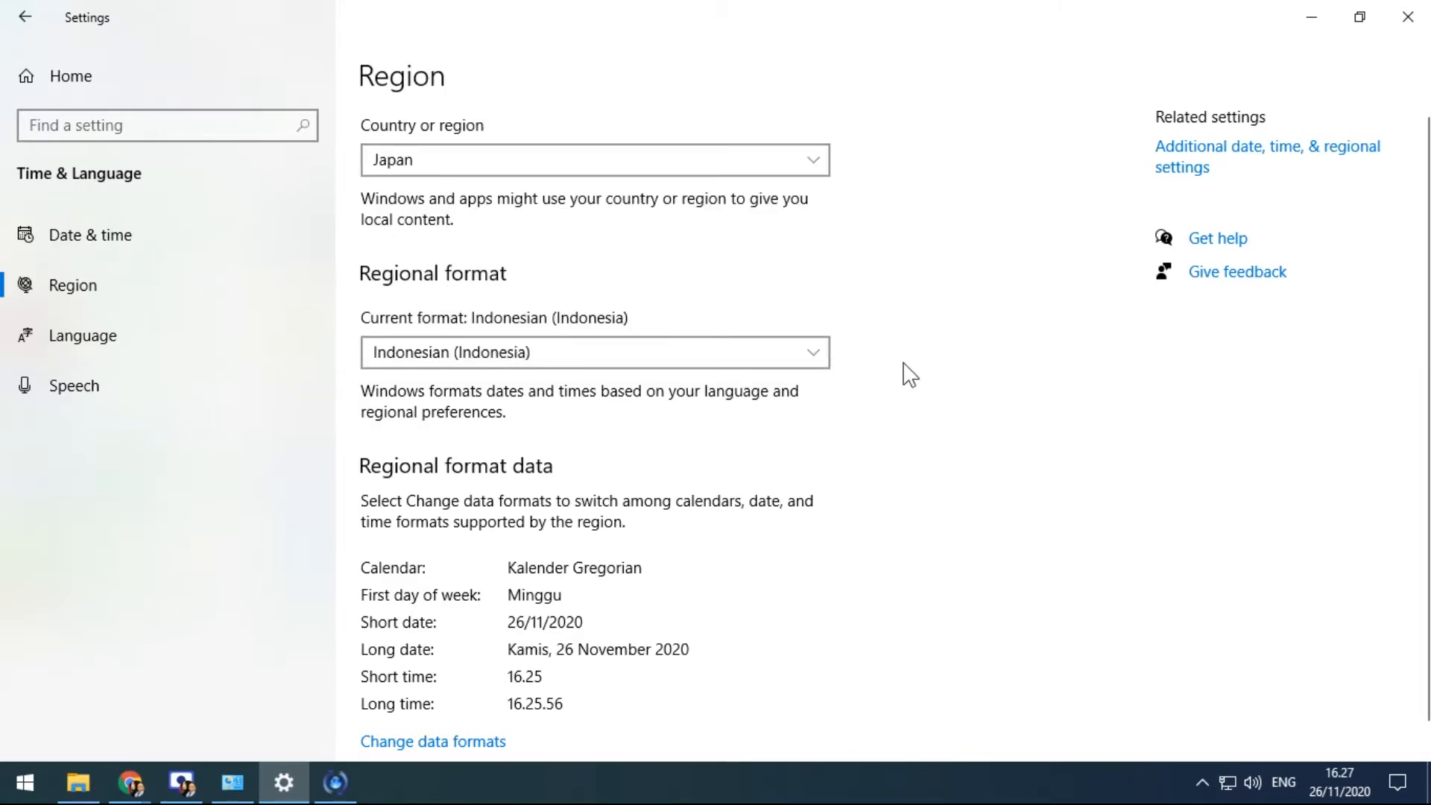
pyautogui.scroll(-1, 910, 374)
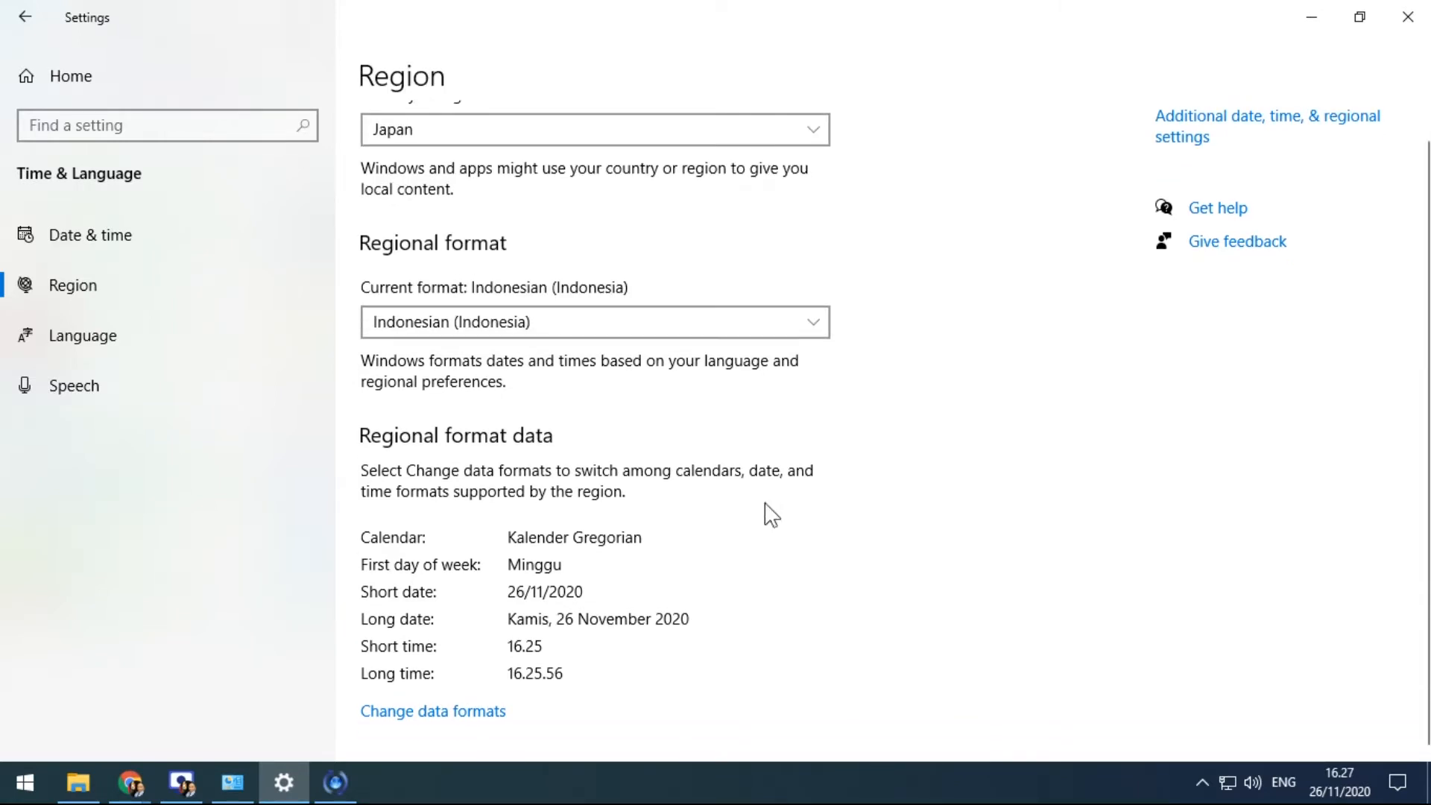
pyautogui.click(566, 322)
pyautogui.scroll(18, 558, 273)
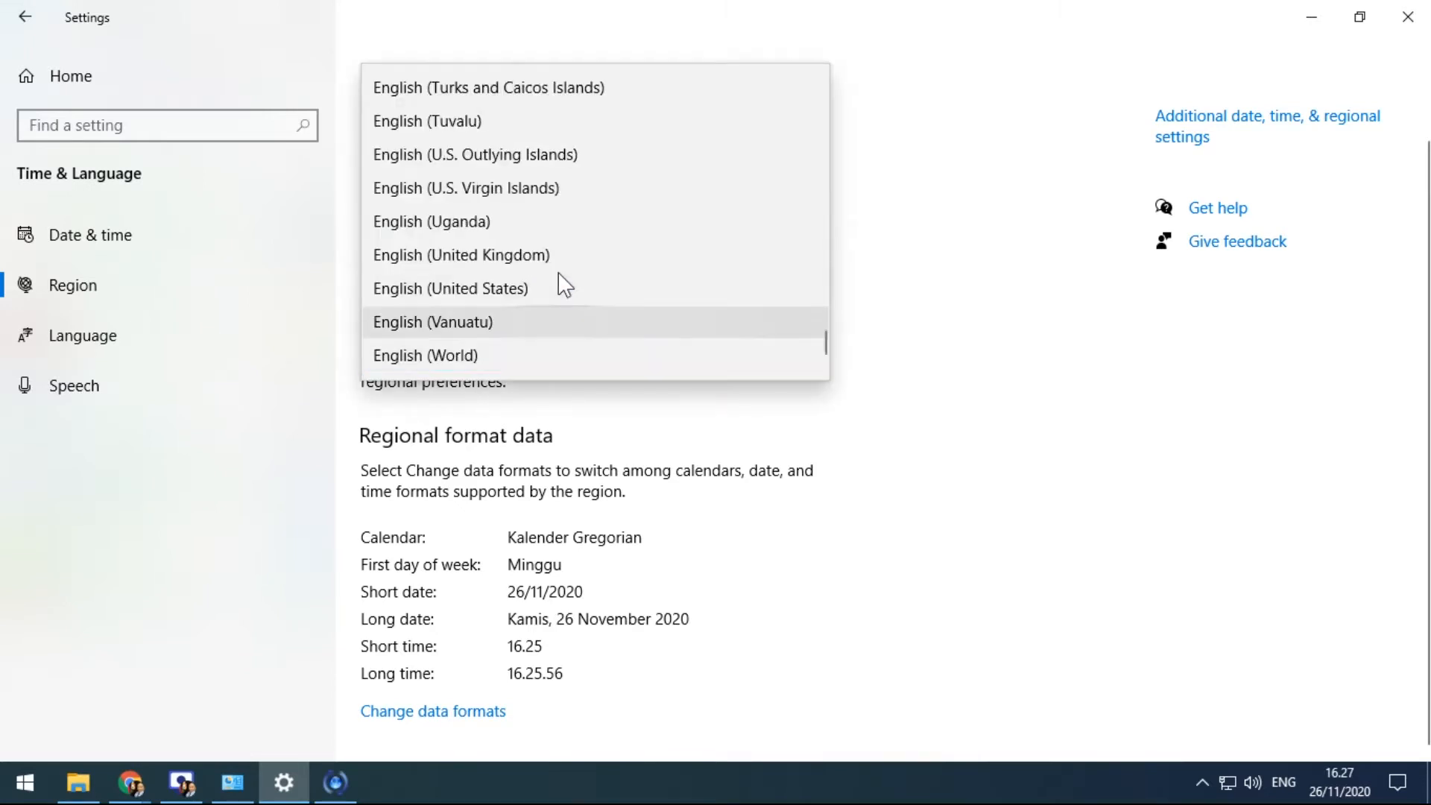
pyautogui.scroll(14, 564, 282)
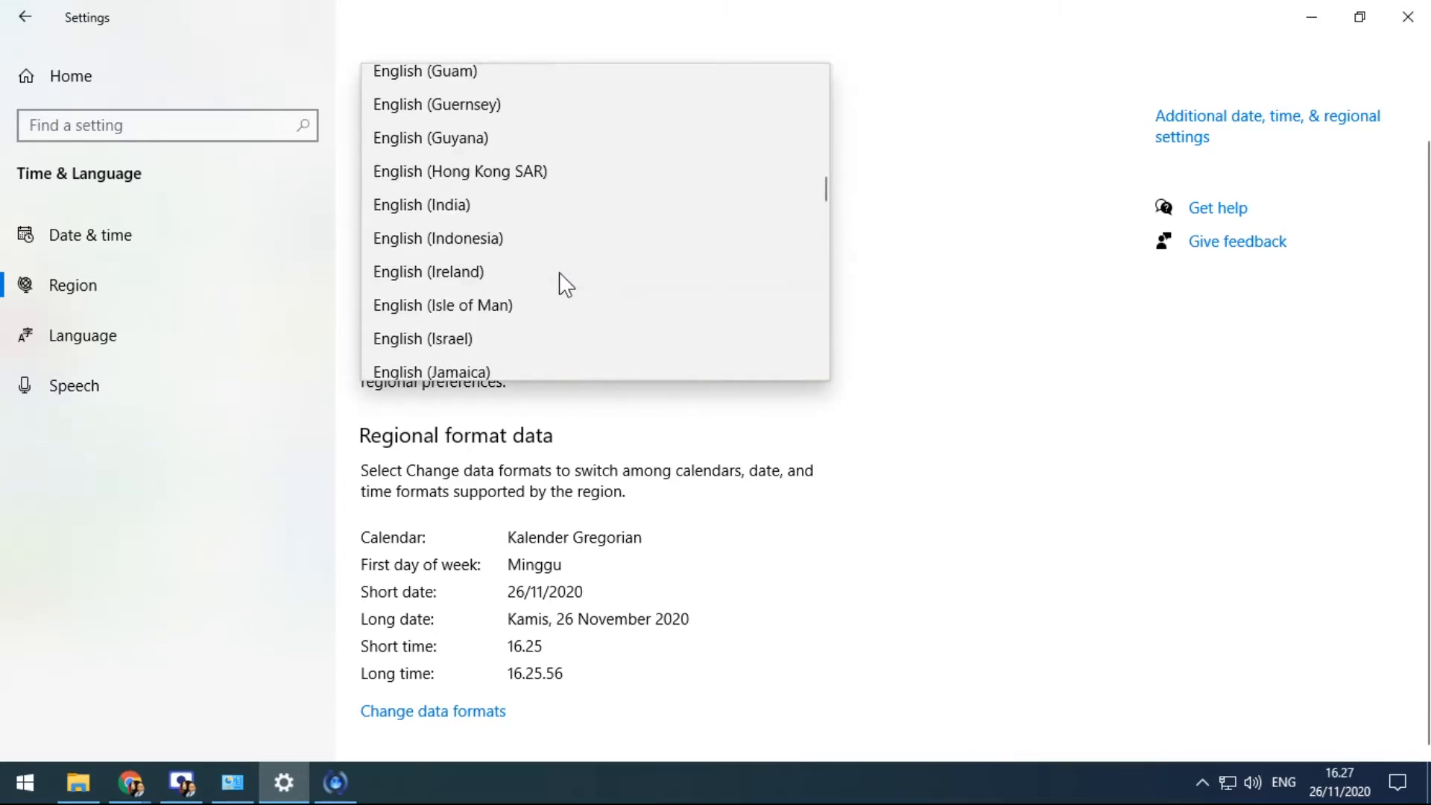
pyautogui.scroll(2, 560, 279)
pyautogui.scroll(-19, 561, 279)
pyautogui.scroll(-15, 560, 276)
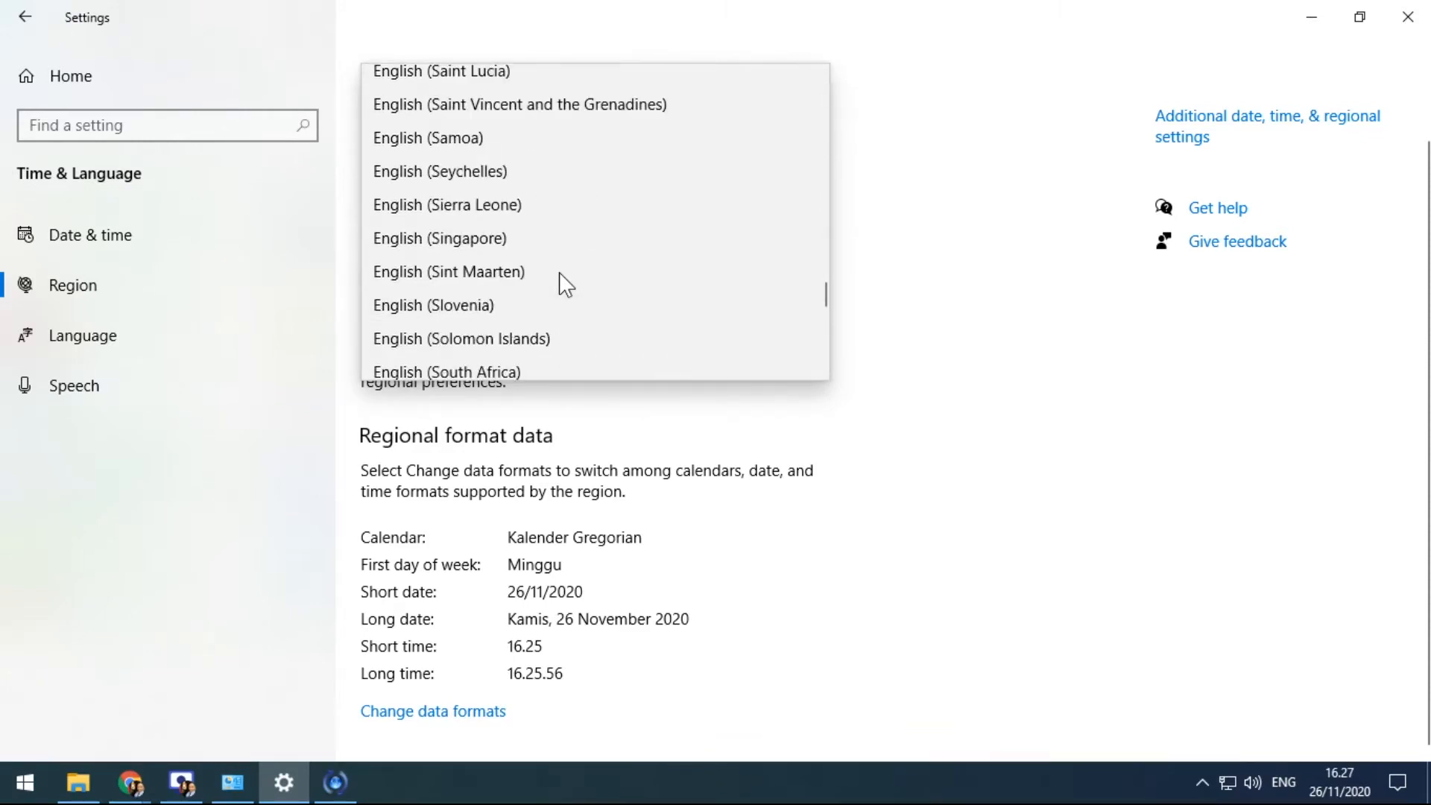
pyautogui.scroll(15, 499, 156)
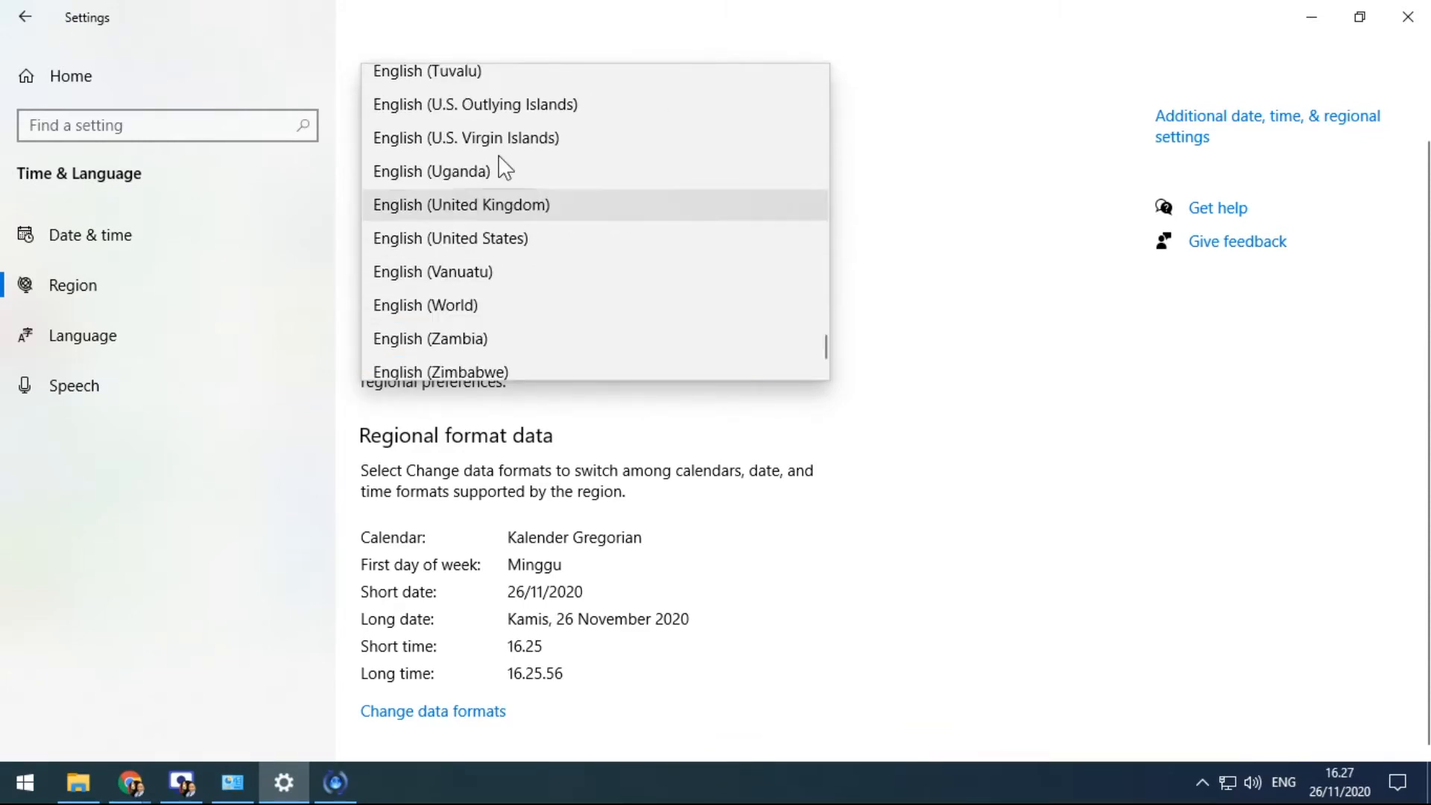
pyautogui.click(941, 292)
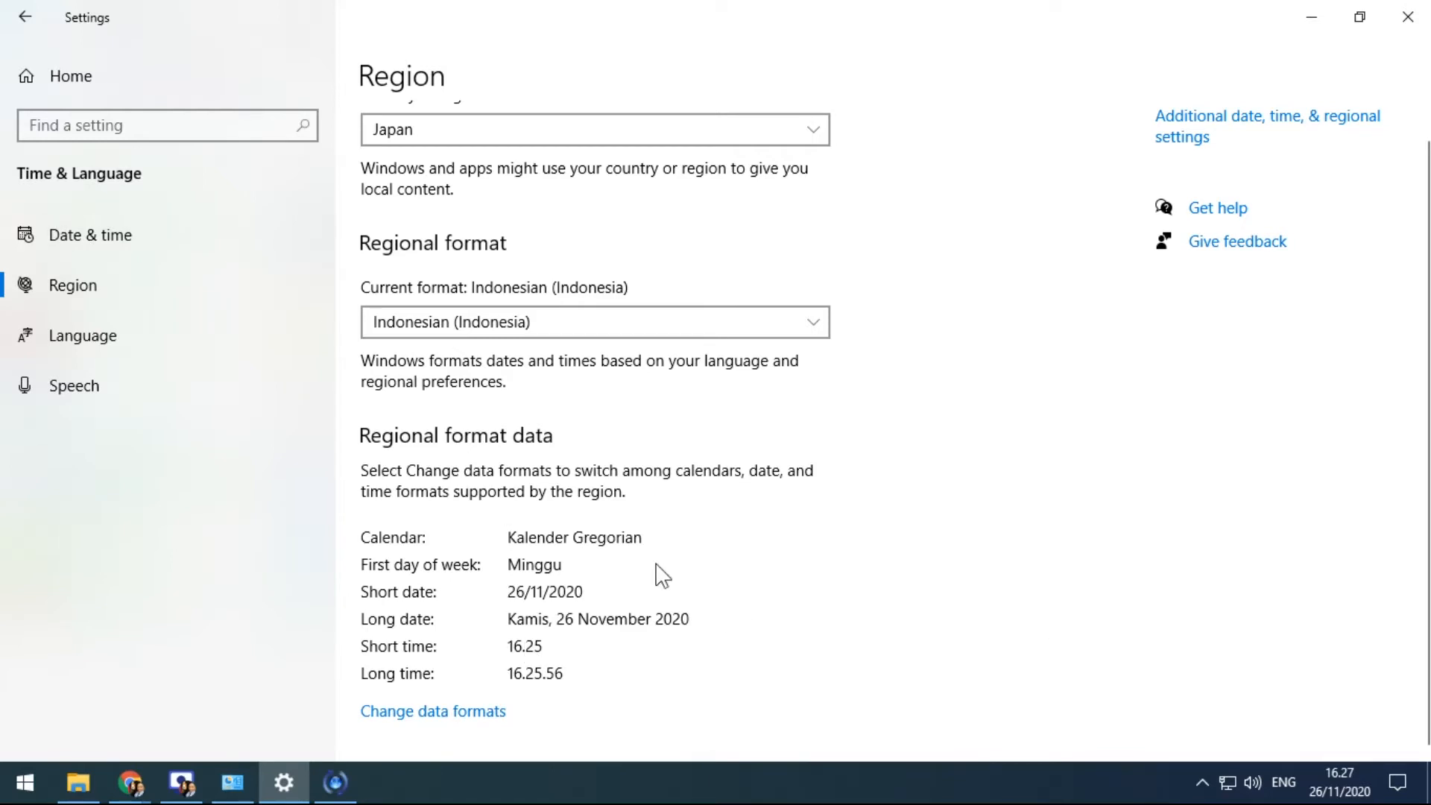
# Set the country or region back to Indonesia and view the November 2020 taskbar calendar
pyautogui.click(571, 128)
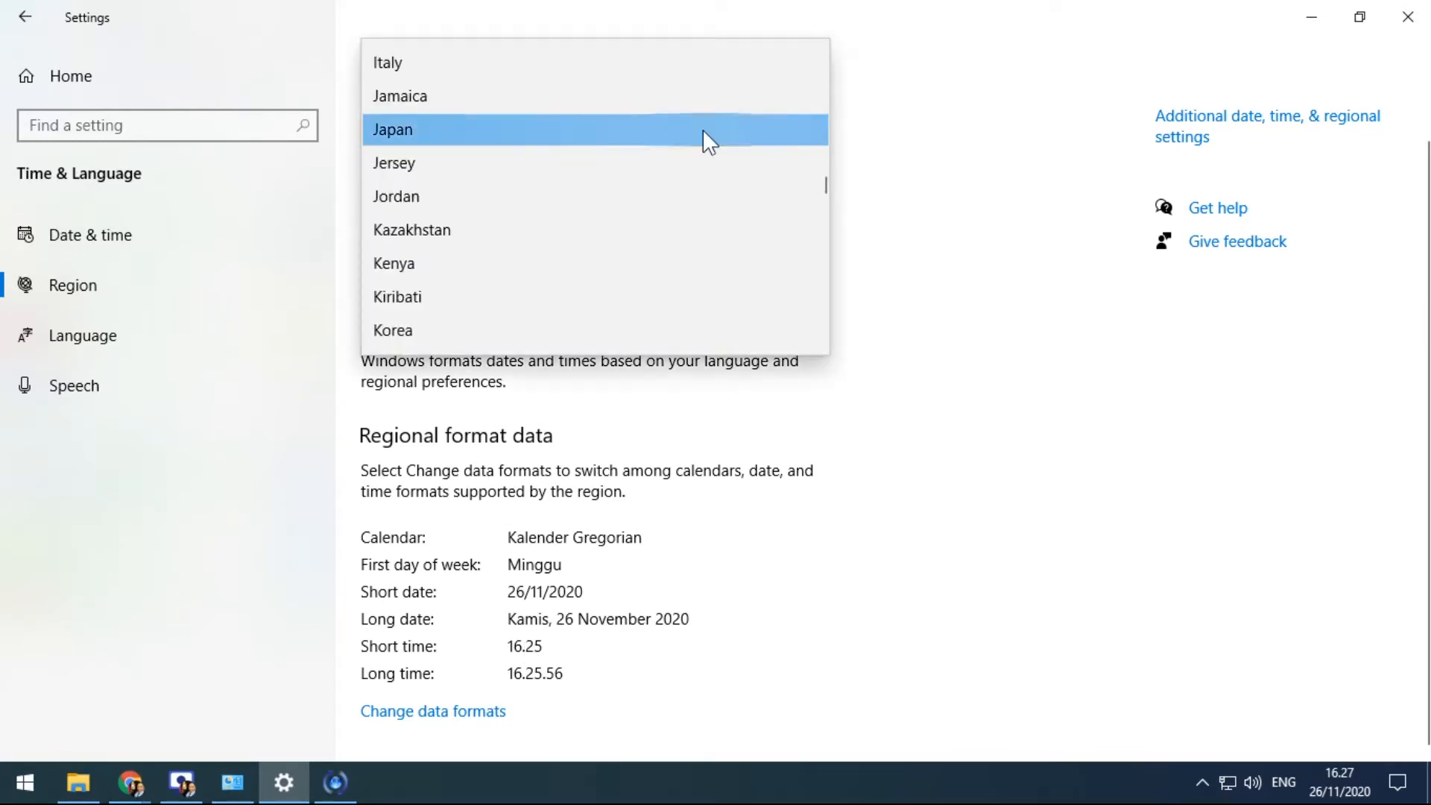
pyautogui.scroll(2, 585, 209)
pyautogui.scroll(1, 462, 149)
pyautogui.click(442, 113)
pyautogui.click(425, 131)
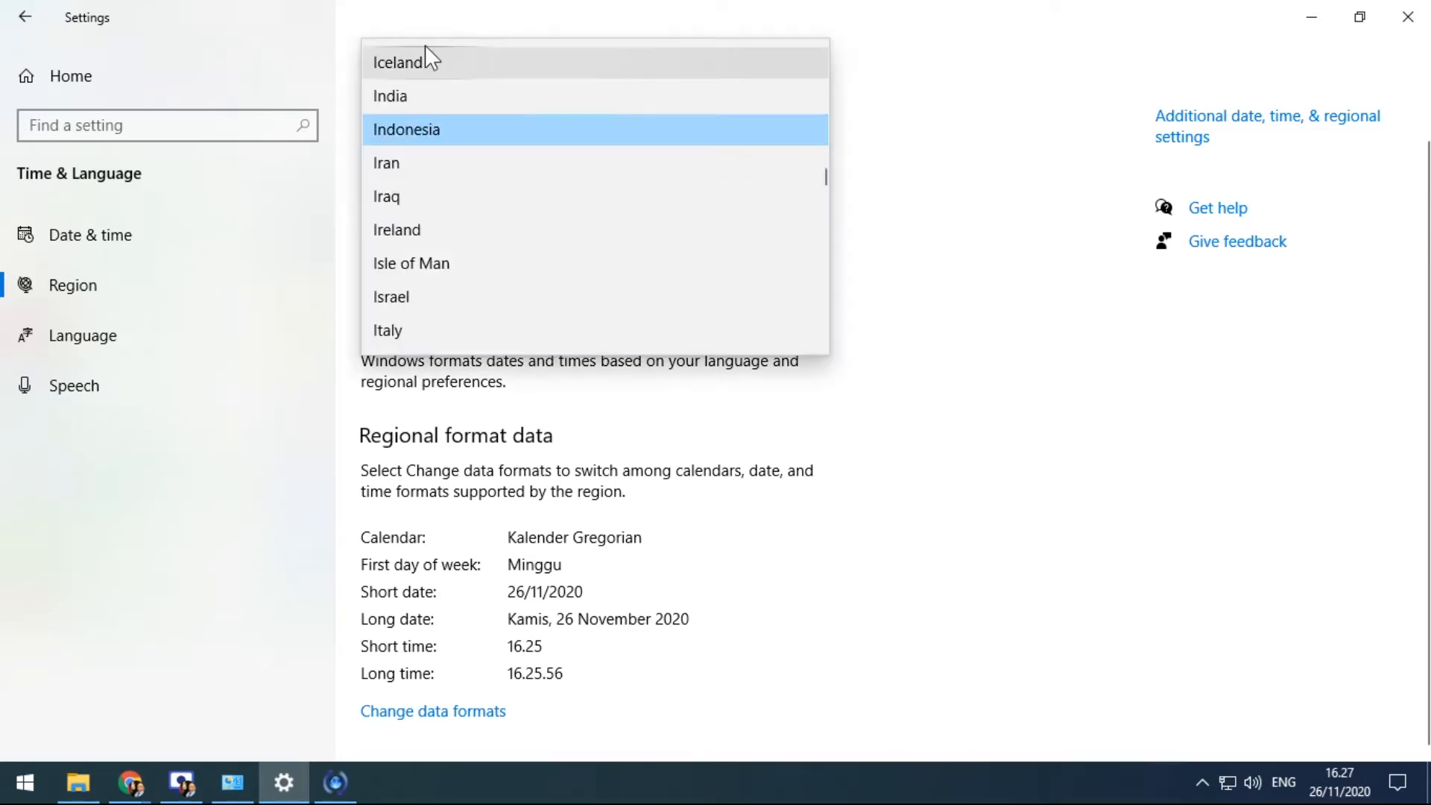
pyautogui.click(891, 301)
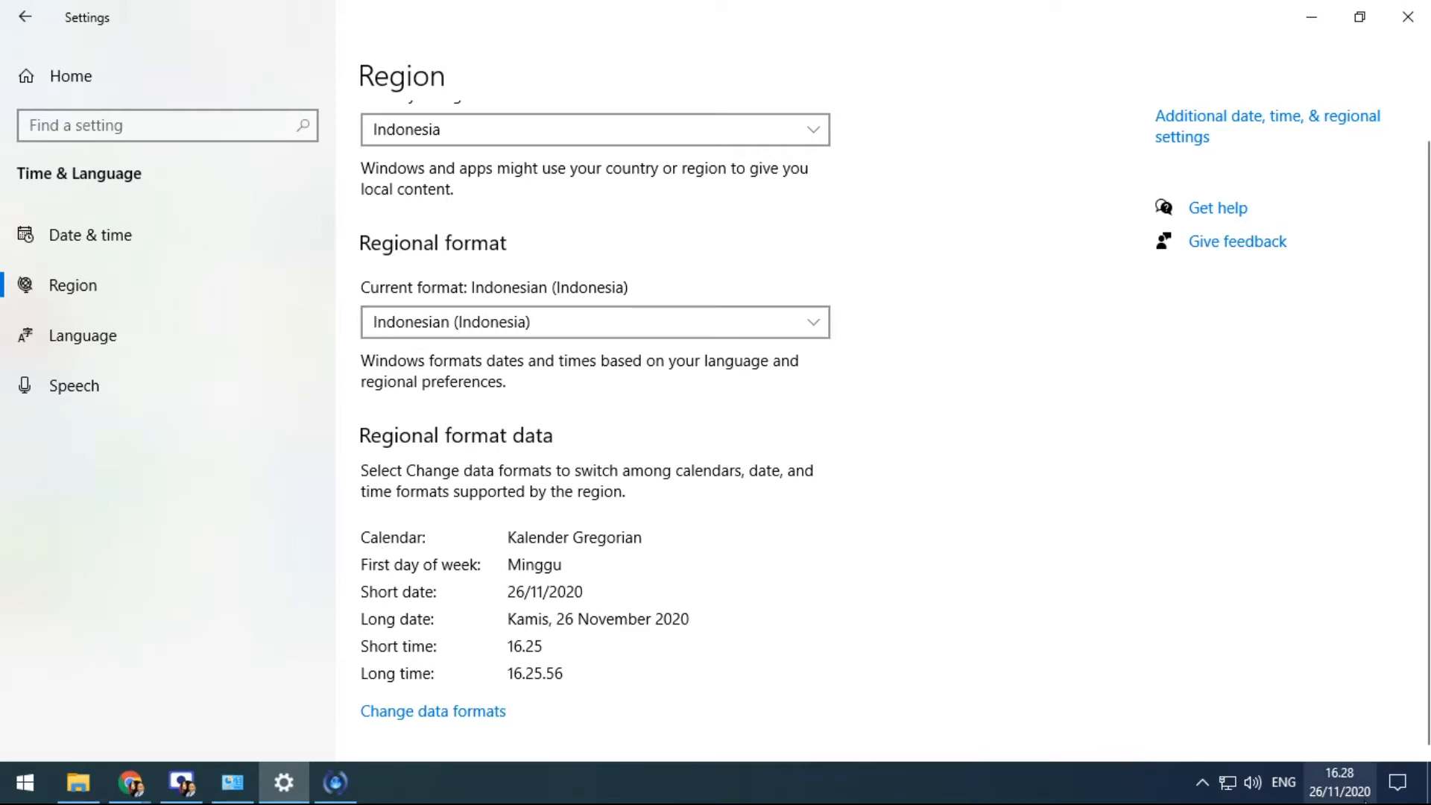
pyautogui.click(1366, 796)
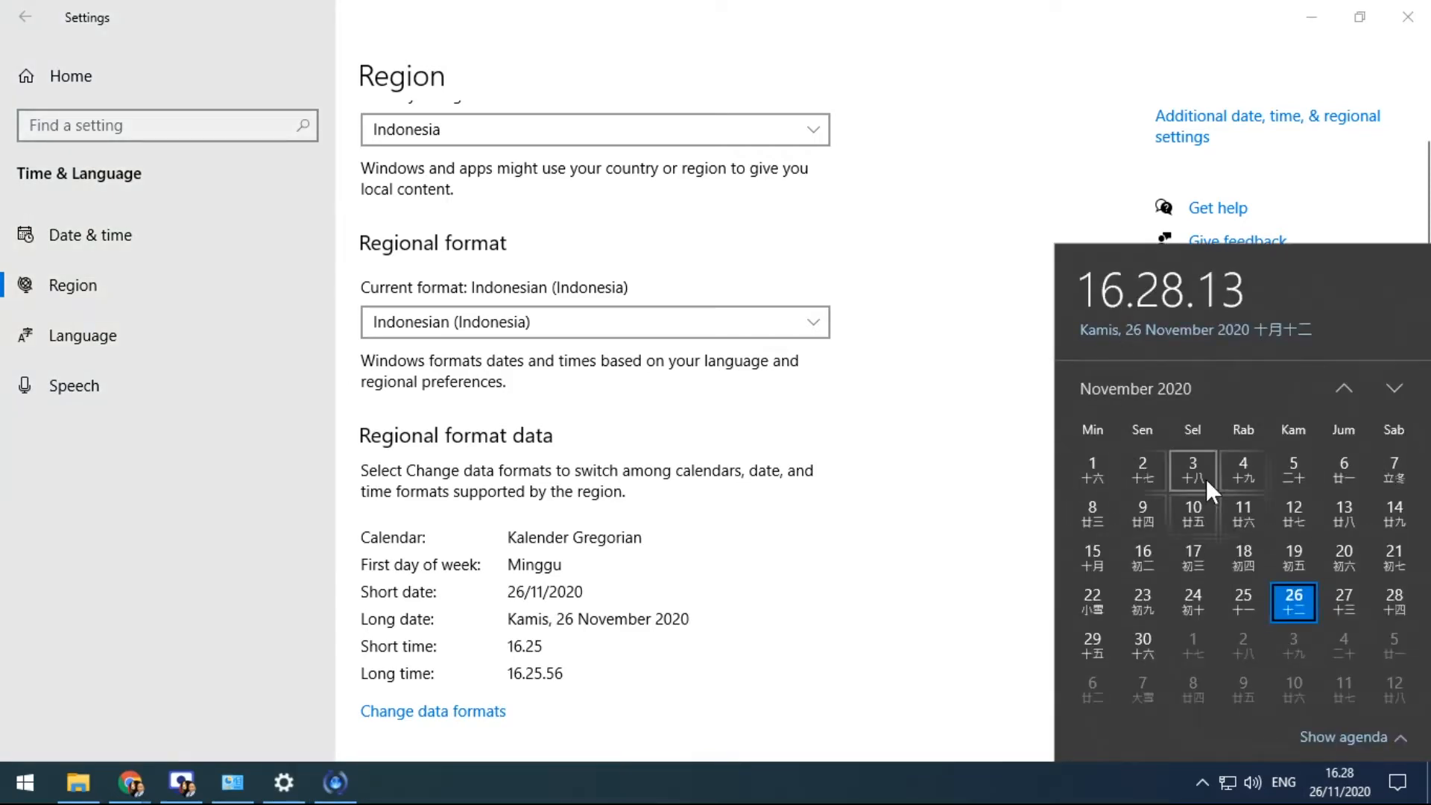
# In Date & time, set additional taskbar calendars to Don't show additional calendars
pyautogui.click(128, 231)
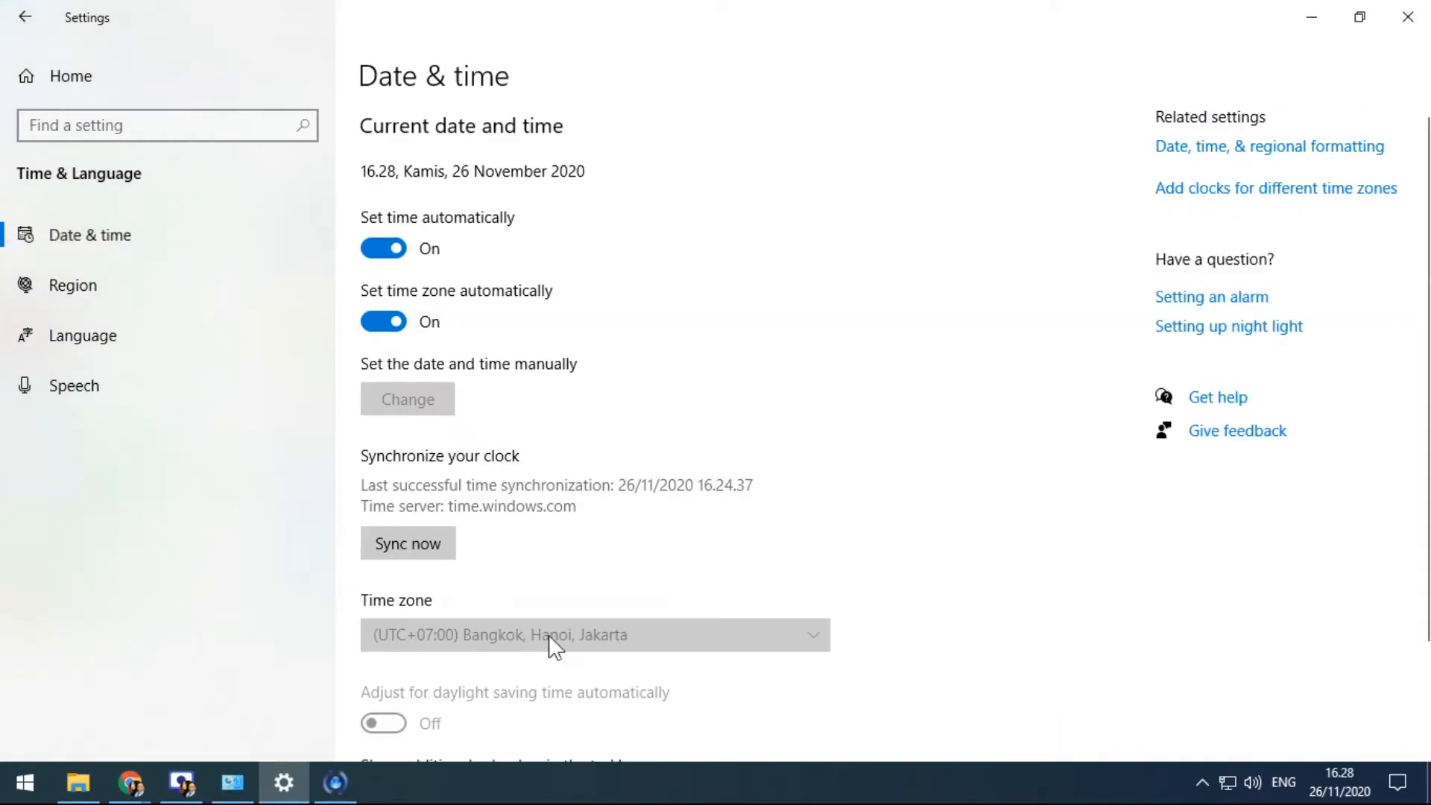
pyautogui.scroll(-2, 588, 656)
pyautogui.click(607, 656)
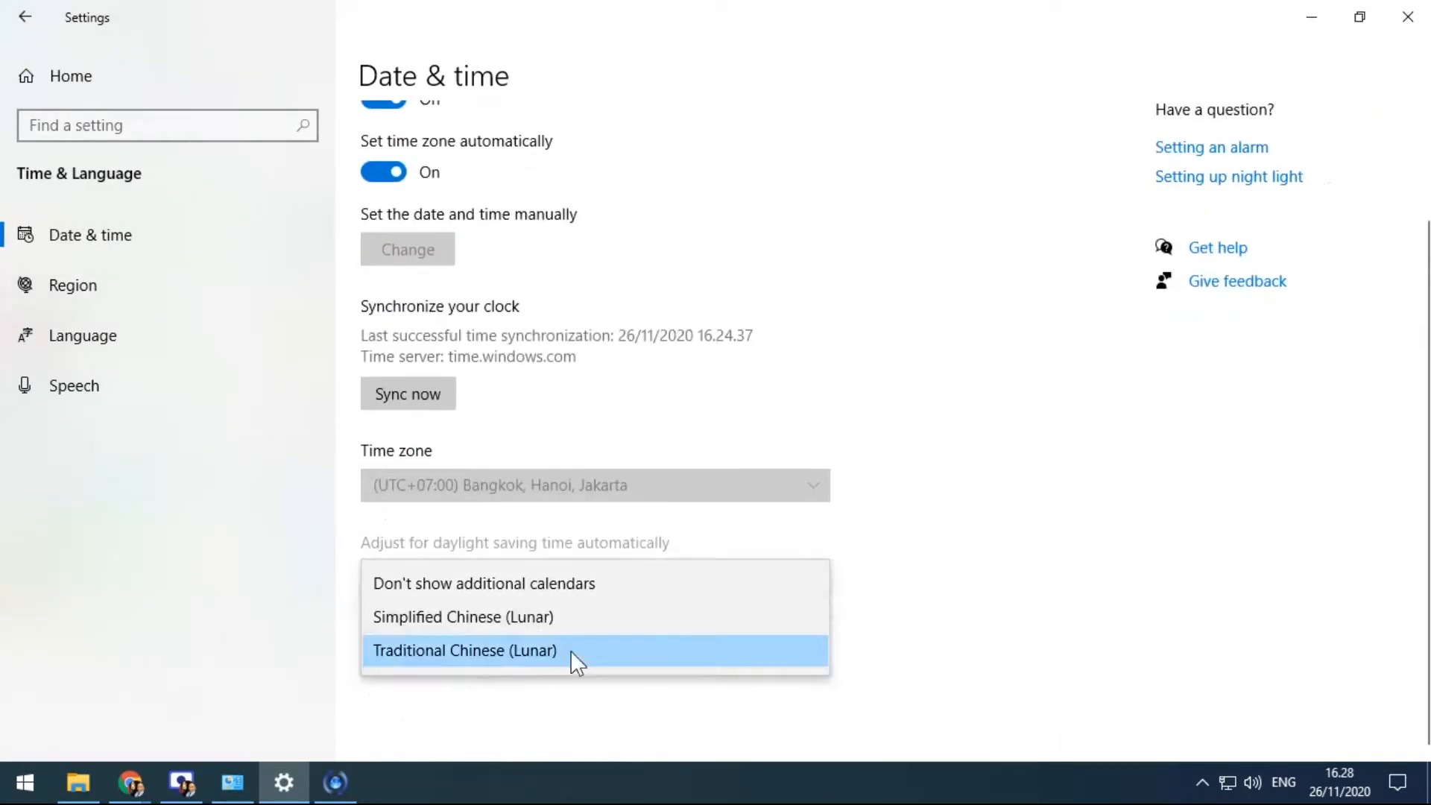
pyautogui.click(547, 586)
# Return to the Region page and confirm the taskbar calendar no longer shows lunar dates
pyautogui.click(79, 285)
pyautogui.scroll(-1, 820, 418)
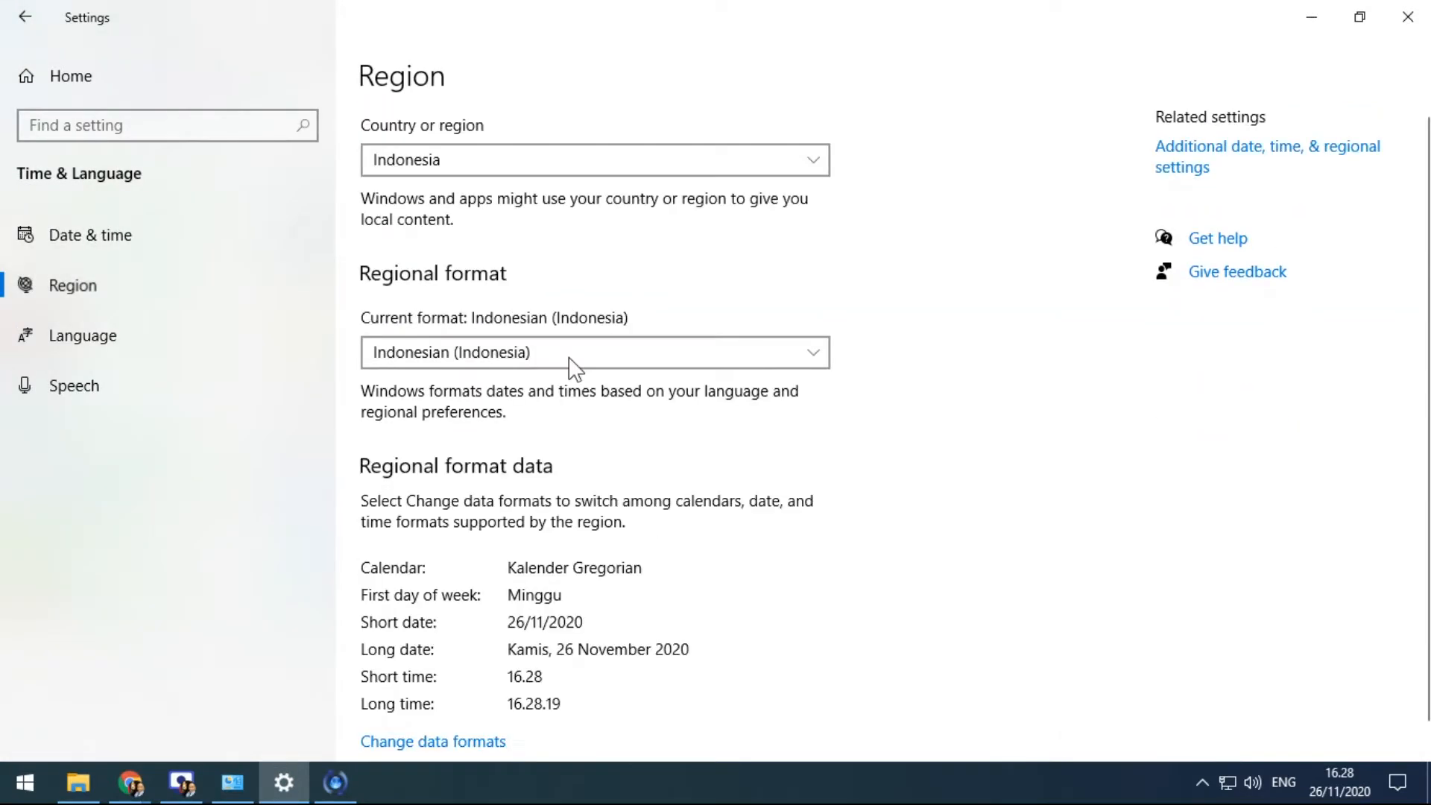
pyautogui.click(1339, 781)
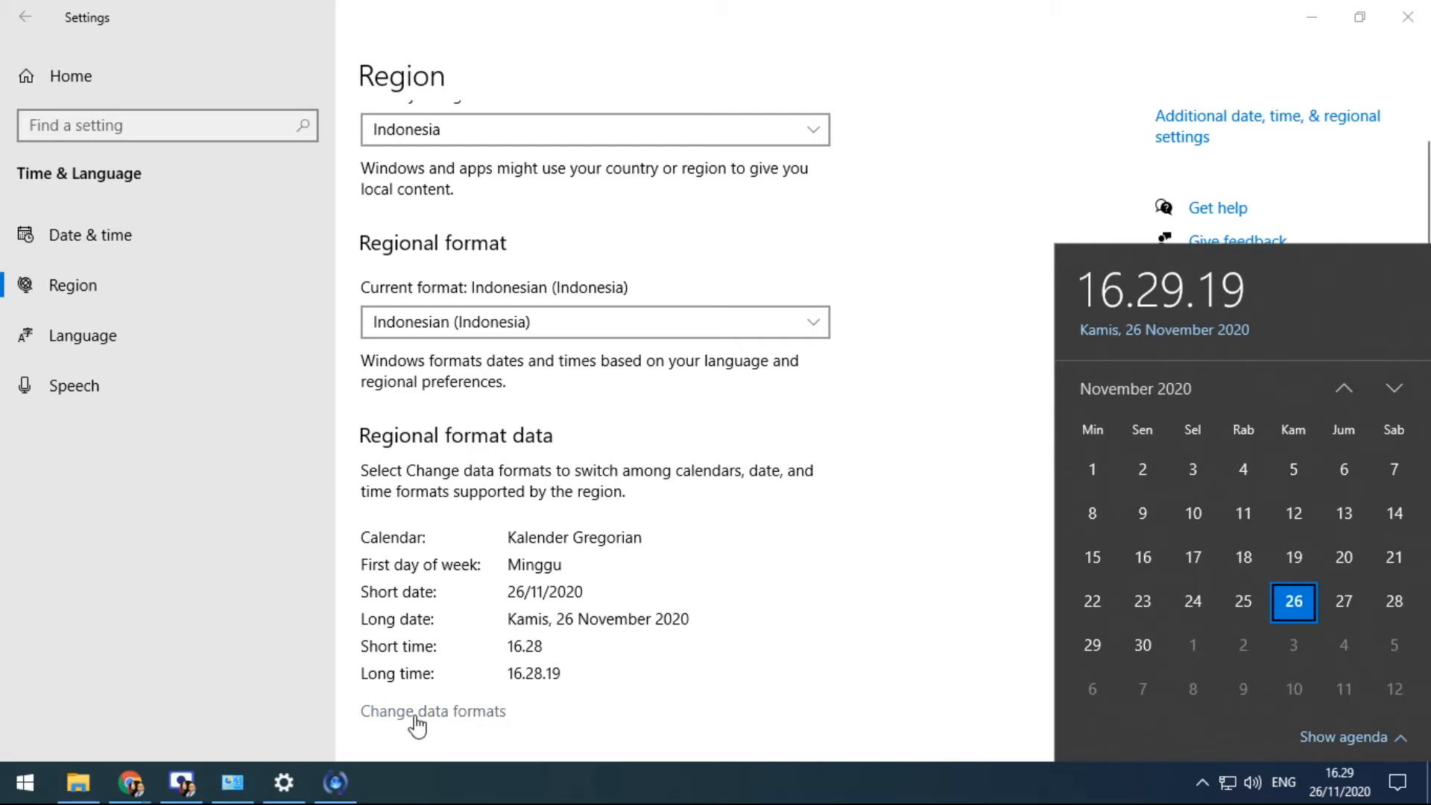
# Set the data-format calendar to Kalender Islam and check the Hijri dates in the taskbar calendar
pyautogui.click(467, 714)
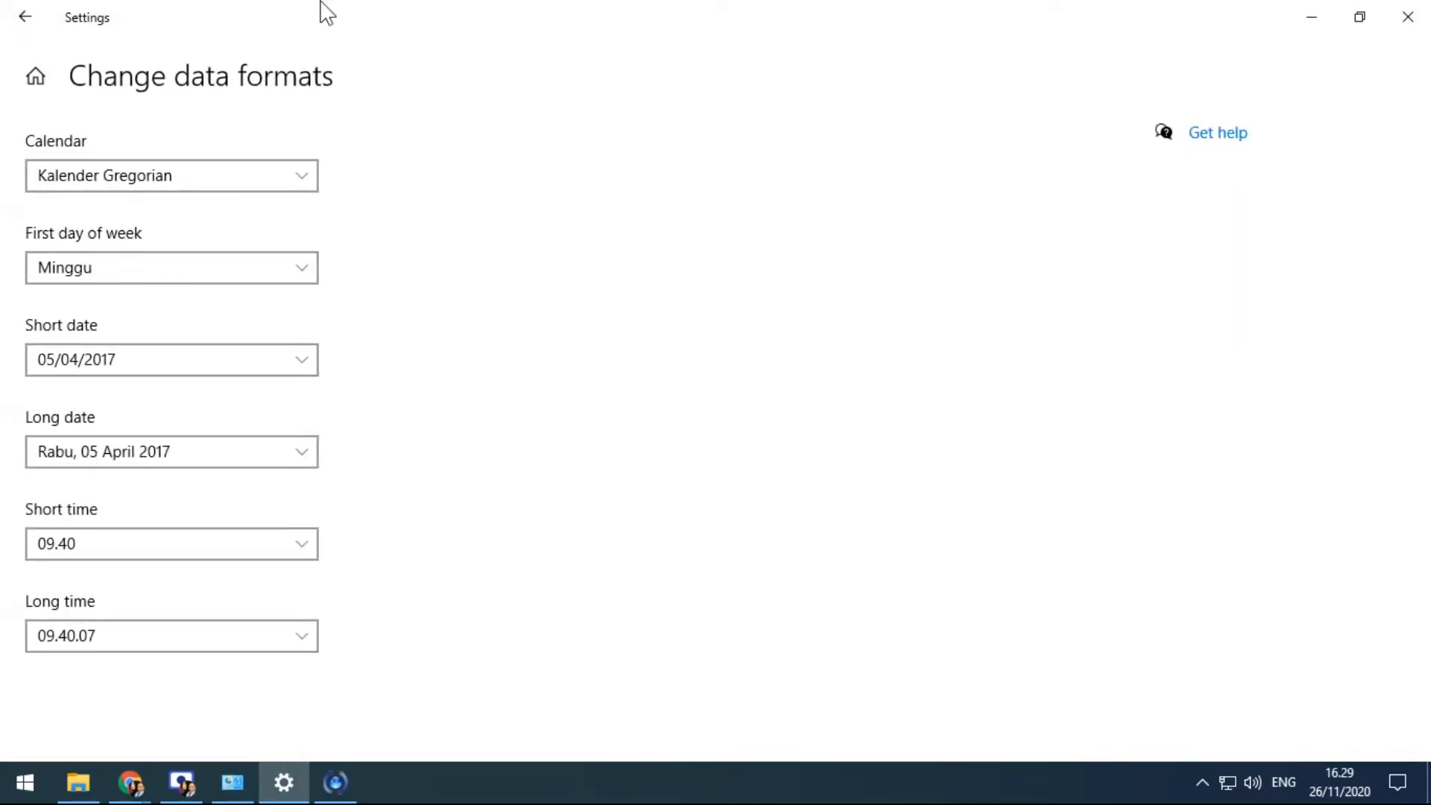
pyautogui.click(311, 179)
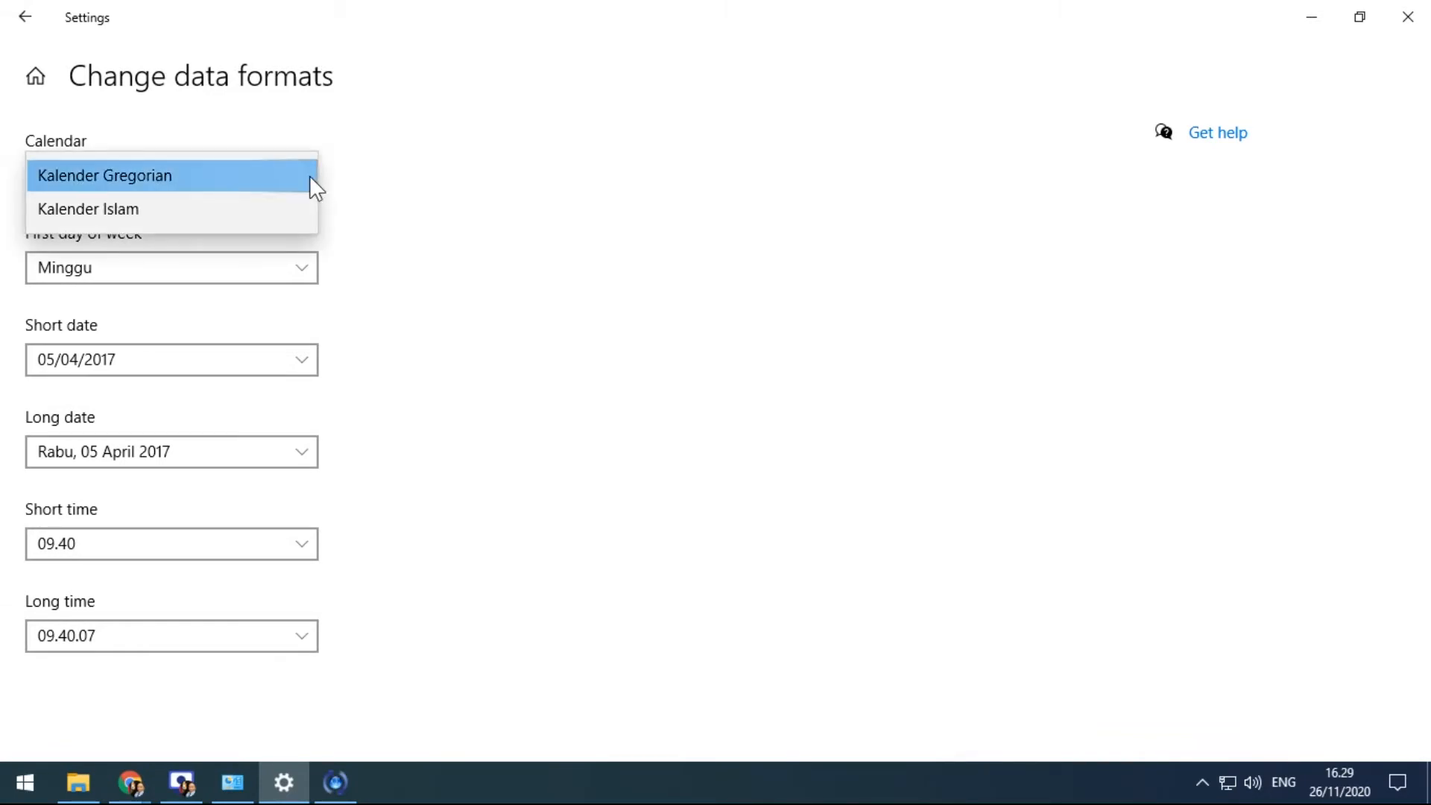
pyautogui.click(217, 212)
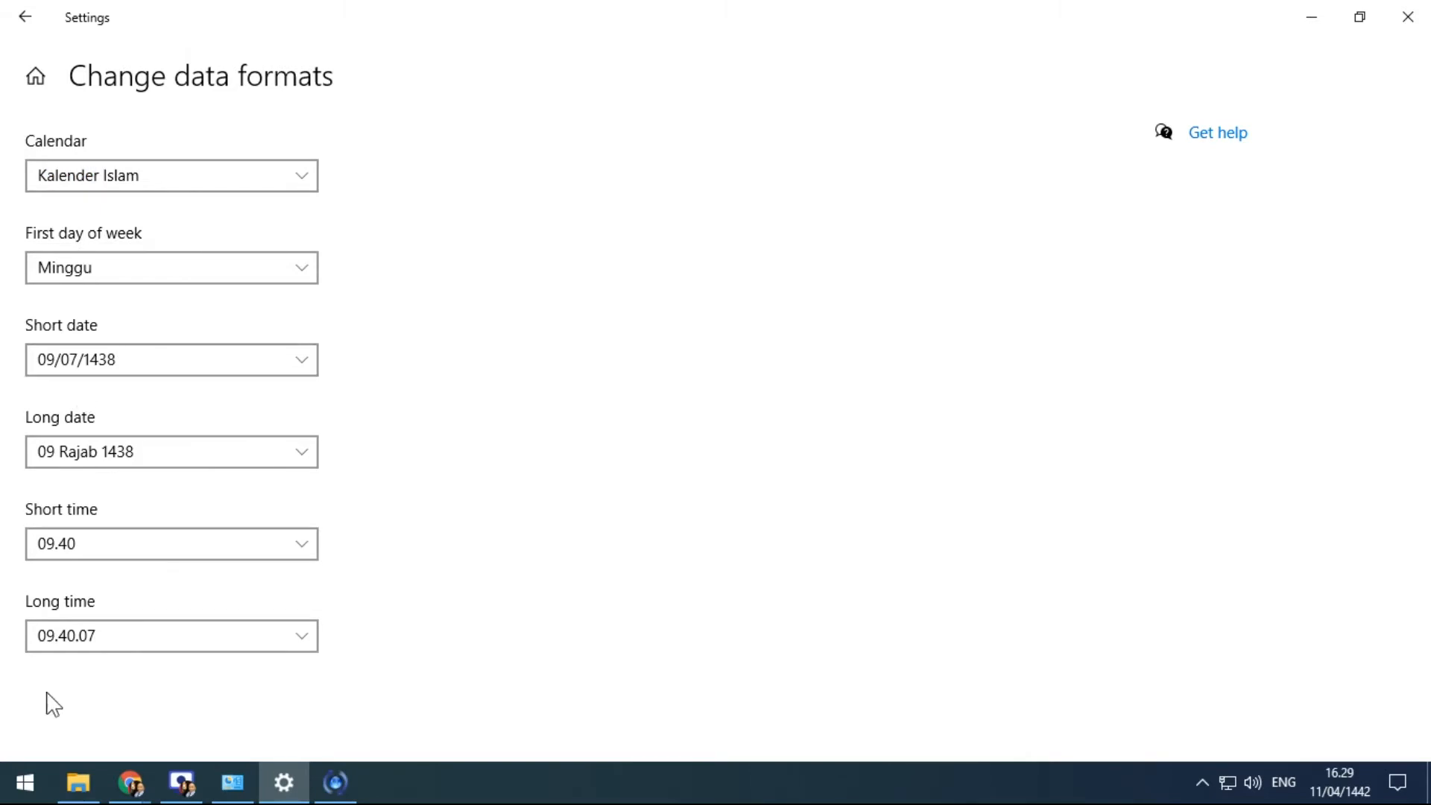
pyautogui.click(1339, 782)
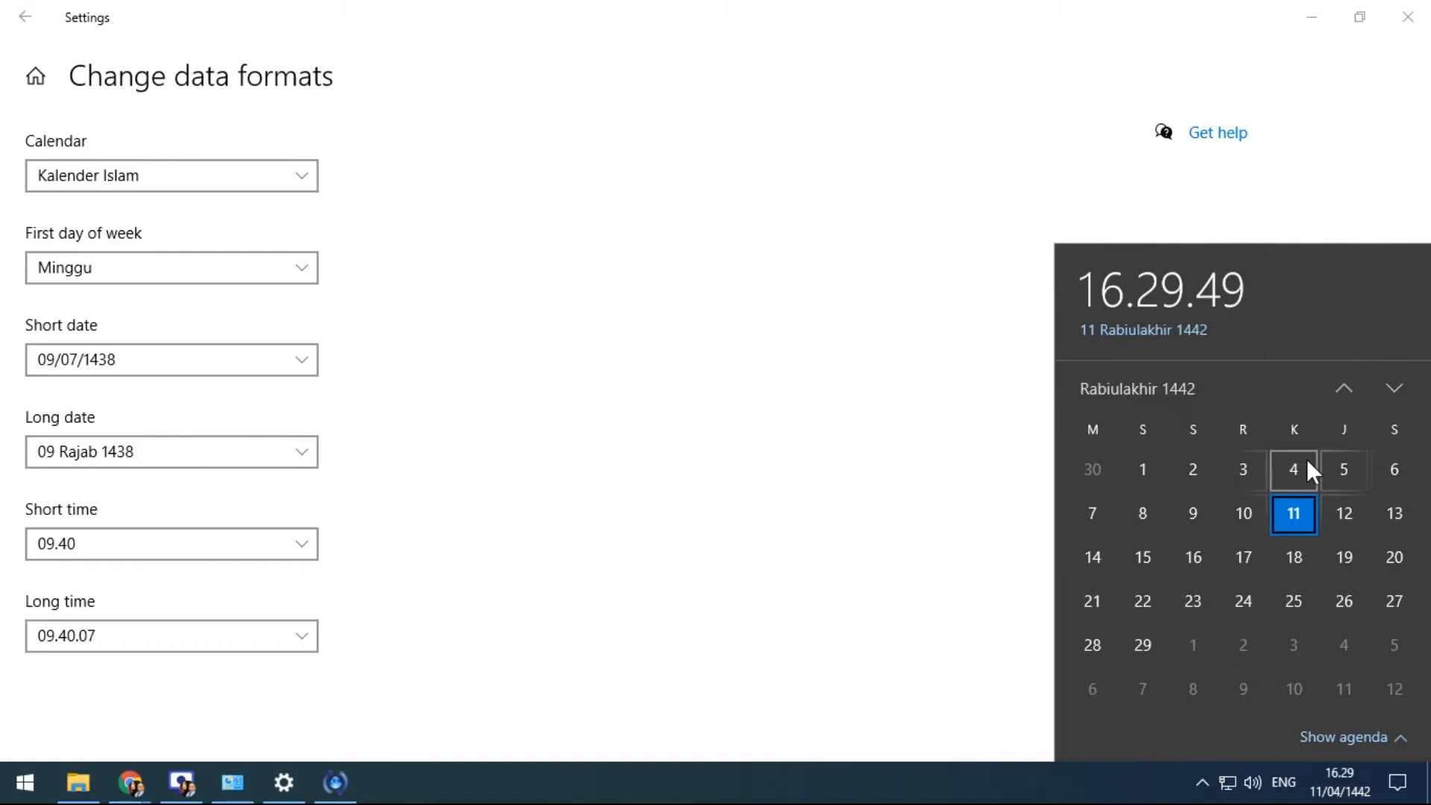
# Set the first day of the week to Senin and check the taskbar calendar
pyautogui.click(258, 271)
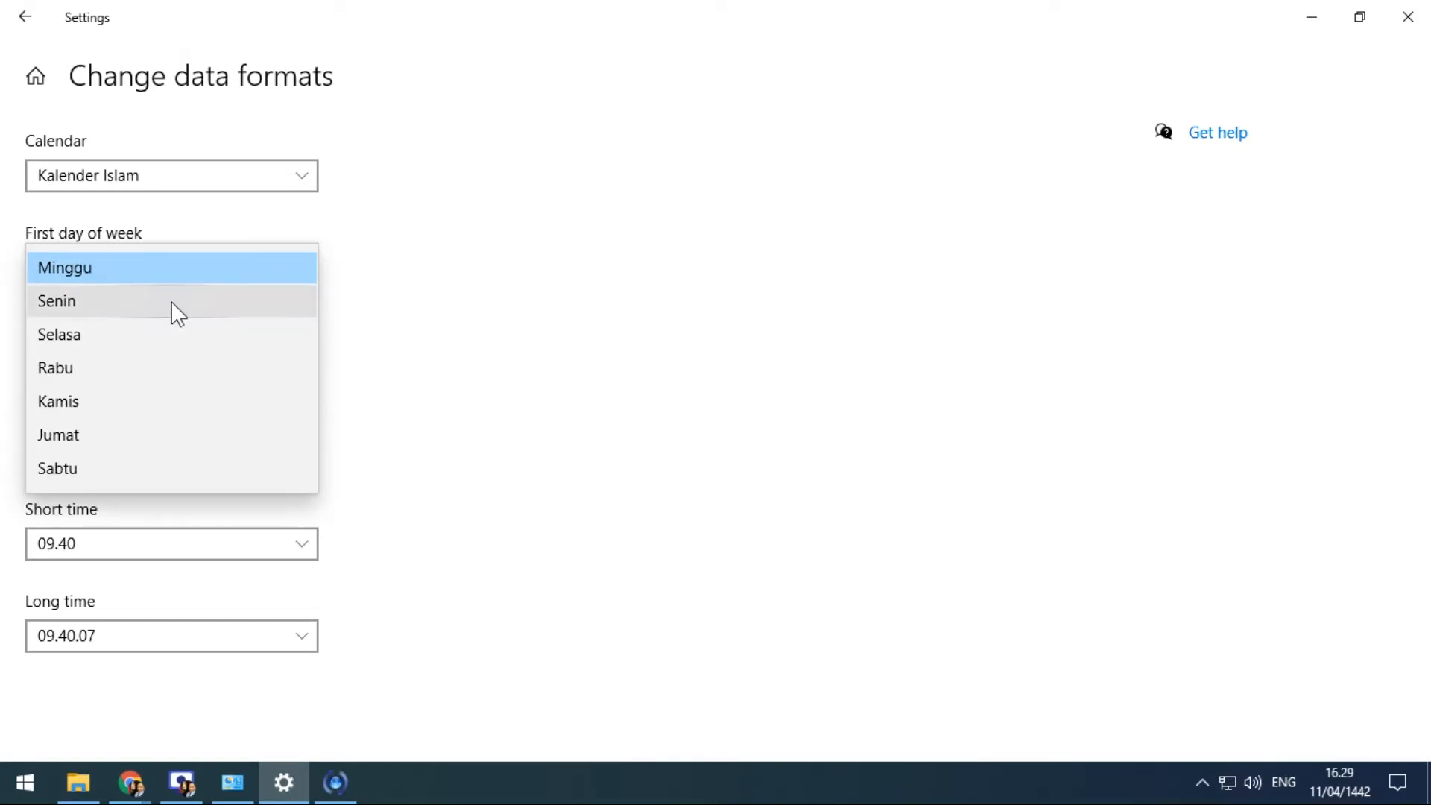
pyautogui.click(171, 301)
pyautogui.click(1341, 792)
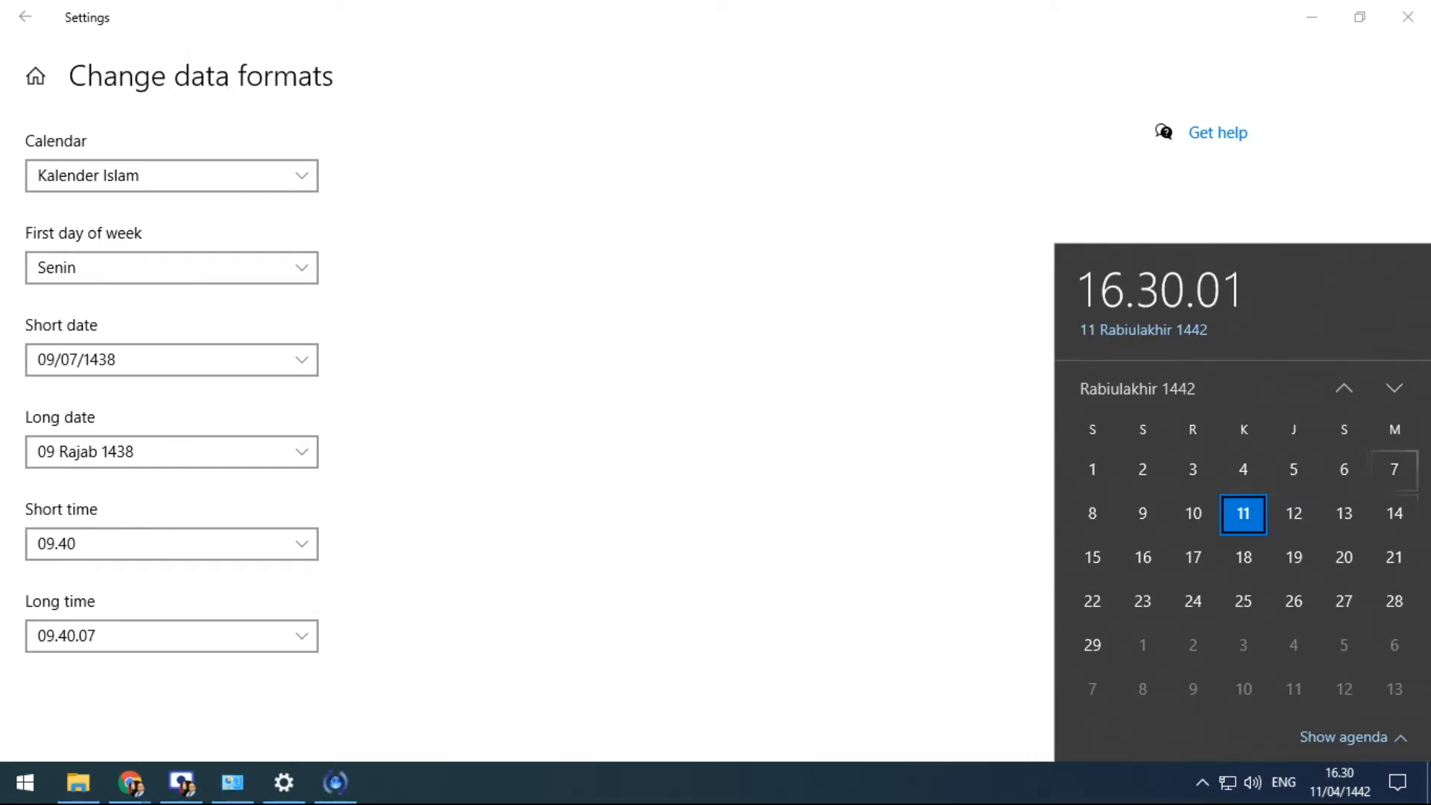
# Review the Short date format choices without changing them
pyautogui.click(302, 359)
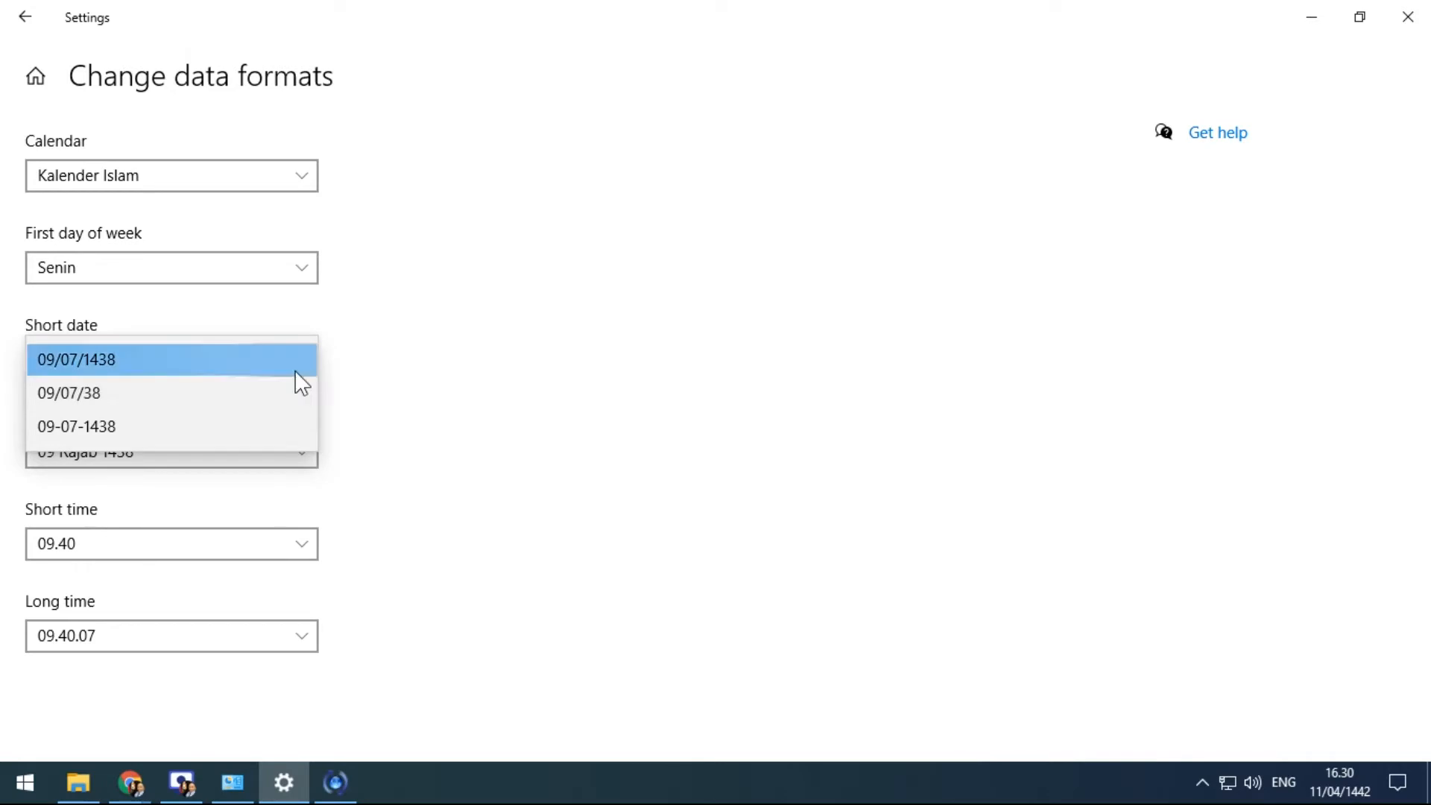
pyautogui.click(490, 340)
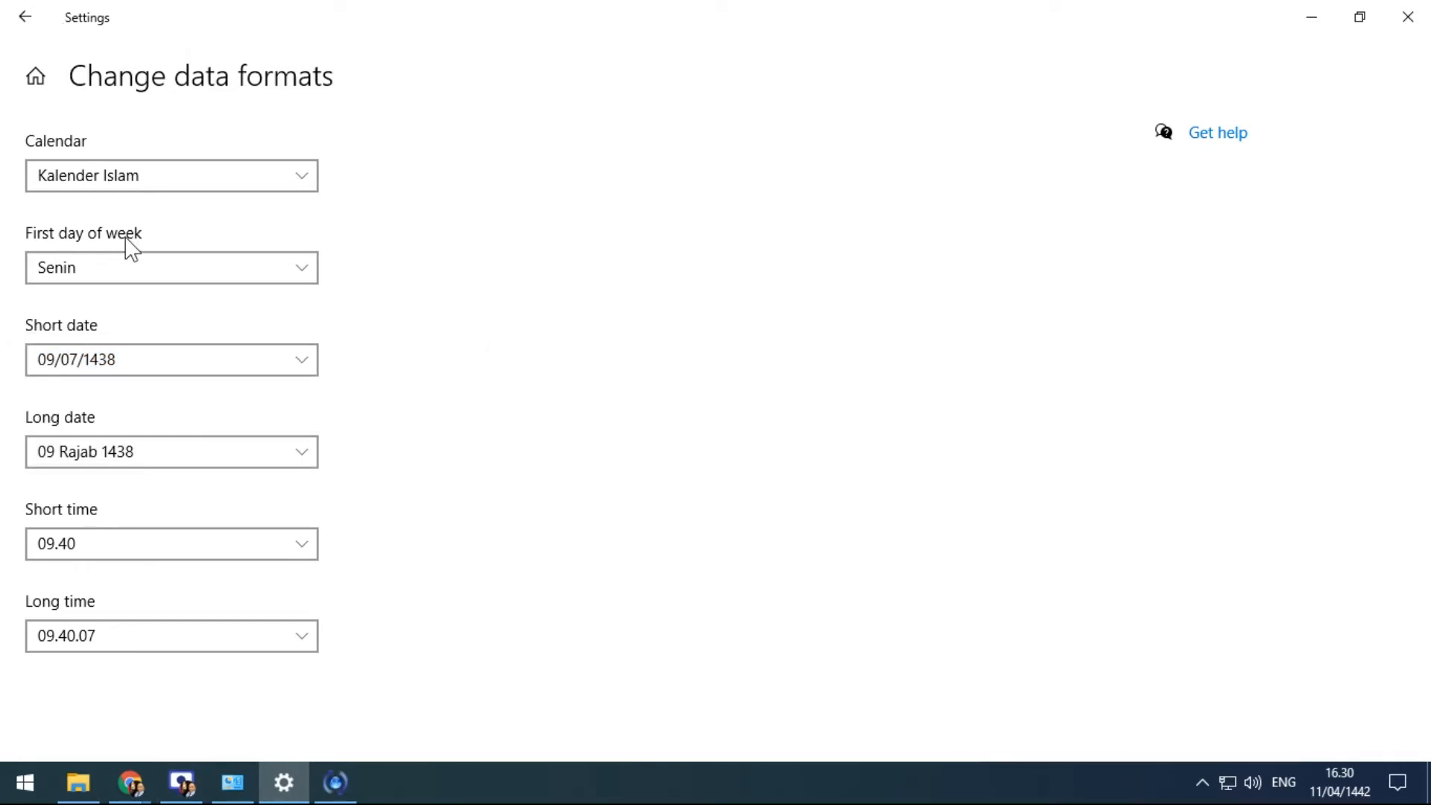
pyautogui.click(295, 365)
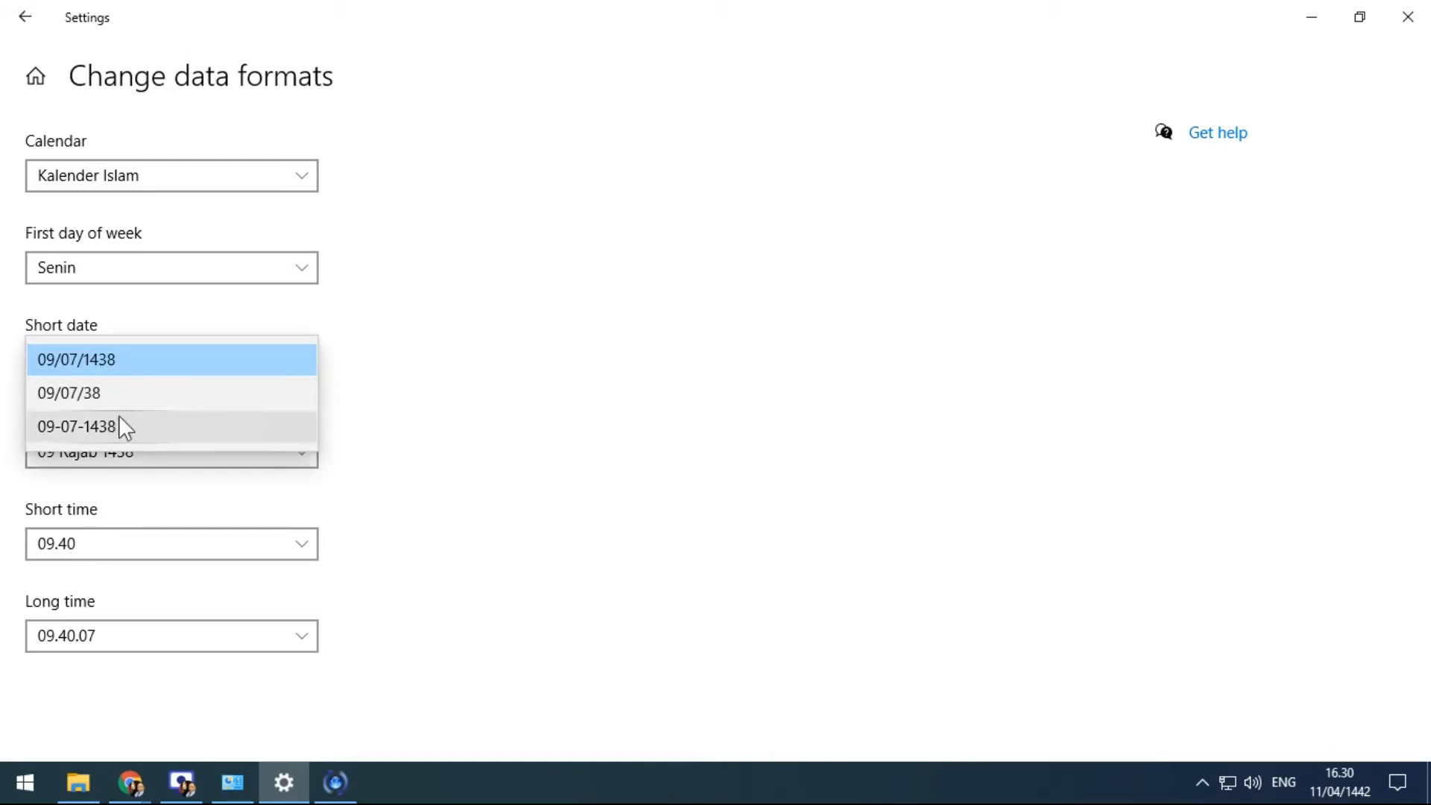
# Switch the data-format calendar back to Kalender Gregorian
pyautogui.click(301, 175)
pyautogui.click(301, 175)
pyautogui.click(176, 141)
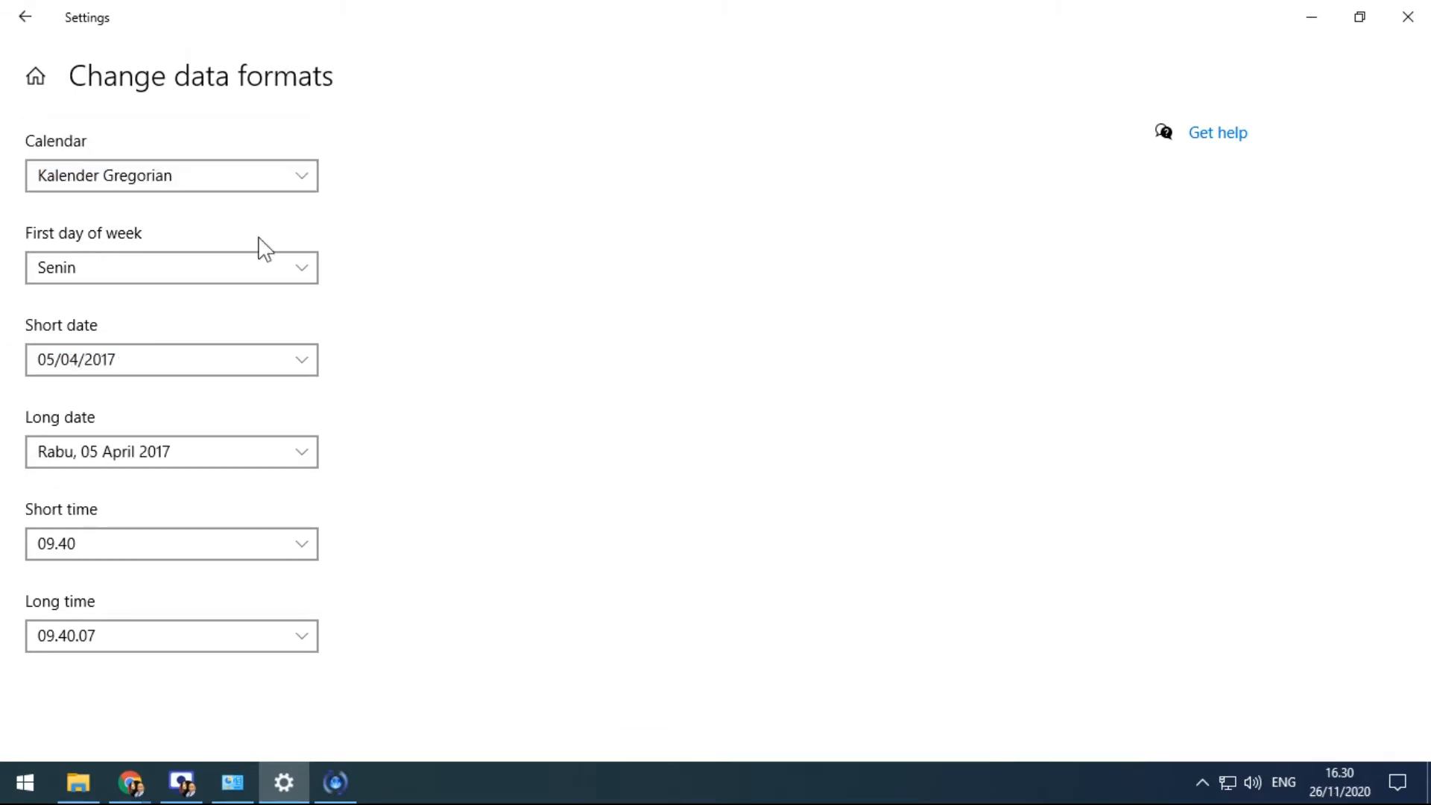
# Set the short date to 5 Apr 2017, then change it to 05/04/17 and return to Region
pyautogui.click(301, 362)
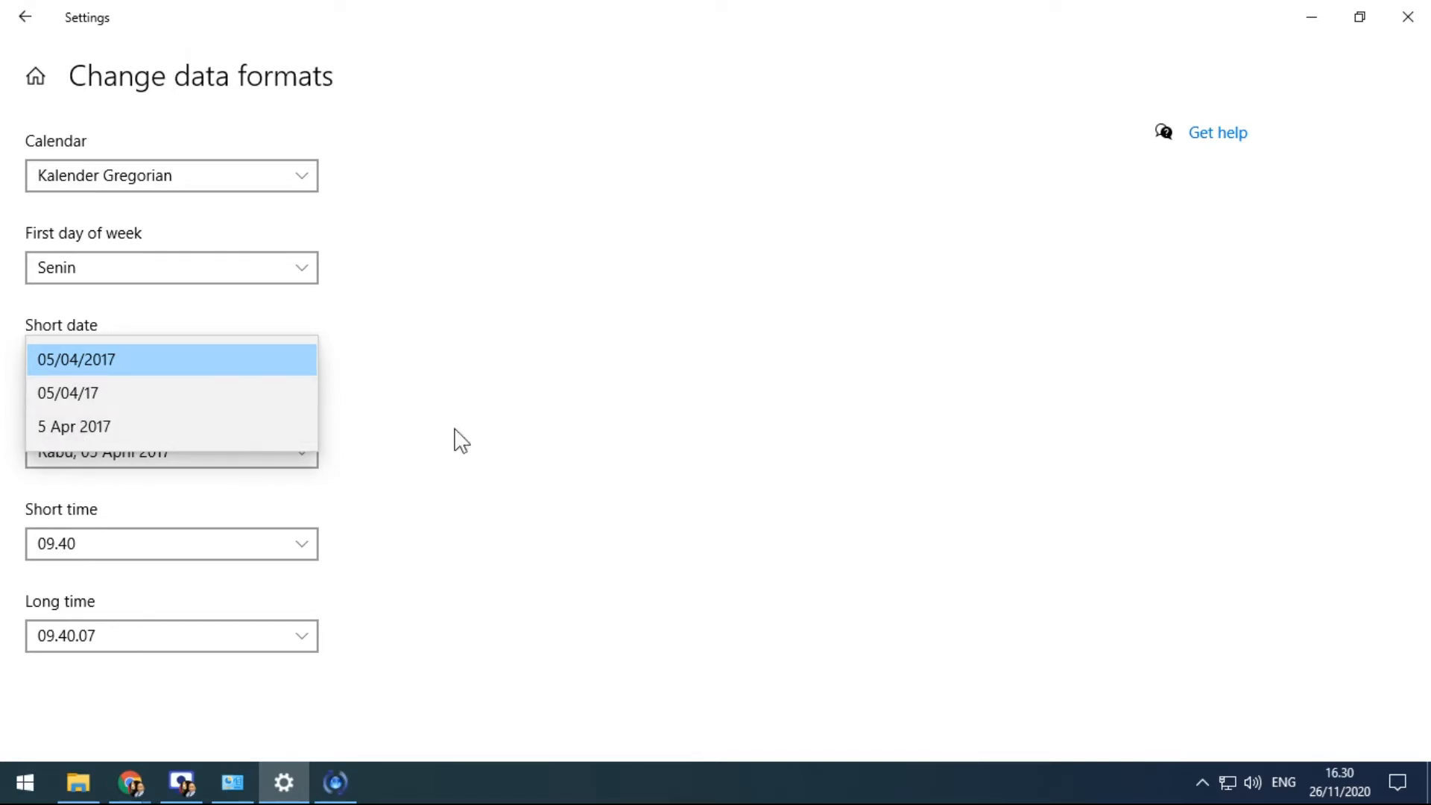
pyautogui.click(82, 434)
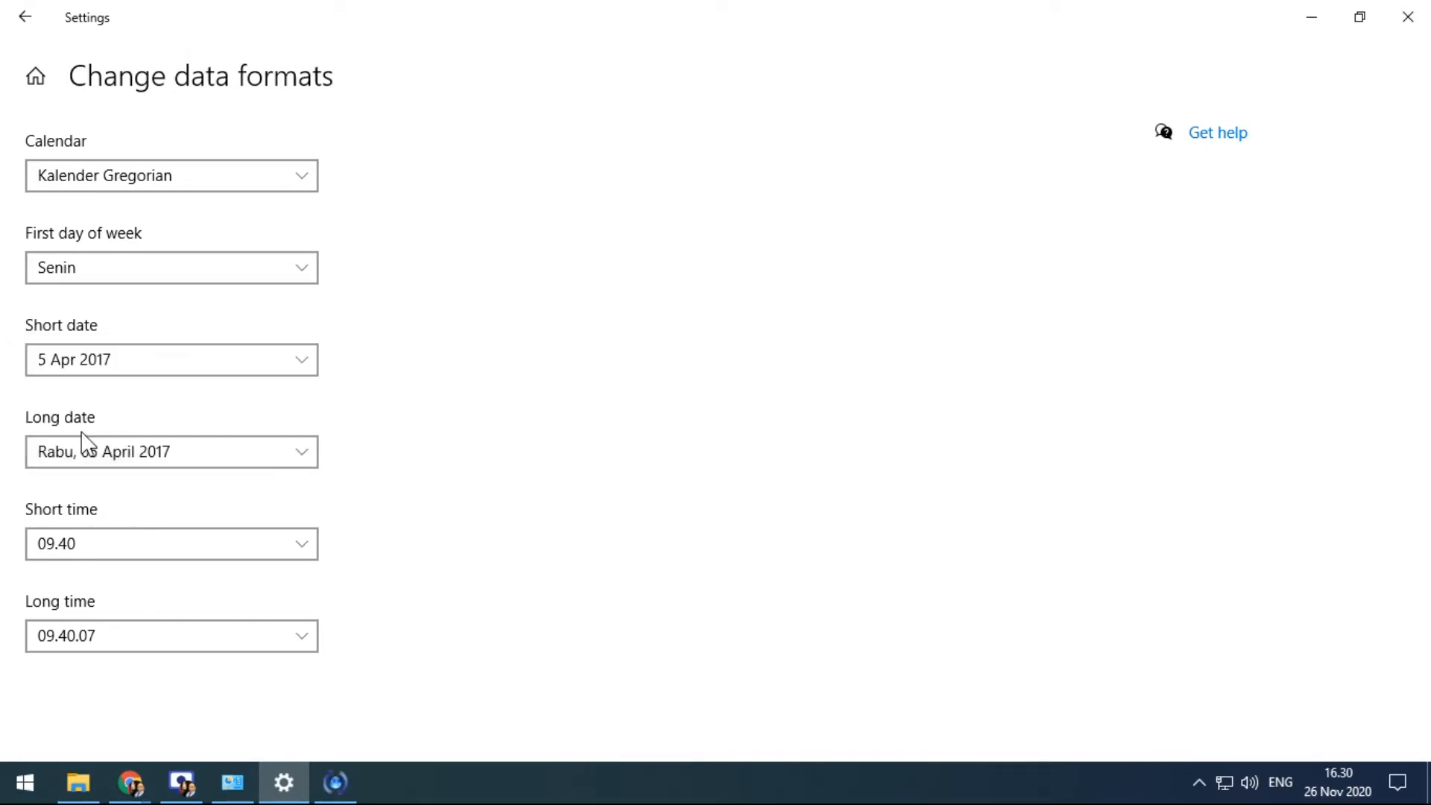
pyautogui.moveTo(1353, 794)
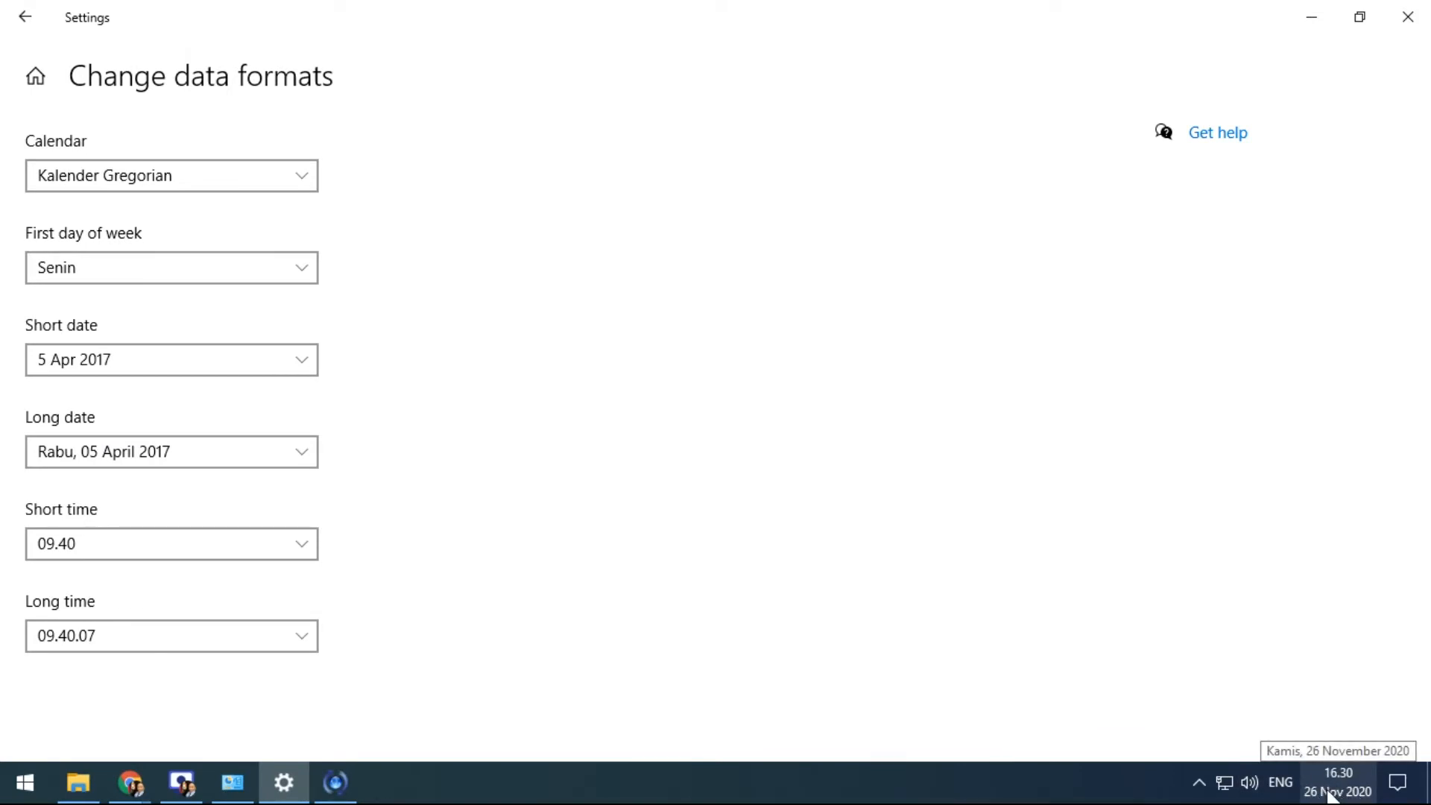
pyautogui.click(186, 367)
pyautogui.click(140, 328)
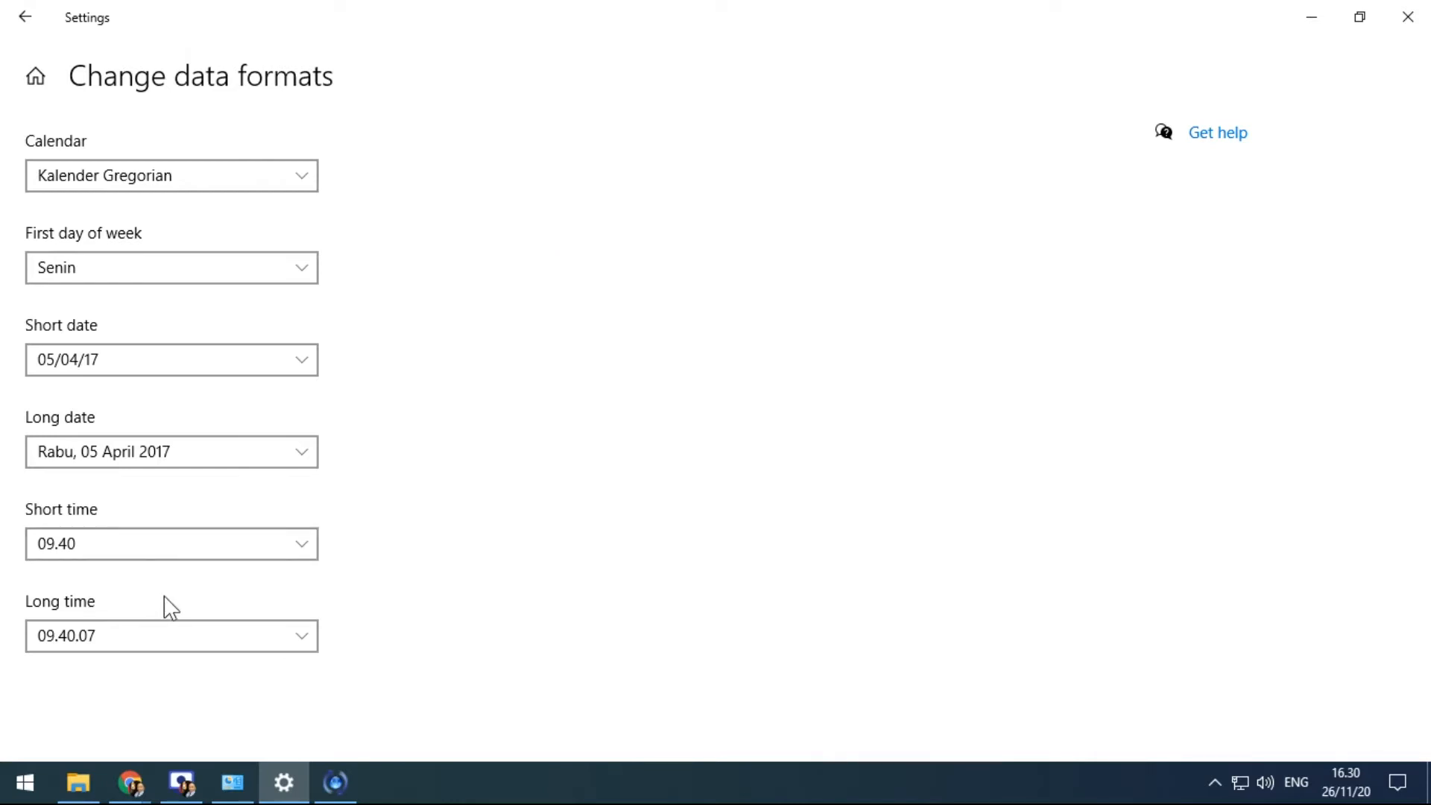
pyautogui.click(33, 28)
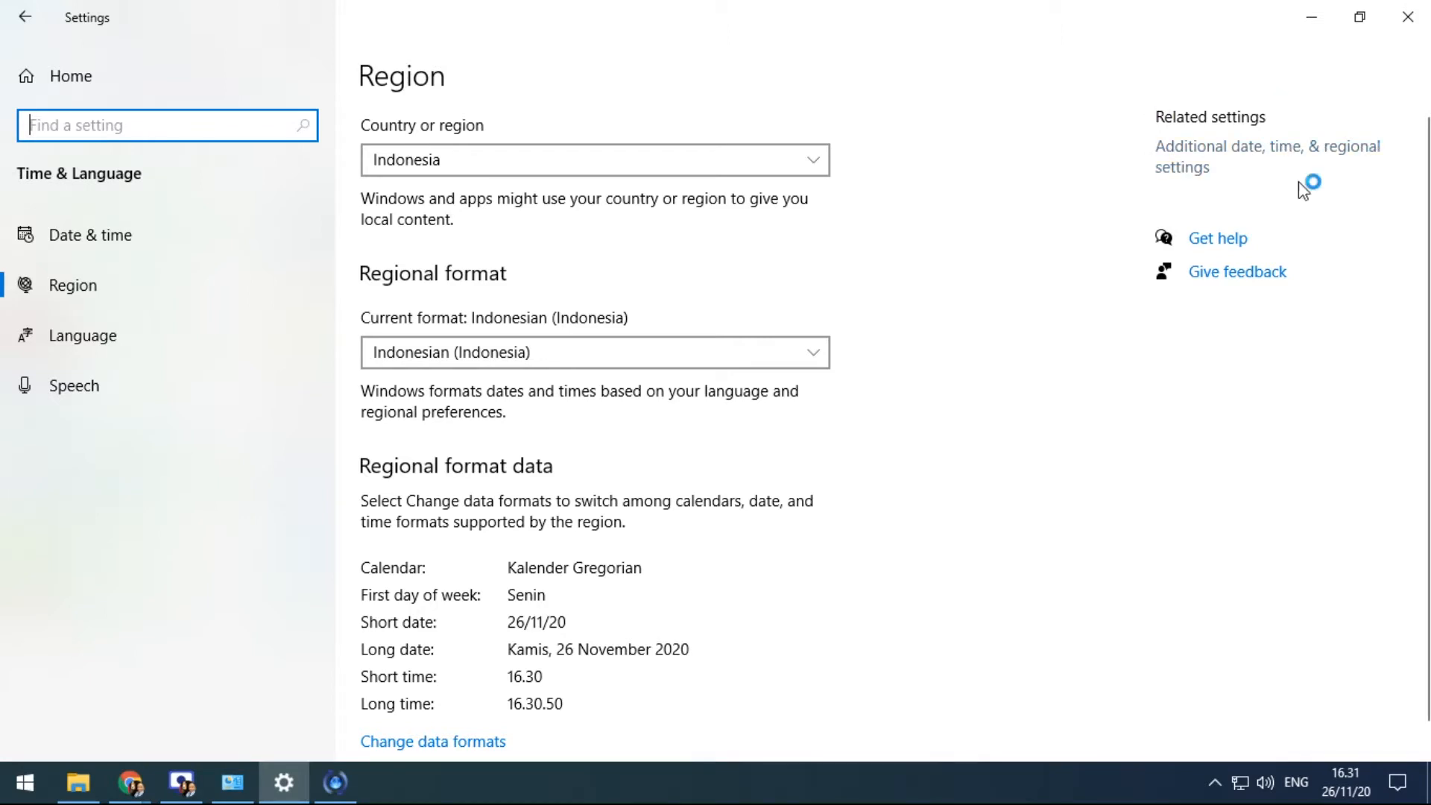
# Visit the Date & time page, then return to the Region page
pyautogui.click(75, 238)
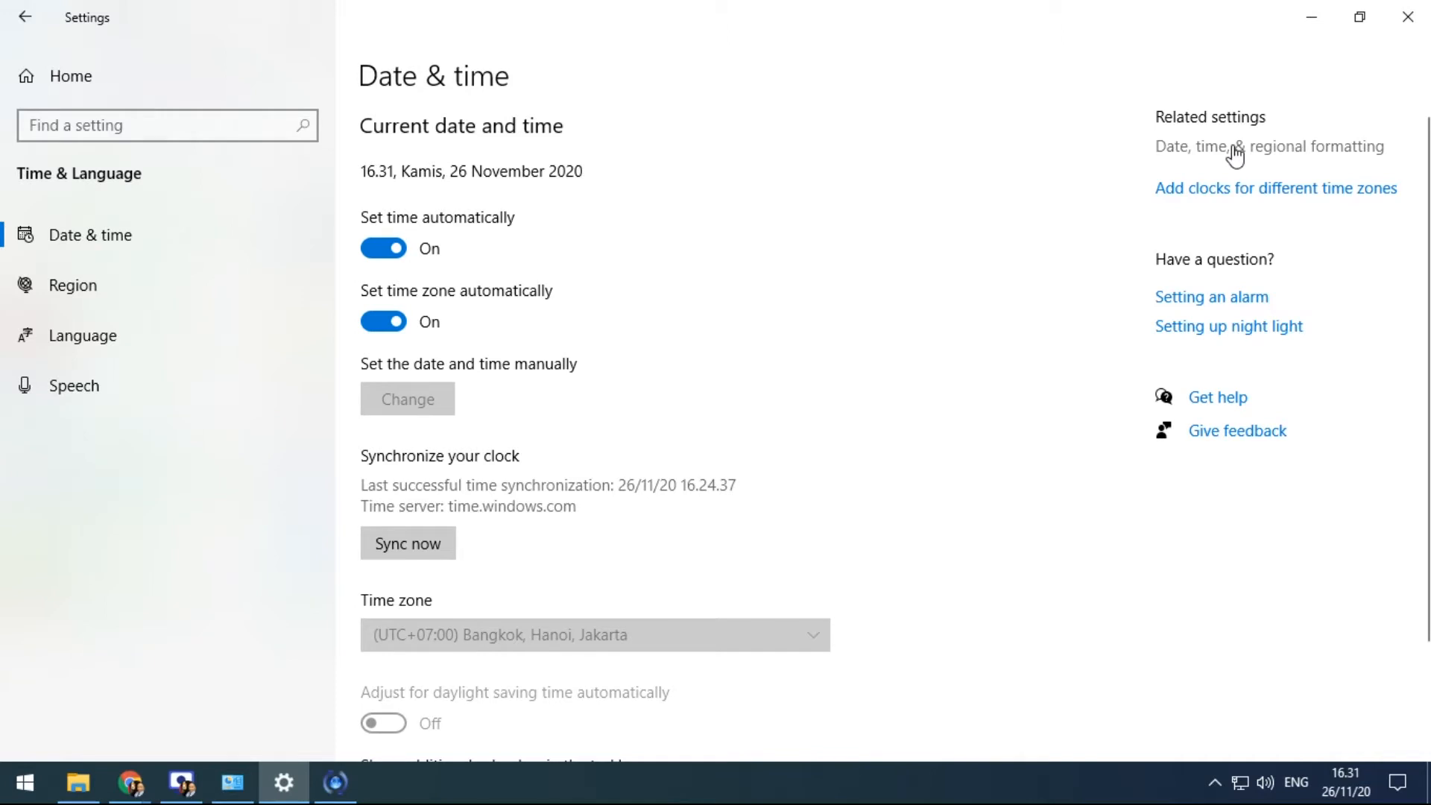
pyautogui.click(323, 301)
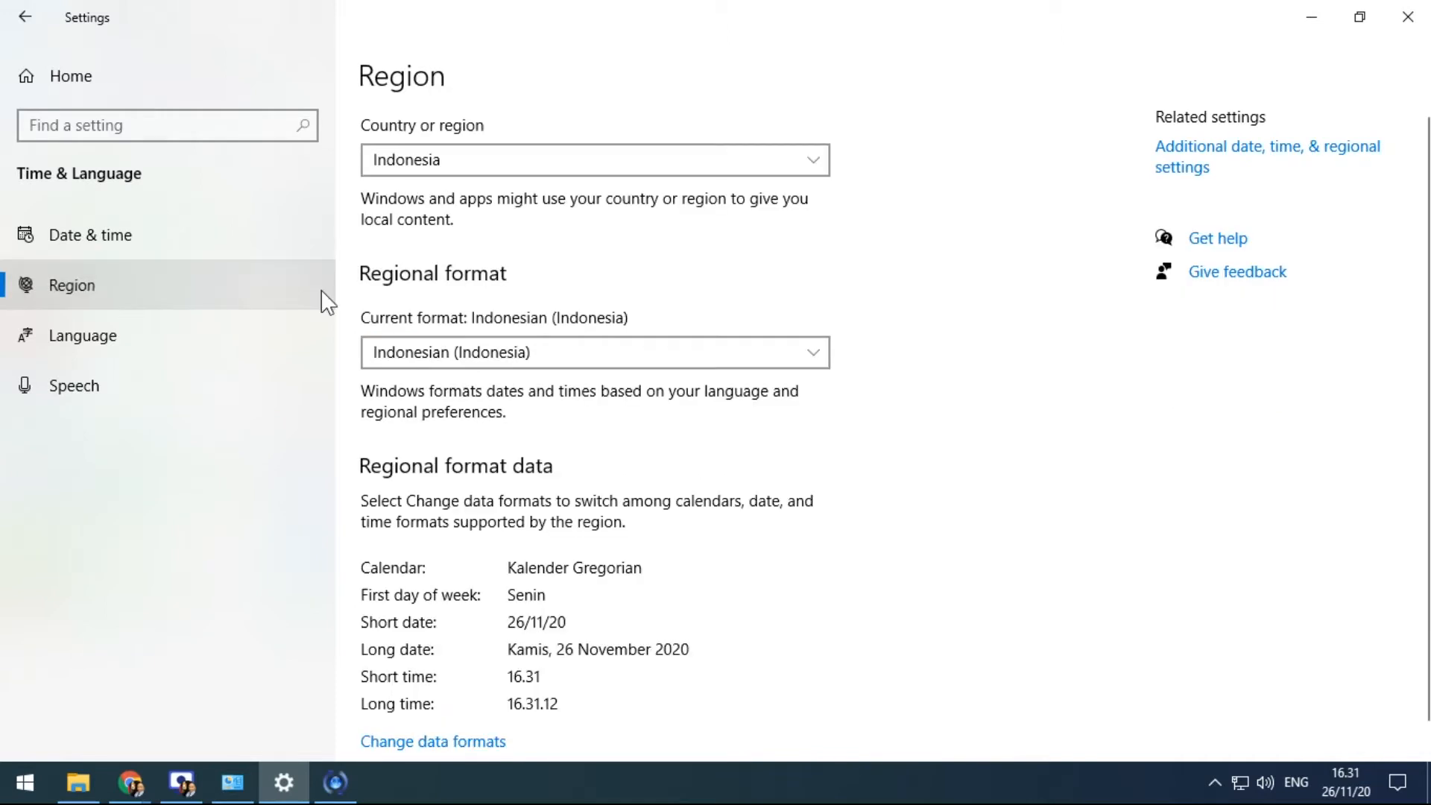
# Open additional regional settings in Control Panel and show all items as large icons
pyautogui.click(1201, 160)
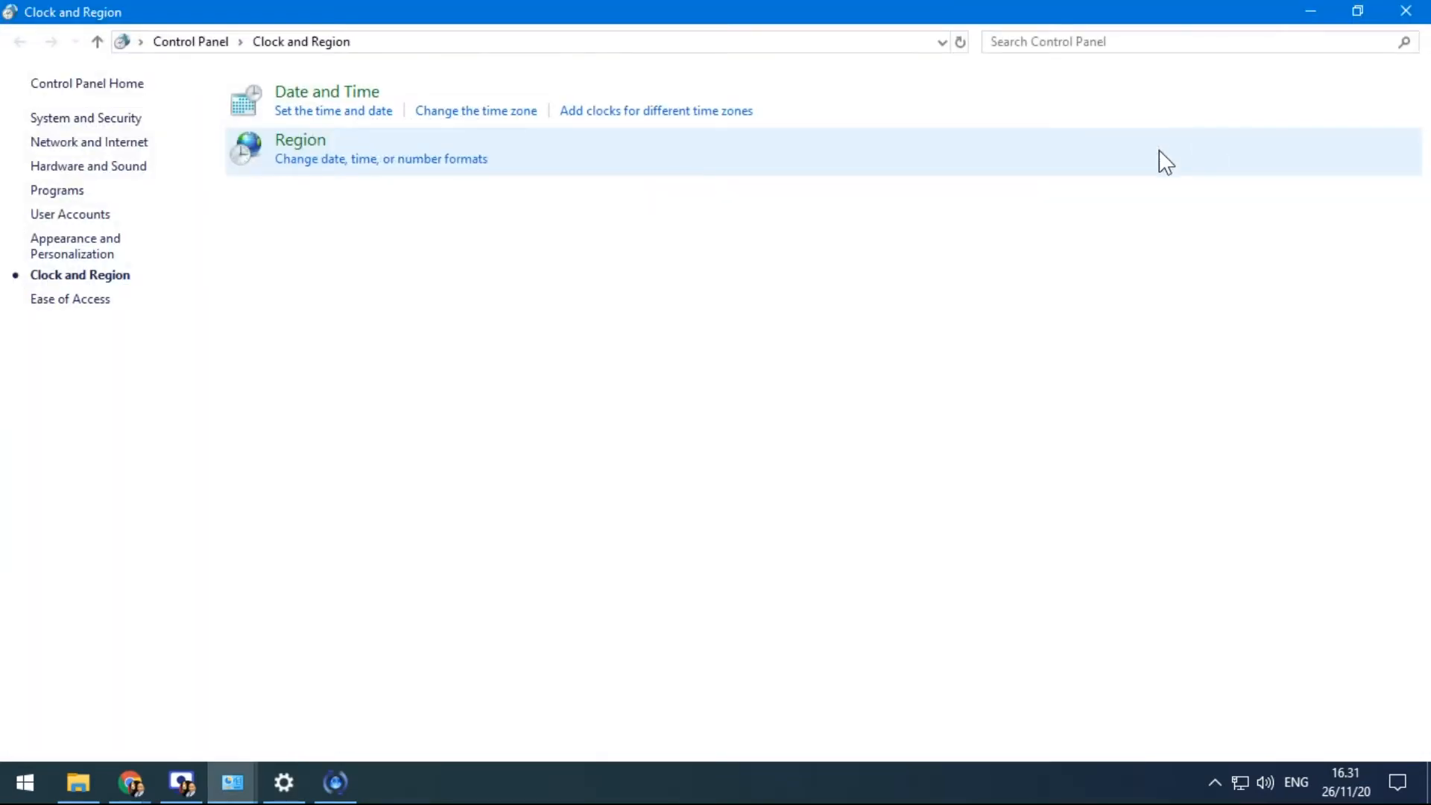
pyautogui.moveTo(136, 4); pyautogui.dragTo(231, 62)
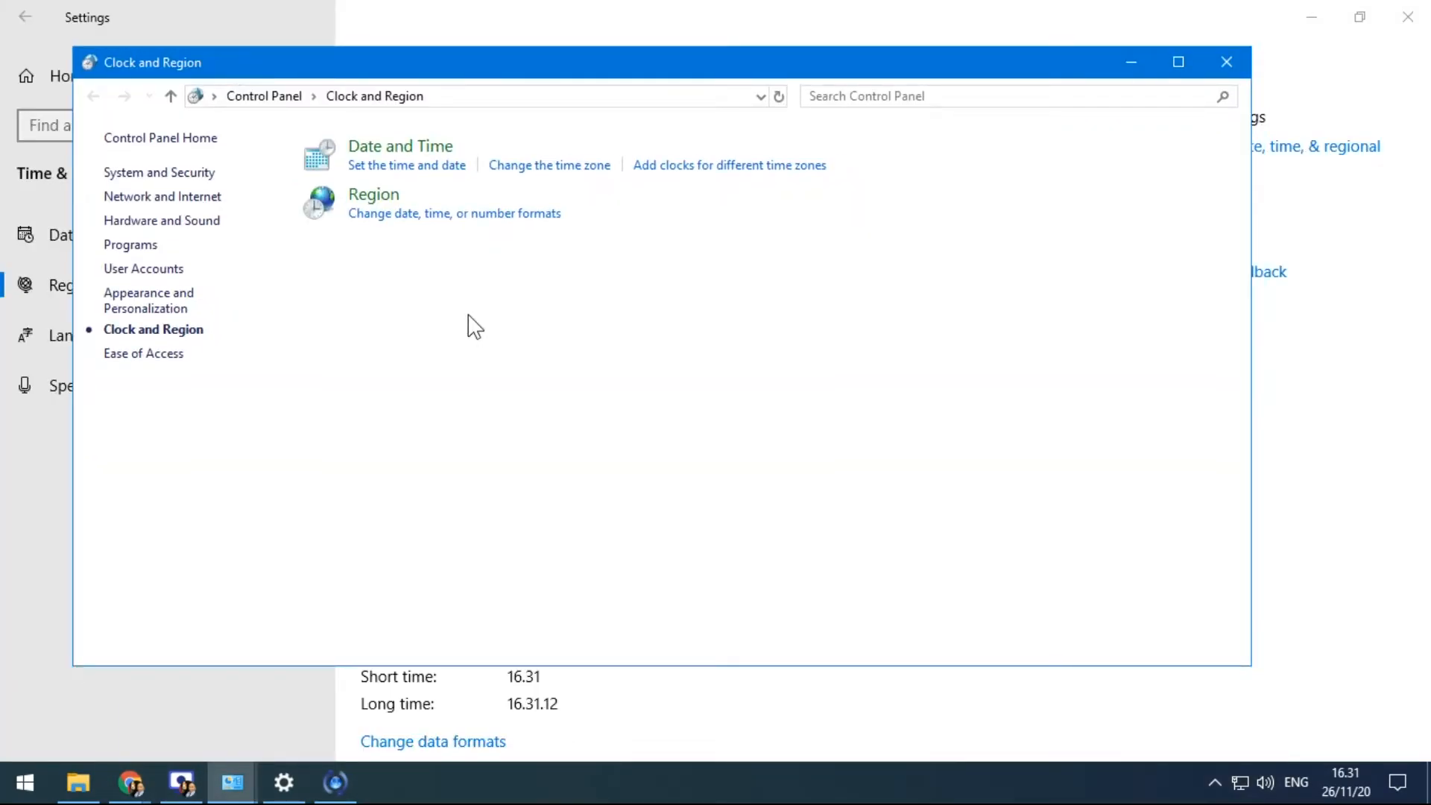
pyautogui.click(258, 97)
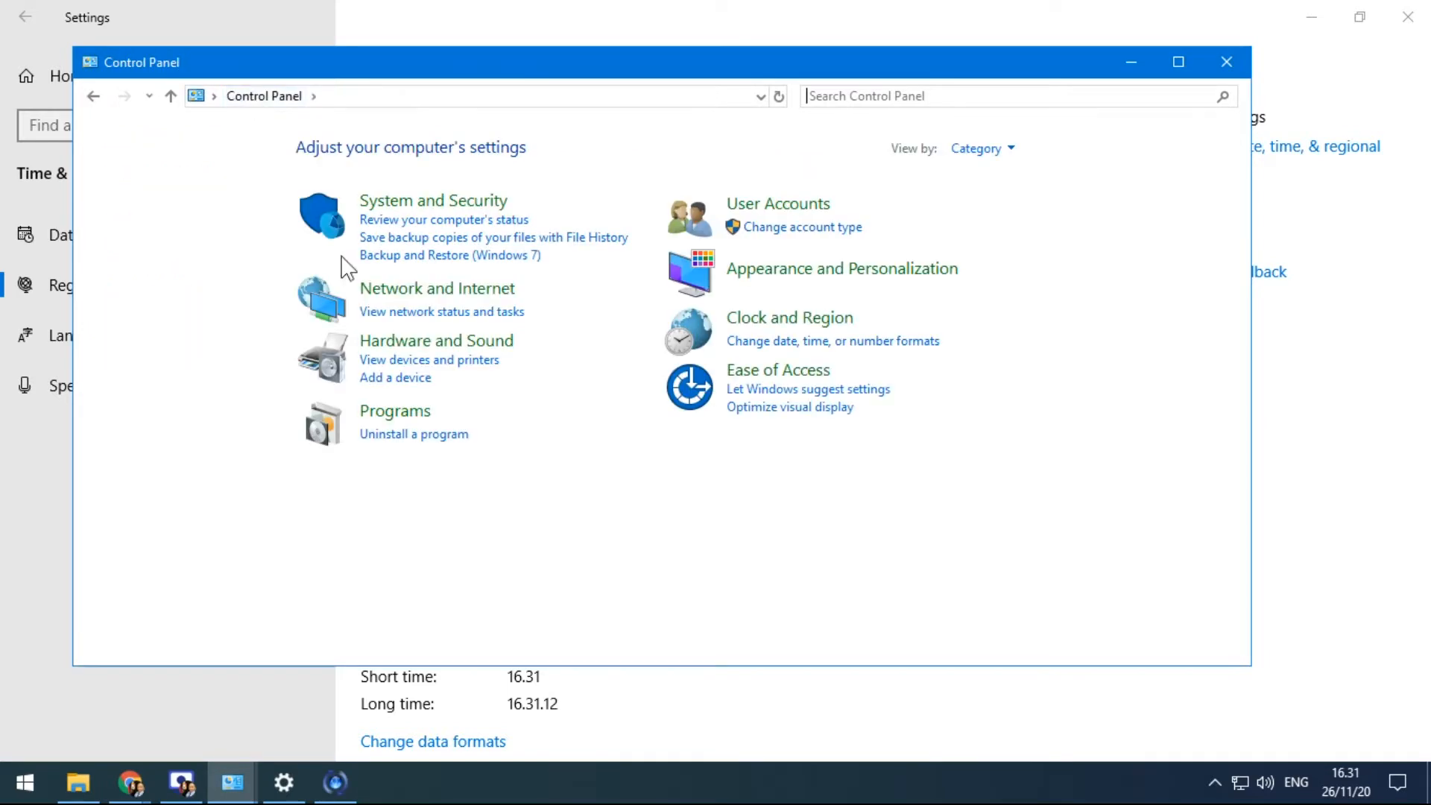
pyautogui.click(1010, 150)
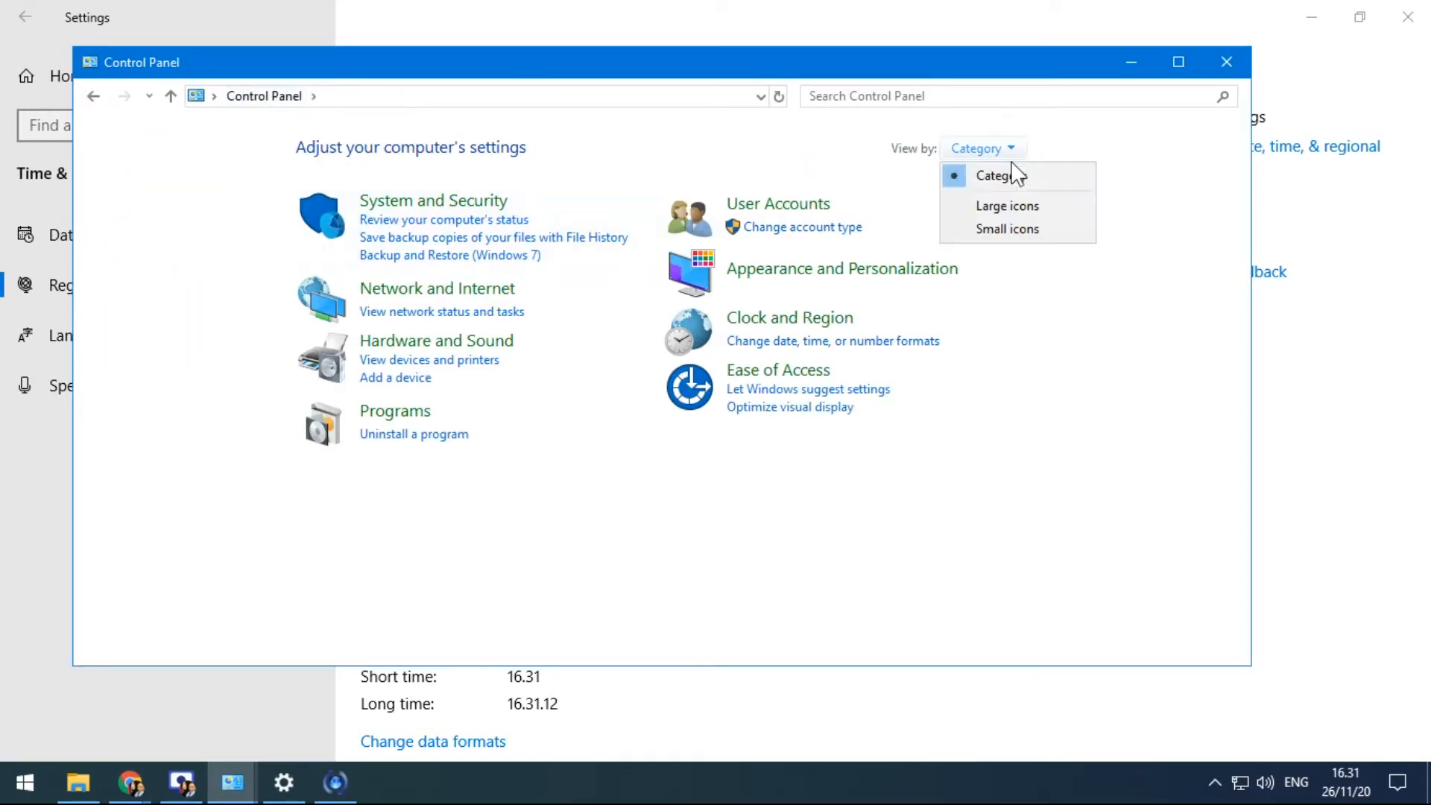
pyautogui.click(1018, 209)
pyautogui.scroll(-2, 477, 402)
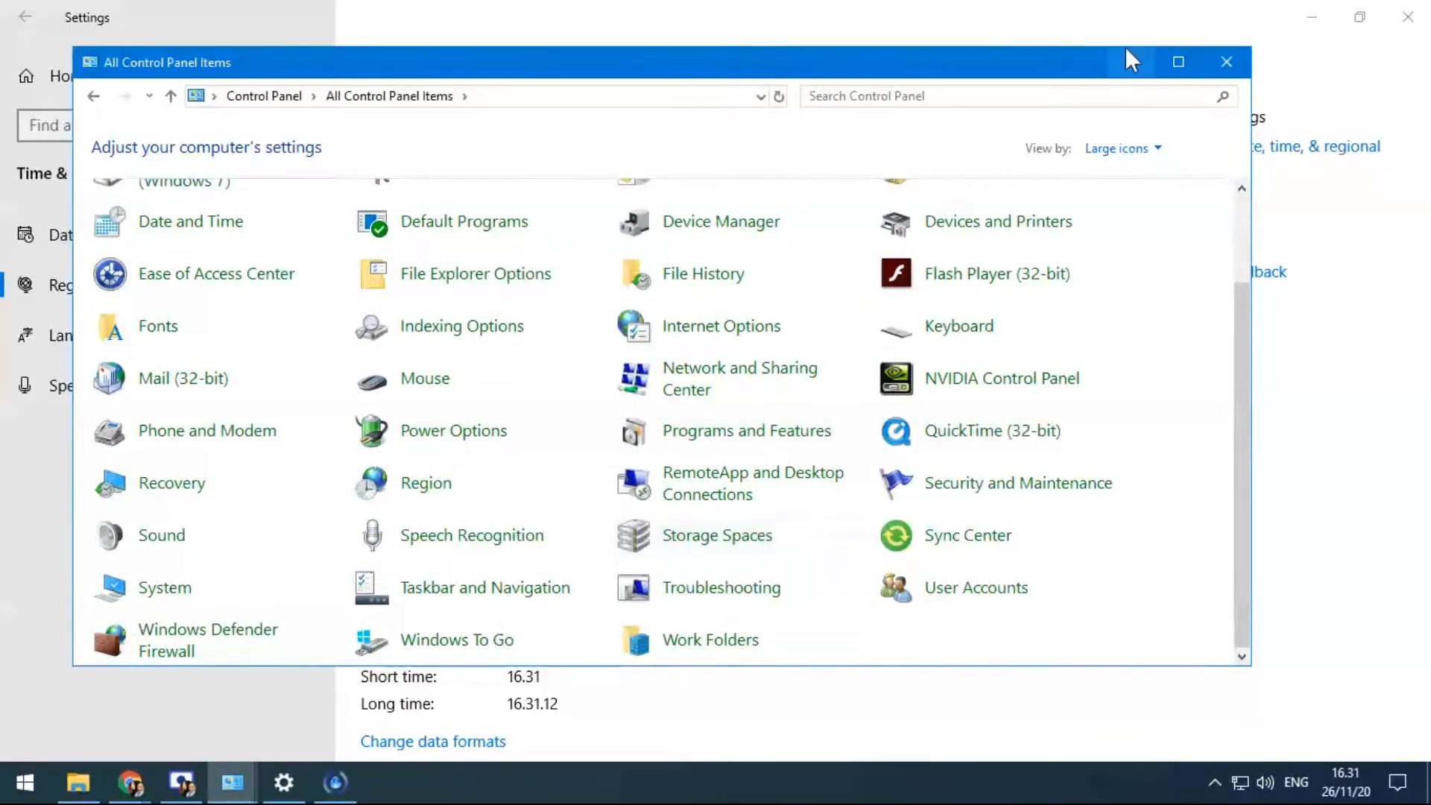
pyautogui.click(1178, 62)
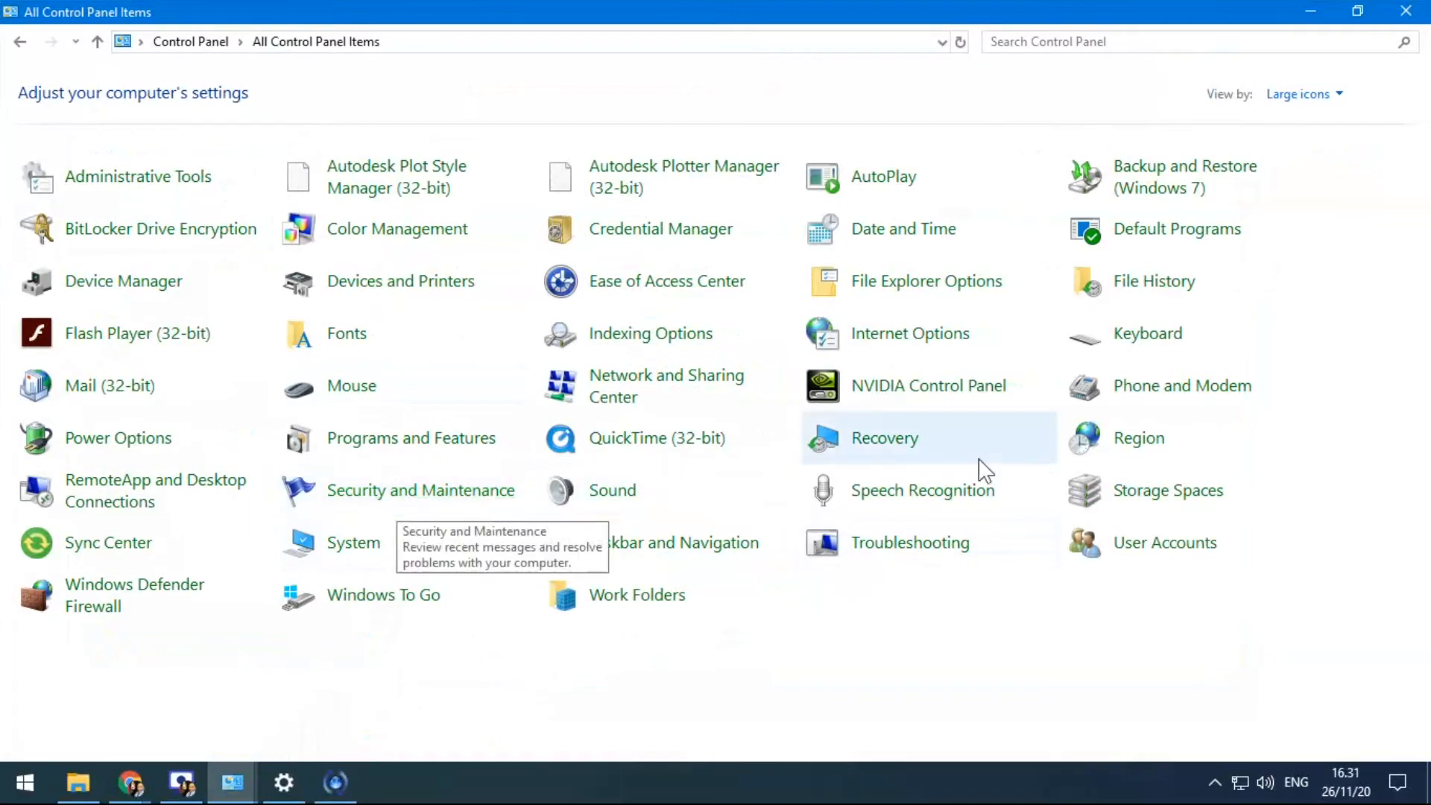
# Open the Region dialog, then cancel it without changes
pyautogui.click(1134, 447)
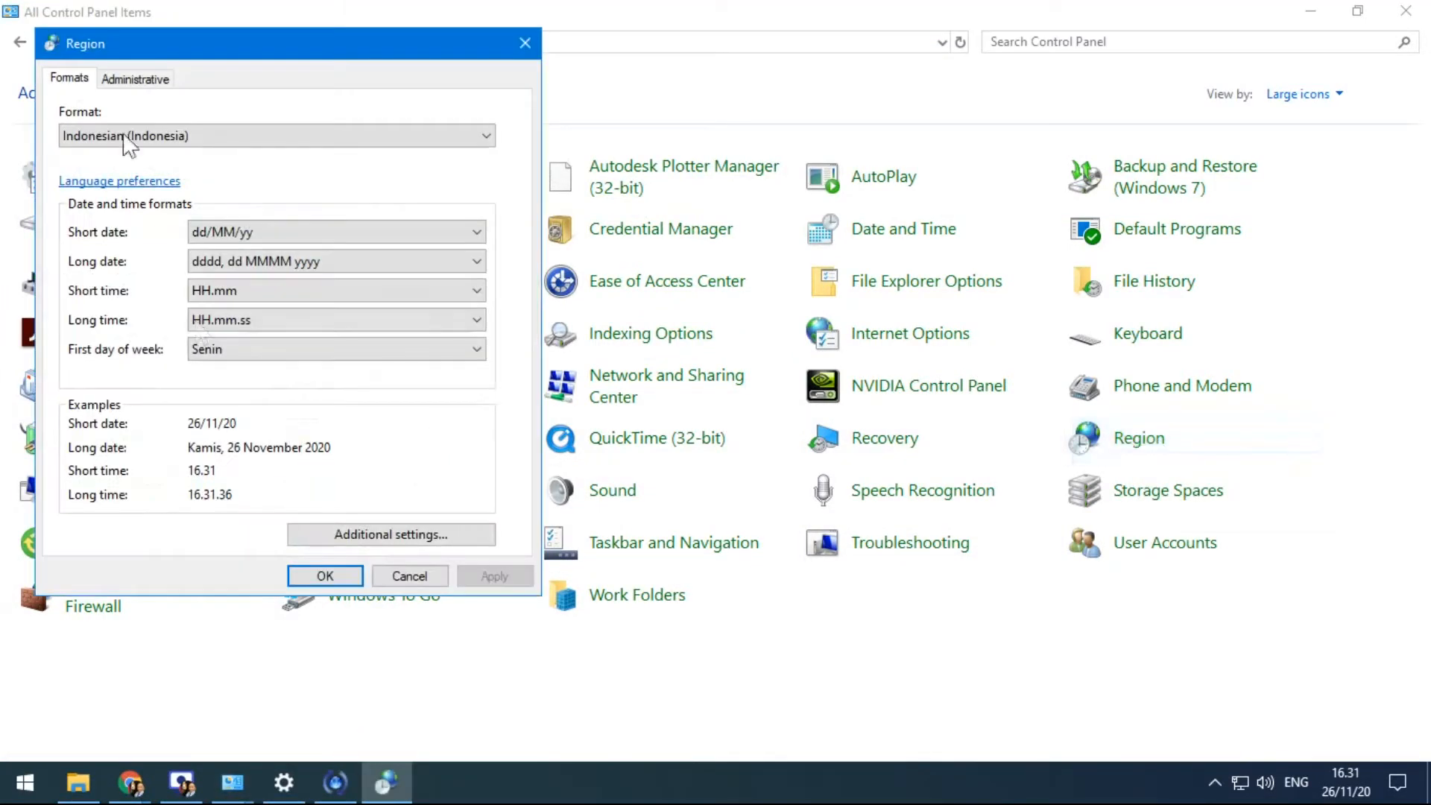
pyautogui.moveTo(228, 48); pyautogui.dragTo(472, 72)
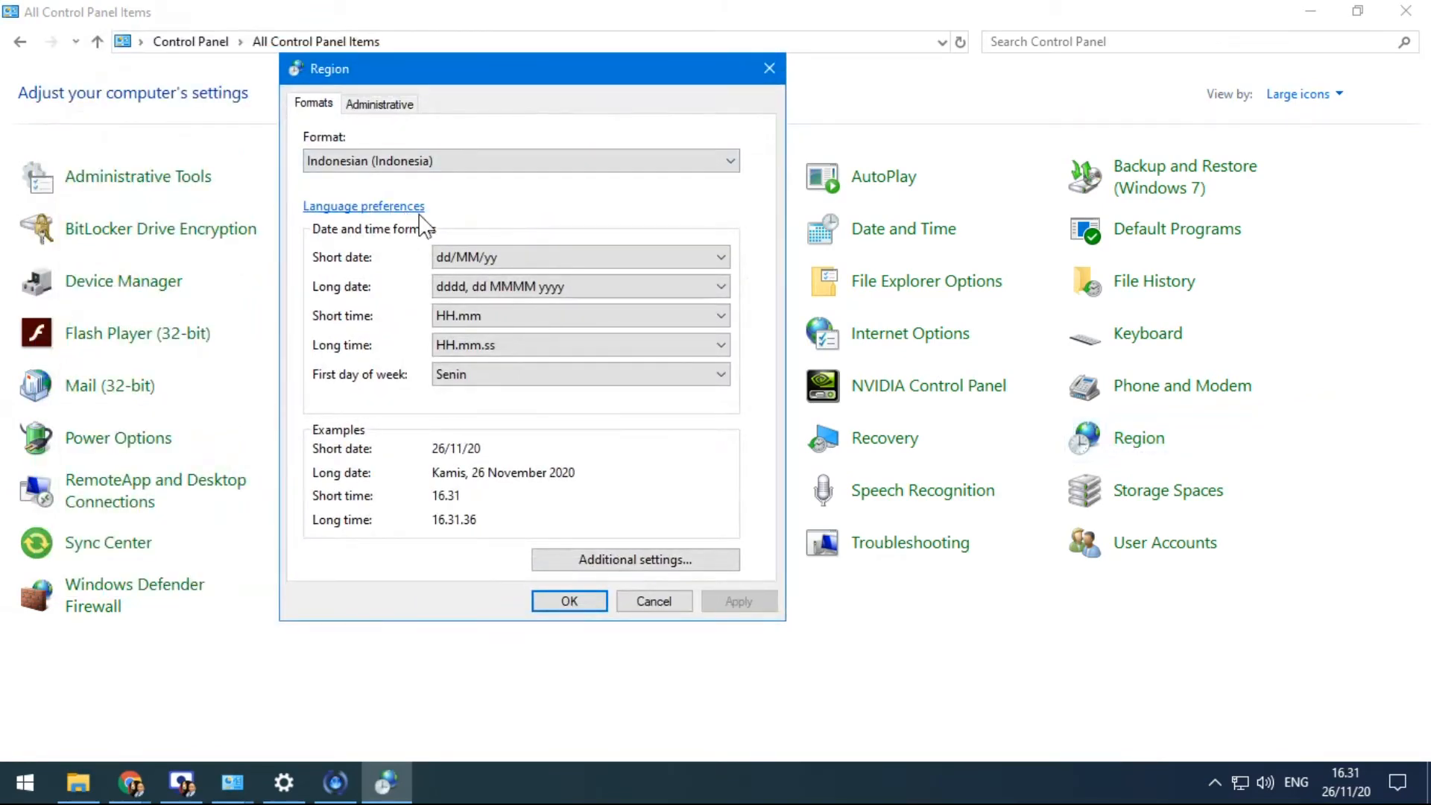
pyautogui.click(654, 601)
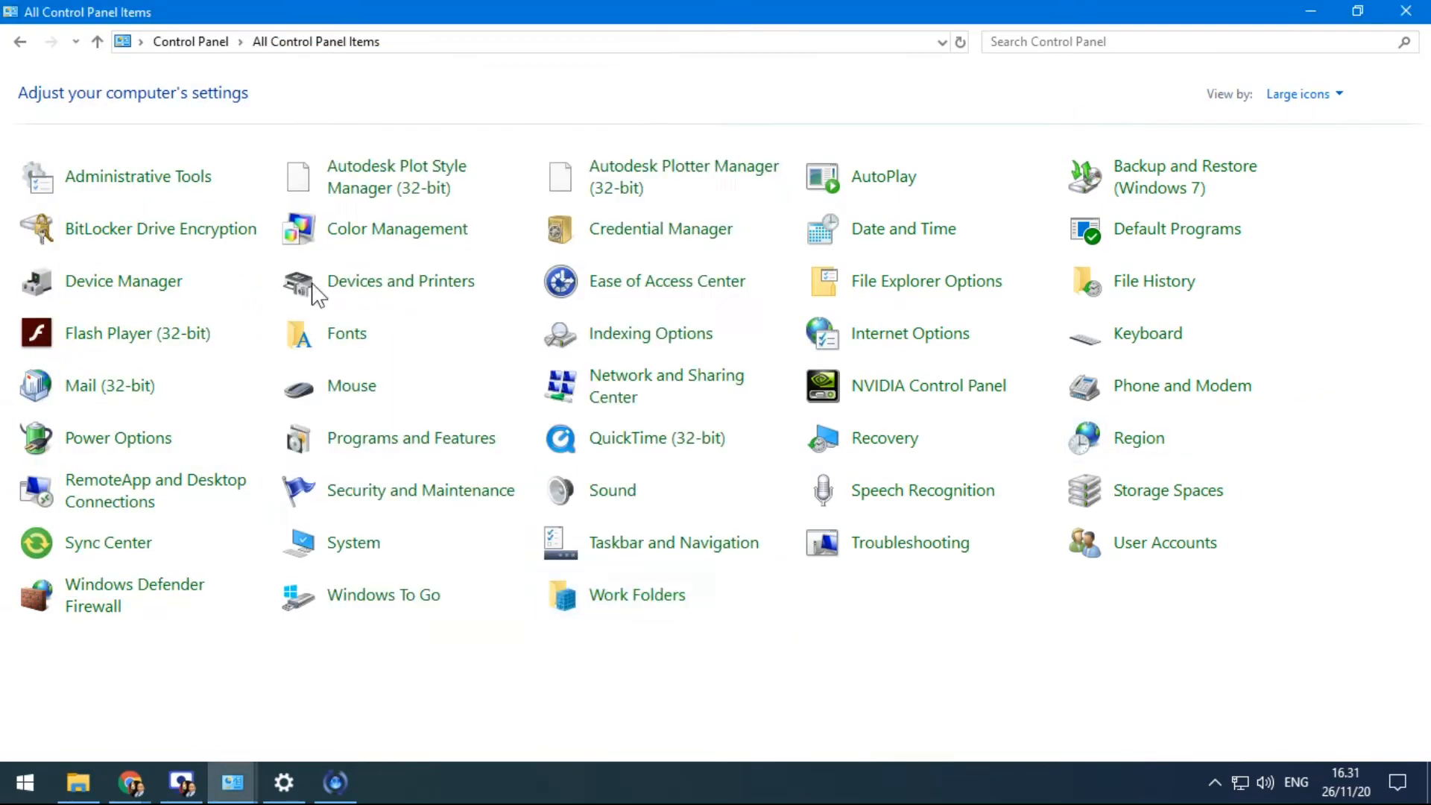
# Reopen the Region formats dialog from Clock and Region, alongside the Settings Region page
pyautogui.click(20, 42)
pyautogui.click(20, 41)
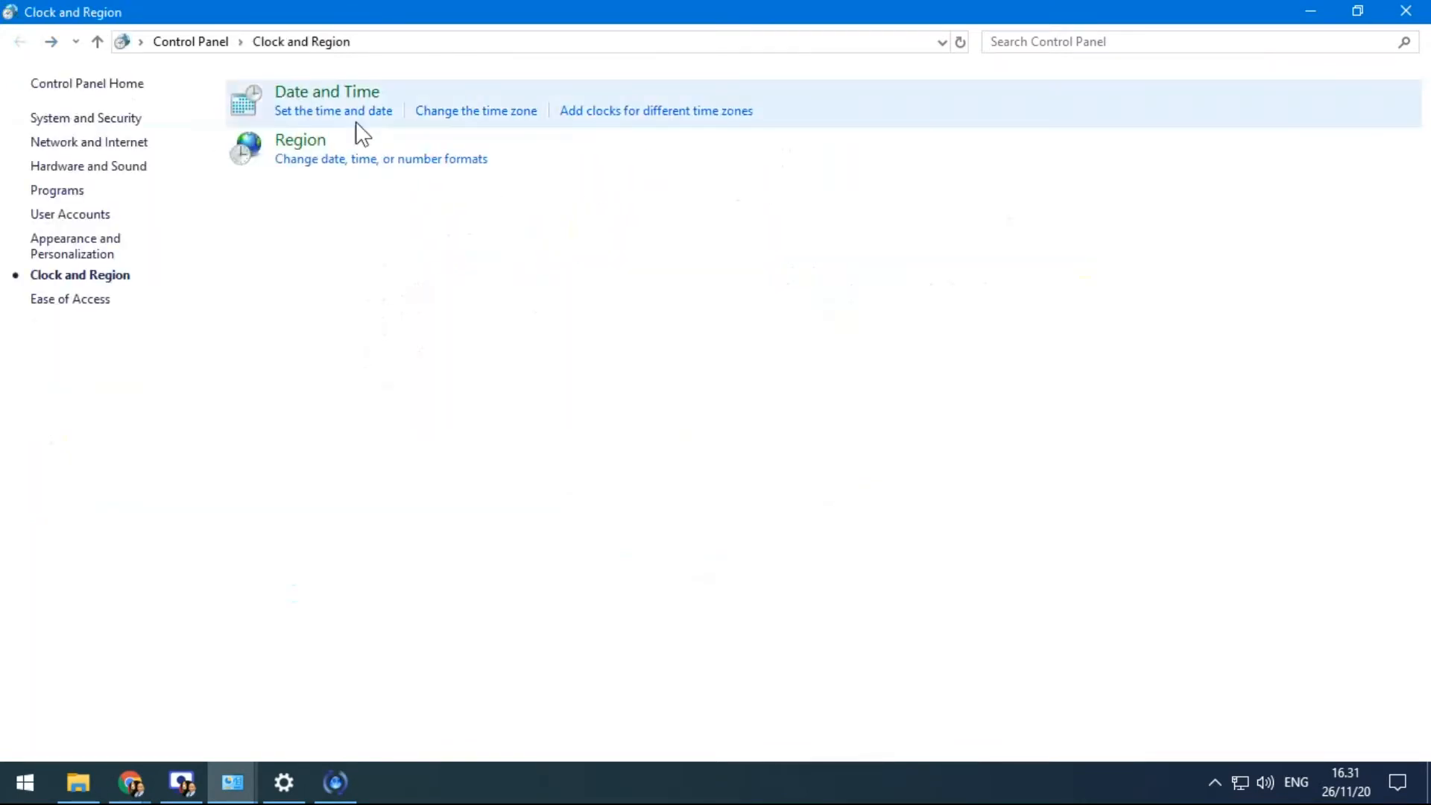
pyautogui.click(317, 164)
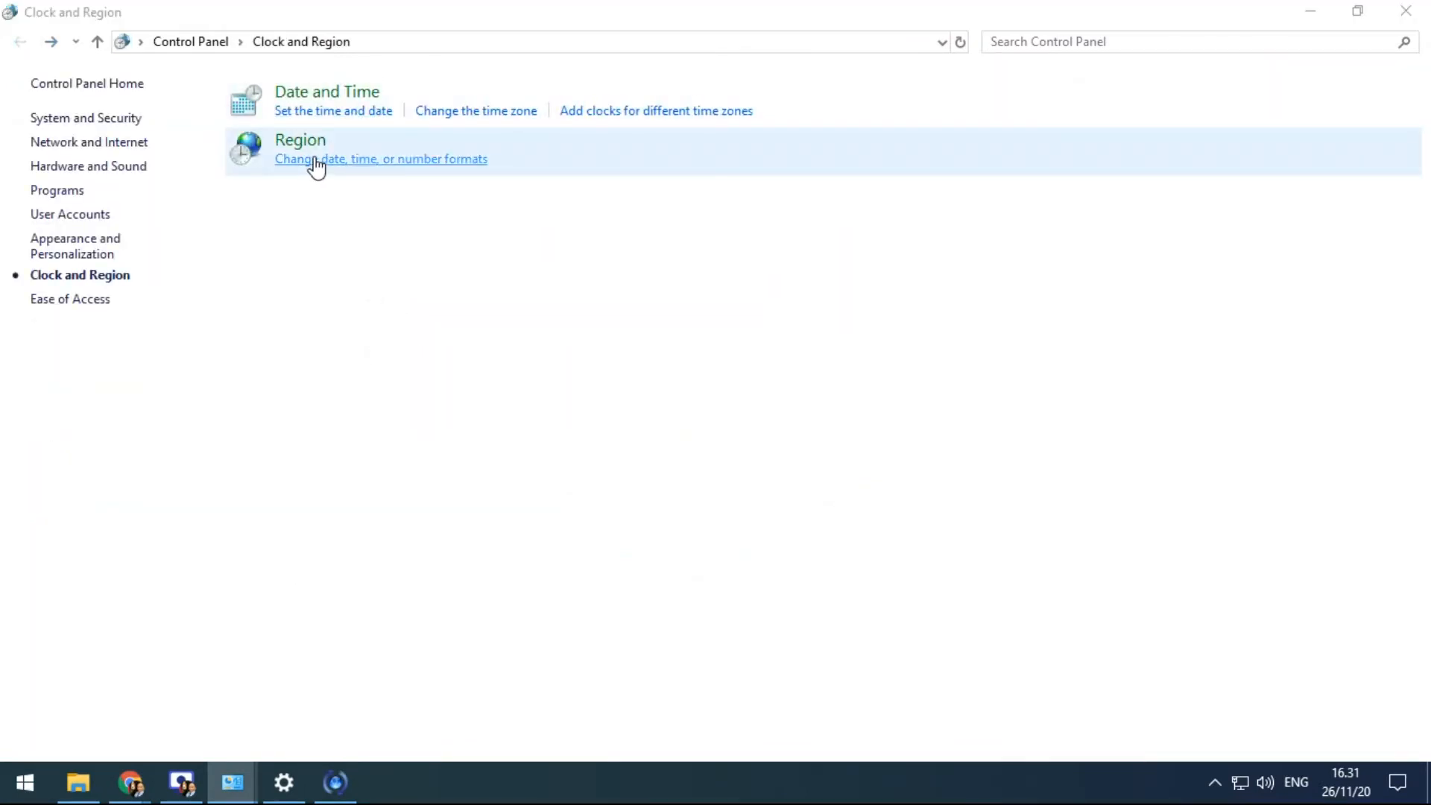
pyautogui.moveTo(300, 78); pyautogui.dragTo(691, 131)
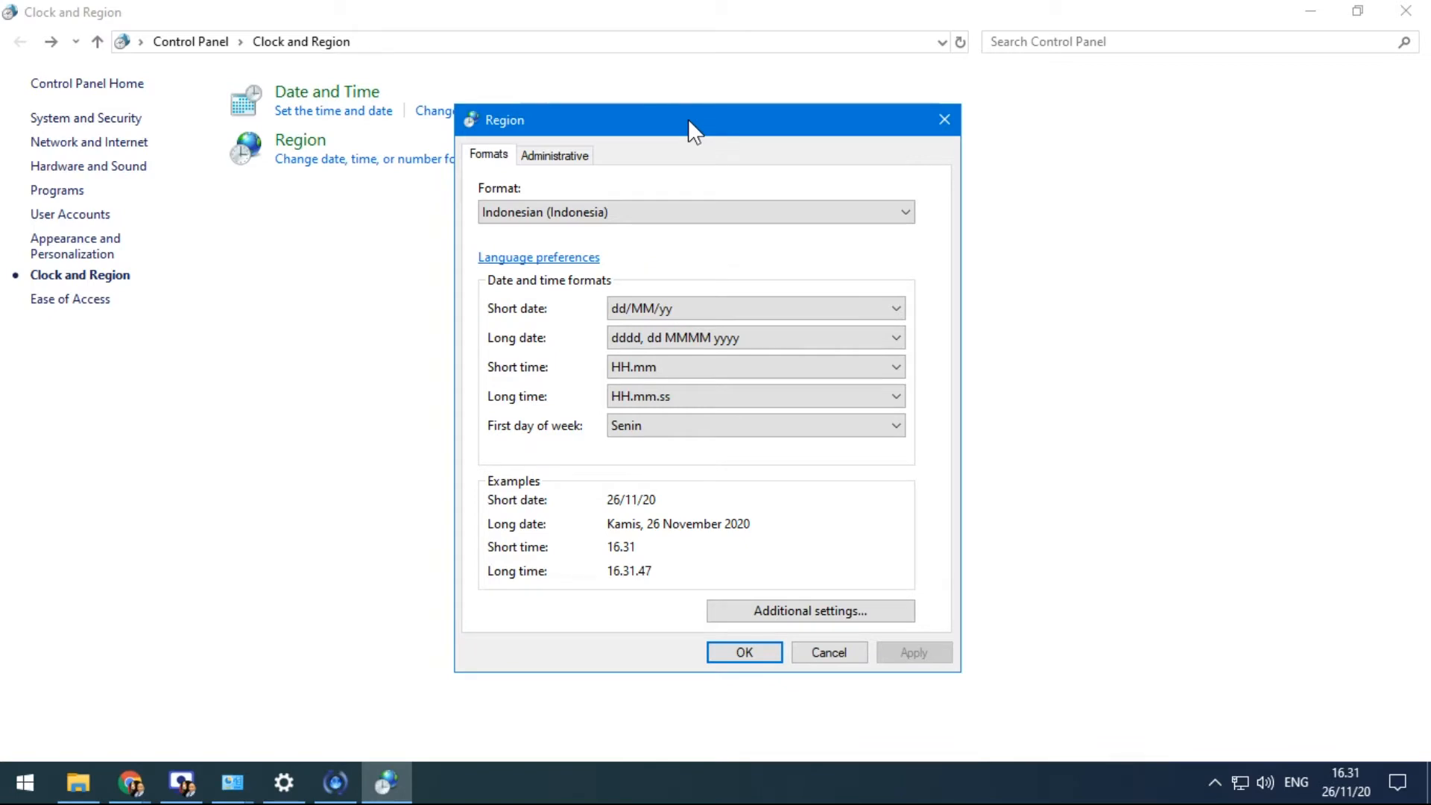
pyautogui.click(297, 784)
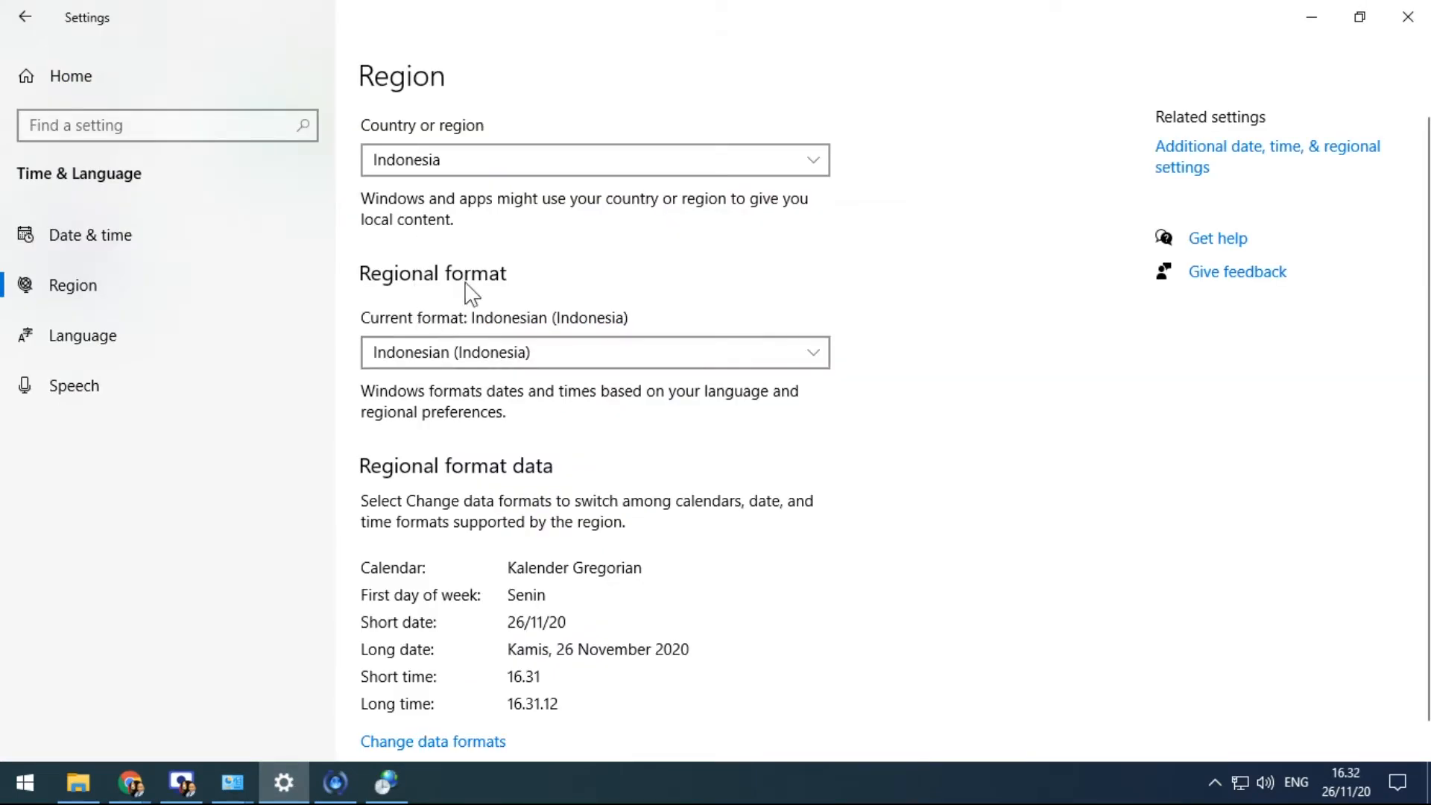
pyautogui.click(384, 780)
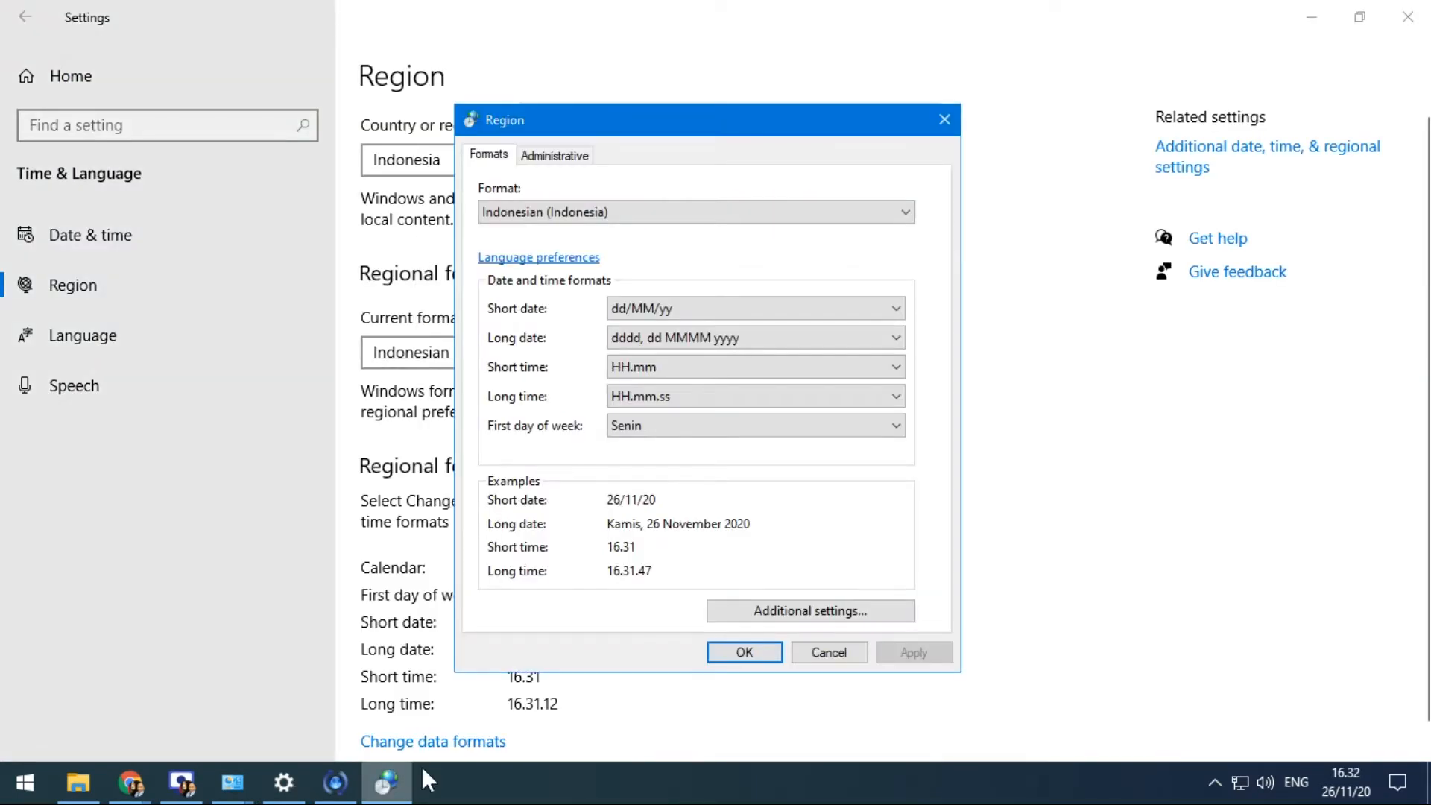
pyautogui.click(670, 211)
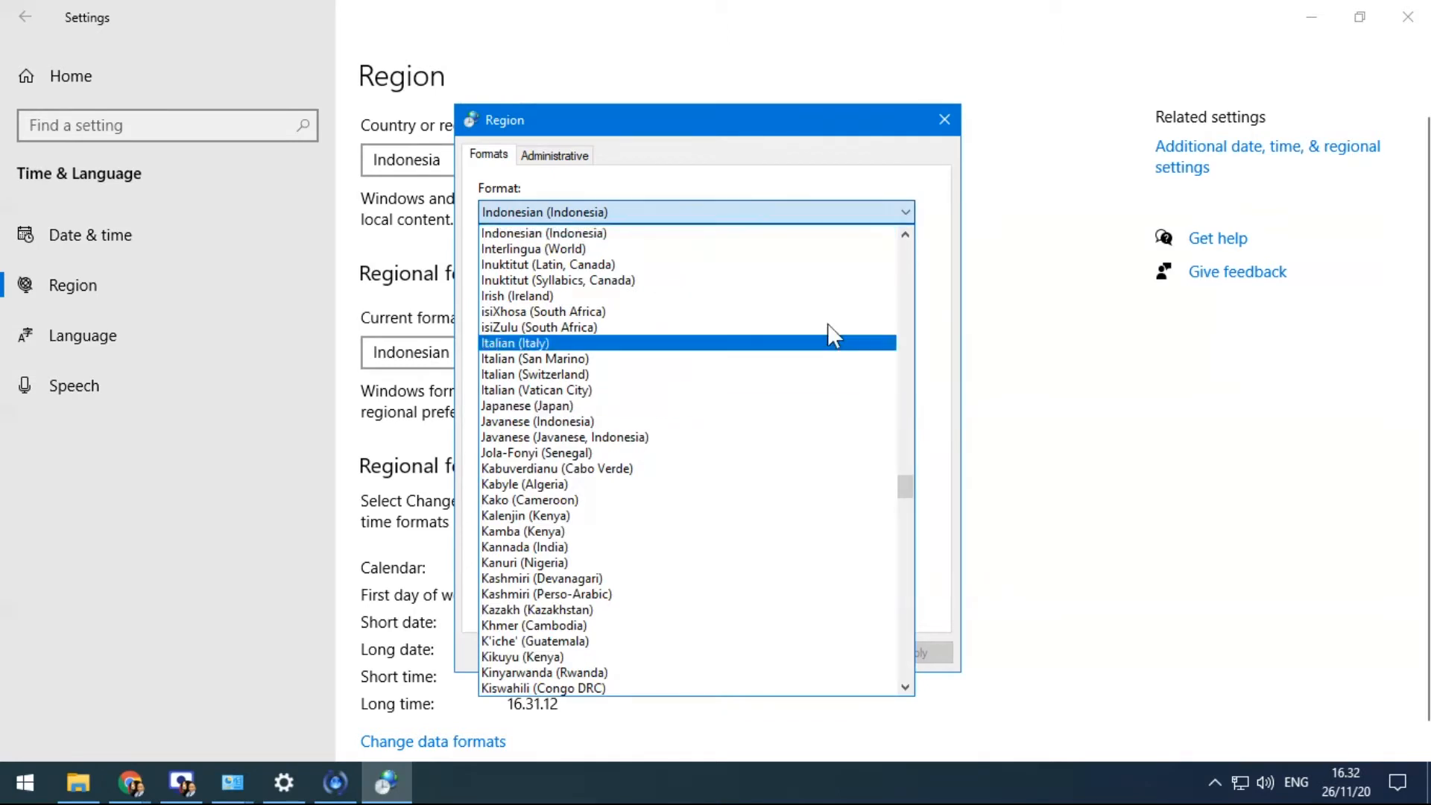
pyautogui.moveTo(904, 486)
pyautogui.mouseDown()
pyautogui.moveTo(916, 531)
pyautogui.moveTo(909, 458)
pyautogui.mouseUp()
pyautogui.click(402, 348)
pyautogui.click(435, 349)
pyautogui.click(436, 351)
pyautogui.scroll(8, 473, 127)
pyautogui.scroll(18, 473, 123)
pyautogui.scroll(5, 473, 123)
pyautogui.scroll(-12, 472, 126)
pyautogui.scroll(-18, 472, 127)
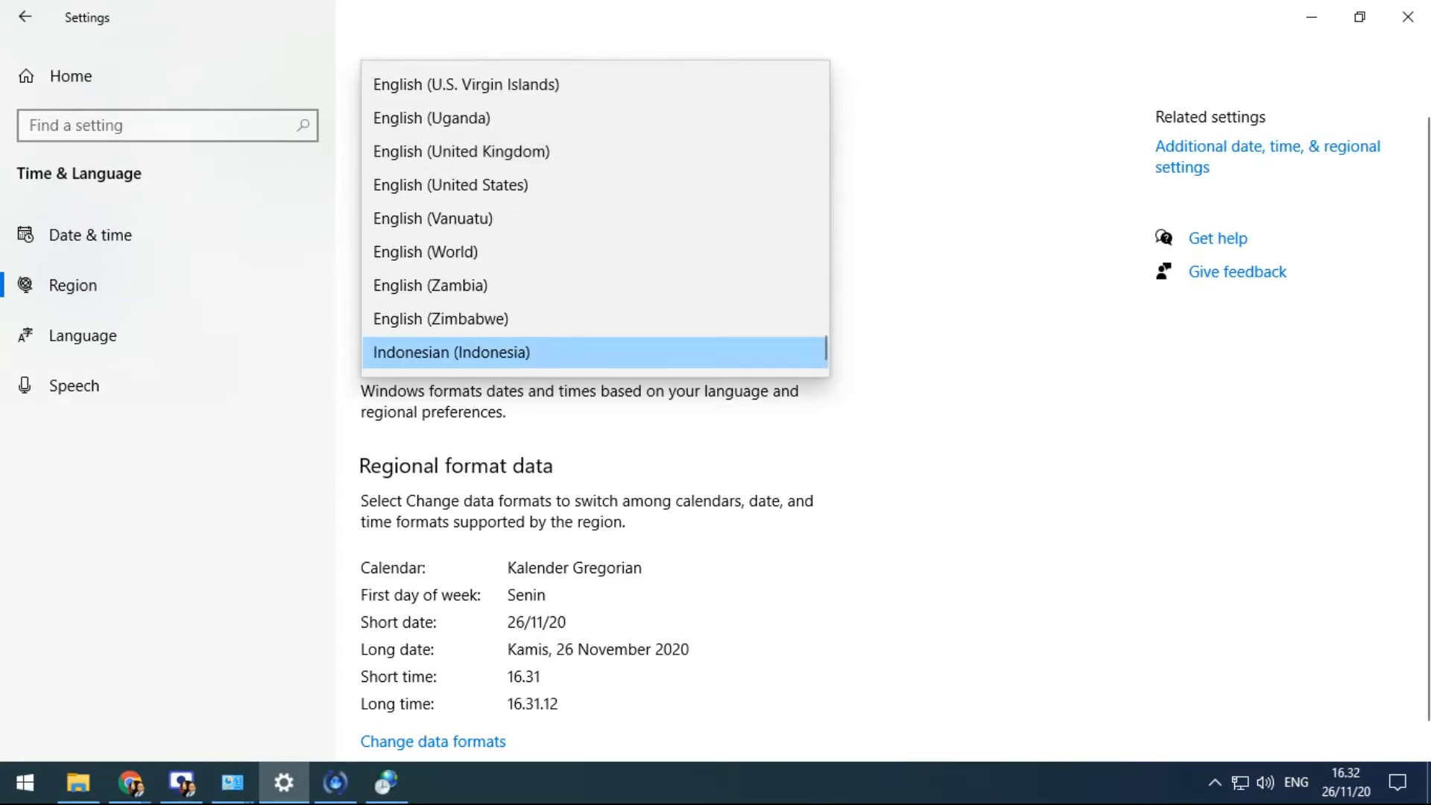
pyautogui.click(386, 782)
pyautogui.click(613, 212)
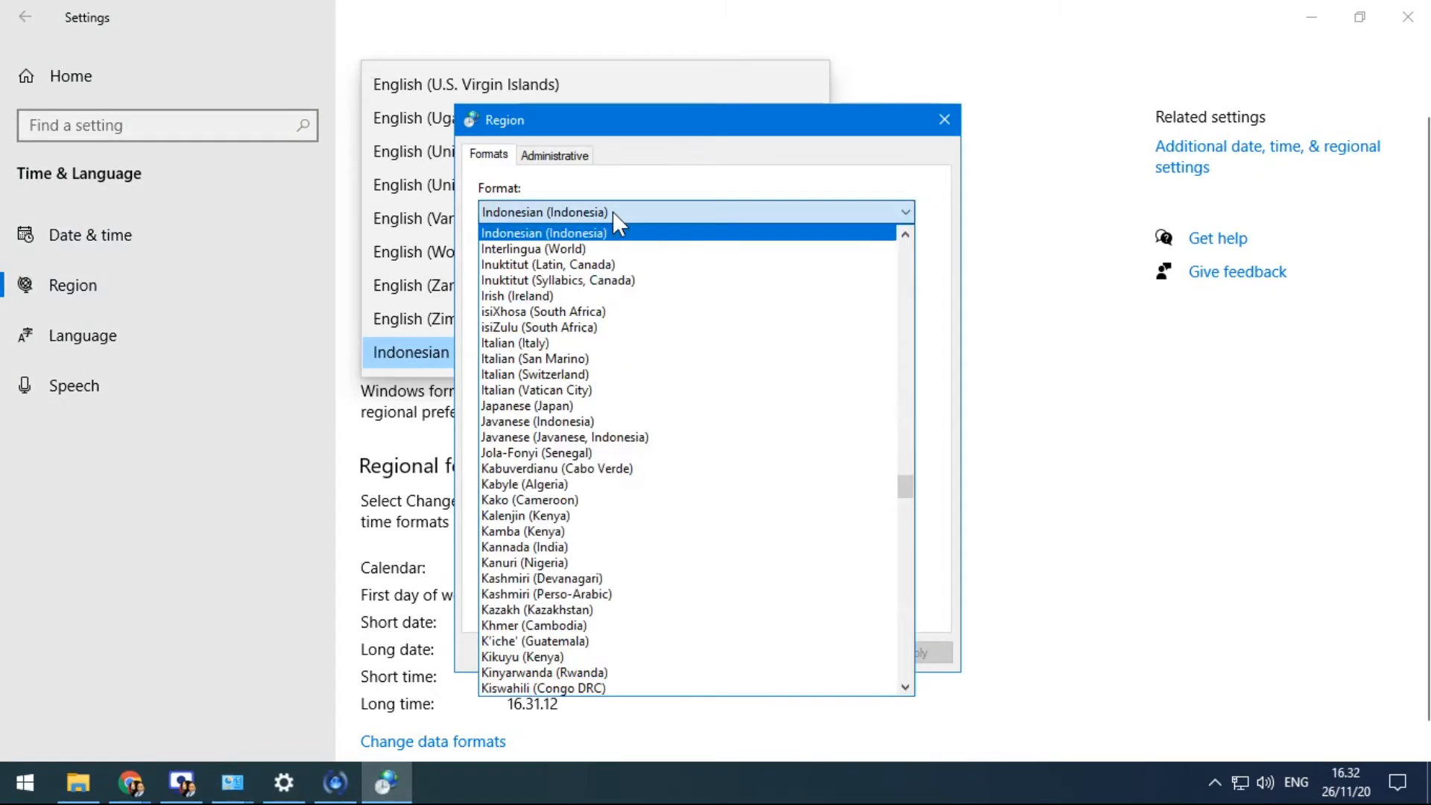
pyautogui.moveTo(907, 485); pyautogui.dragTo(870, 468)
pyautogui.moveTo(910, 458); pyautogui.dragTo(946, 495)
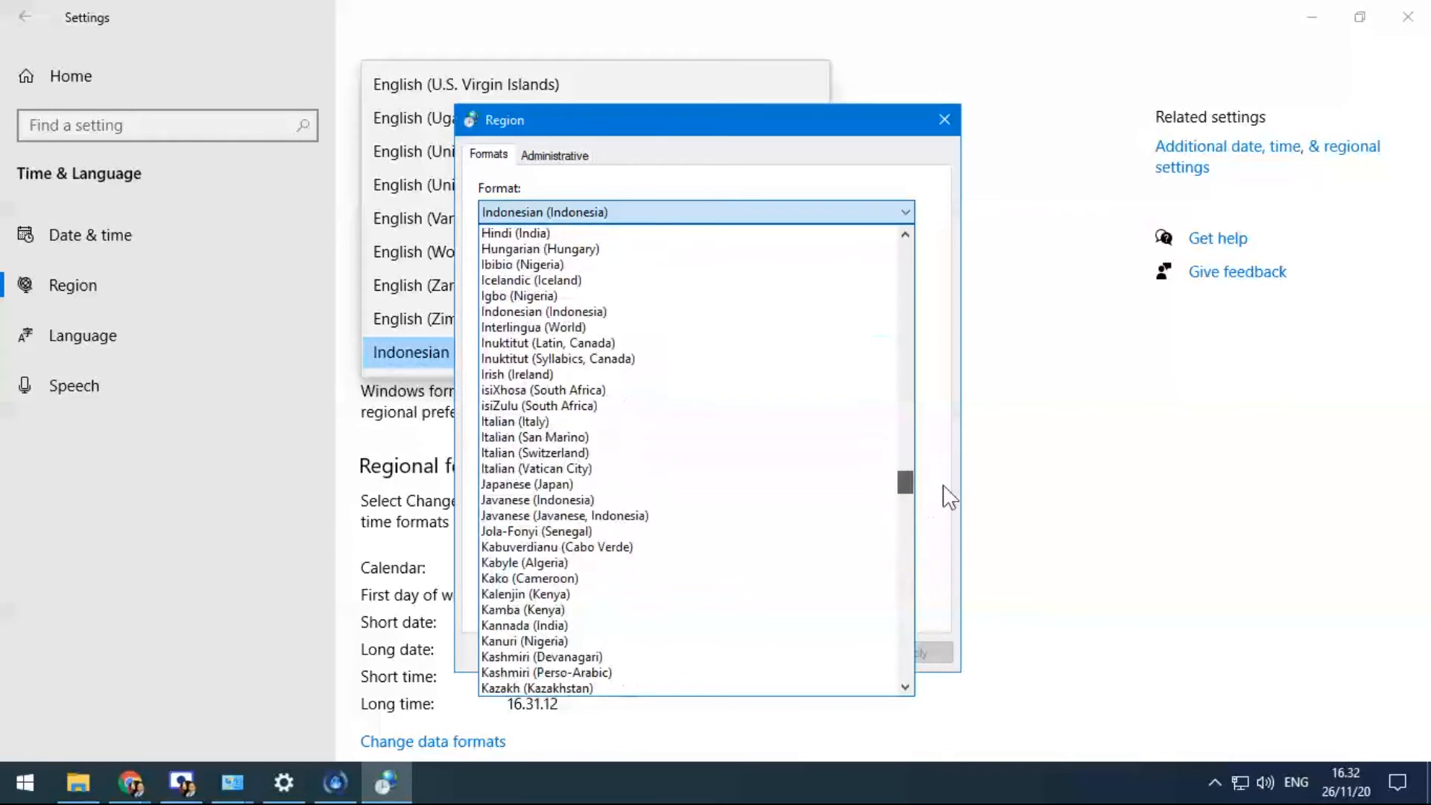
pyautogui.click(820, 185)
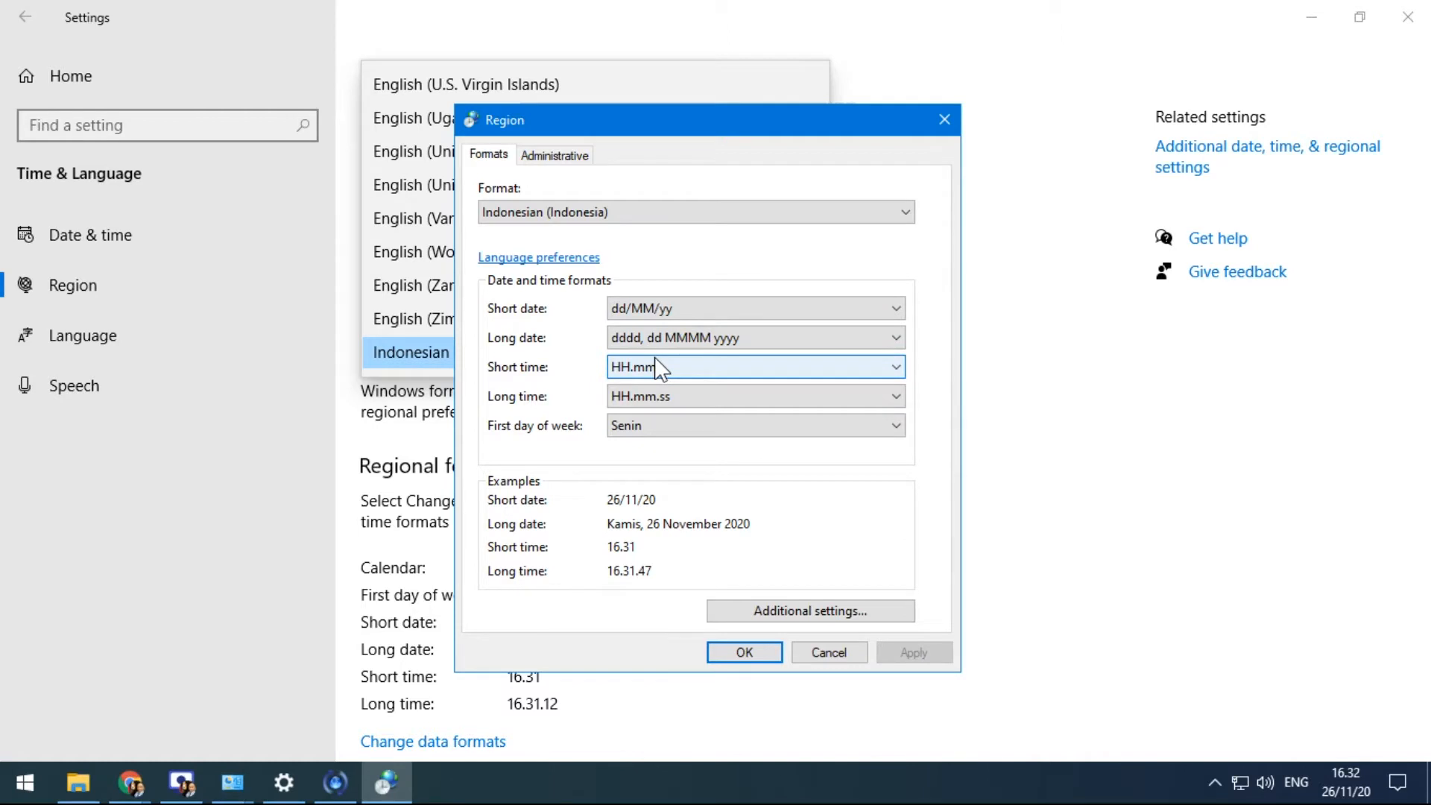
pyautogui.moveTo(596, 119); pyautogui.dragTo(799, 92)
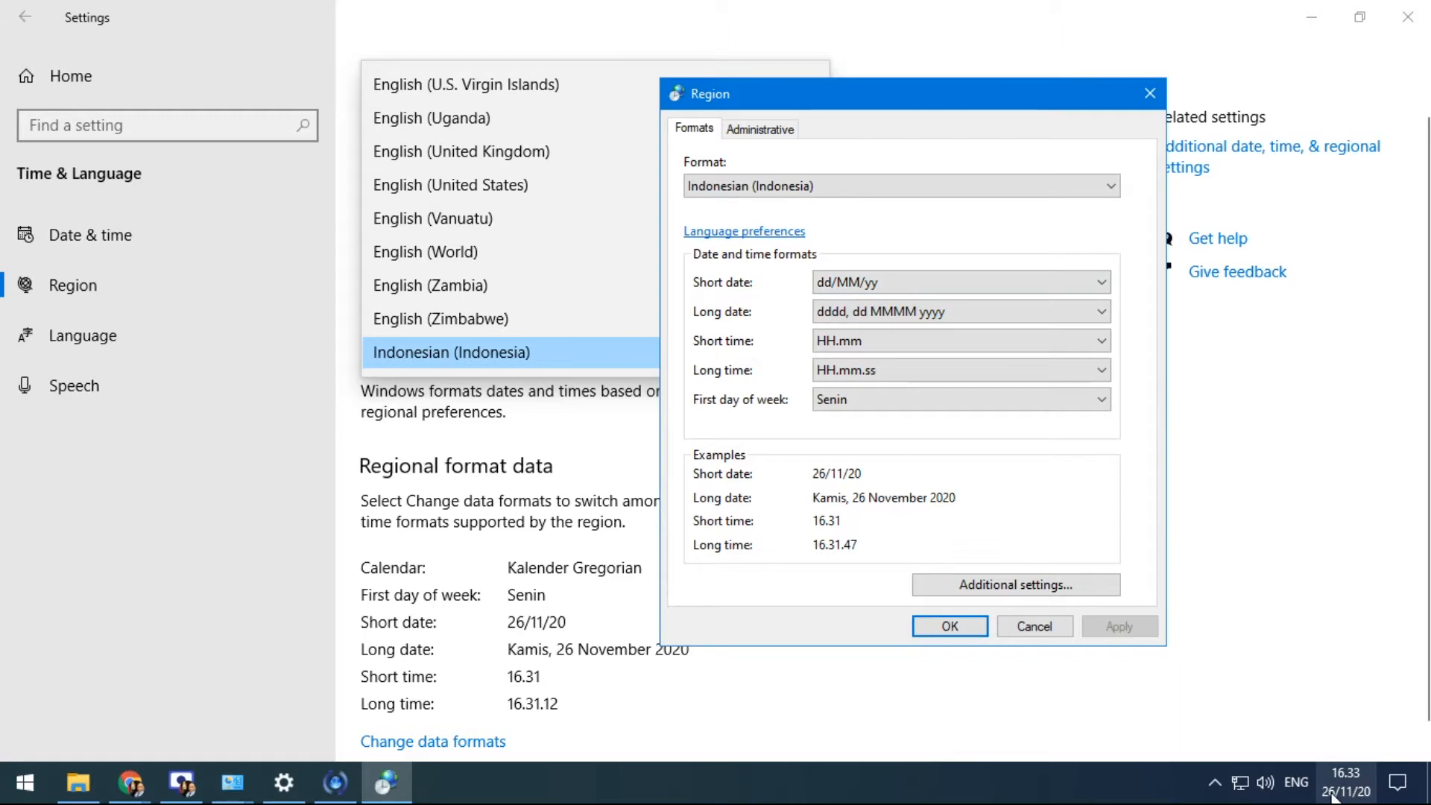
# Open the taskbar calendar showing Kamis, 26 November 2020
pyautogui.moveTo(1341, 794)
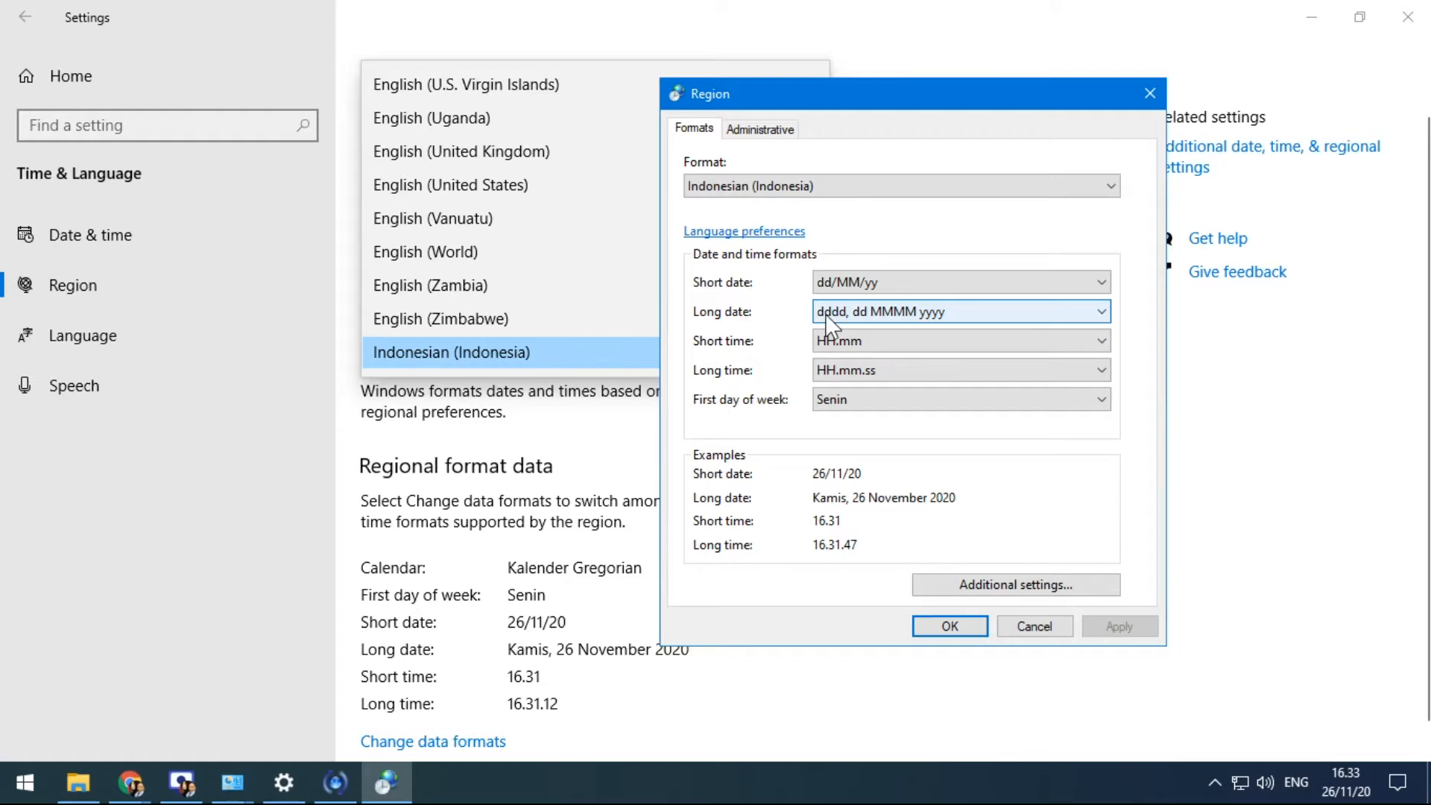
pyautogui.click(1346, 781)
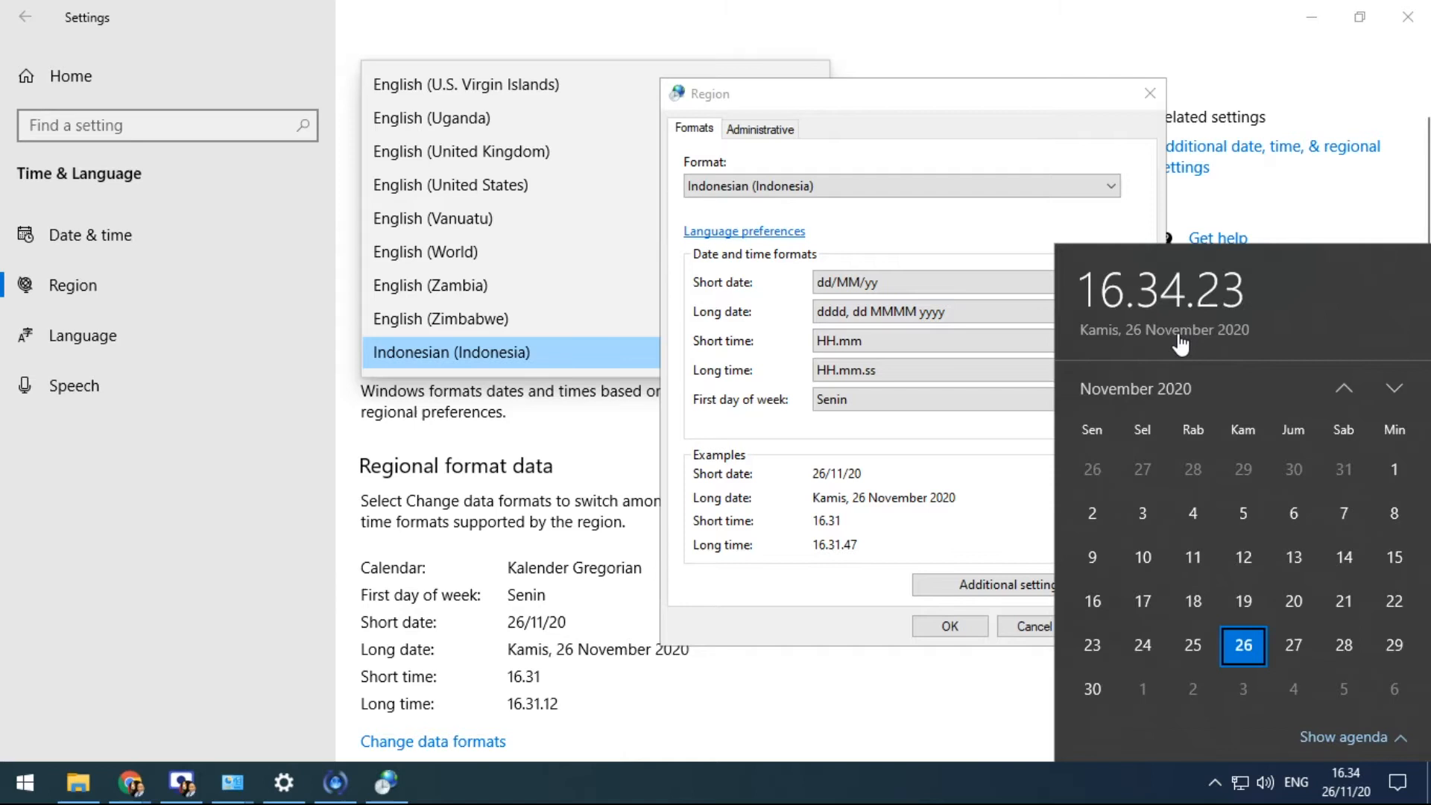
# Dismiss the calendar, reposition the Region window, and review the first-day-of-week and long time choices unchanged
pyautogui.moveTo(990, 104); pyautogui.dragTo(808, 77)
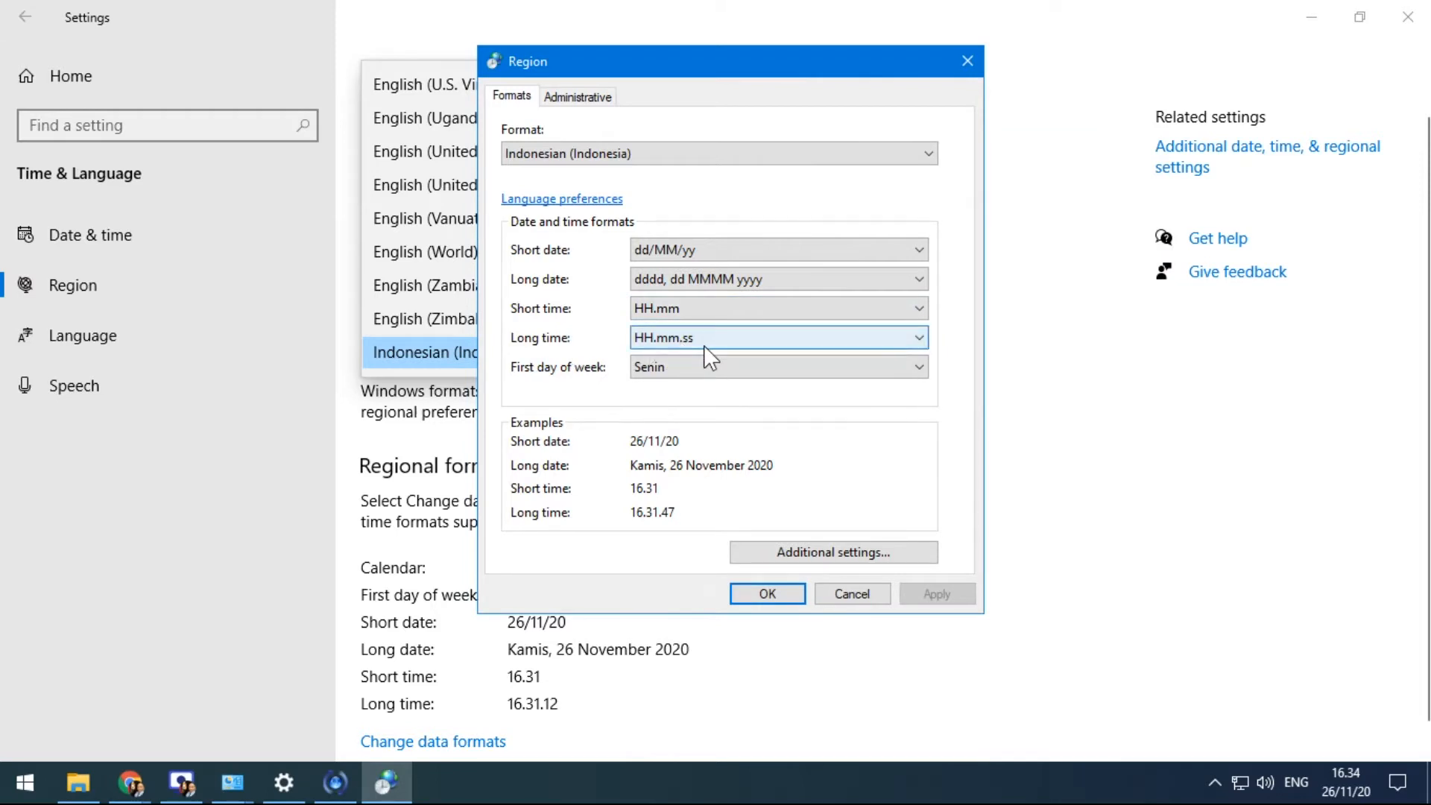
pyautogui.moveTo(675, 61); pyautogui.dragTo(897, 58)
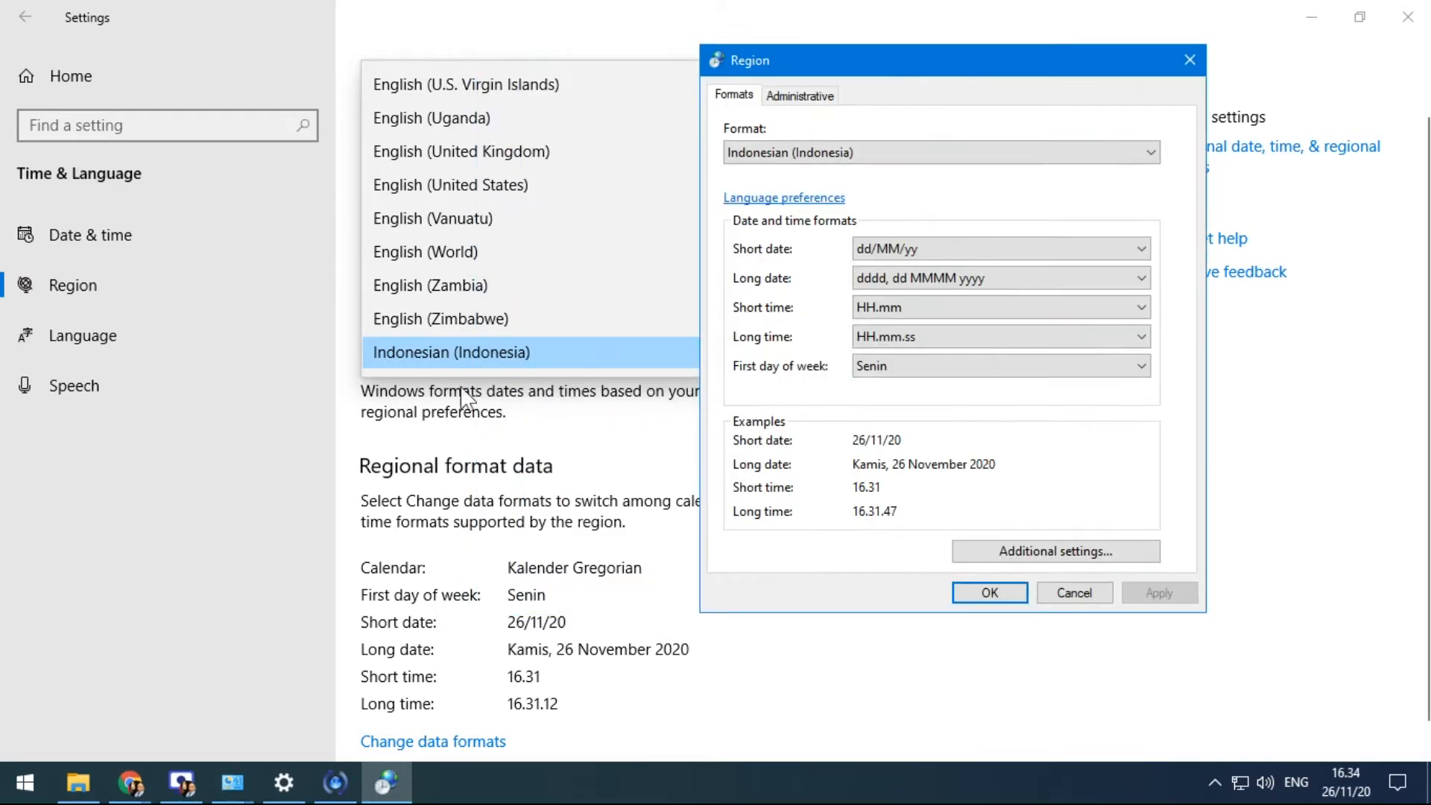
pyautogui.click(926, 372)
pyautogui.click(936, 334)
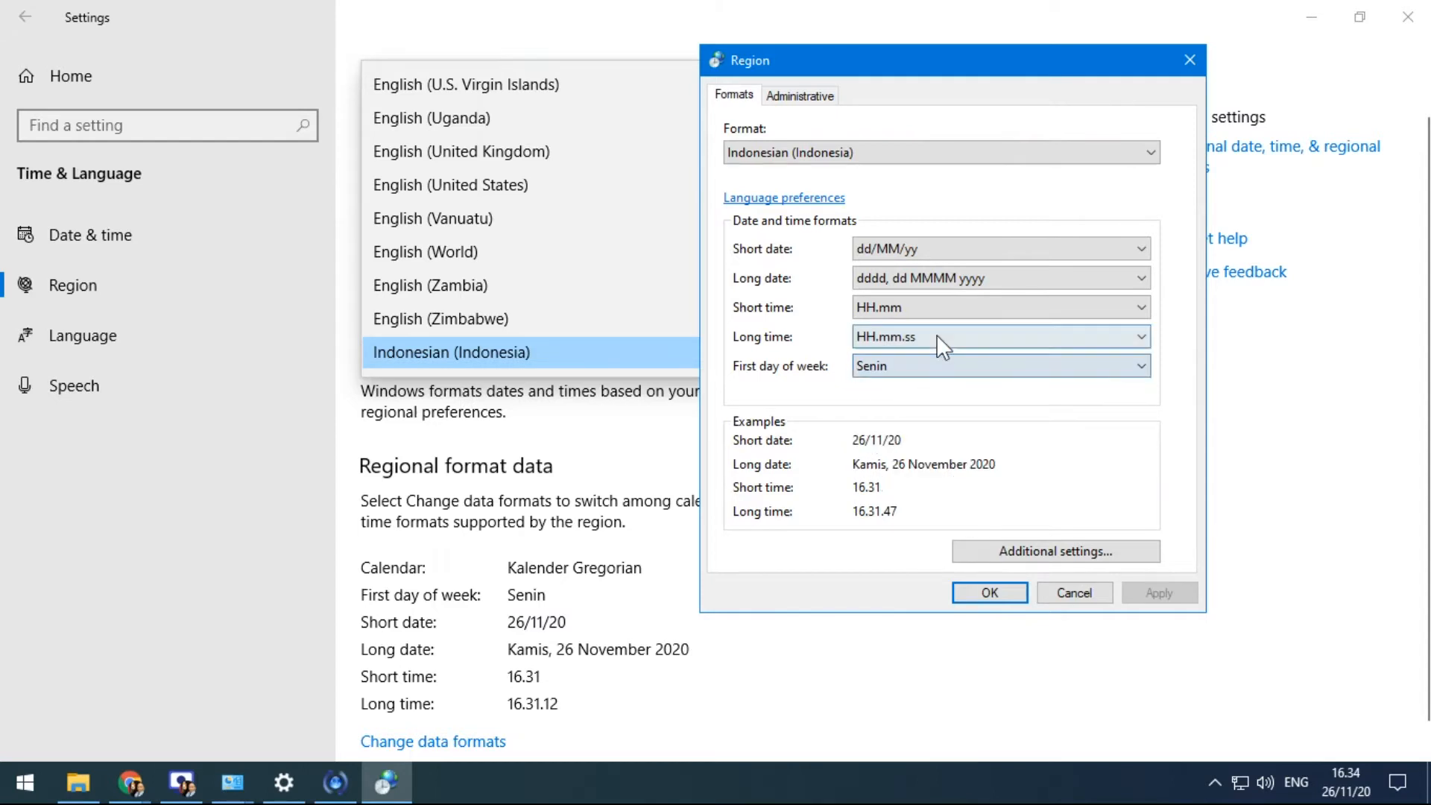
pyautogui.click(936, 334)
pyautogui.click(921, 351)
# Review the short time, long date and short date choices without changing them, then open Additional settings
pyautogui.click(938, 302)
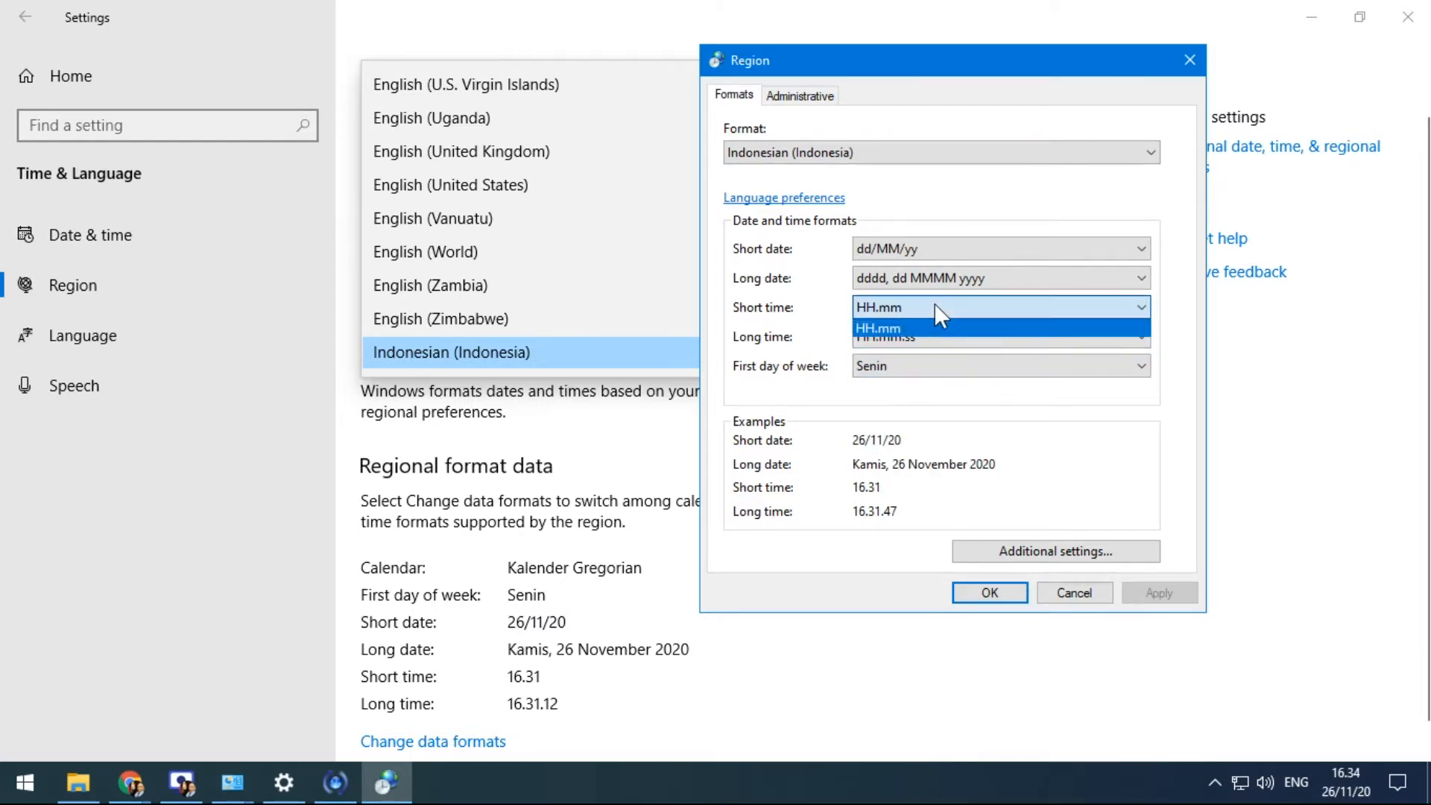
pyautogui.click(938, 276)
pyautogui.click(937, 276)
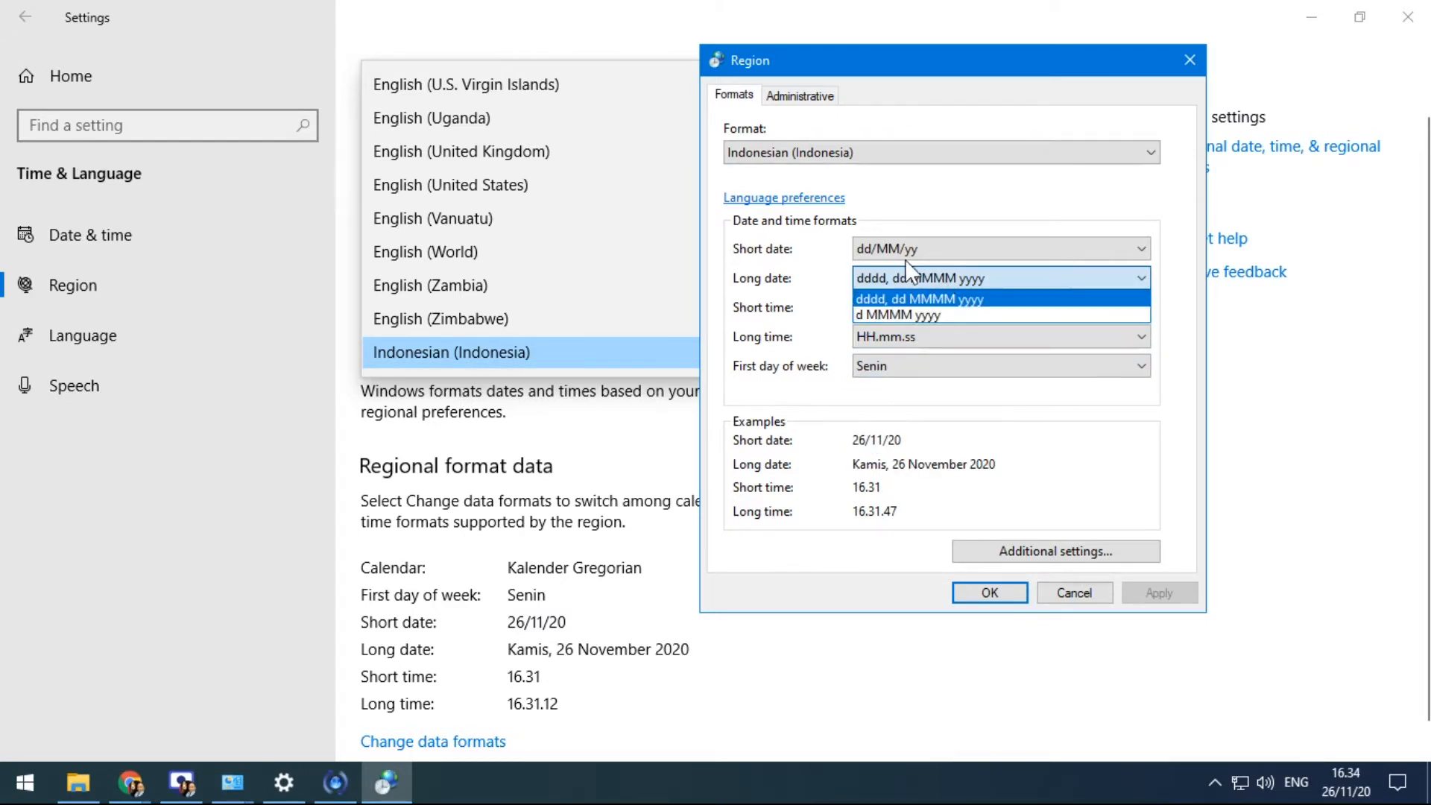
pyautogui.click(937, 249)
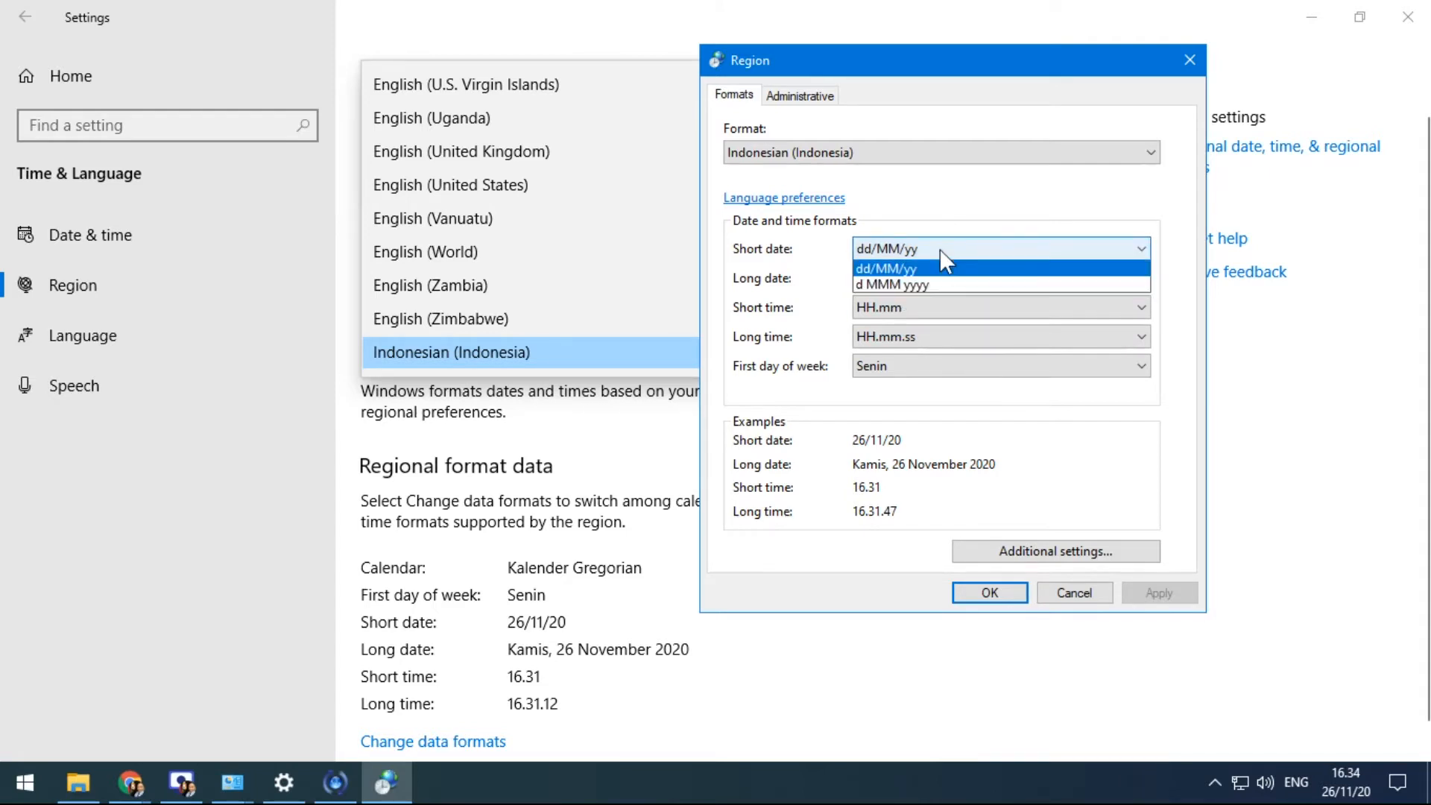
pyautogui.click(931, 196)
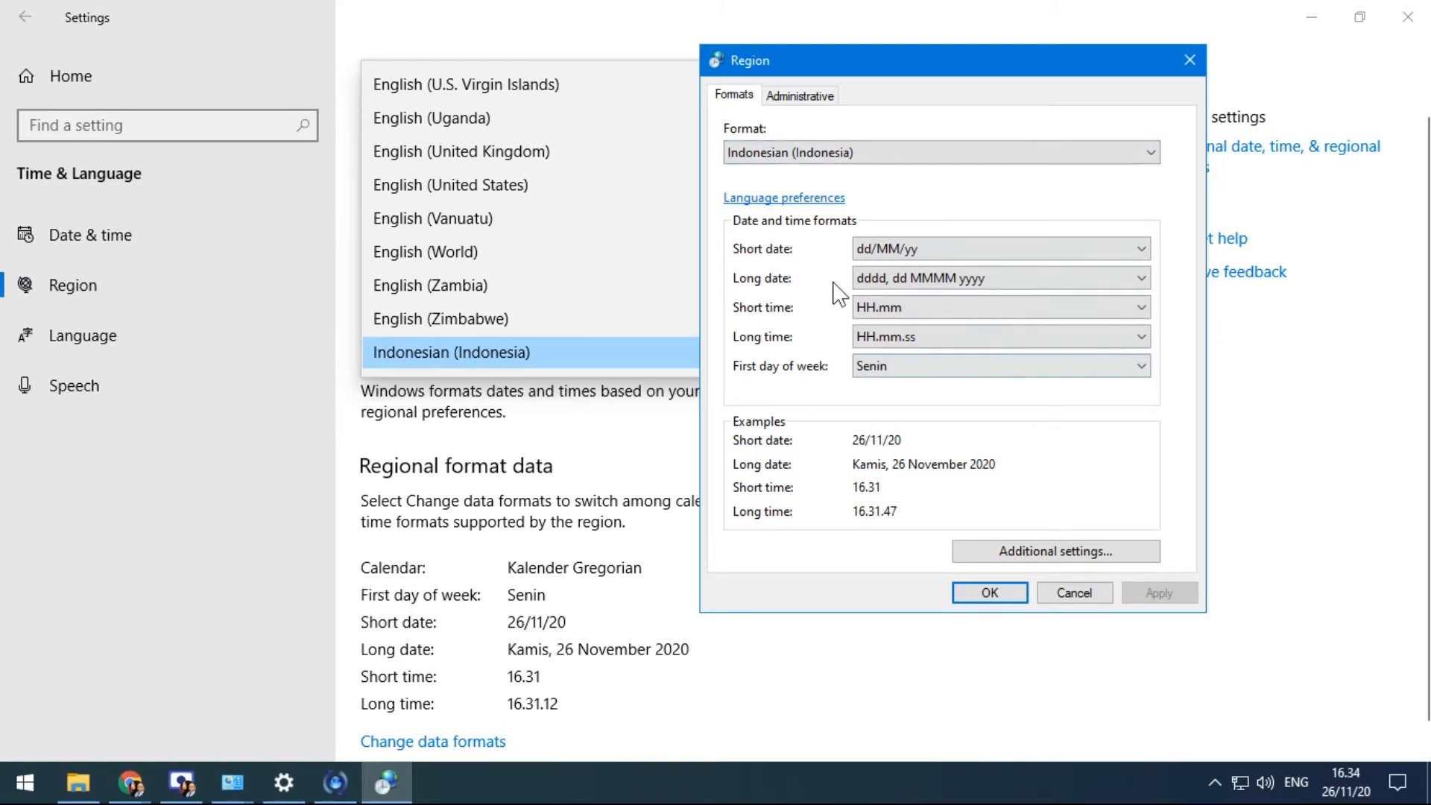
pyautogui.click(1071, 553)
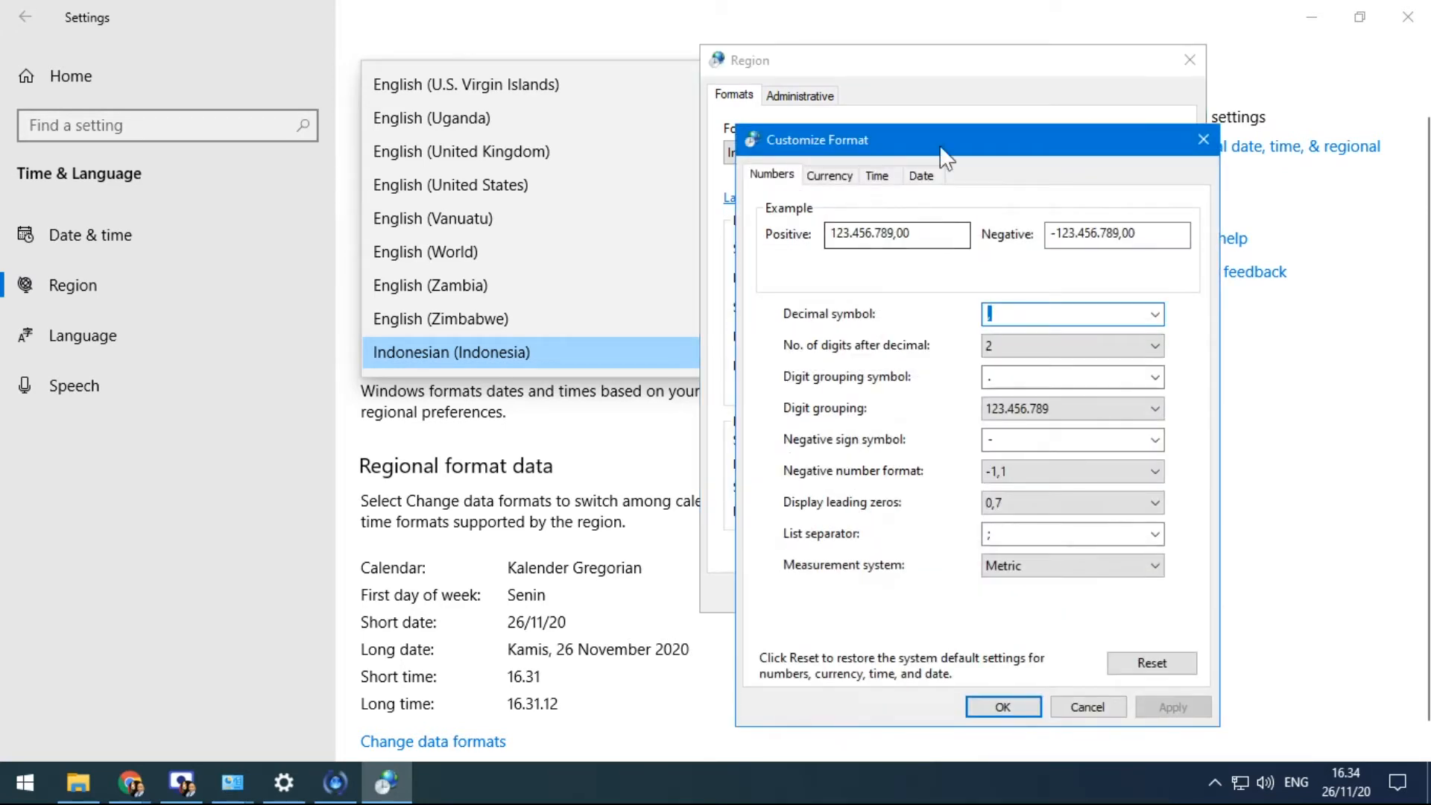
pyautogui.moveTo(939, 142); pyautogui.dragTo(598, 41)
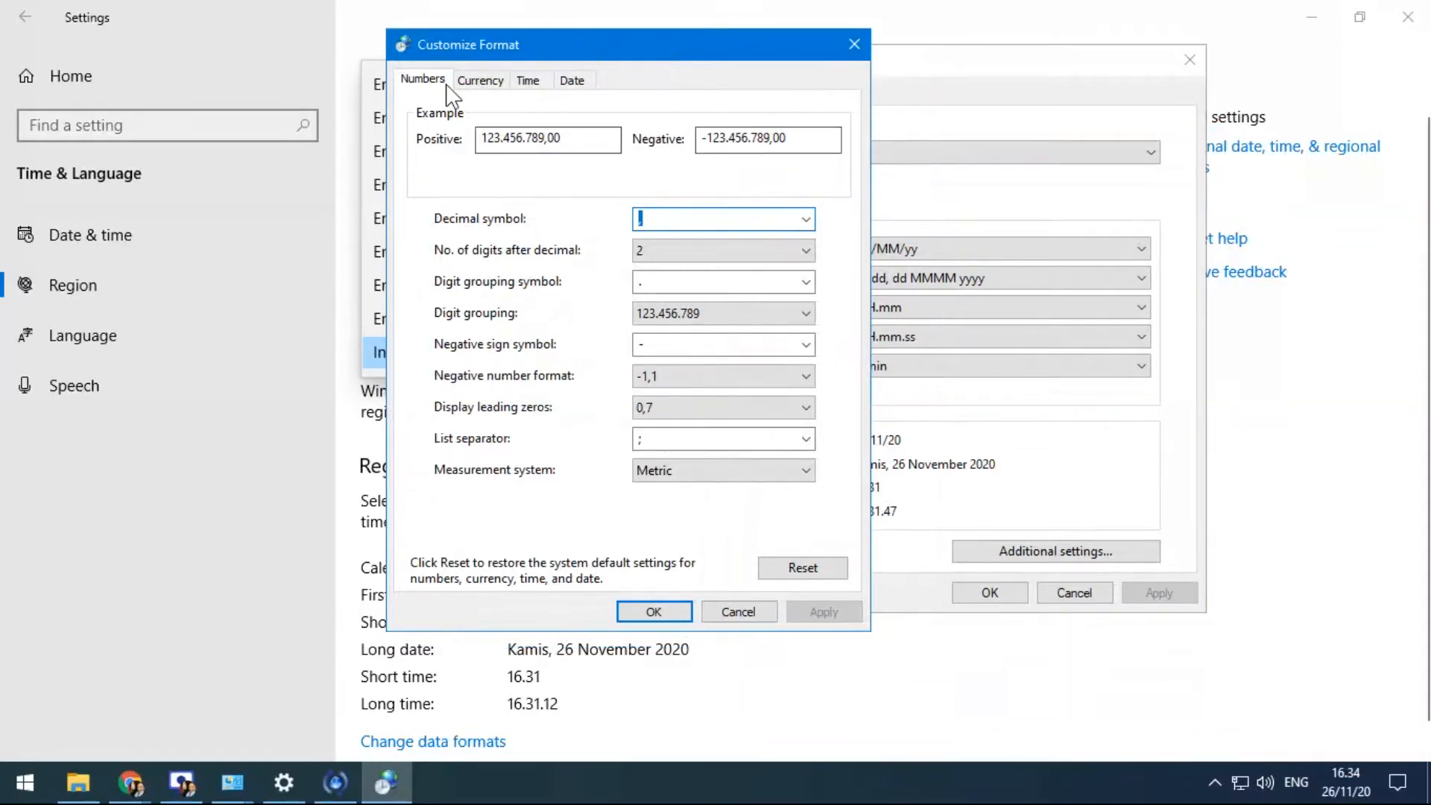
pyautogui.click(471, 82)
pyautogui.click(527, 82)
pyautogui.click(572, 82)
pyautogui.click(420, 83)
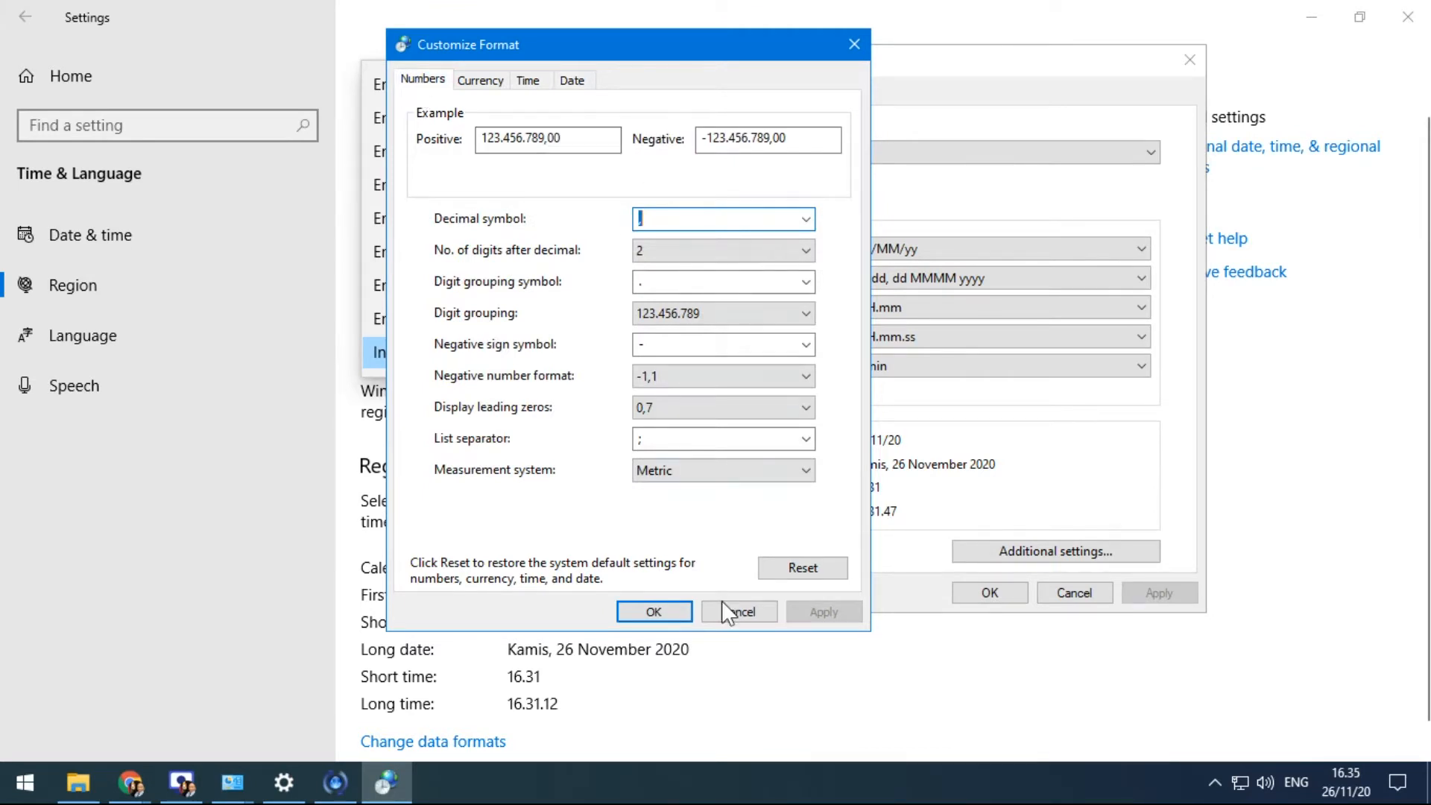
pyautogui.click(478, 82)
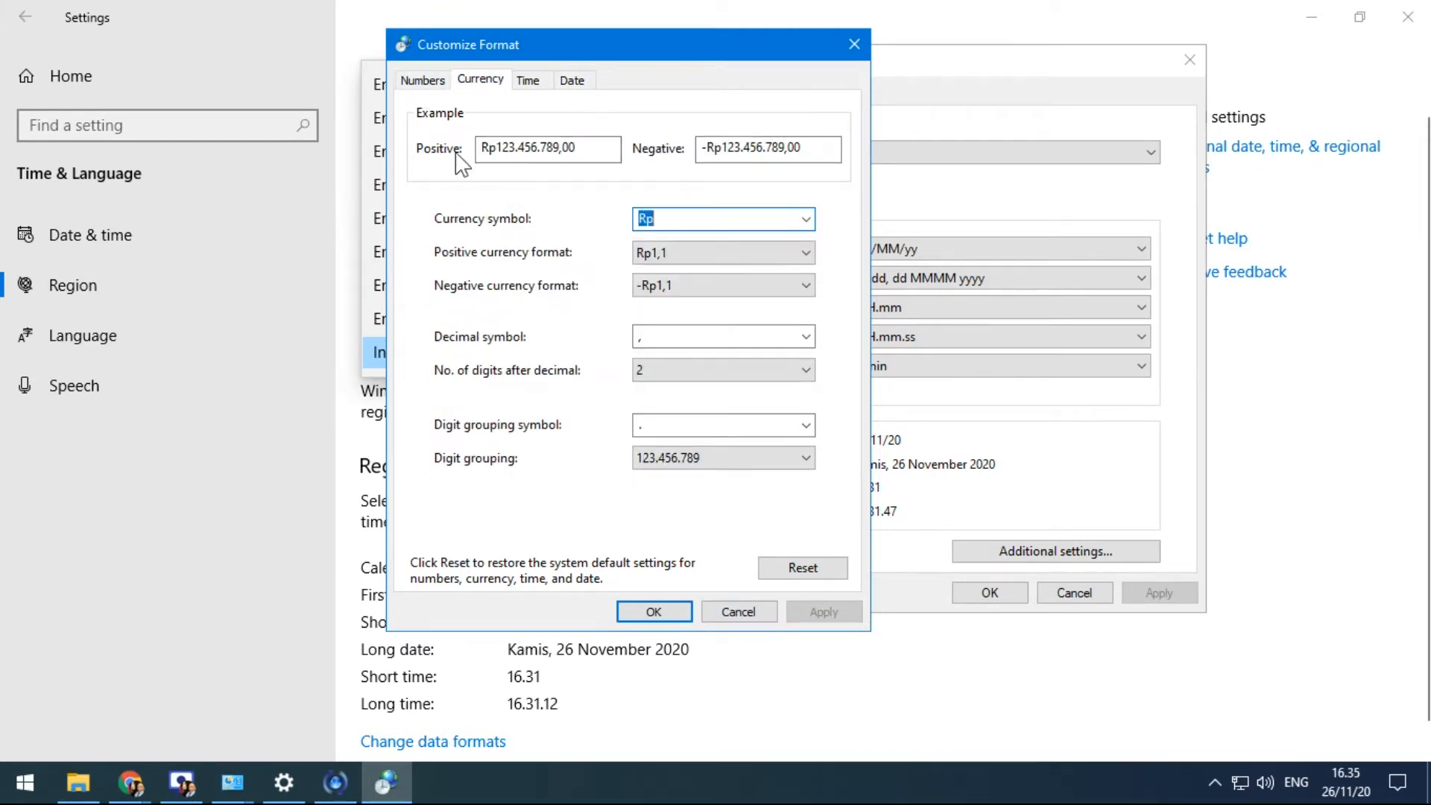
pyautogui.click(532, 84)
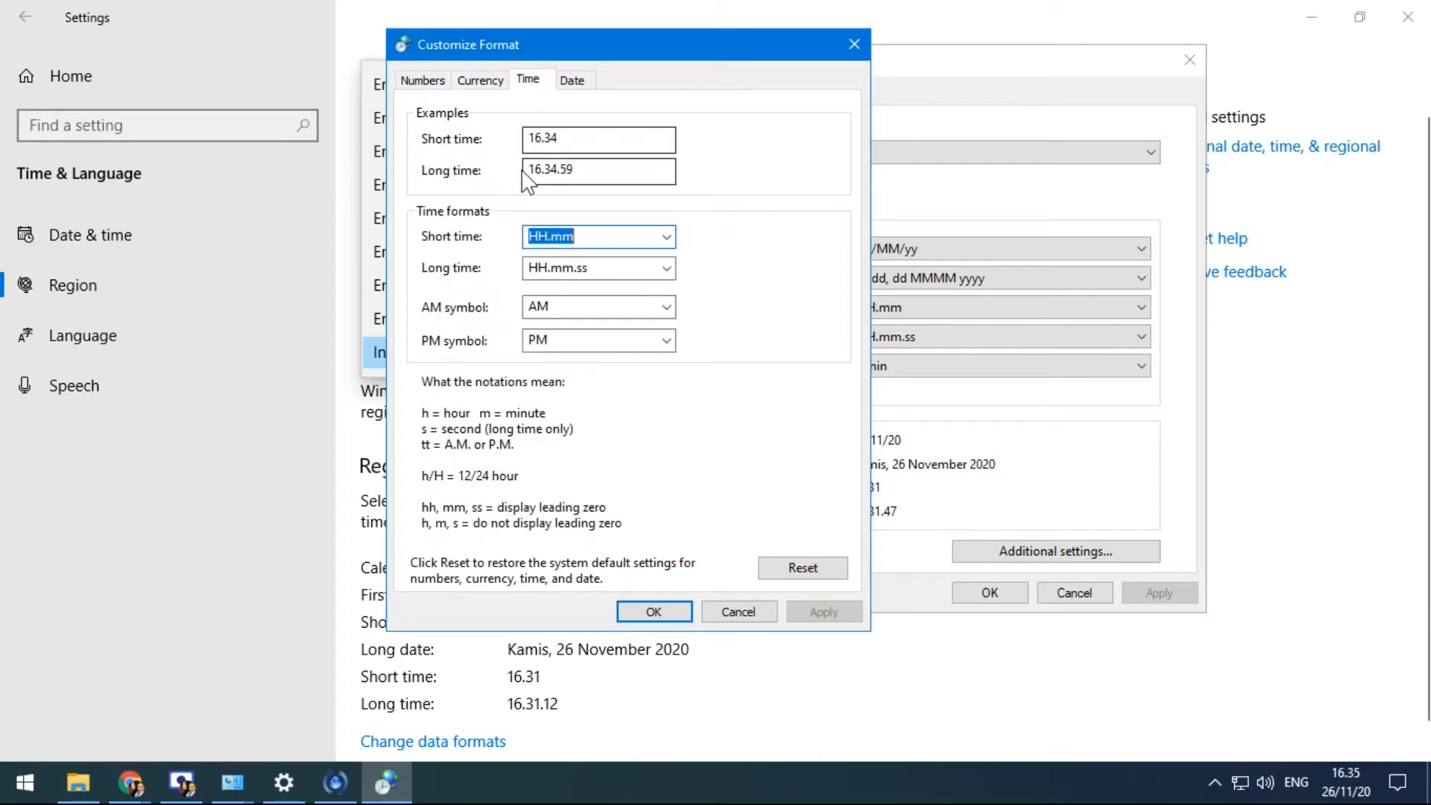
pyautogui.click(572, 80)
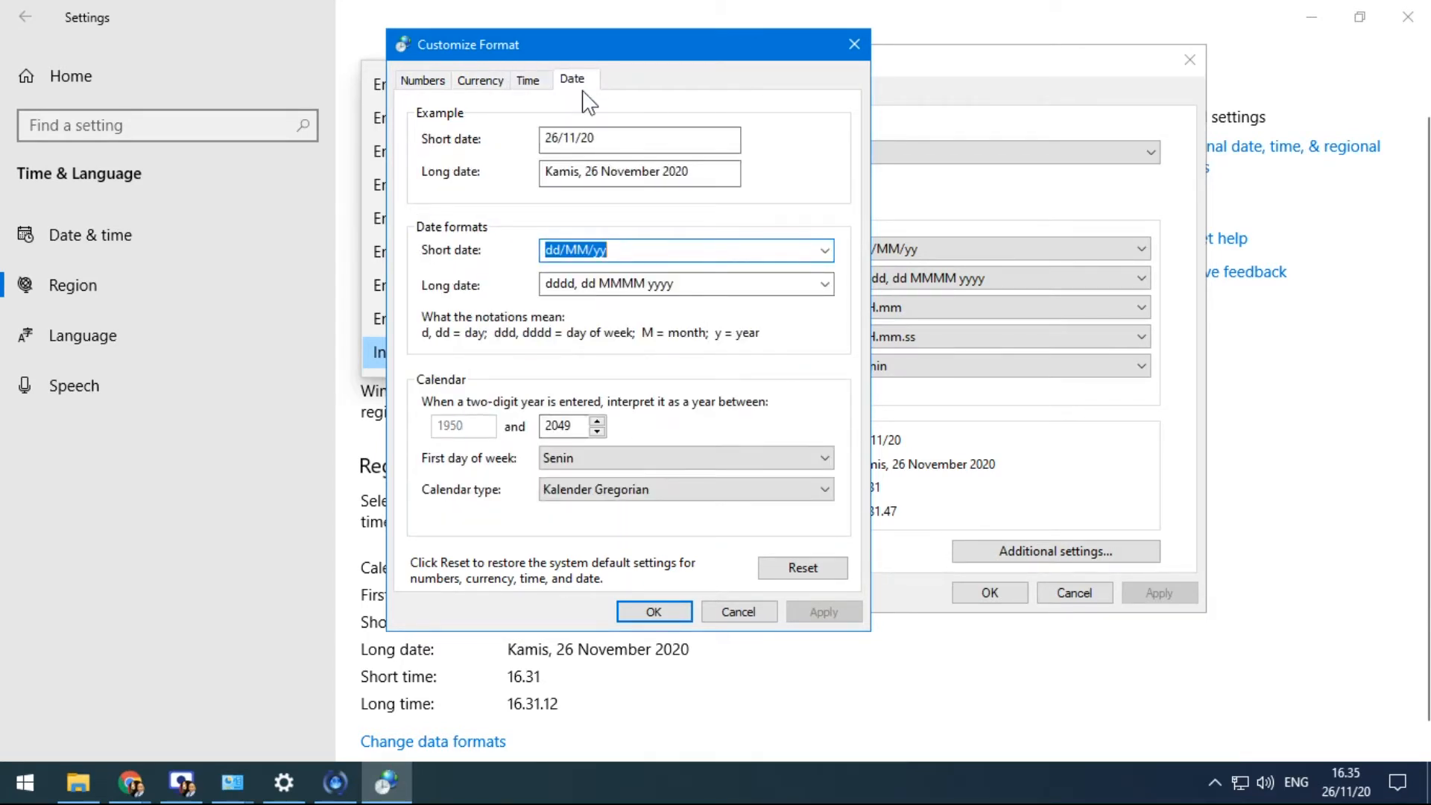
pyautogui.click(528, 83)
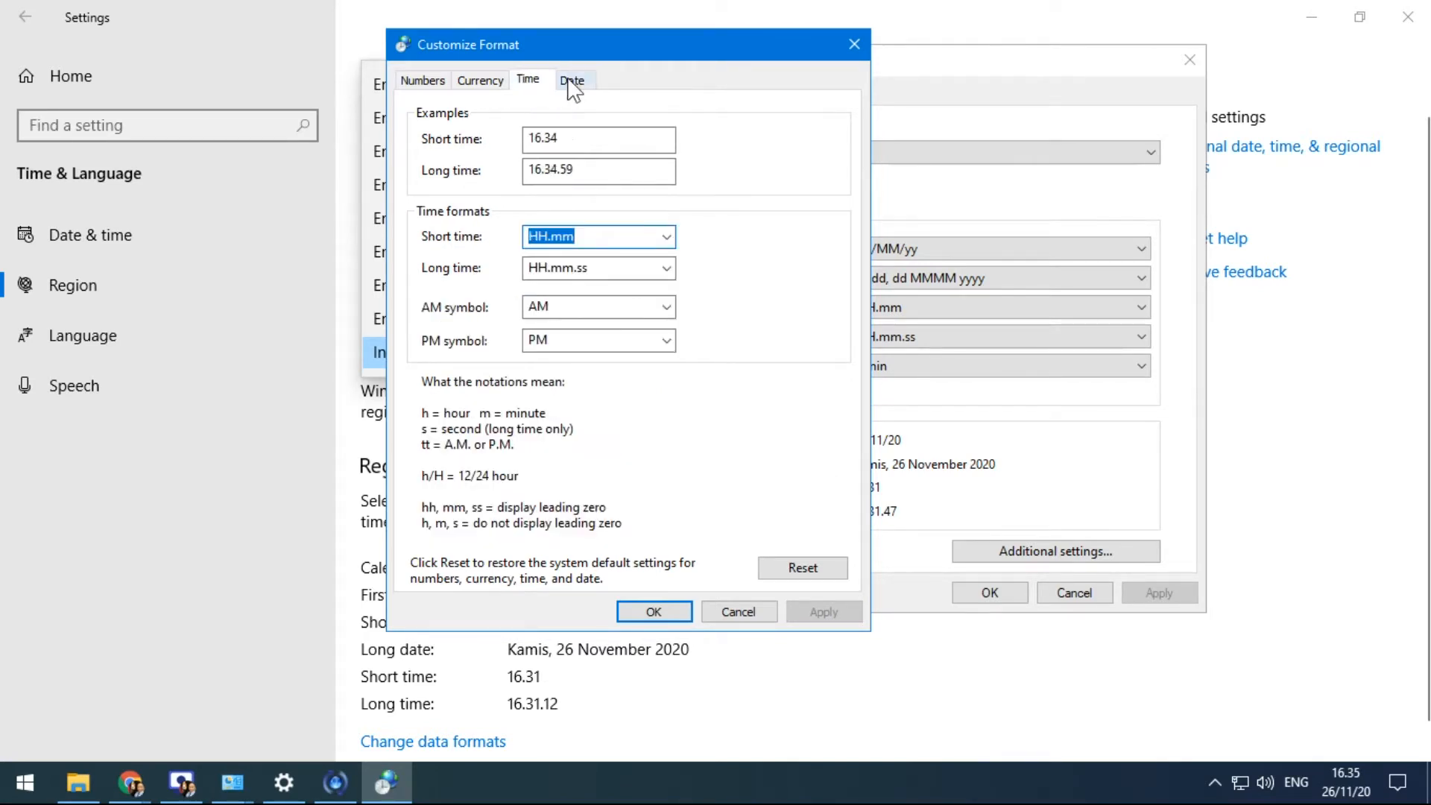
pyautogui.click(570, 80)
pyautogui.click(532, 83)
pyautogui.moveTo(1345, 791)
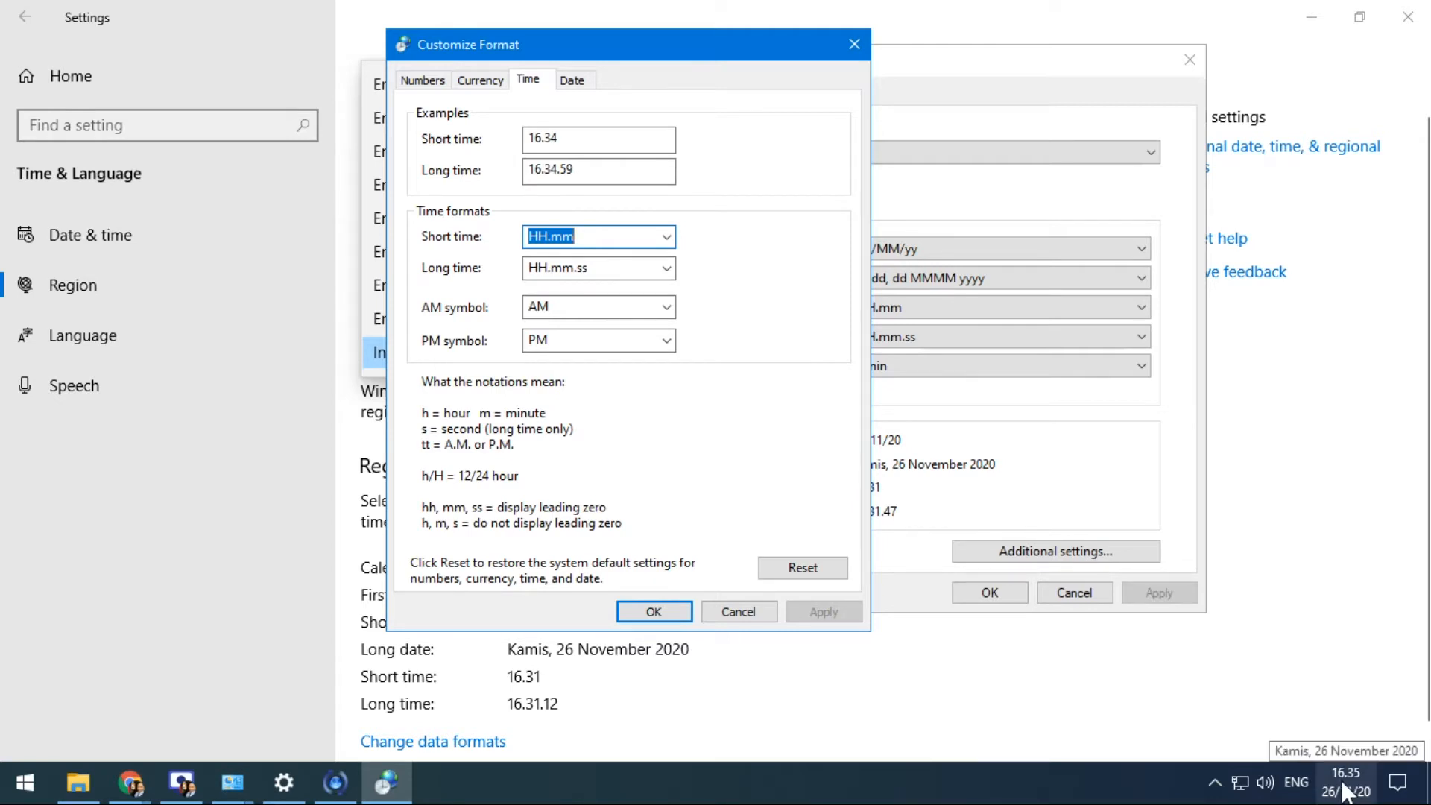
# Replace the short time format HH.mm with hh:mm tt and apply it
pyautogui.click(655, 235)
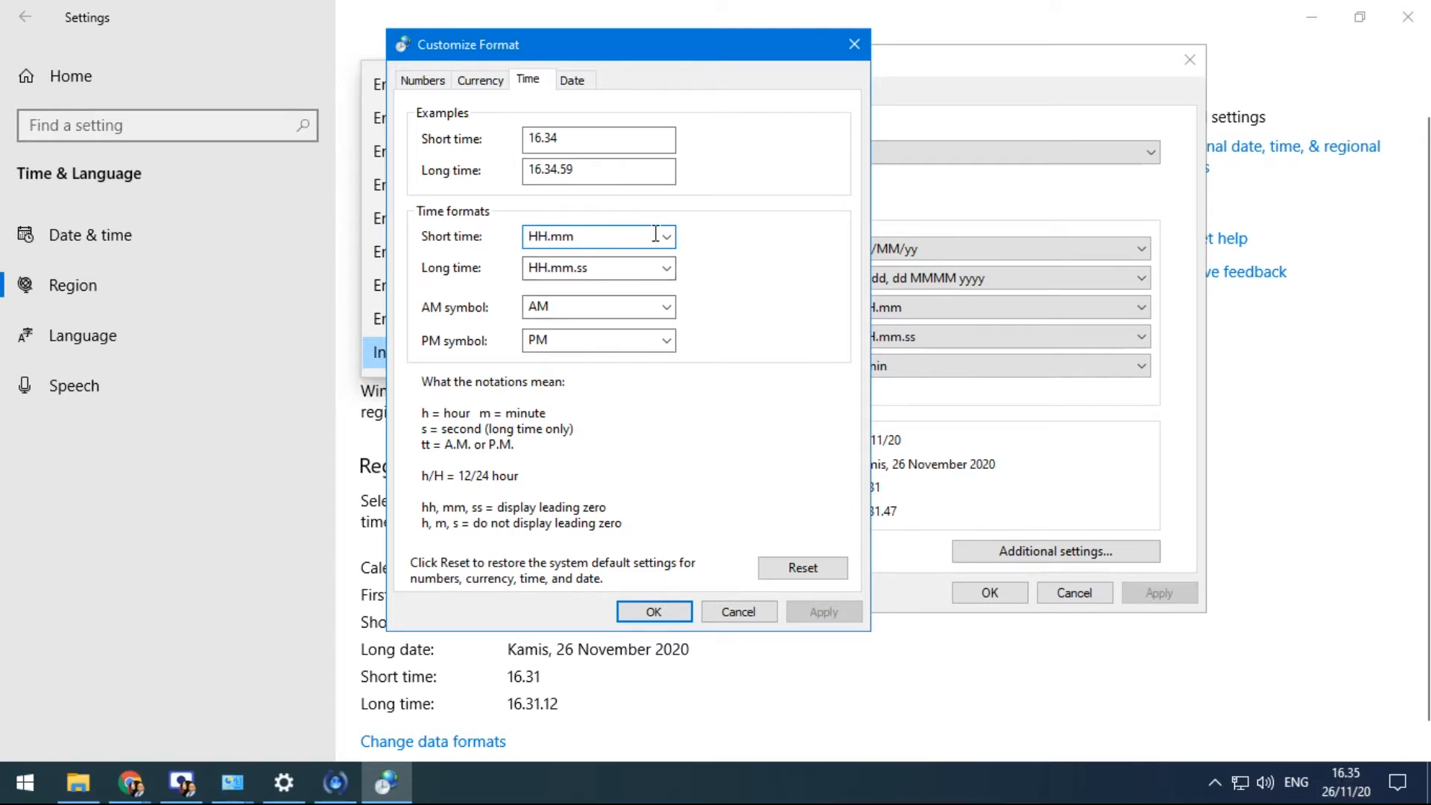
pyautogui.click(666, 237)
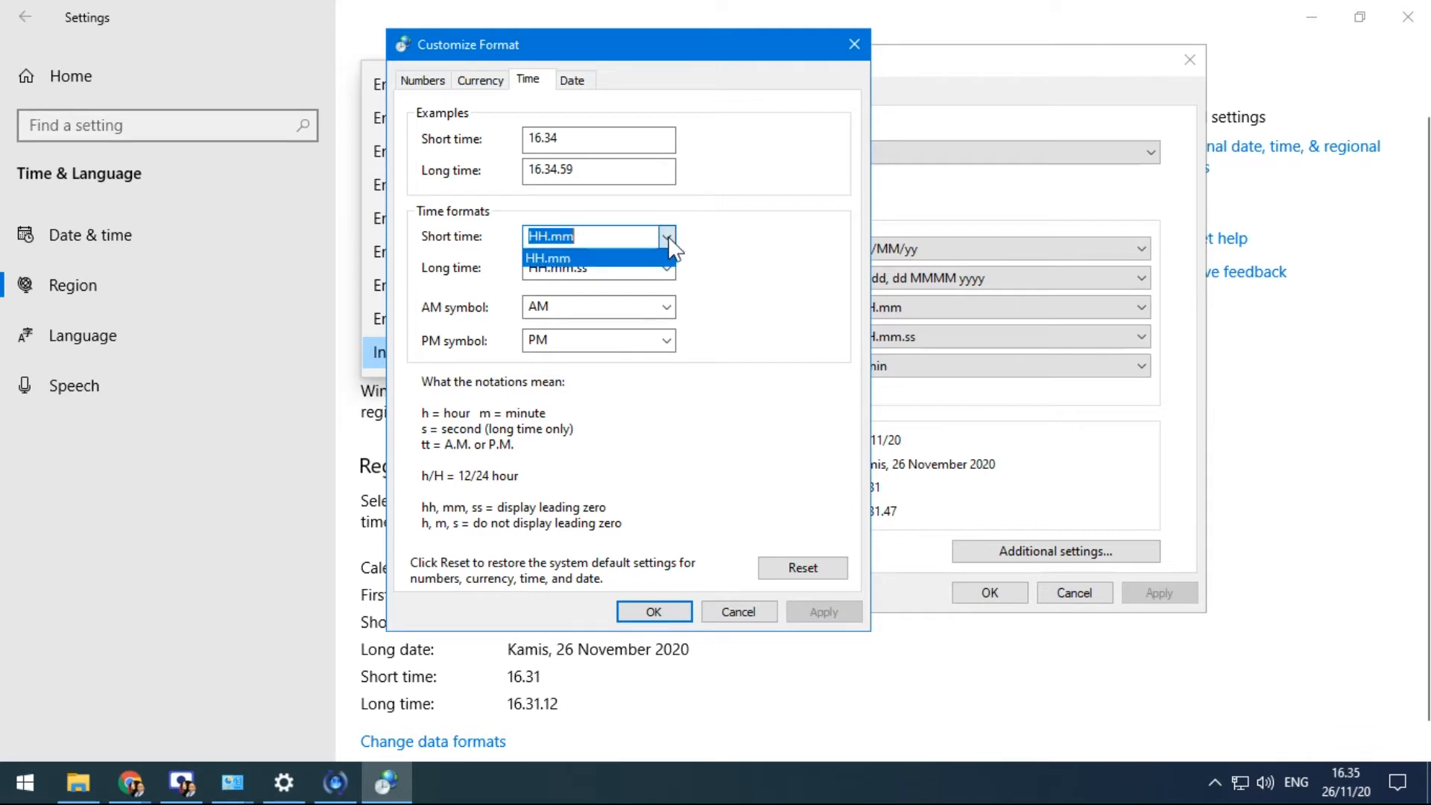
pyautogui.click(588, 259)
pyautogui.moveTo(600, 234); pyautogui.dragTo(556, 224)
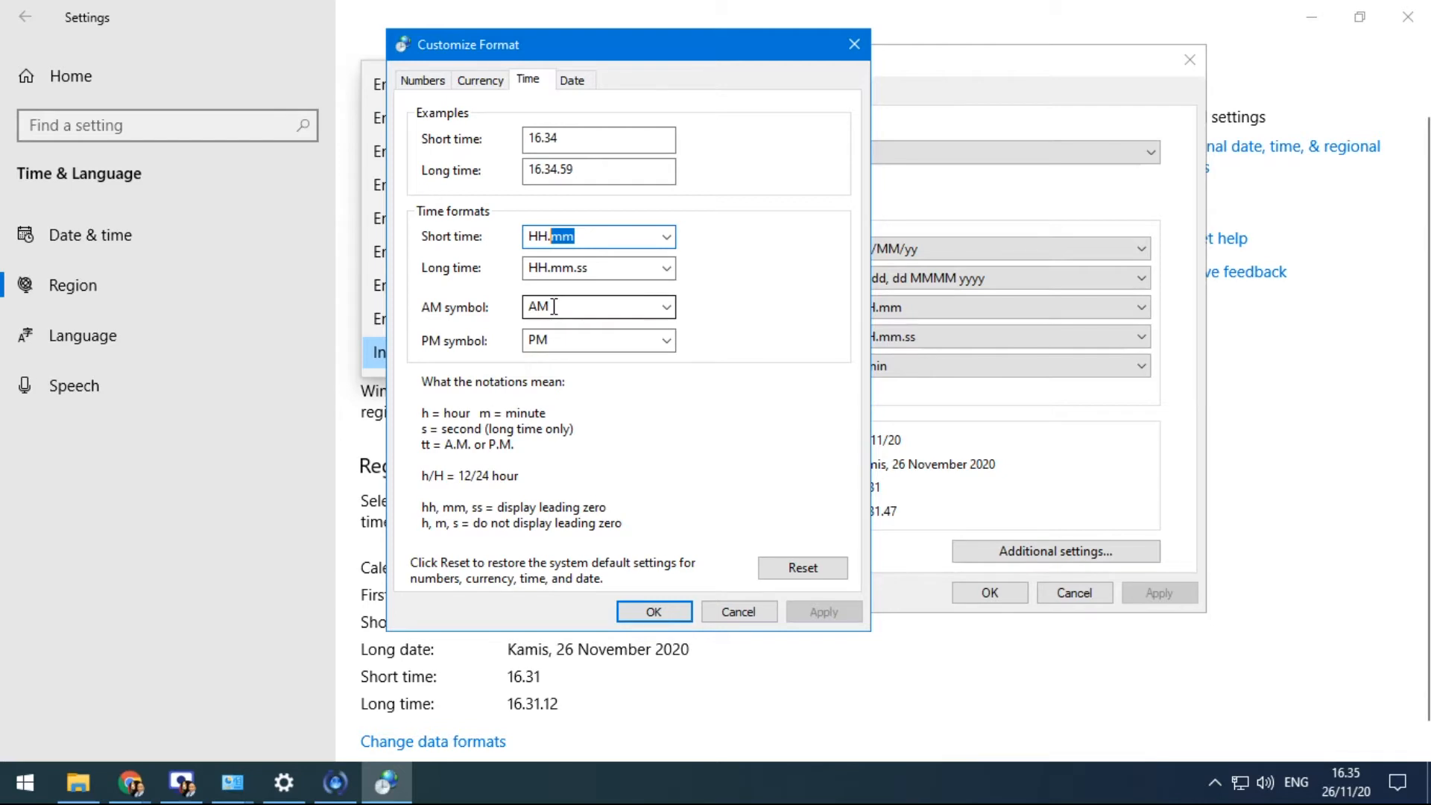
pyautogui.moveTo(594, 234); pyautogui.dragTo(485, 246)
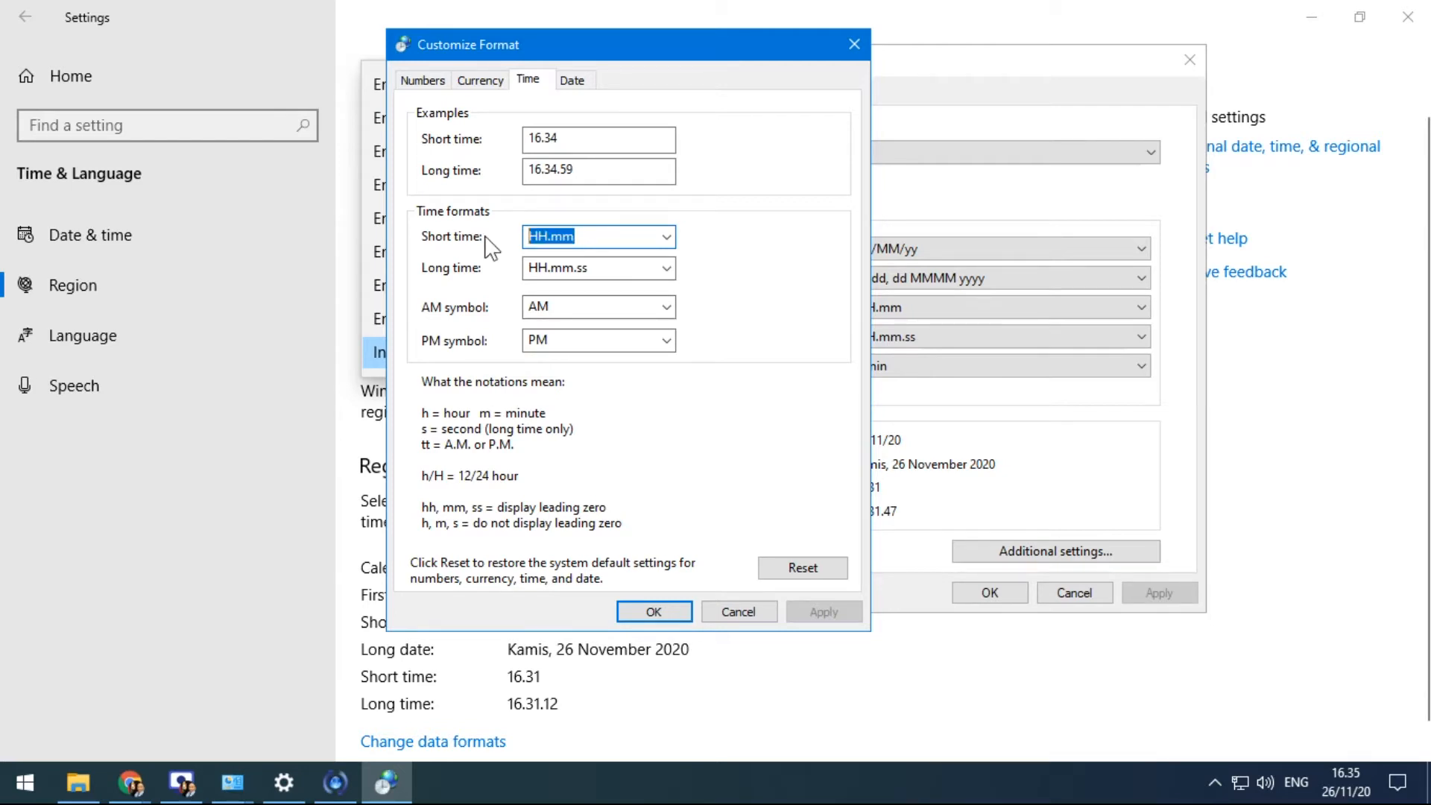
pyautogui.write('hh')
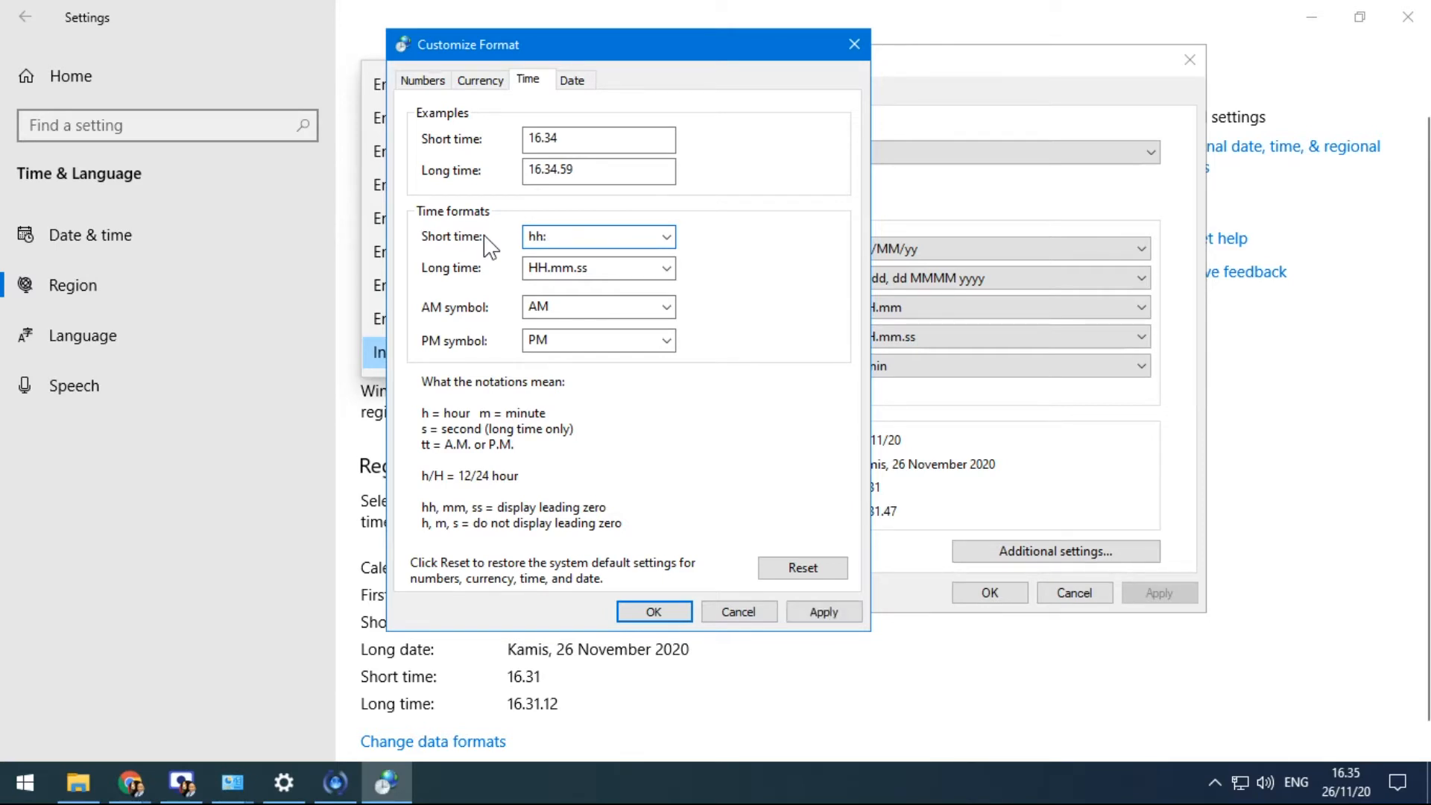
pyautogui.write(':mm')
pyautogui.moveTo(1345, 768)
pyautogui.write('tt')
pyautogui.click(842, 618)
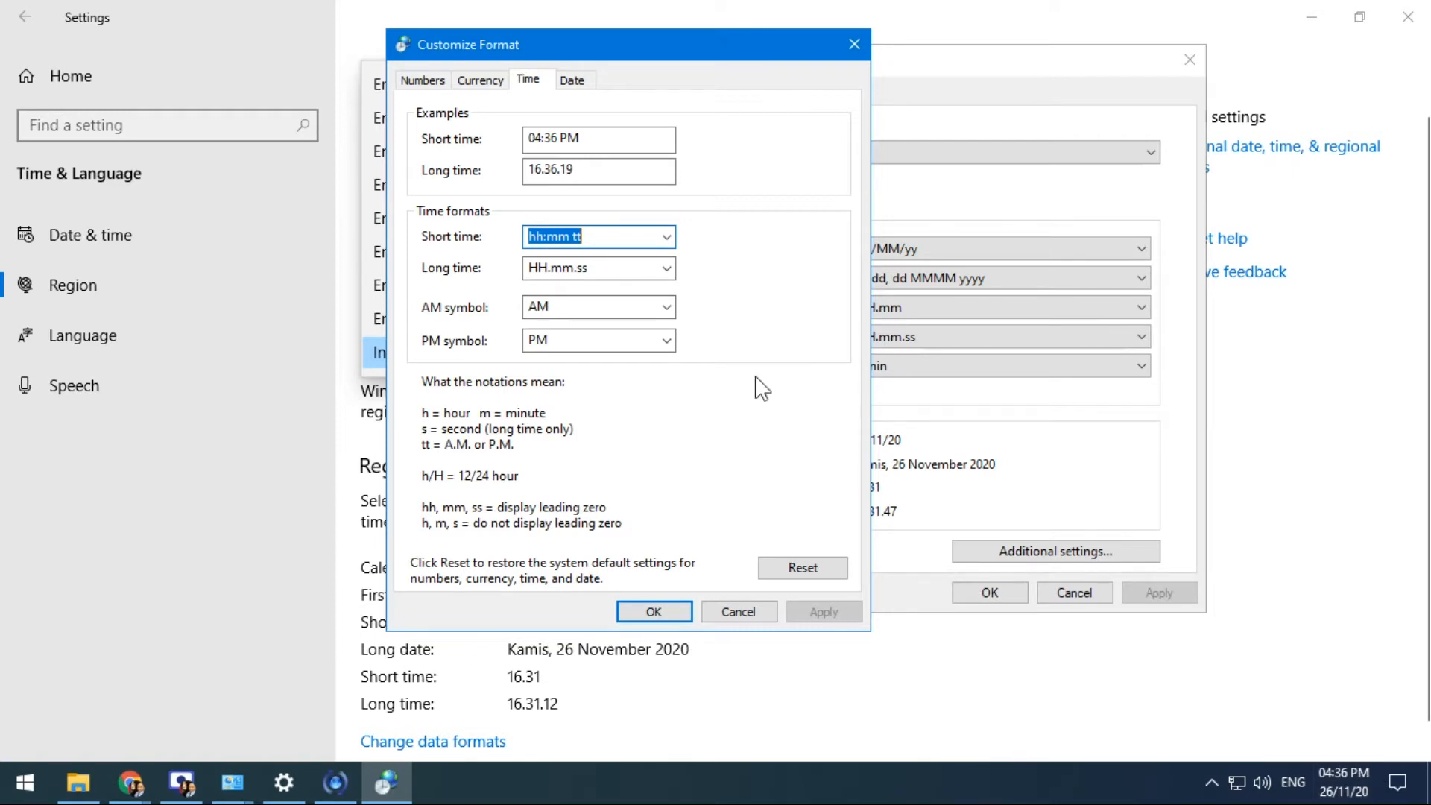
# Remove the tt marker and apply short time hh:mm
pyautogui.click(595, 240)
pyautogui.press('BackSpace')
pyautogui.press('BackSpace')
pyautogui.press('BackSpace')
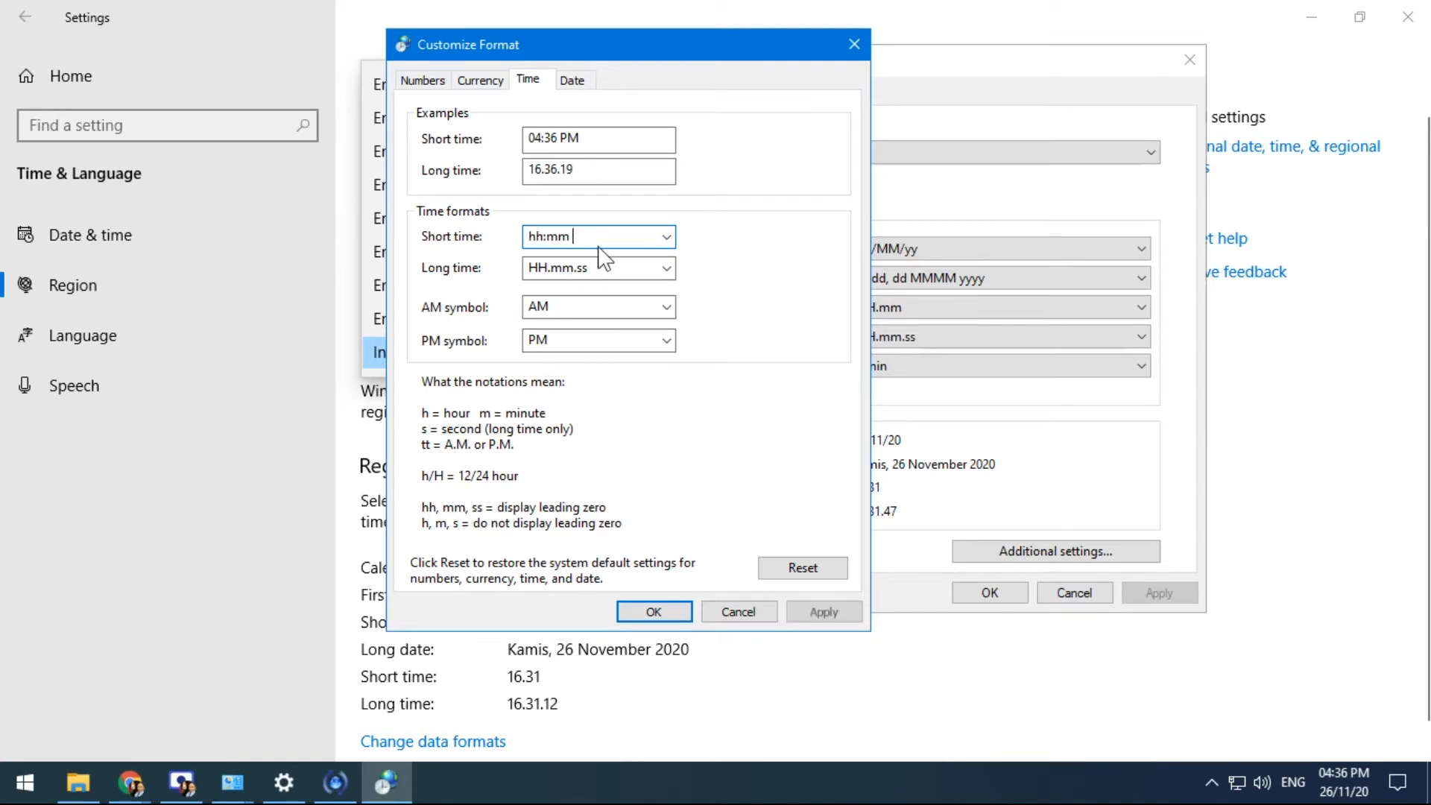
pyautogui.click(823, 611)
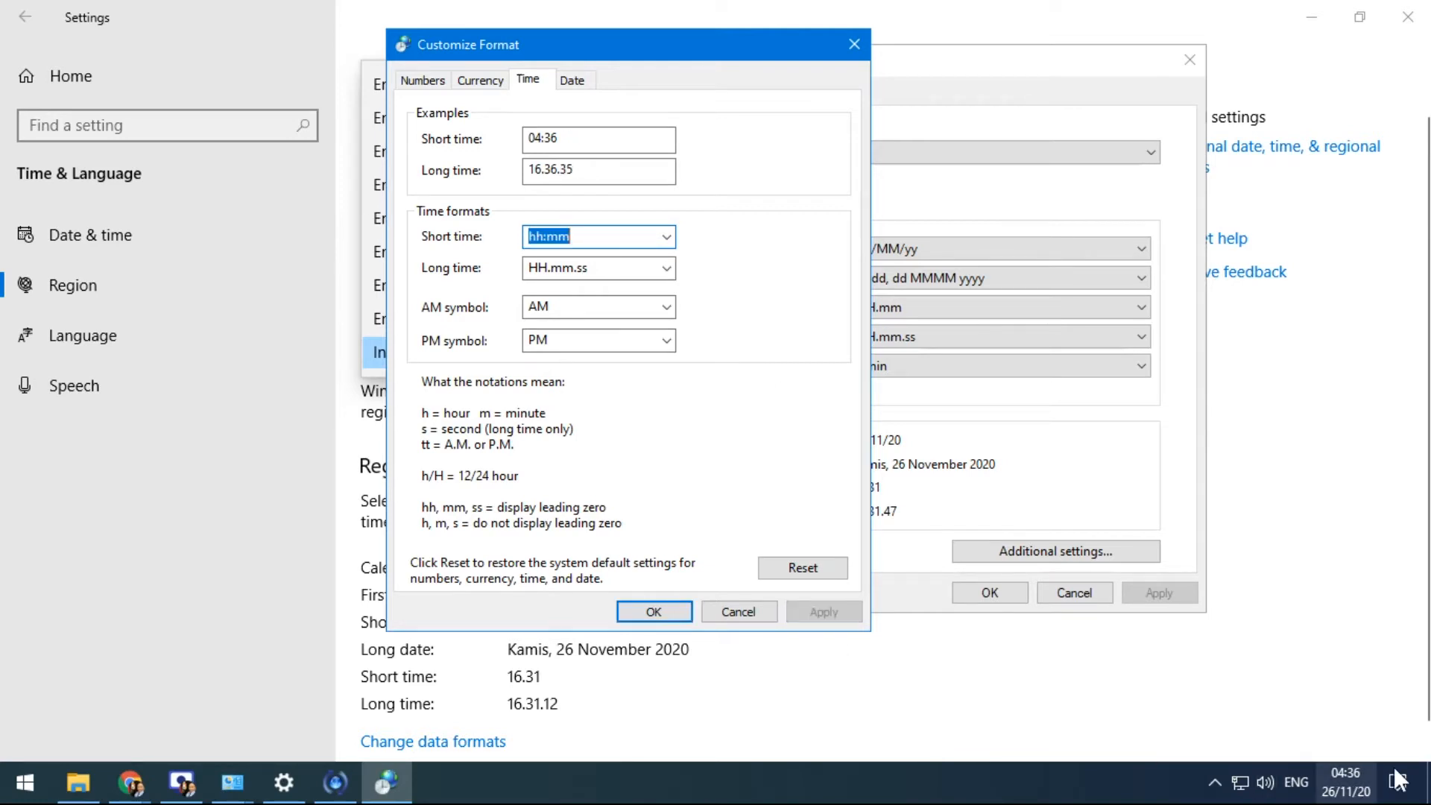
# Try short time hh:mm:ss, revert to hh:mm, and check the taskbar clock
pyautogui.click(606, 234)
pyautogui.write(':ss')
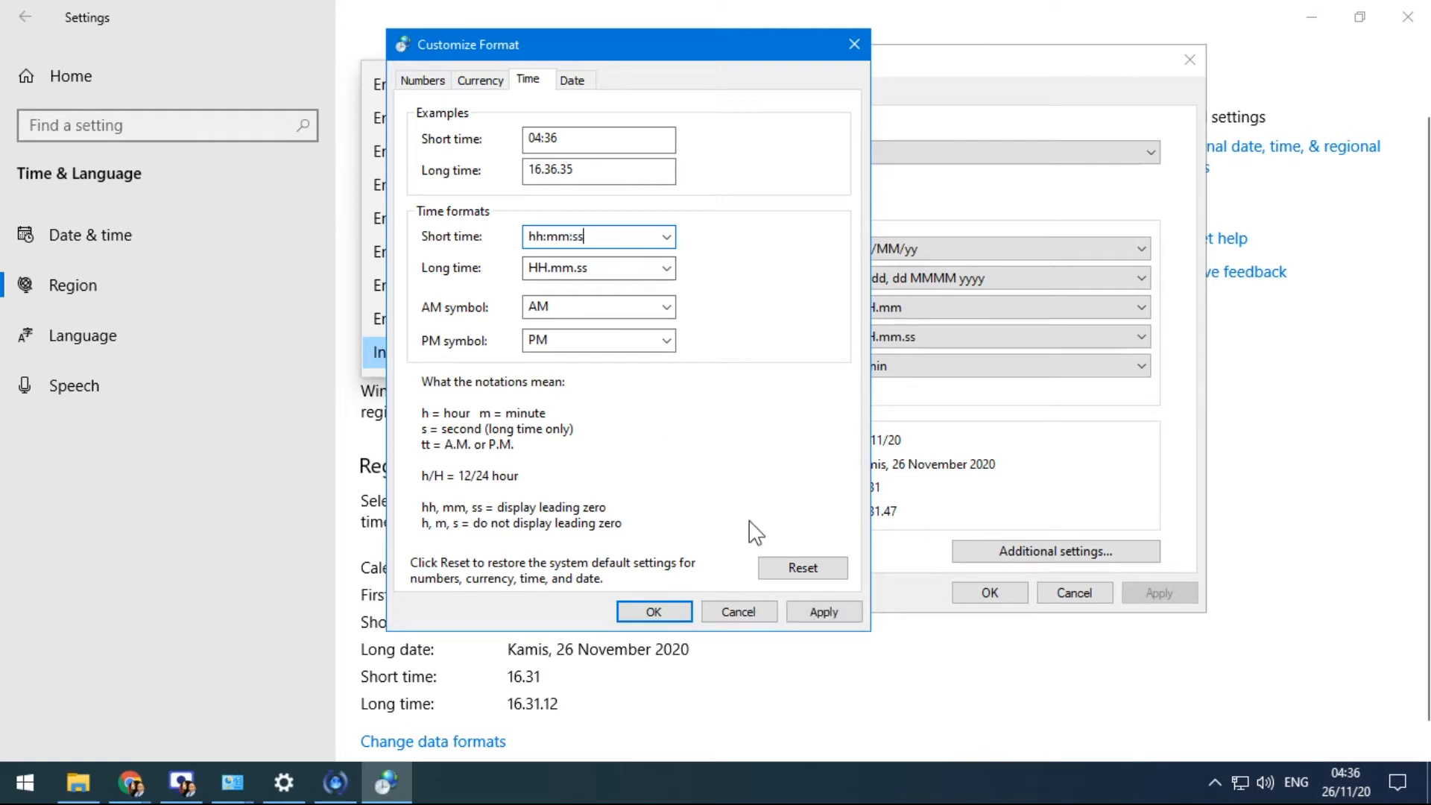
pyautogui.click(823, 611)
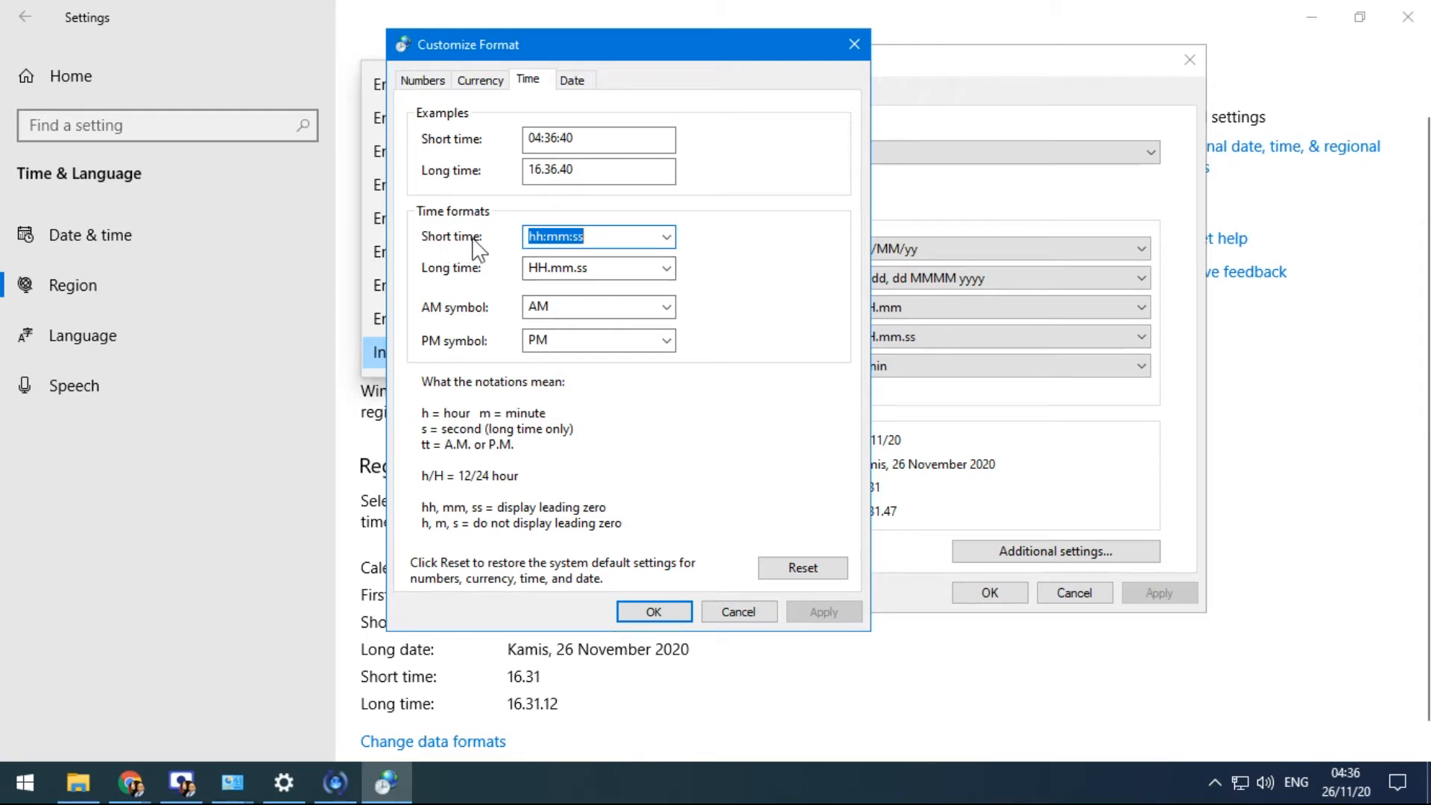
pyautogui.click(605, 236)
pyautogui.press('BackSpace')
pyautogui.press('BackSpace')
pyautogui.press('BackSpace')
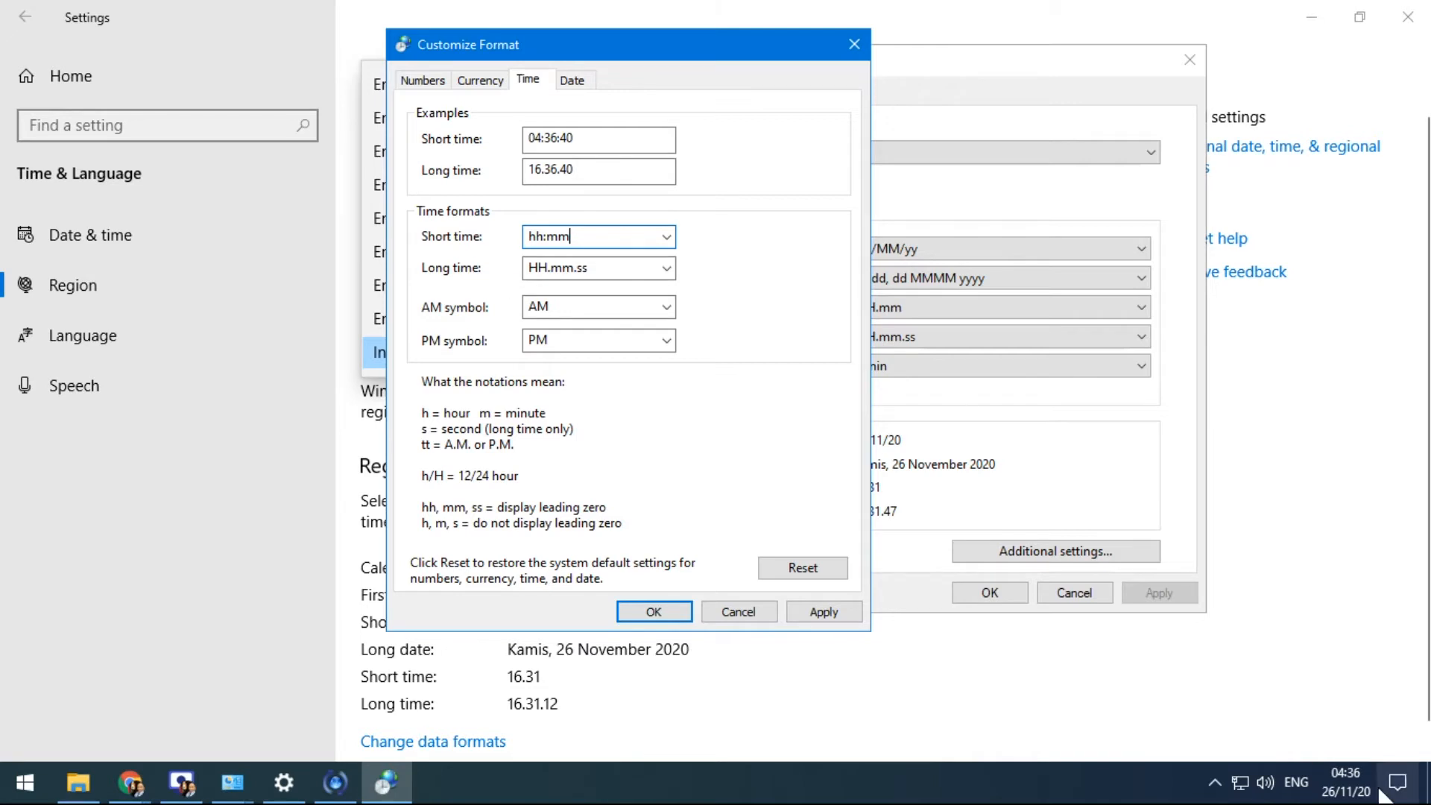
pyautogui.click(1355, 796)
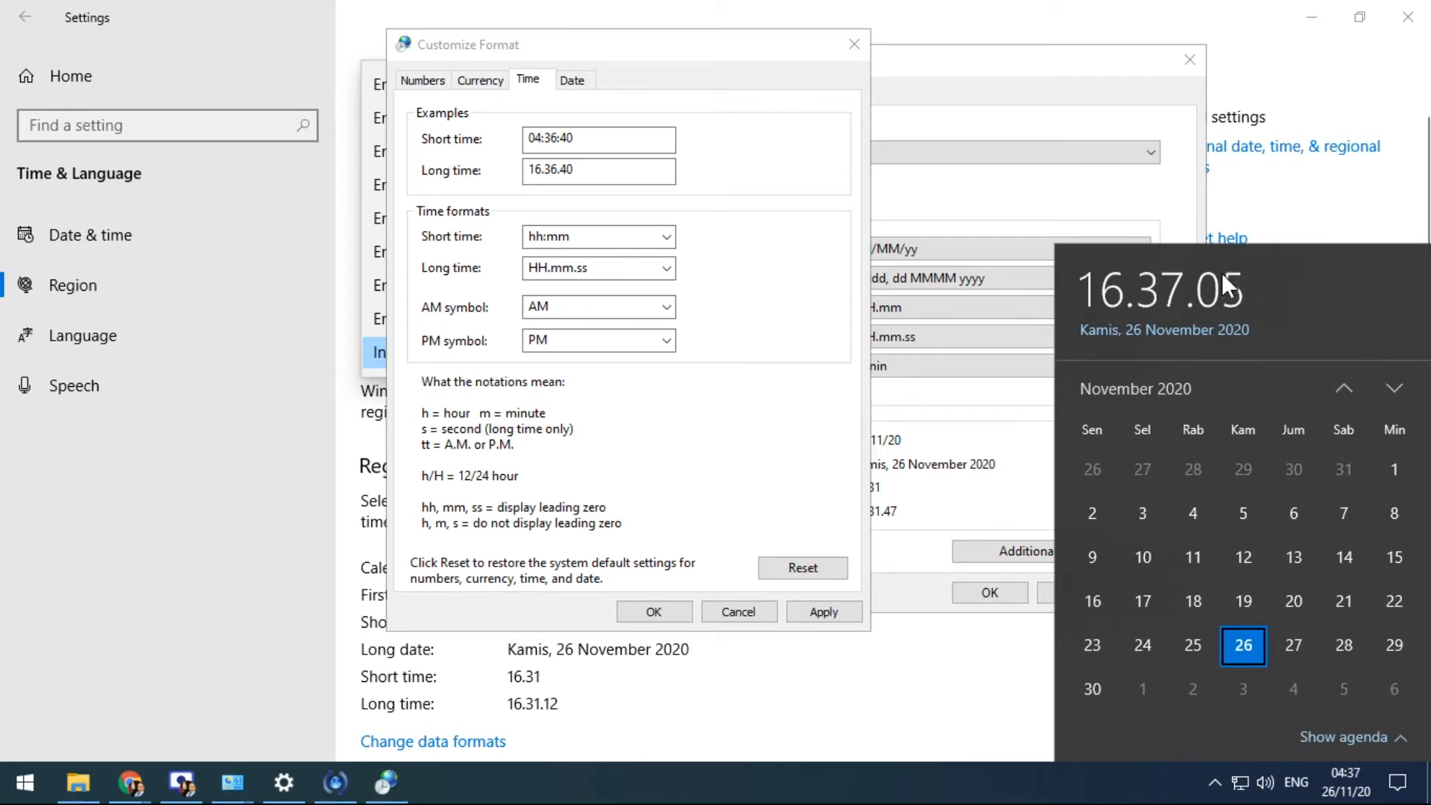
# Apply long time HH.mm.ss tt and check the taskbar clock
pyautogui.click(626, 267)
pyautogui.write('tt')
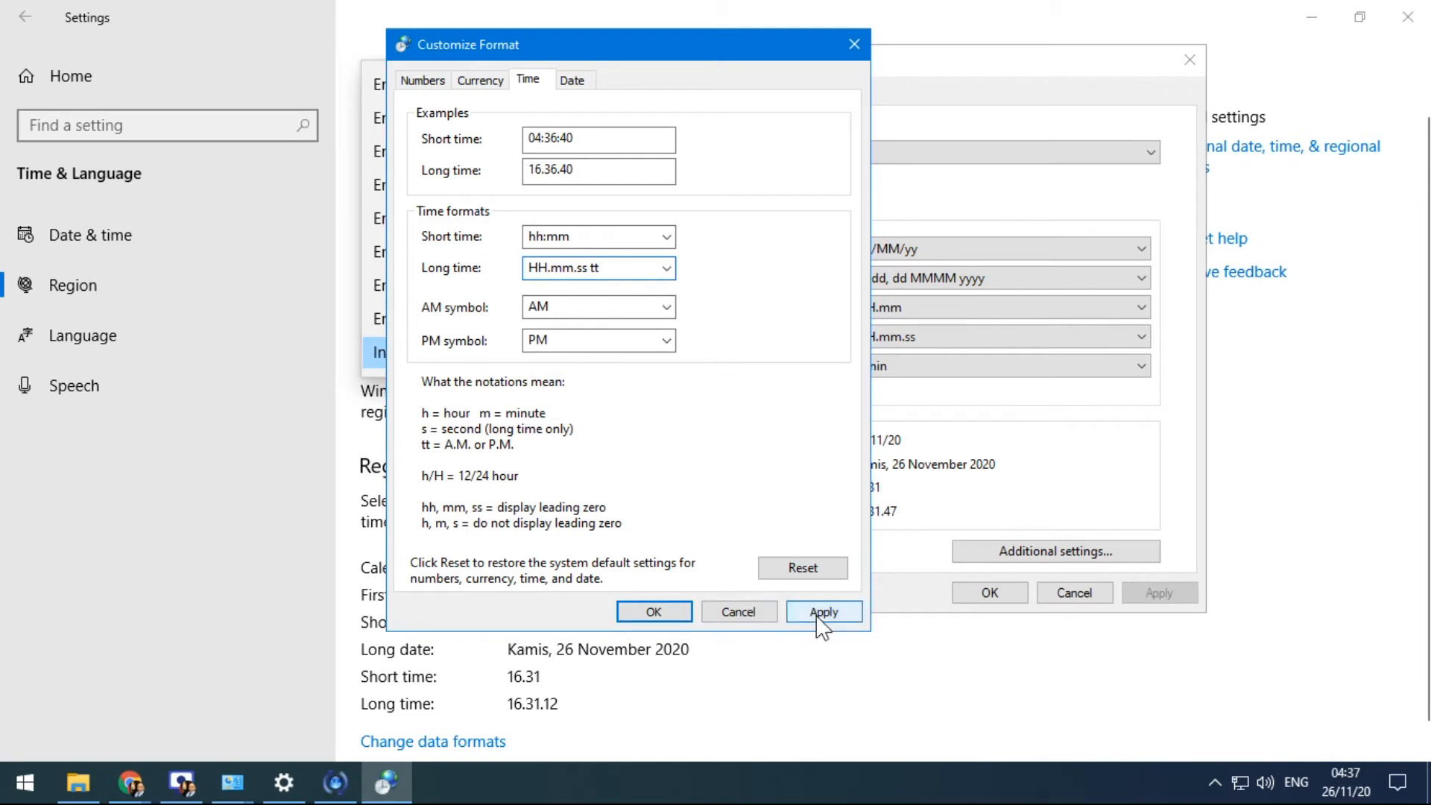
pyautogui.click(823, 611)
pyautogui.click(1345, 783)
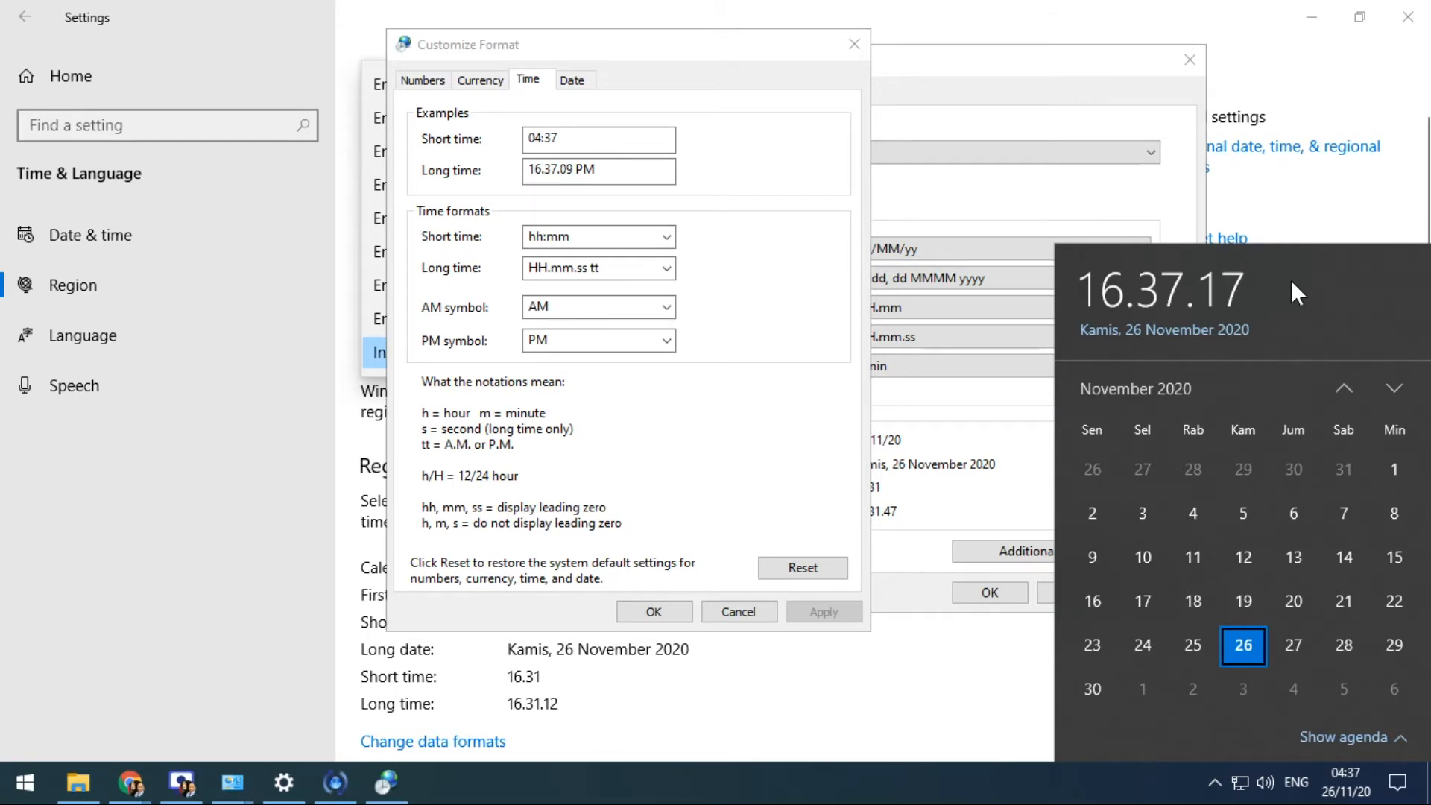
# Delete the tt marker so long time reads HH.mm.ss again
pyautogui.click(597, 269)
pyautogui.click(625, 269)
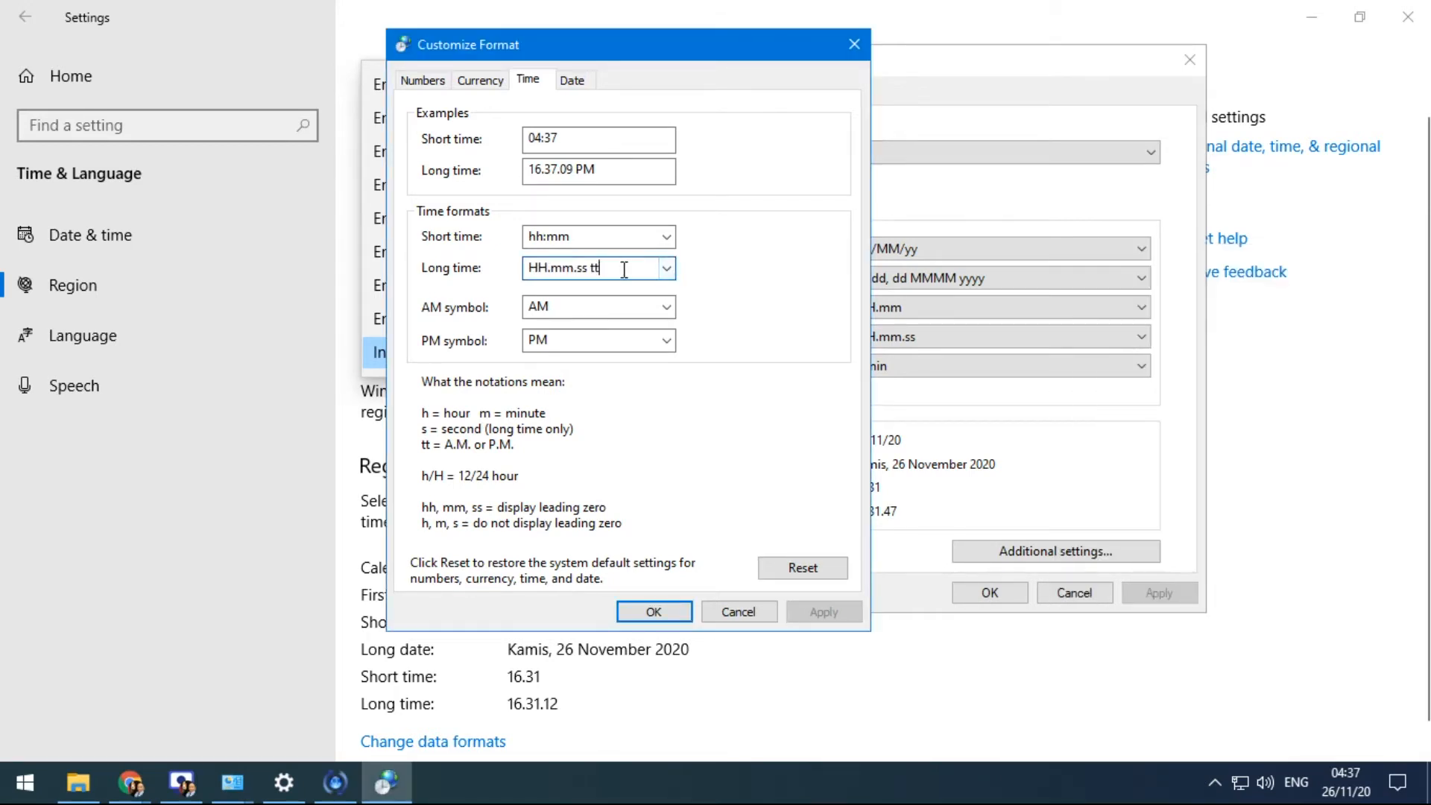
pyautogui.press('BackSpace')
pyautogui.press('BackSpace')
pyautogui.press('BackSpace')
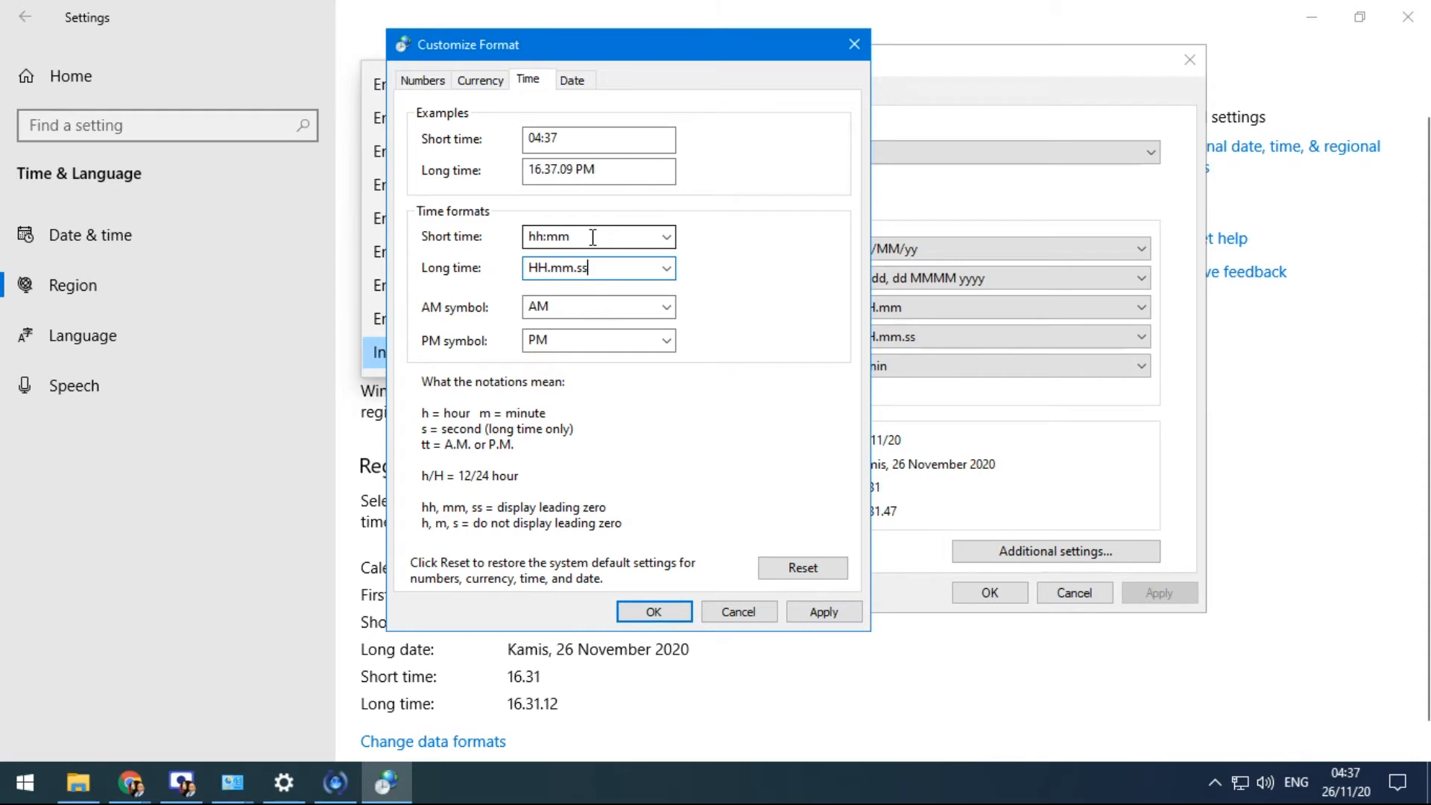
# Replace the short time format with mm:hh and apply it
pyautogui.moveTo(592, 237); pyautogui.dragTo(463, 233)
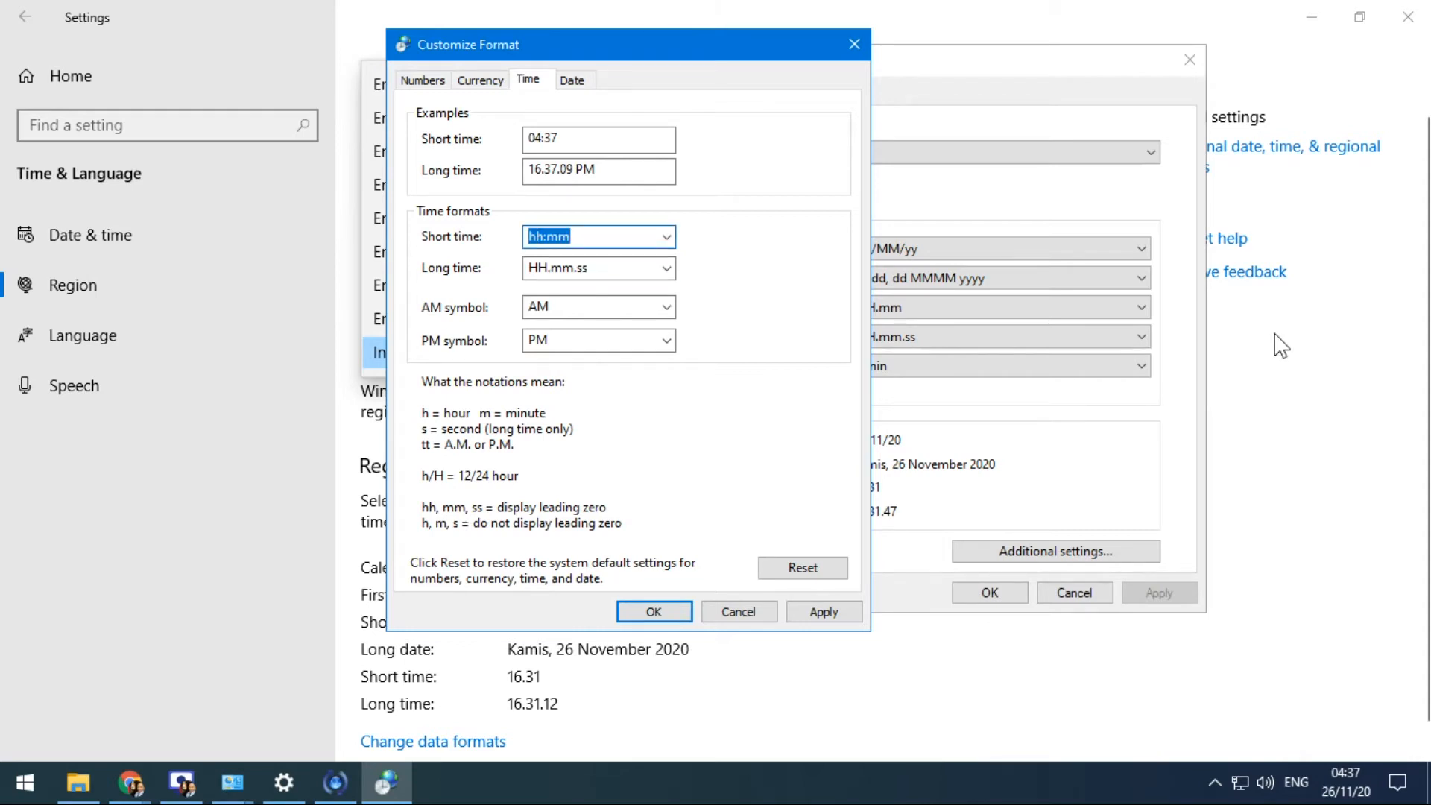
pyautogui.write('mm:hh')
pyautogui.click(822, 611)
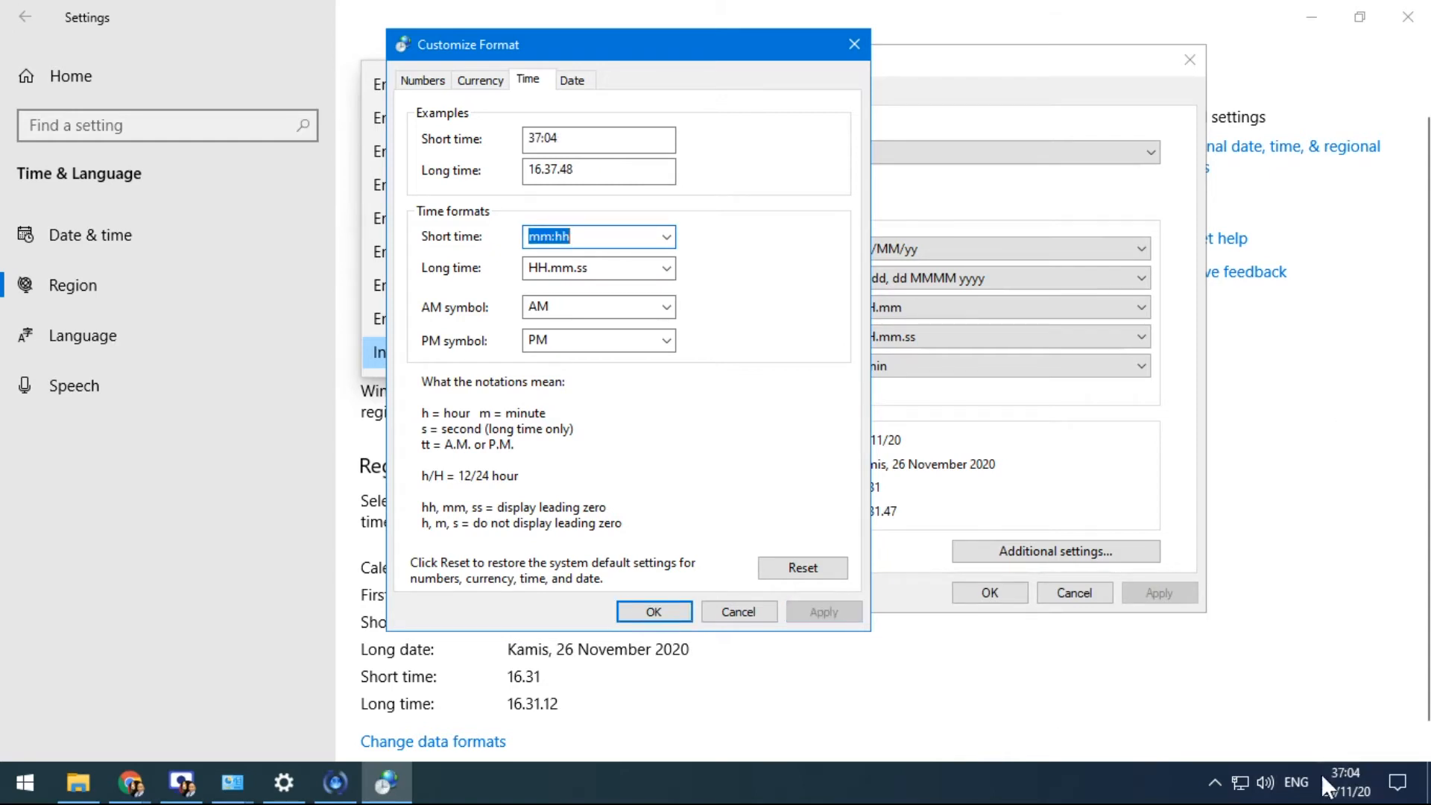
# Set long time to ss:mm:hh, apply it, and check the taskbar clock
pyautogui.press('Tab')
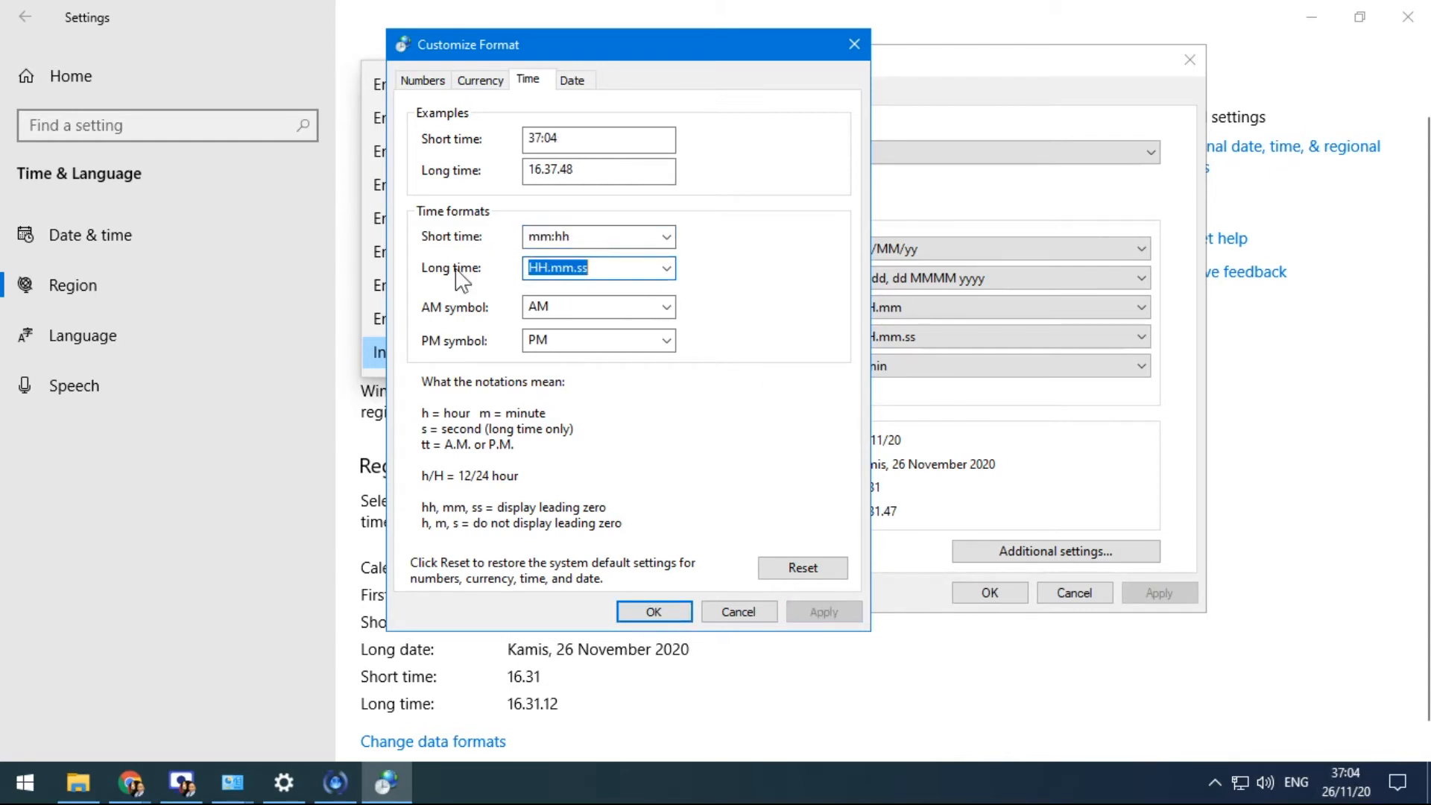
pyautogui.write('ss')
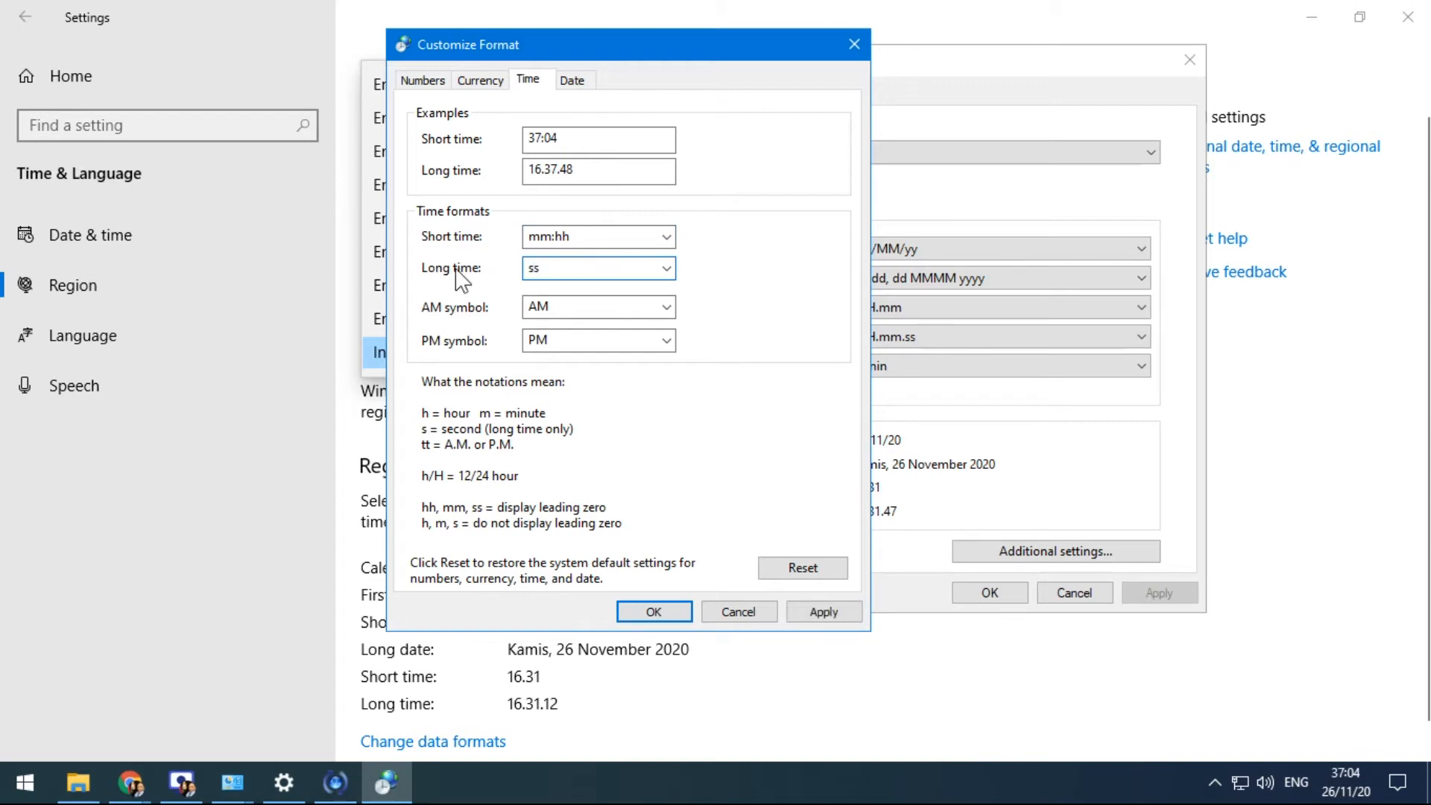
pyautogui.write(':mm:hh')
pyautogui.click(837, 610)
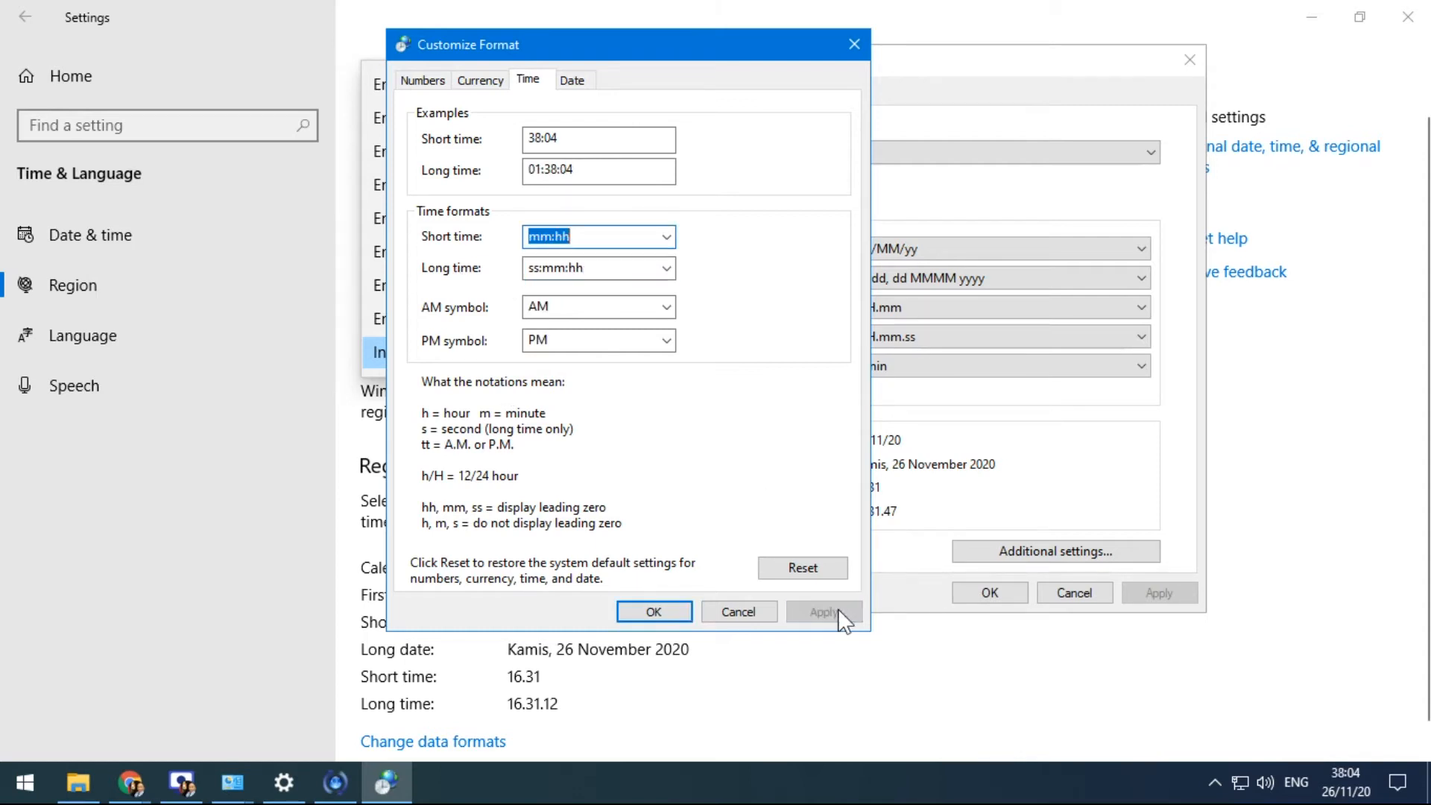
pyautogui.click(1337, 781)
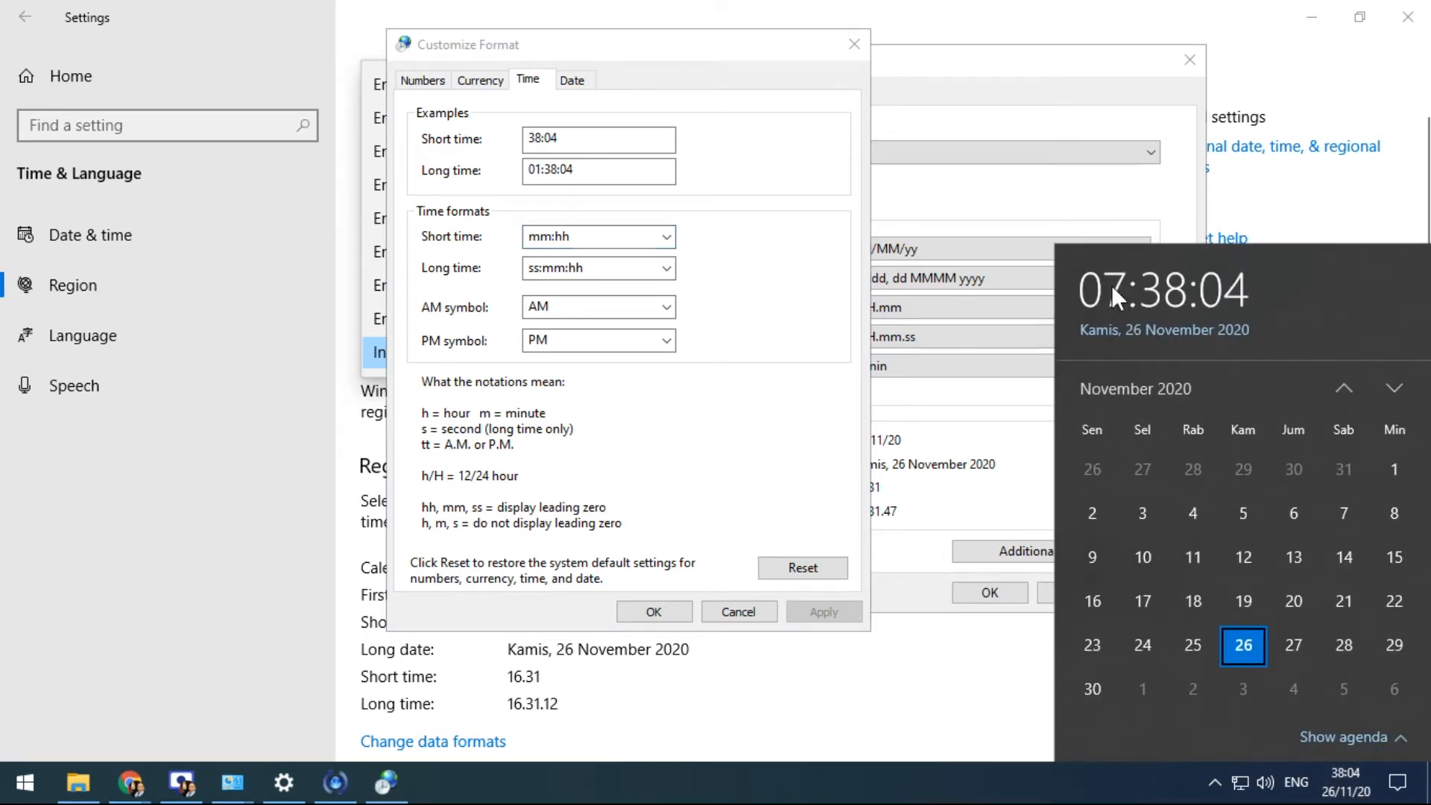
# Make short time mm:hh tt with AM symbol Pagi and PM symbol Sore, and apply
pyautogui.click(598, 237)
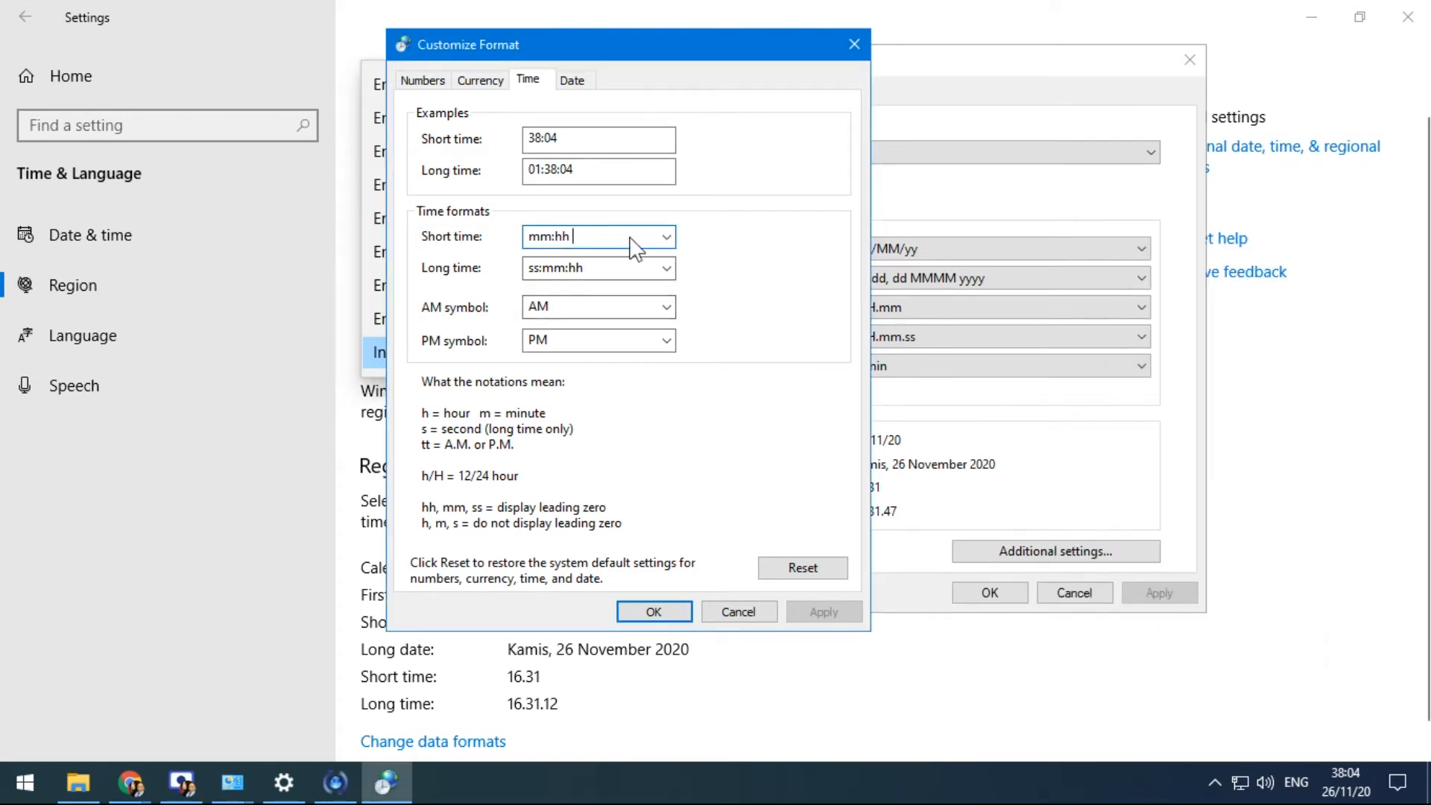
pyautogui.write('tt')
pyautogui.click(645, 307)
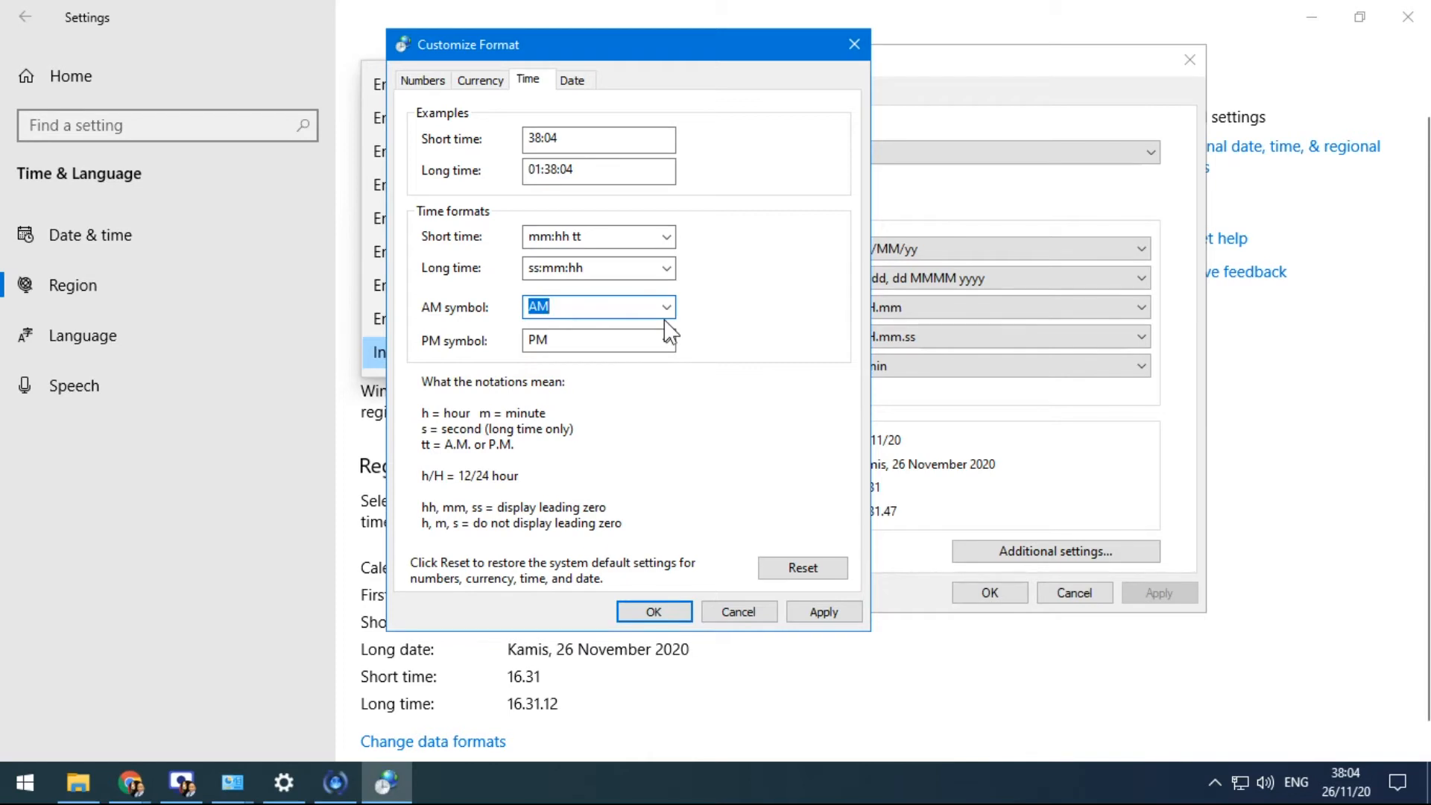
pyautogui.write('Pagi')
pyautogui.click(578, 340)
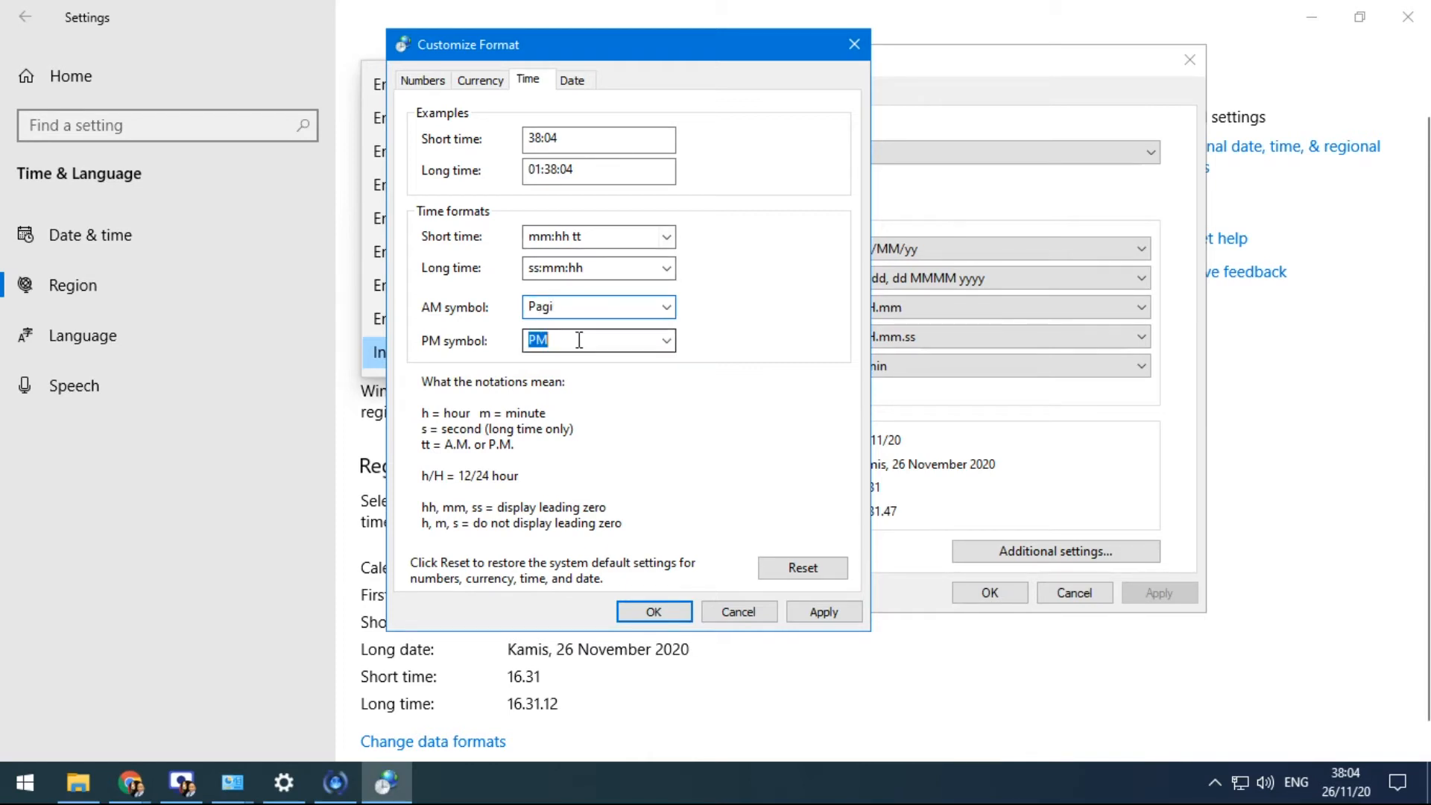
pyautogui.write('Sore')
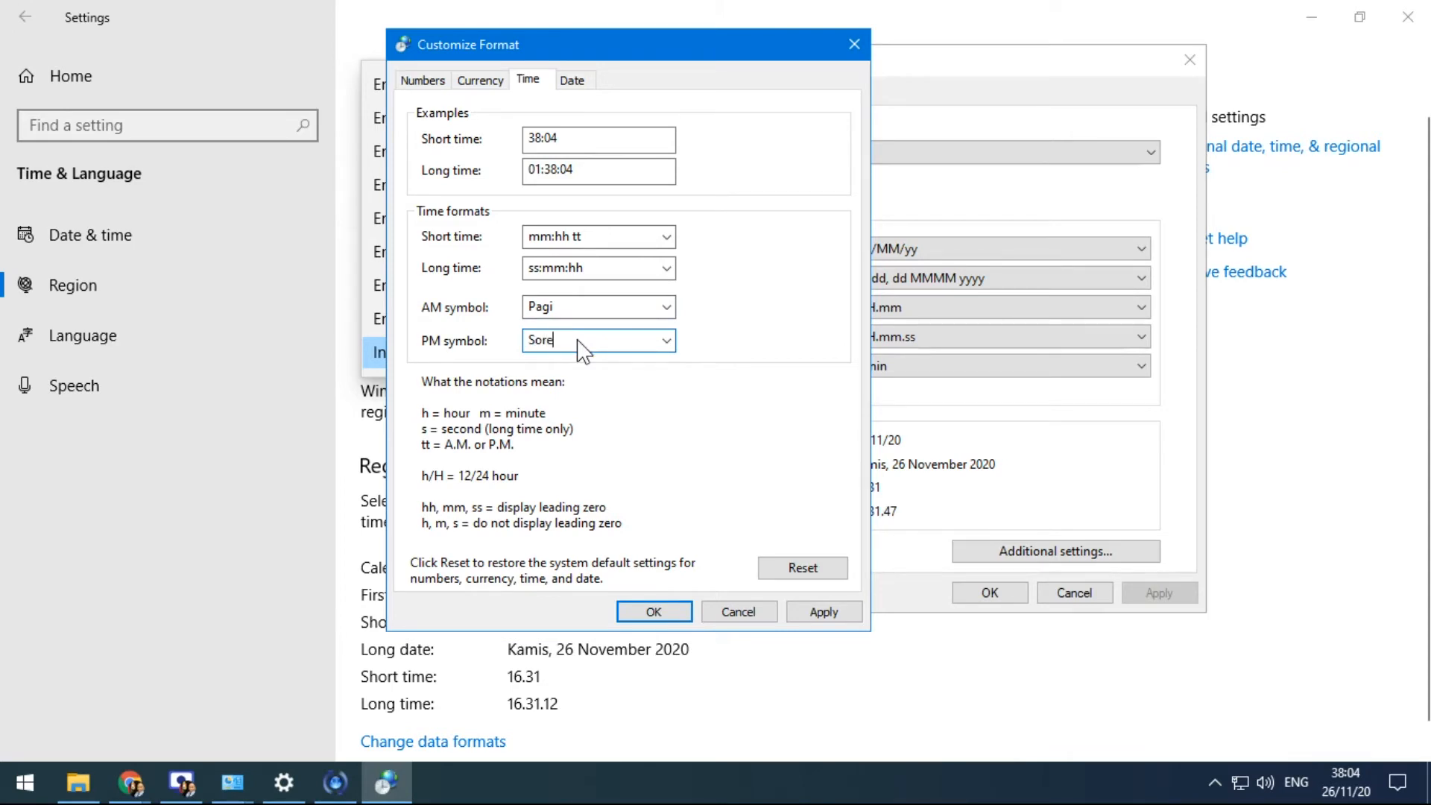
pyautogui.click(825, 617)
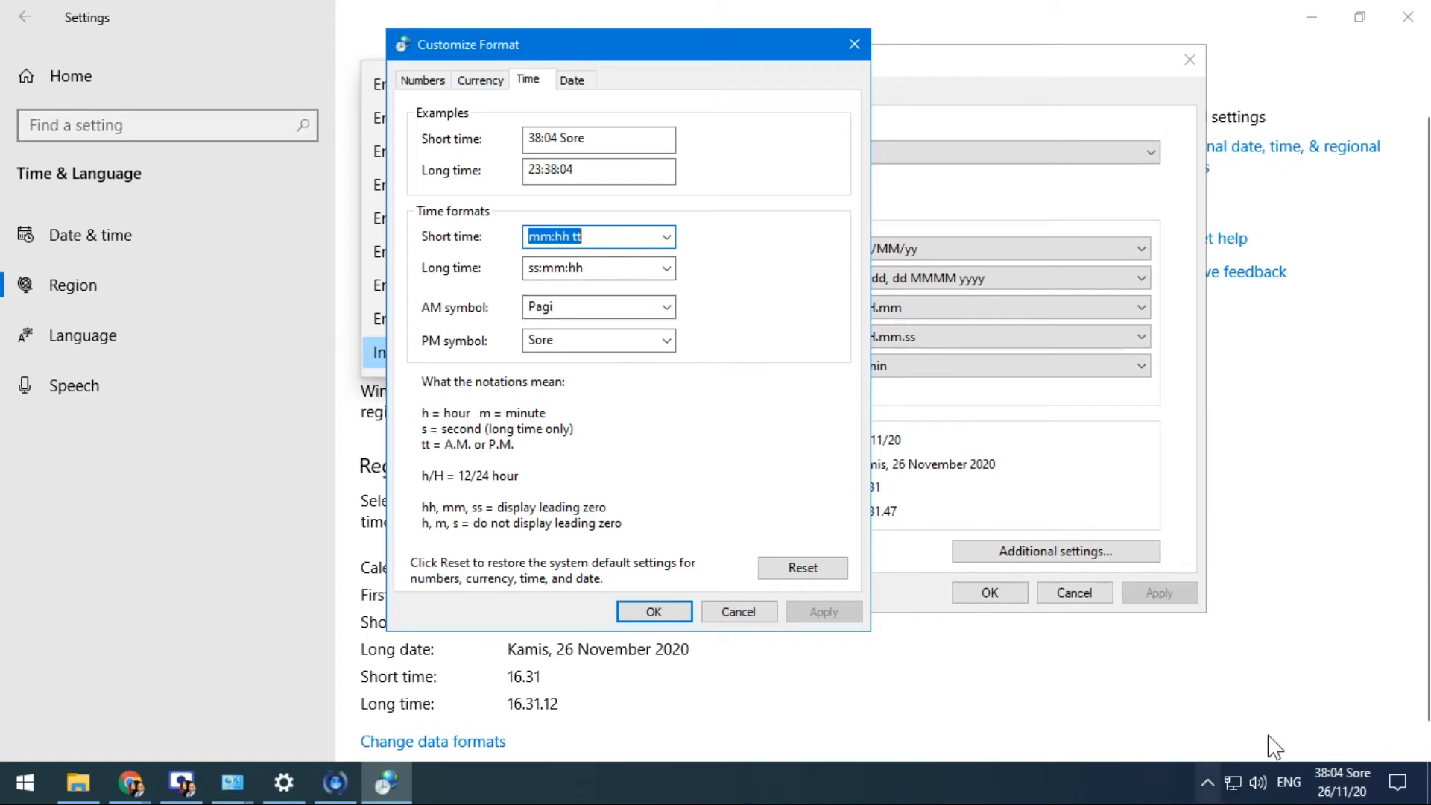
# Select the tt part of the short time format, then go to the Date tab
pyautogui.click(578, 235)
pyautogui.doubleClick(576, 235)
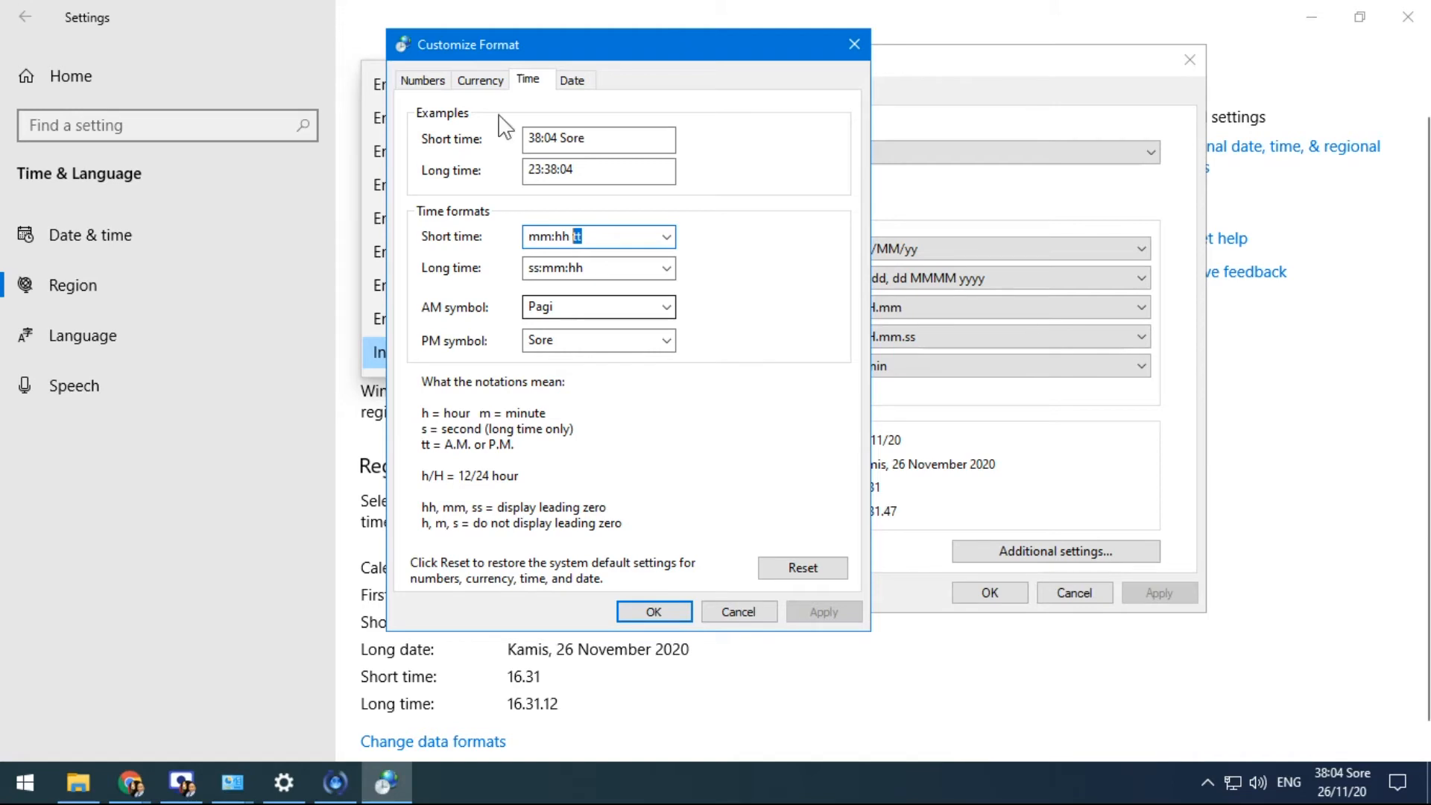
pyautogui.click(572, 79)
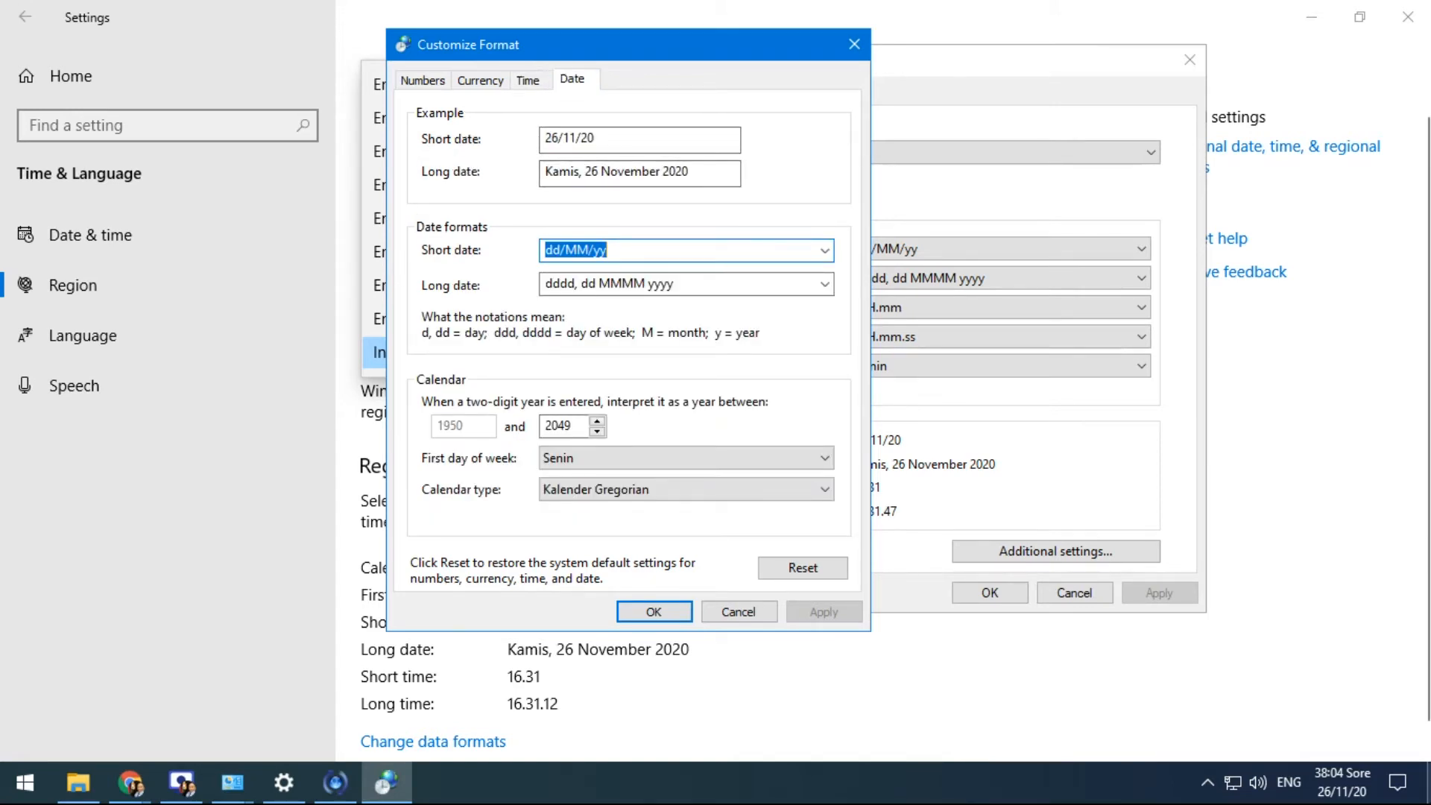
# Check the taskbar calendar, then change the short date to dd-MM-yyyy and apply it
pyautogui.moveTo(1332, 796)
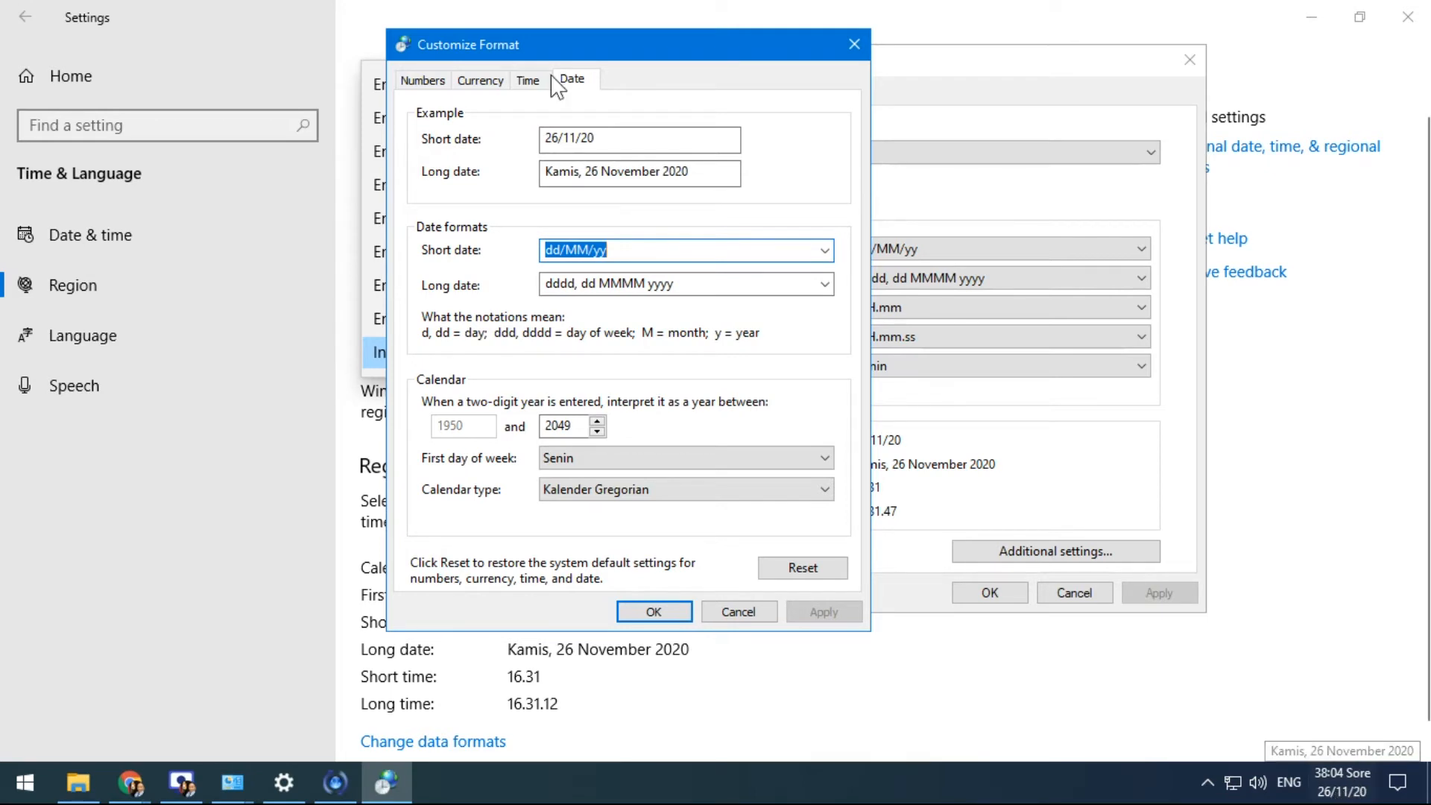
pyautogui.click(1341, 782)
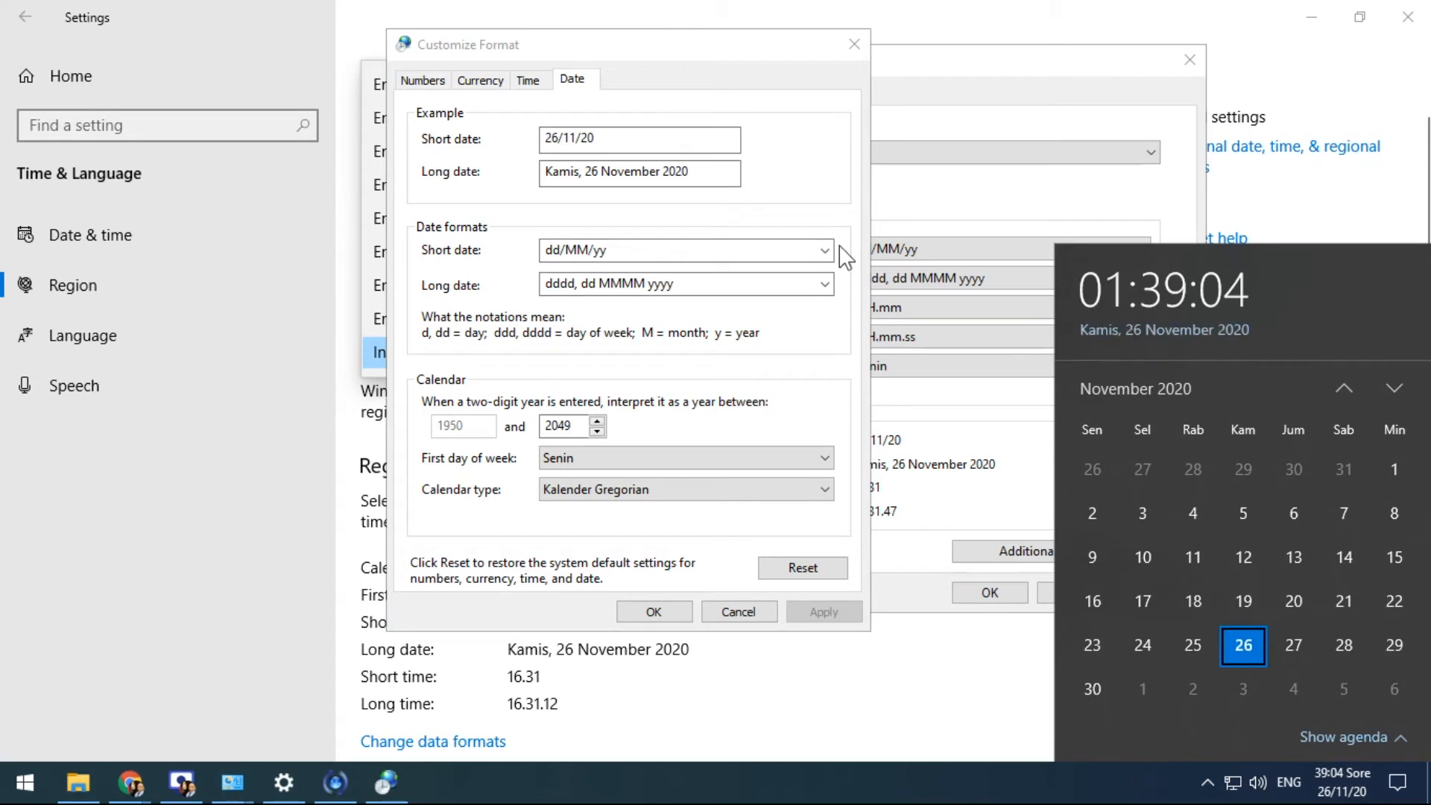
pyautogui.click(802, 208)
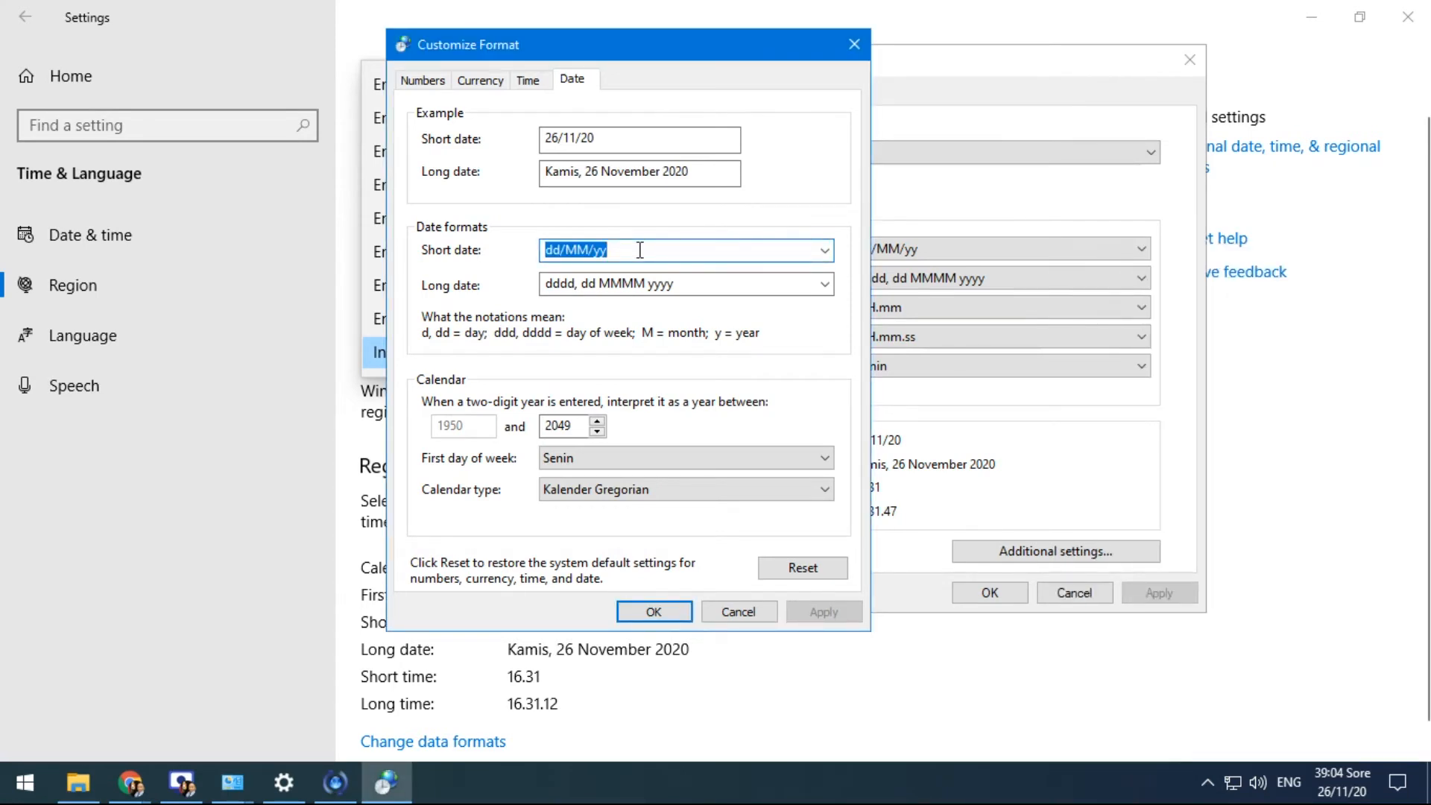
pyautogui.press('Home')
pyautogui.press('BackSpace')
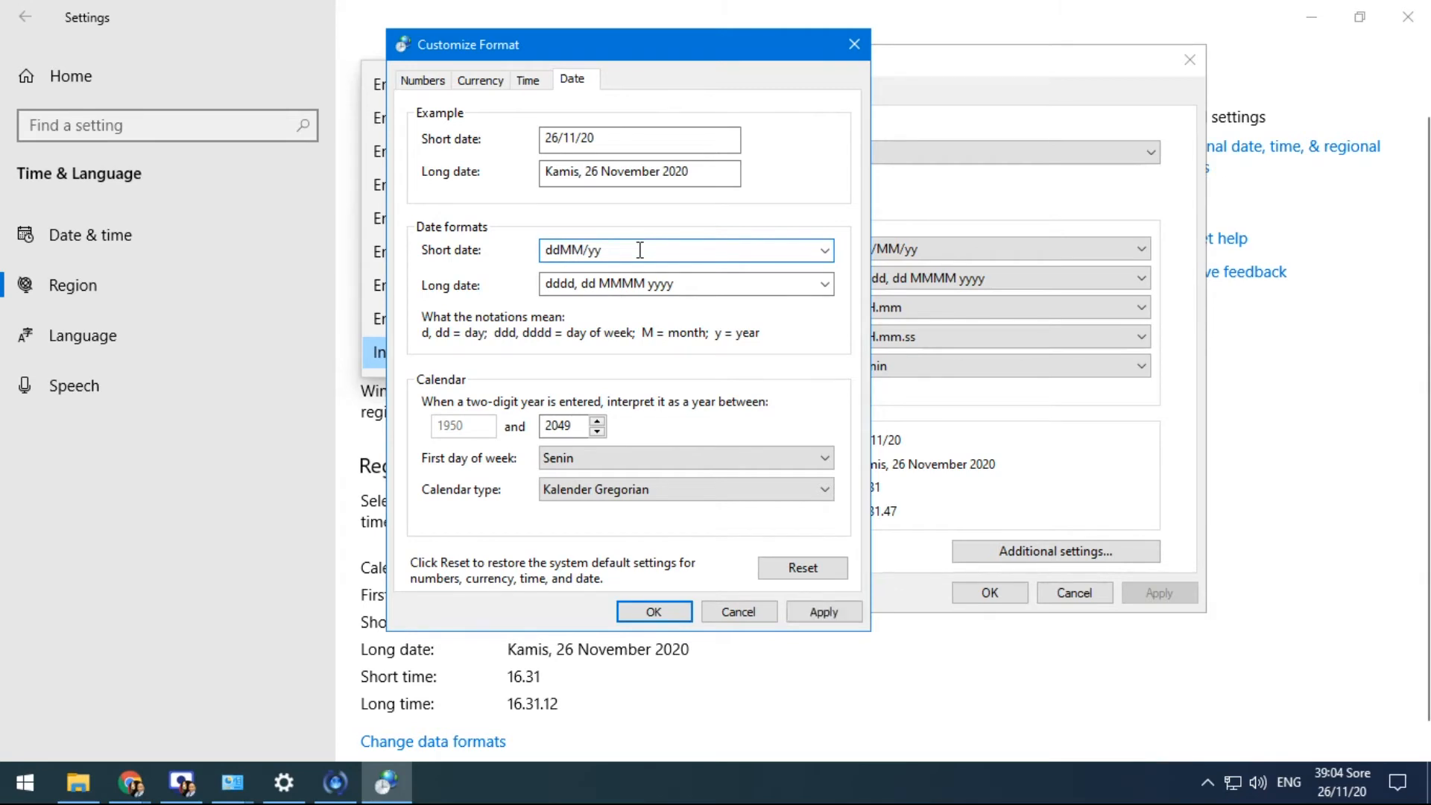
pyautogui.write('-MM-yyyy')
pyautogui.moveTo(640, 249); pyautogui.dragTo(557, 250)
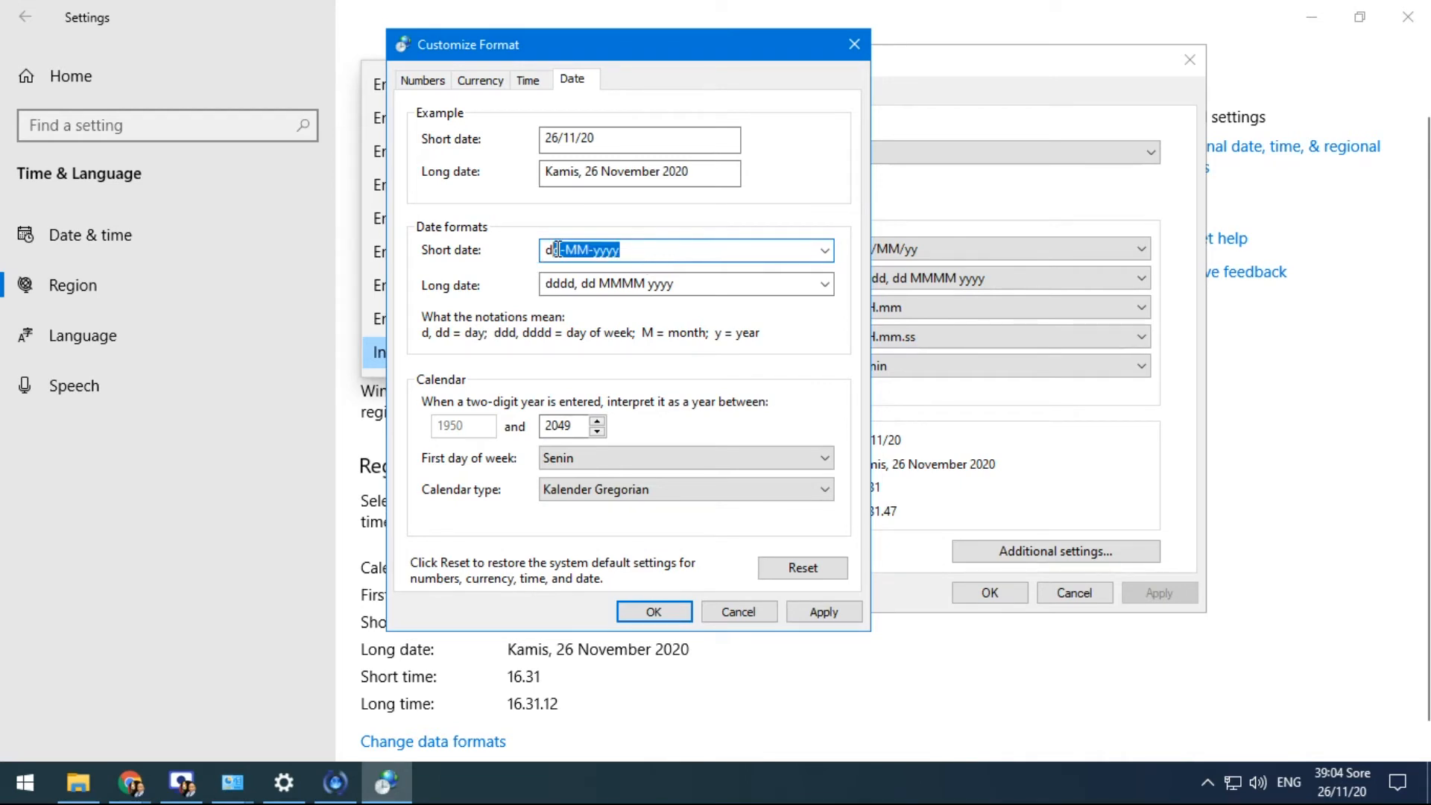
pyautogui.click(604, 251)
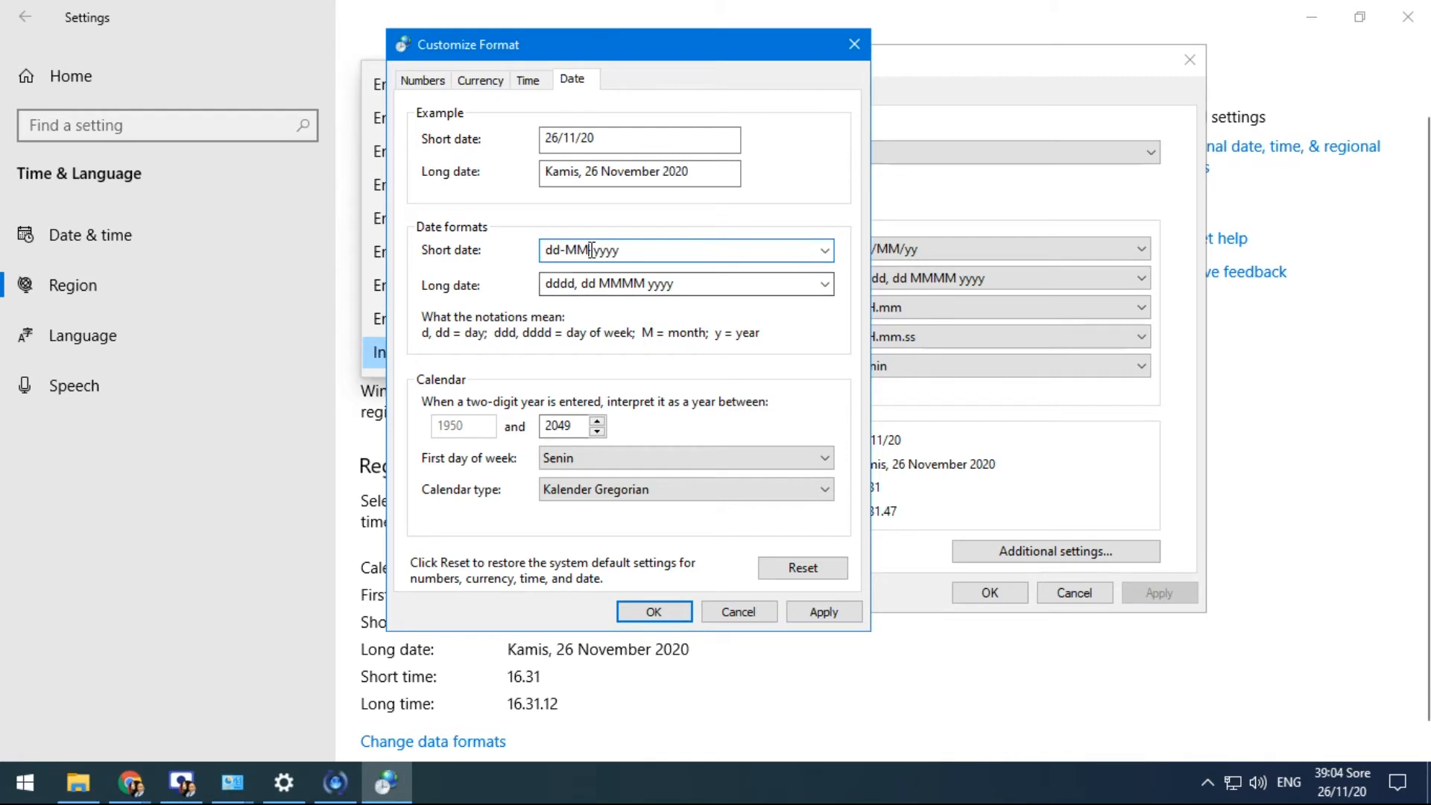
pyautogui.press('BackSpace')
pyautogui.press('BackSpace')
pyautogui.press('BackSpace')
pyautogui.write('mm')
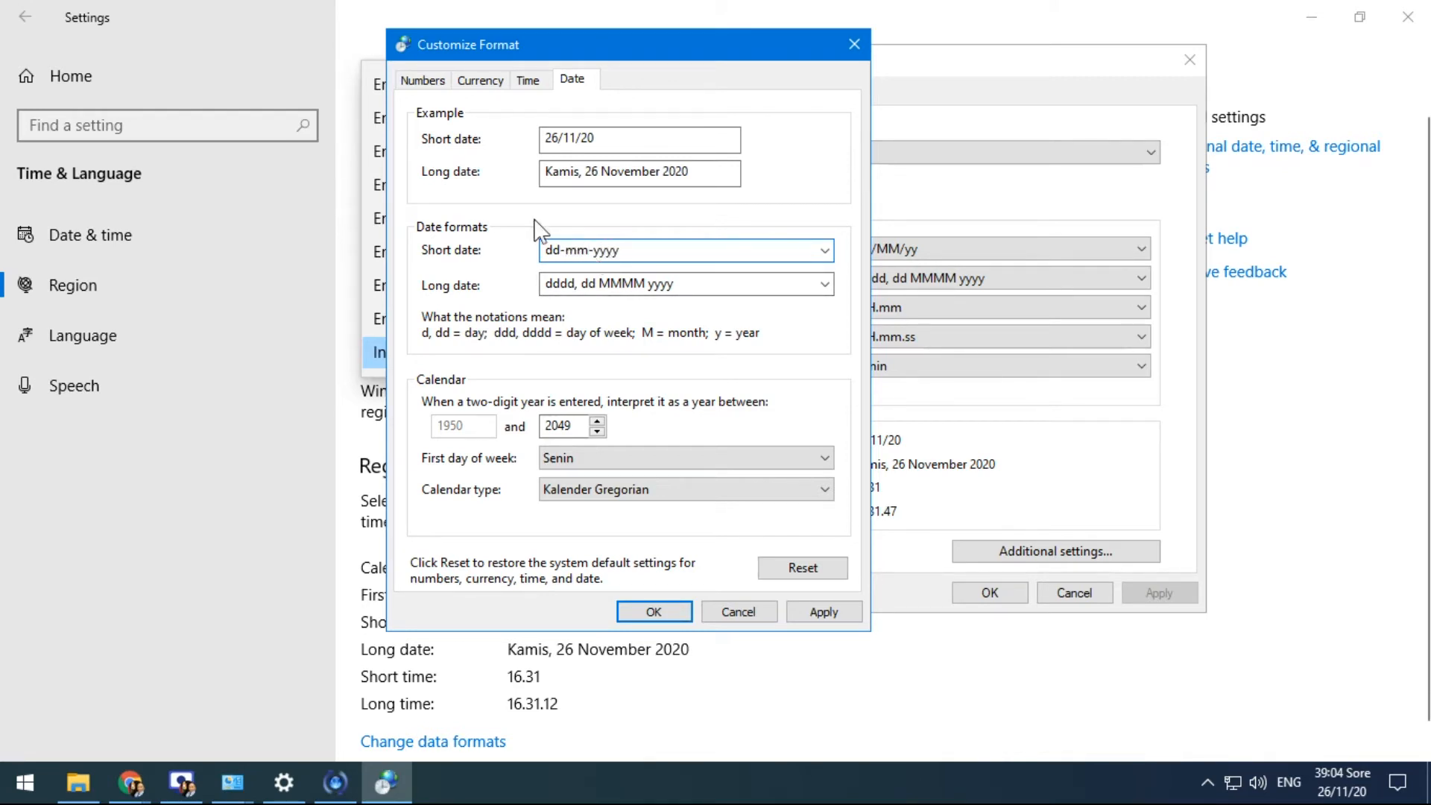
pyautogui.click(848, 618)
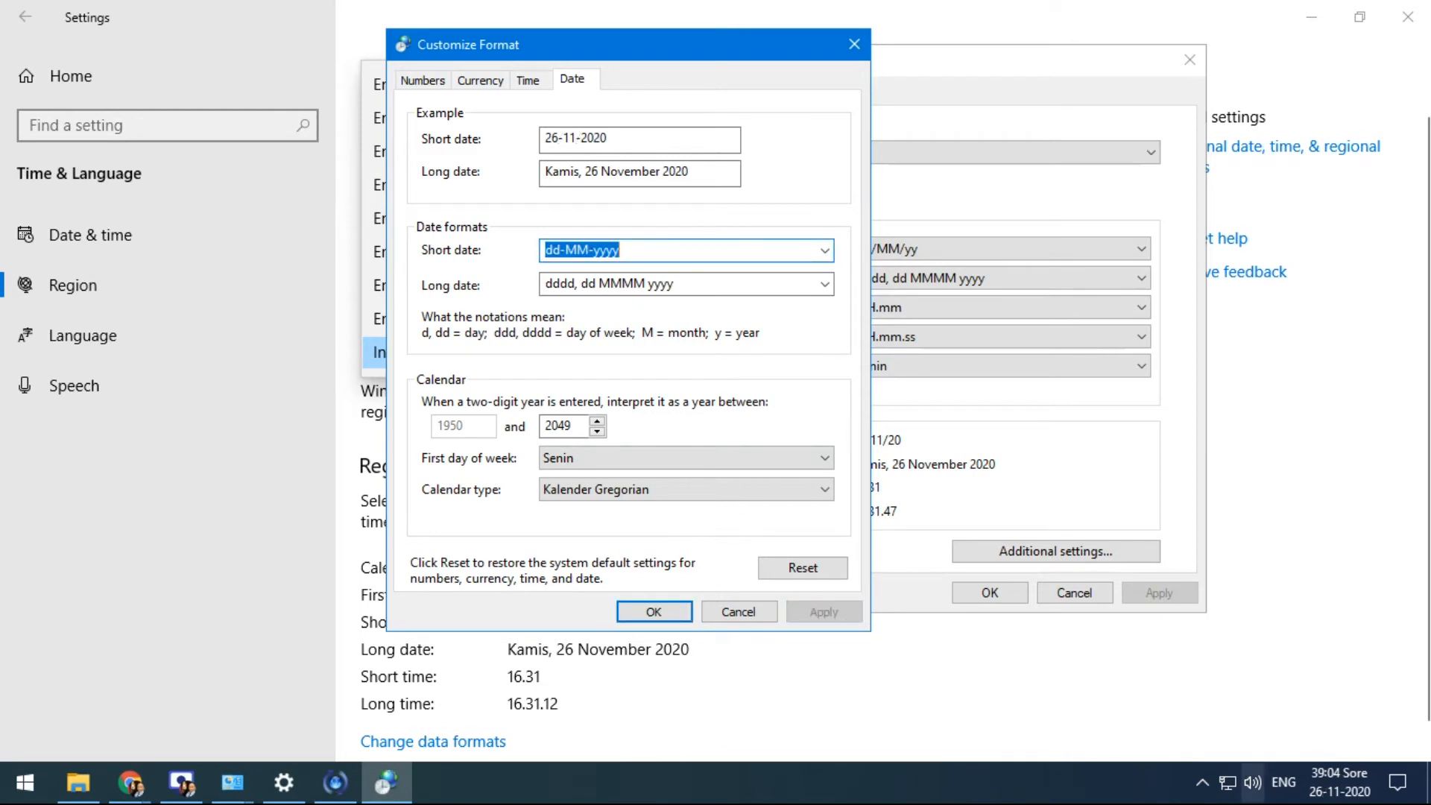
# Step the short date through yyyy and yyyy-MM to yyyy-MM-dd, applying each version
pyautogui.moveTo(1327, 797)
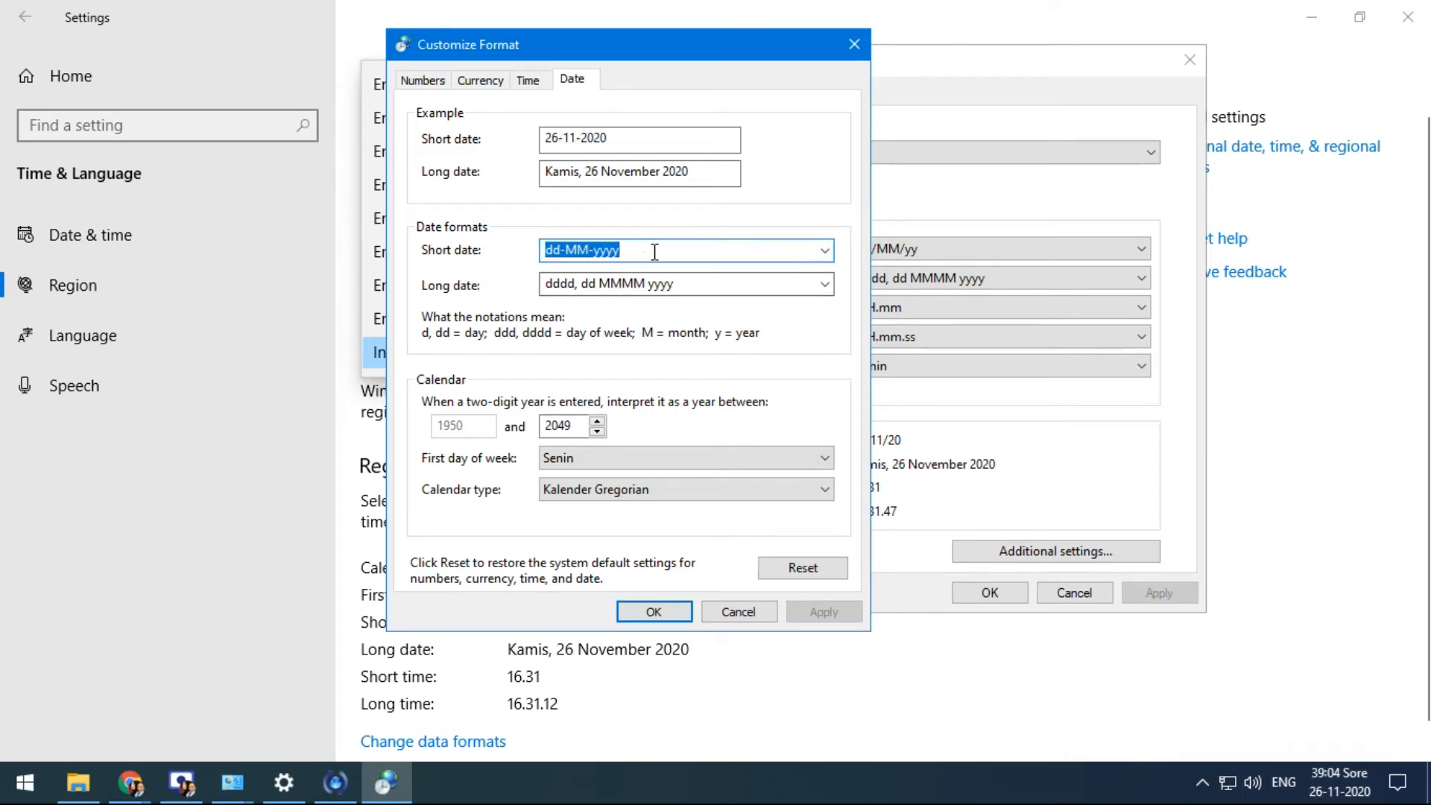
pyautogui.write('y')
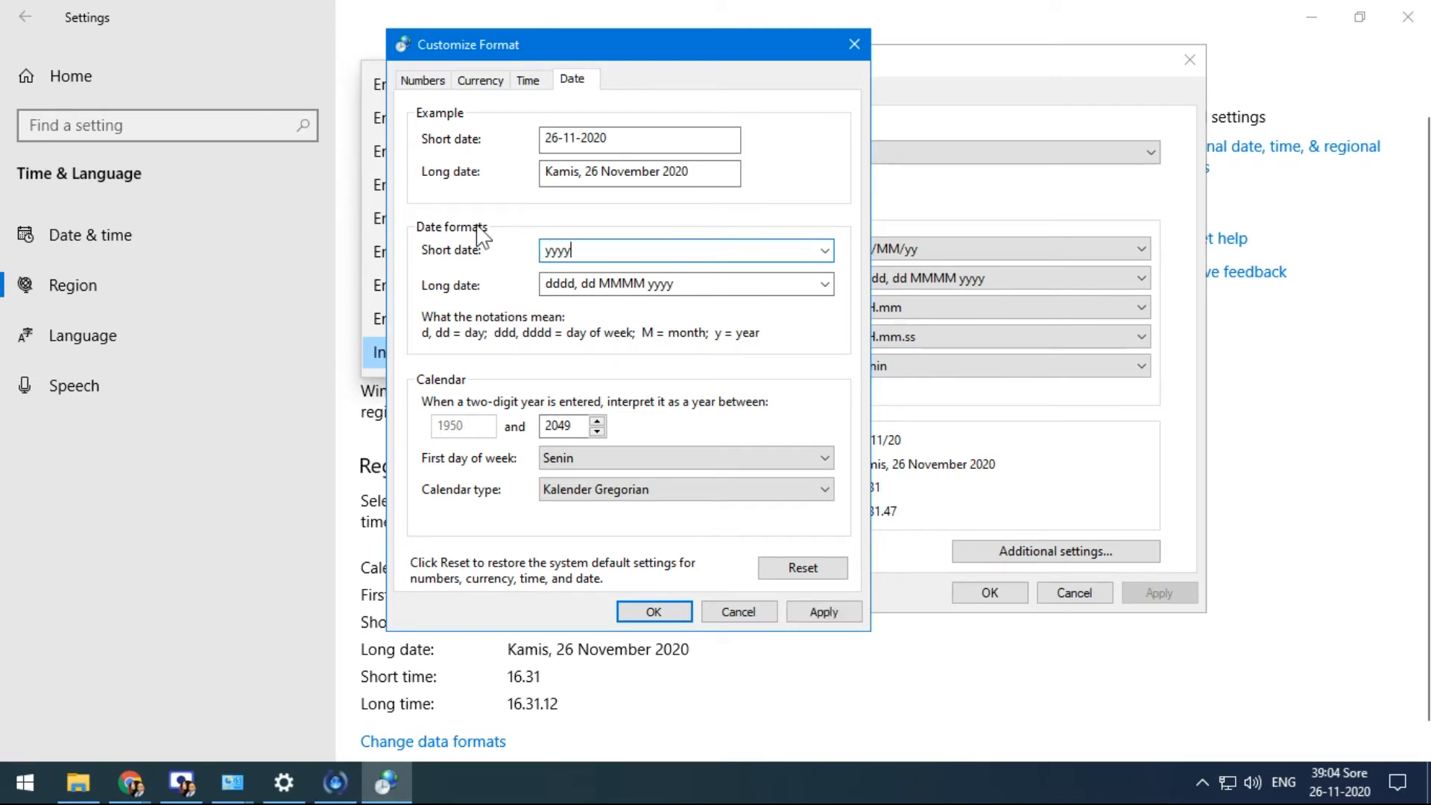
pyautogui.click(823, 614)
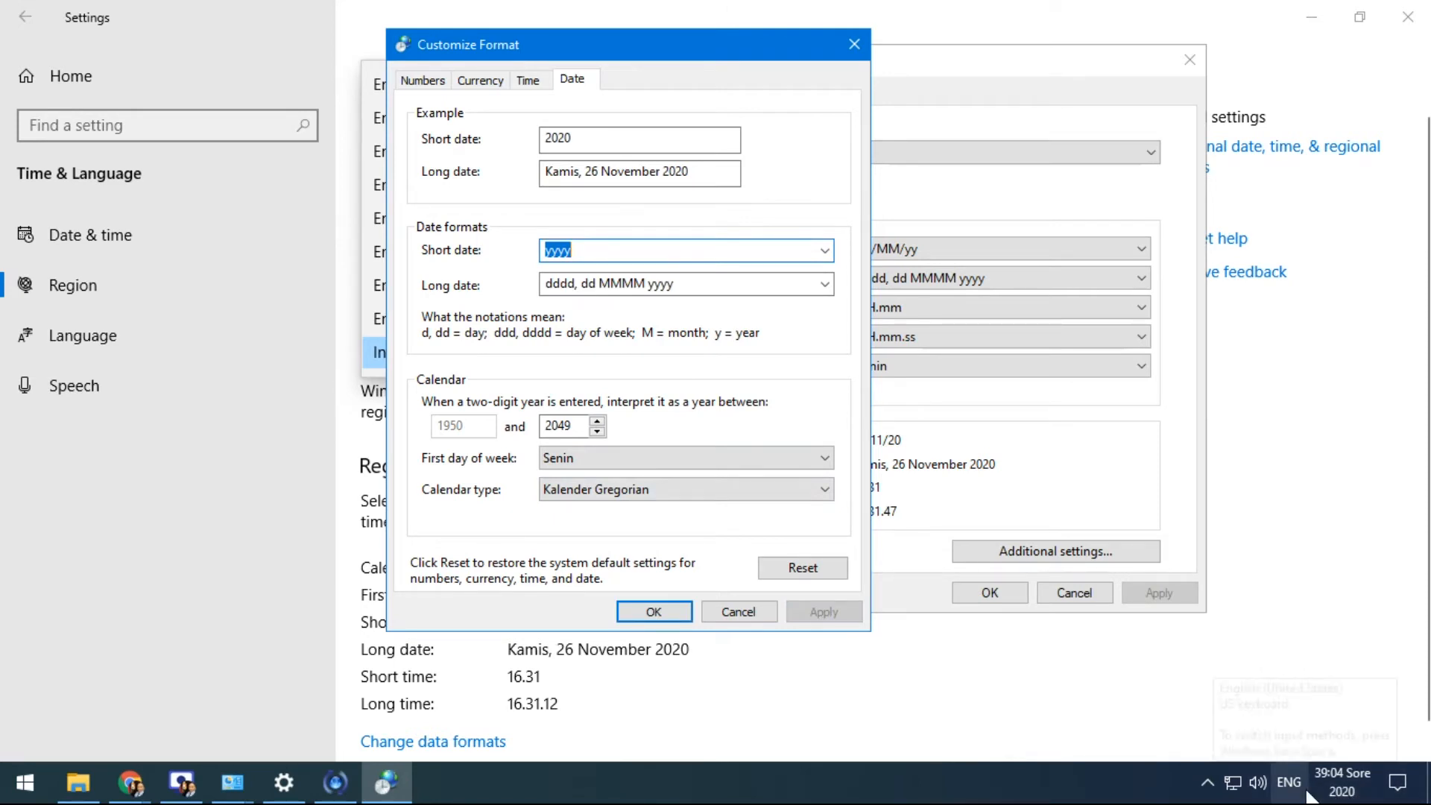
pyautogui.moveTo(594, 253); pyautogui.dragTo(505, 243)
pyautogui.click(581, 249)
pyautogui.write('-mm')
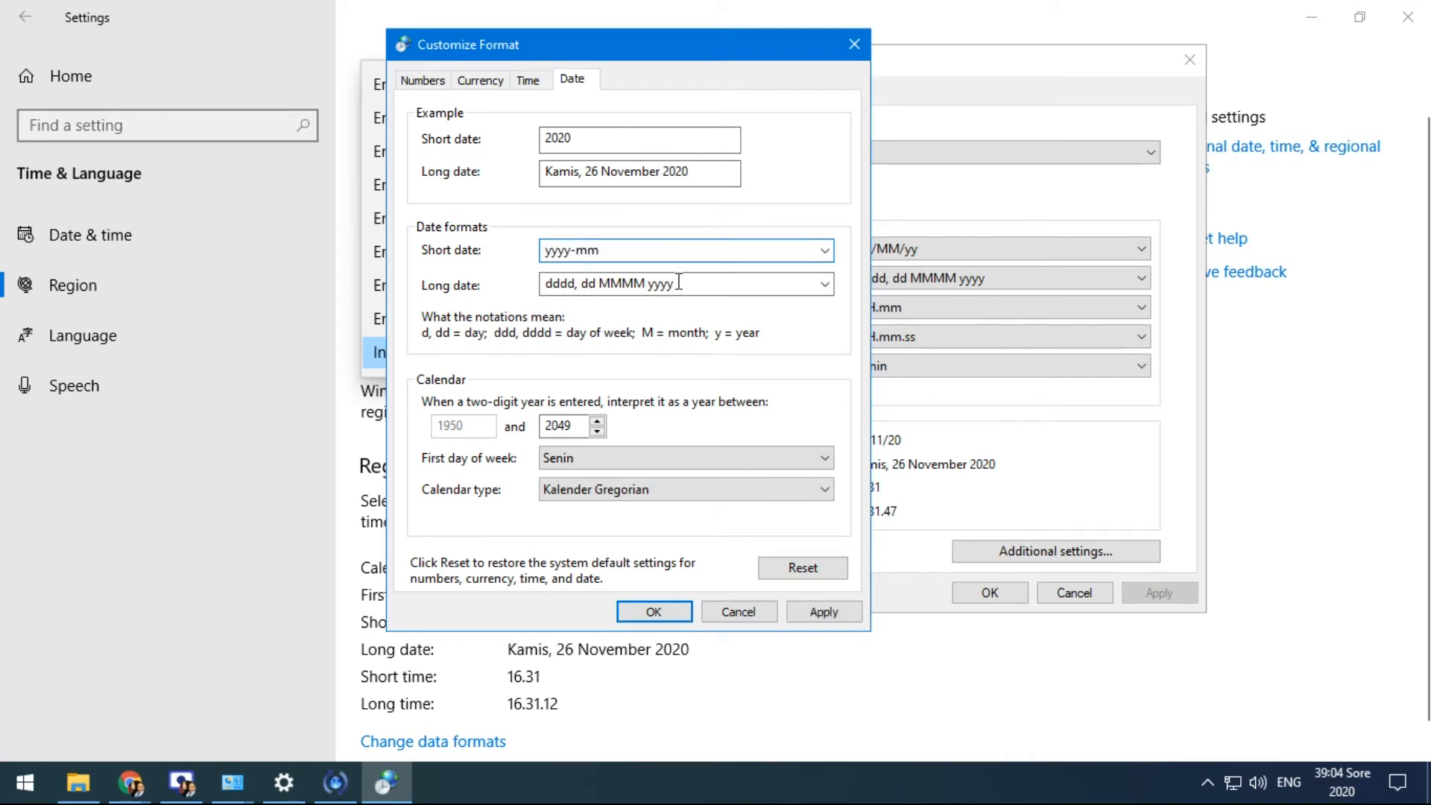
pyautogui.click(824, 611)
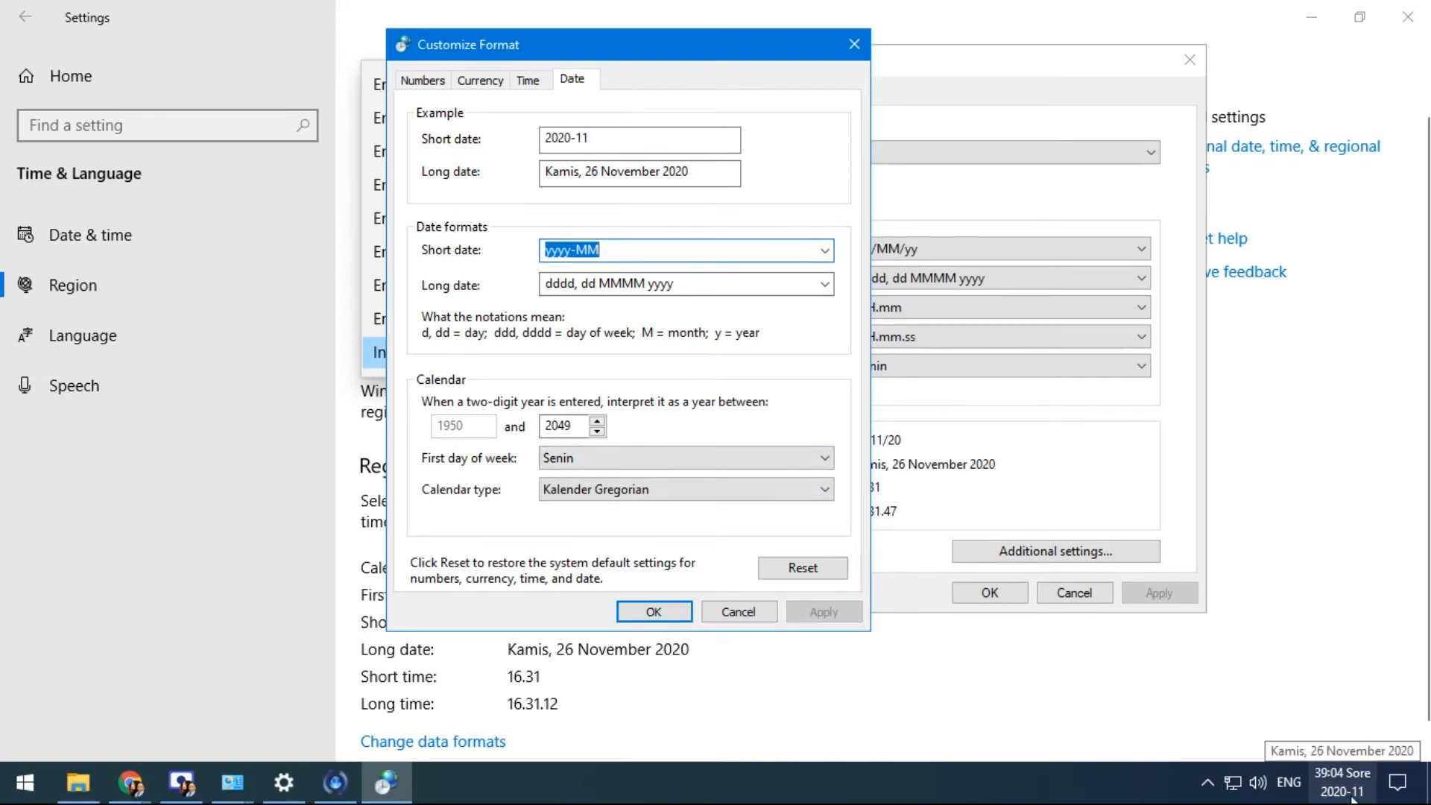
pyautogui.click(623, 249)
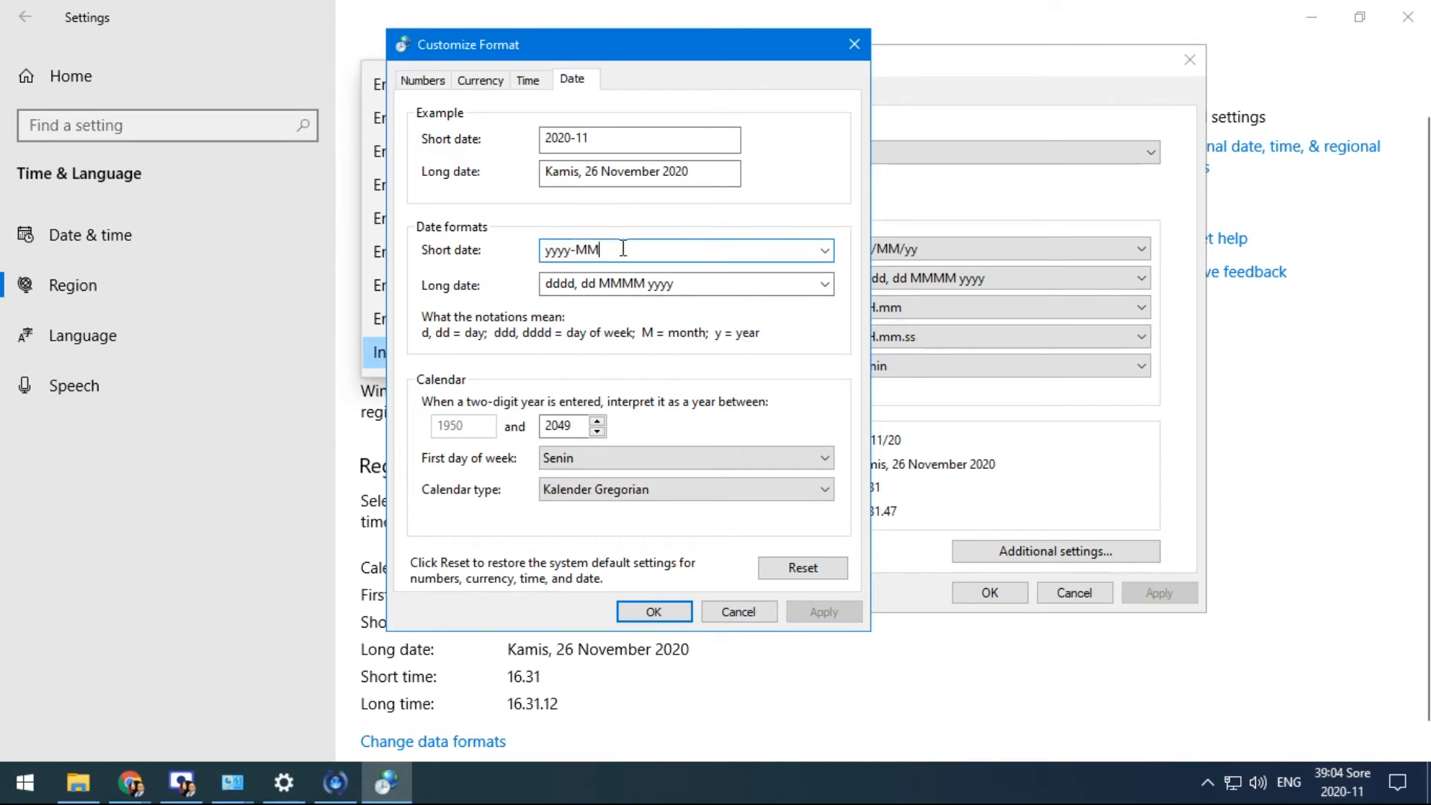
pyautogui.write('-dd')
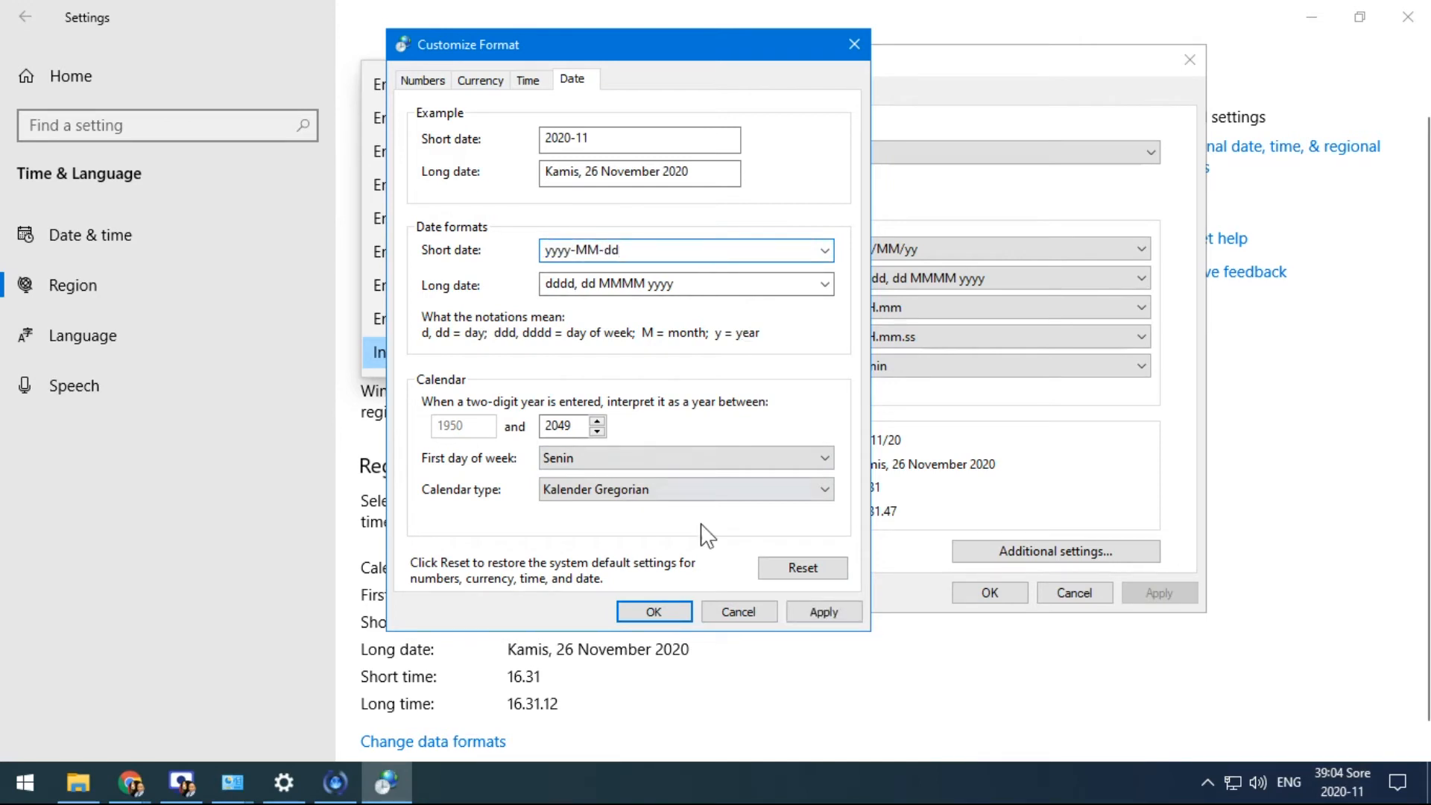
pyautogui.click(823, 613)
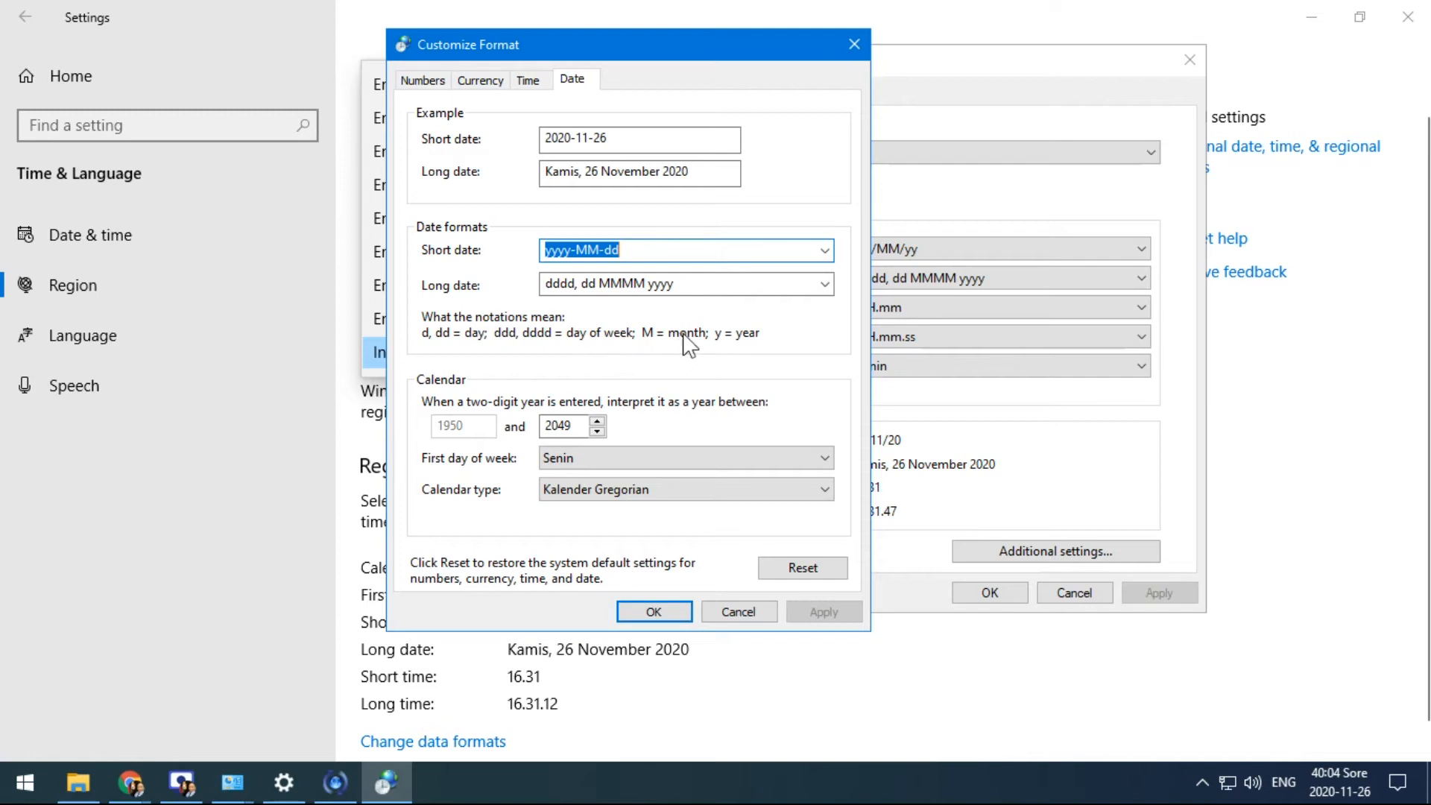
# Shorten the long date to ddd, dd MMM yyyy, apply it, and verify Kam, 26 Nov 2020 in the calendar
pyautogui.click(649, 281)
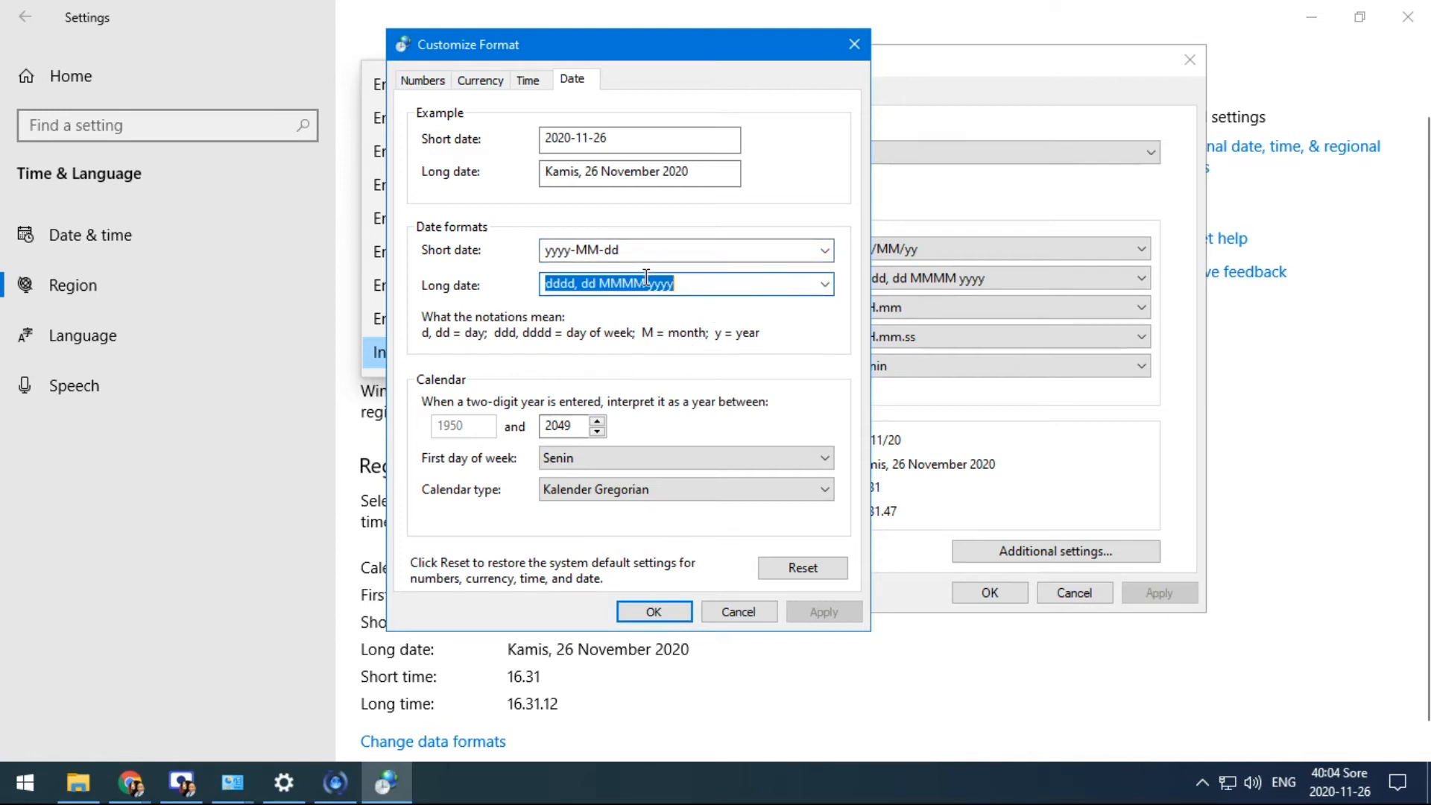
pyautogui.click(1319, 781)
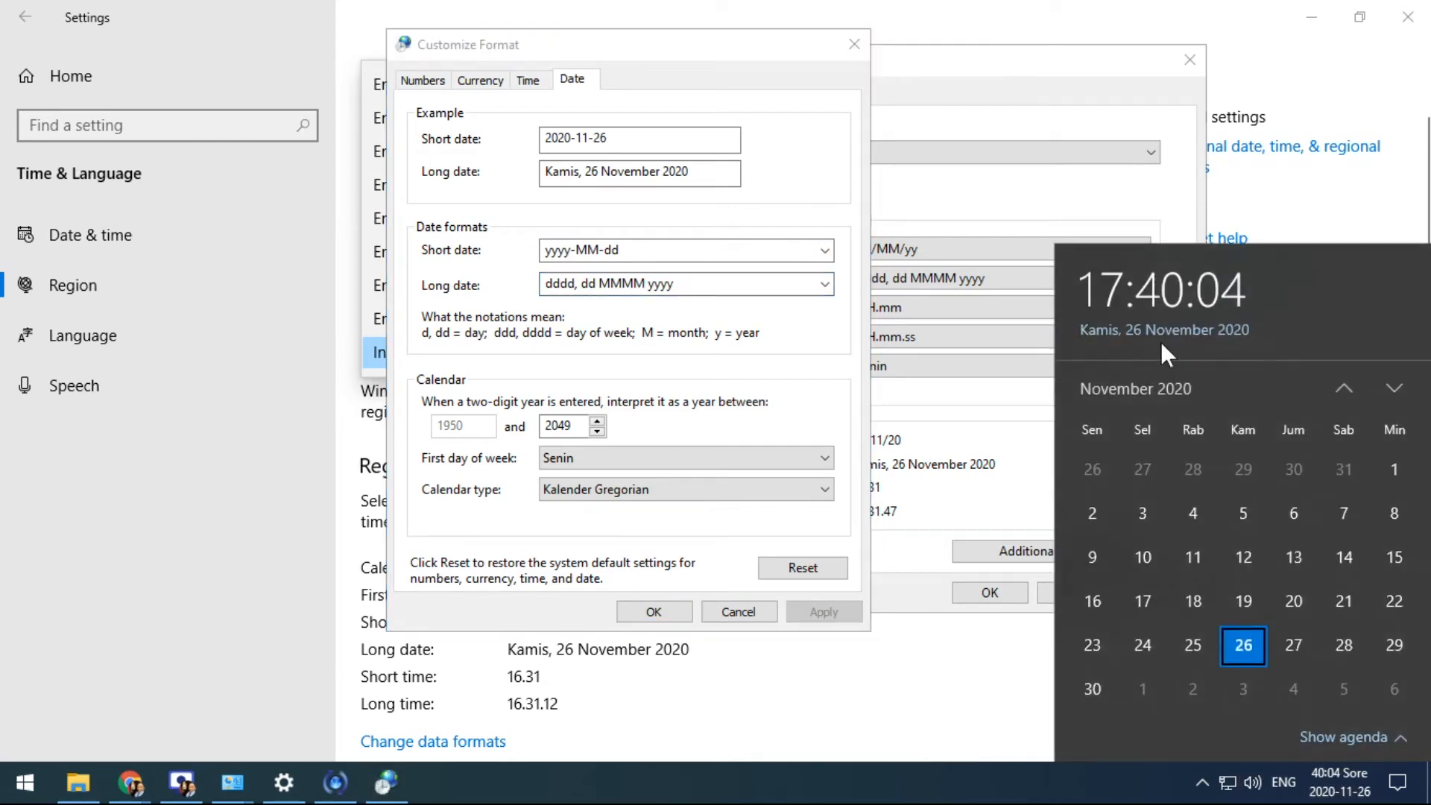
pyautogui.click(569, 283)
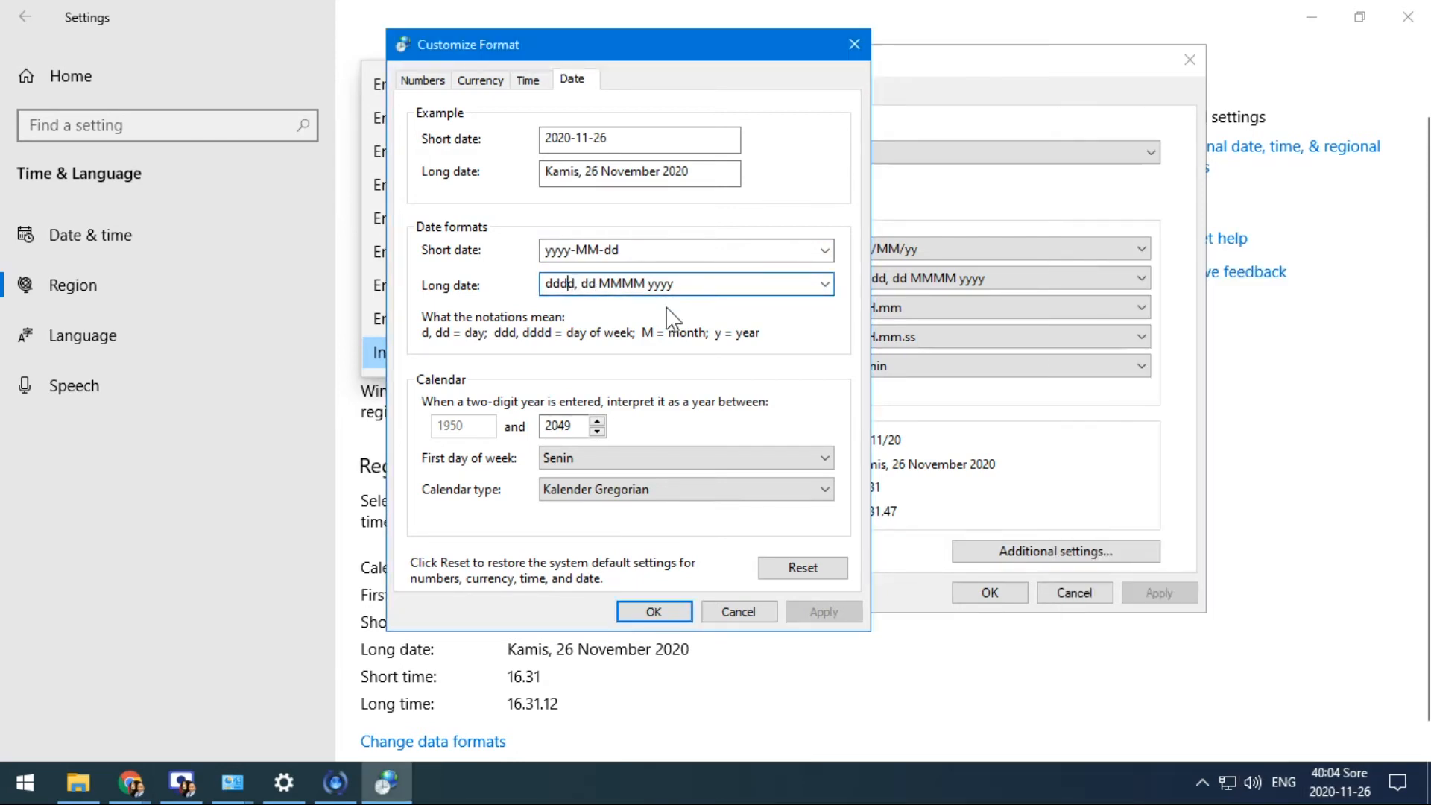
pyautogui.press('BackSpace')
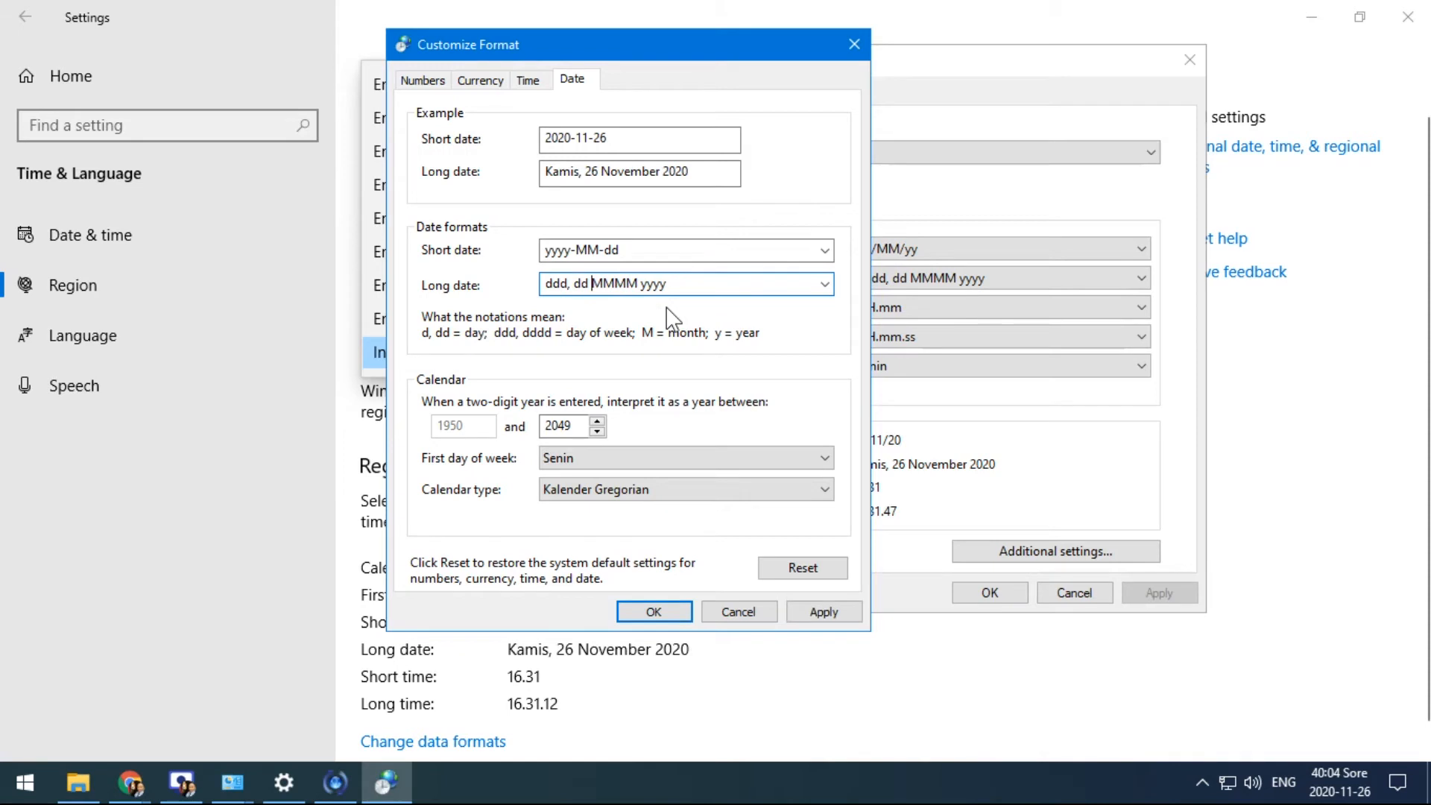
pyautogui.press('BackSpace')
pyautogui.click(824, 612)
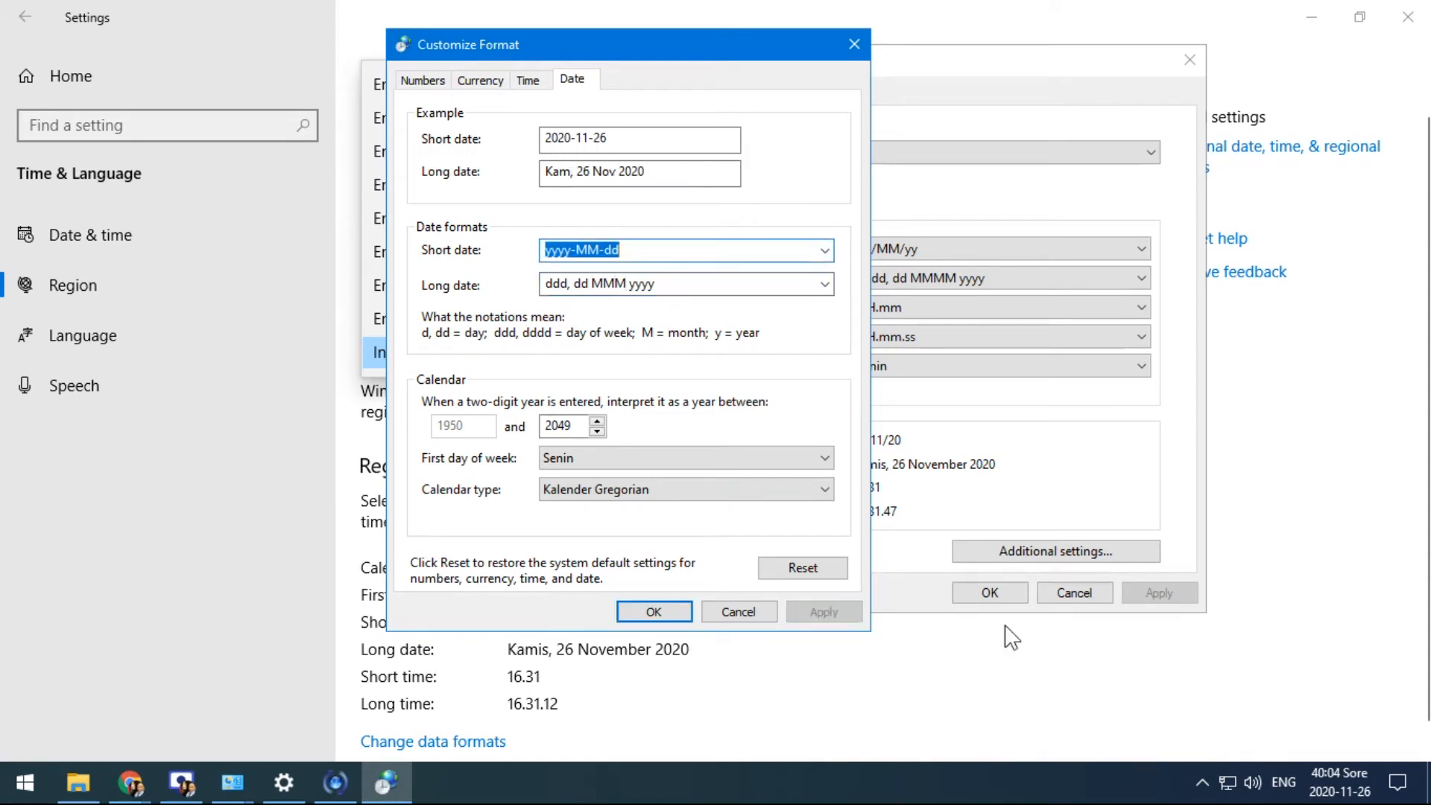
pyautogui.click(1330, 775)
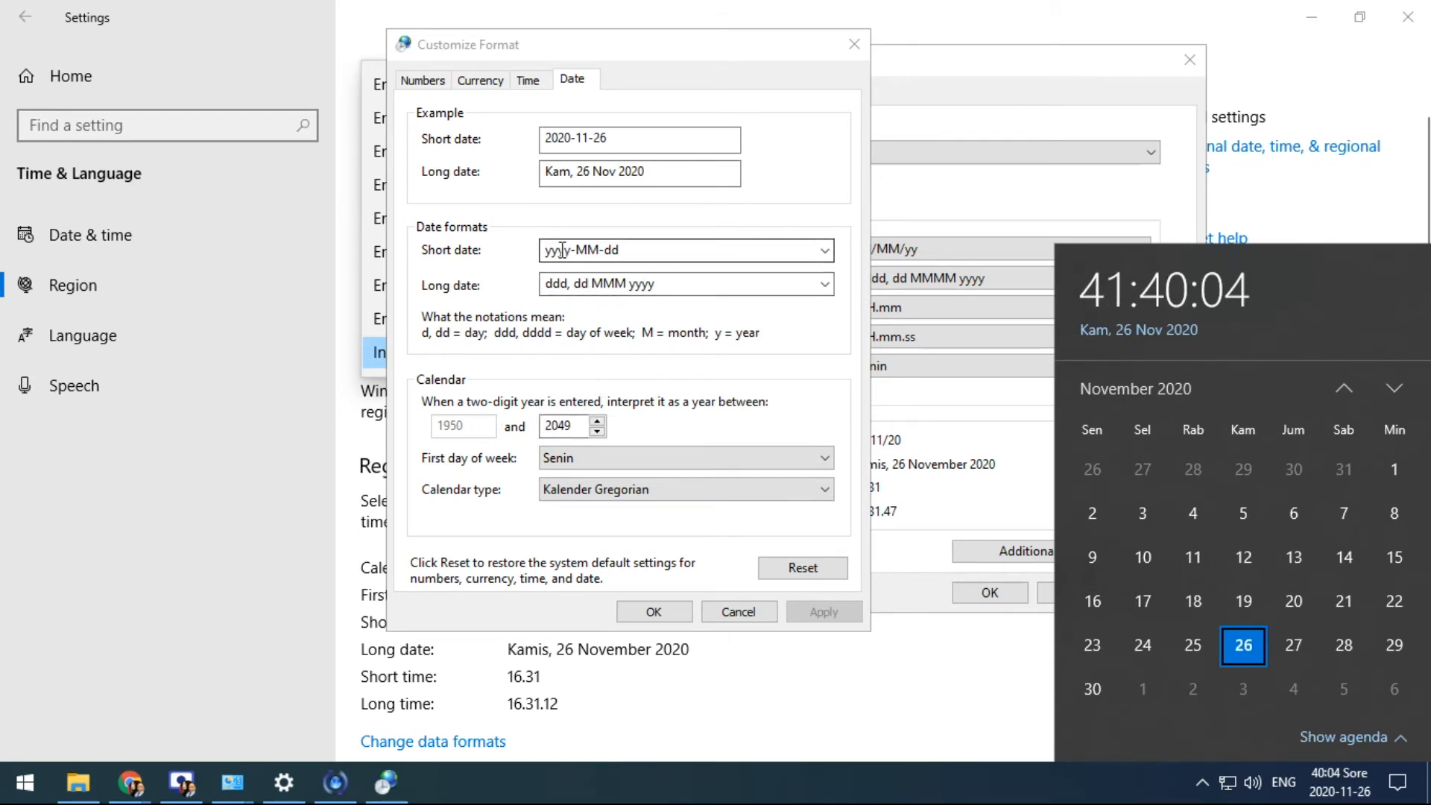
# Trim years to two digits: short date yy-MM-dd, long date ddd, dd MMM yy
pyautogui.moveTo(560, 251); pyautogui.dragTo(540, 251)
pyautogui.press('BackSpace')
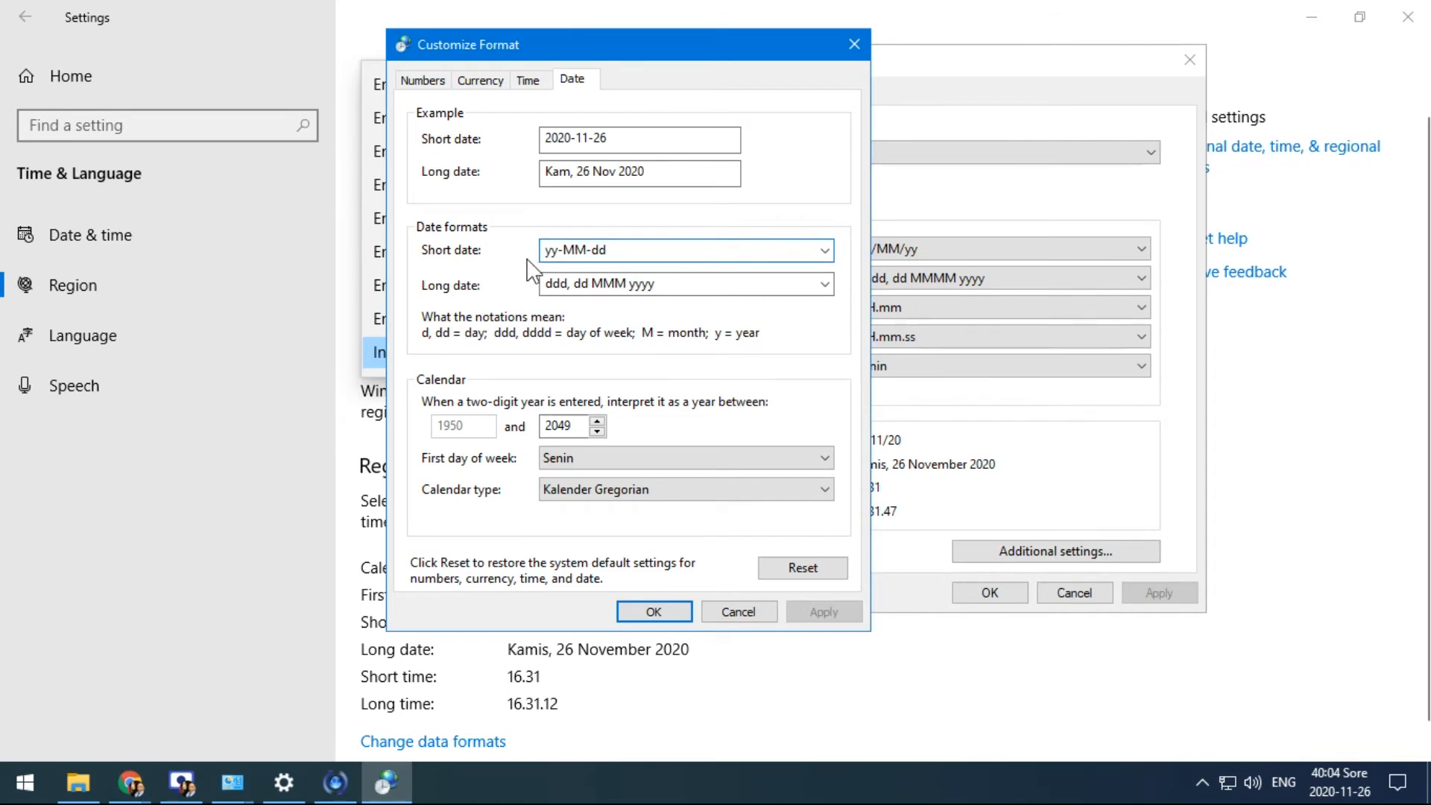
pyautogui.click(643, 286)
pyautogui.click(663, 285)
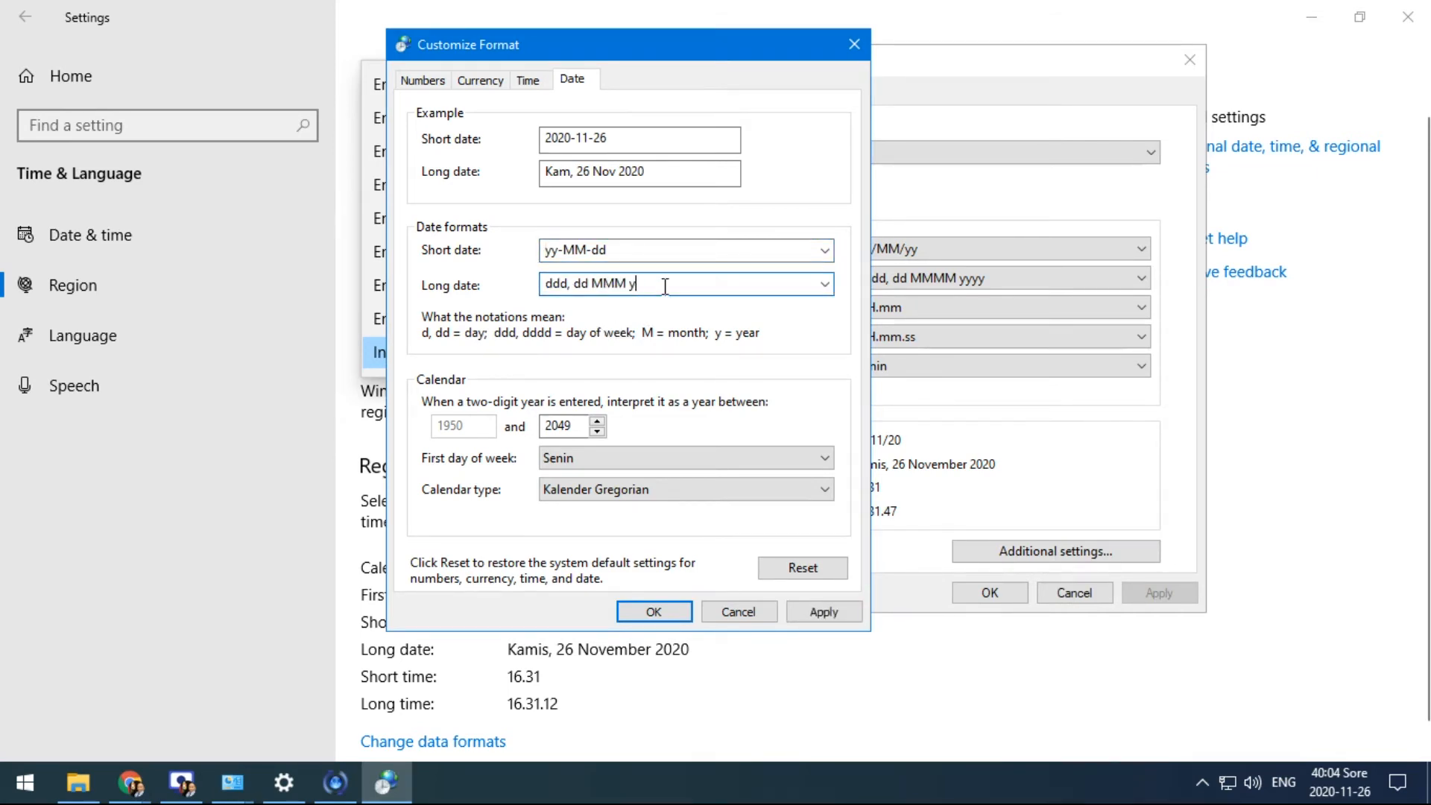
pyautogui.write('y')
pyautogui.click(557, 251)
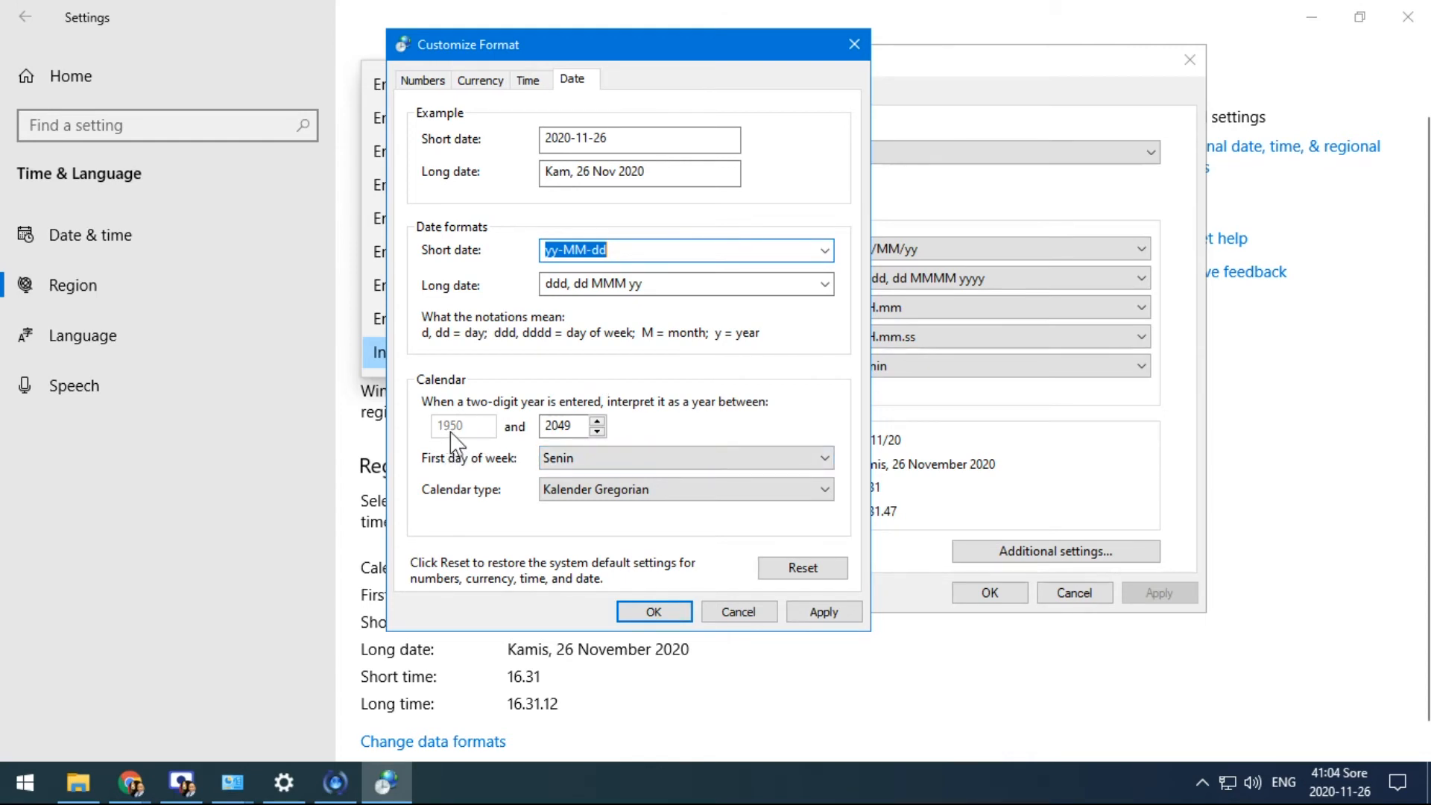
# Raise the two-digit year range upper limit to 2051 and check today's date
pyautogui.click(559, 255)
pyautogui.click(565, 426)
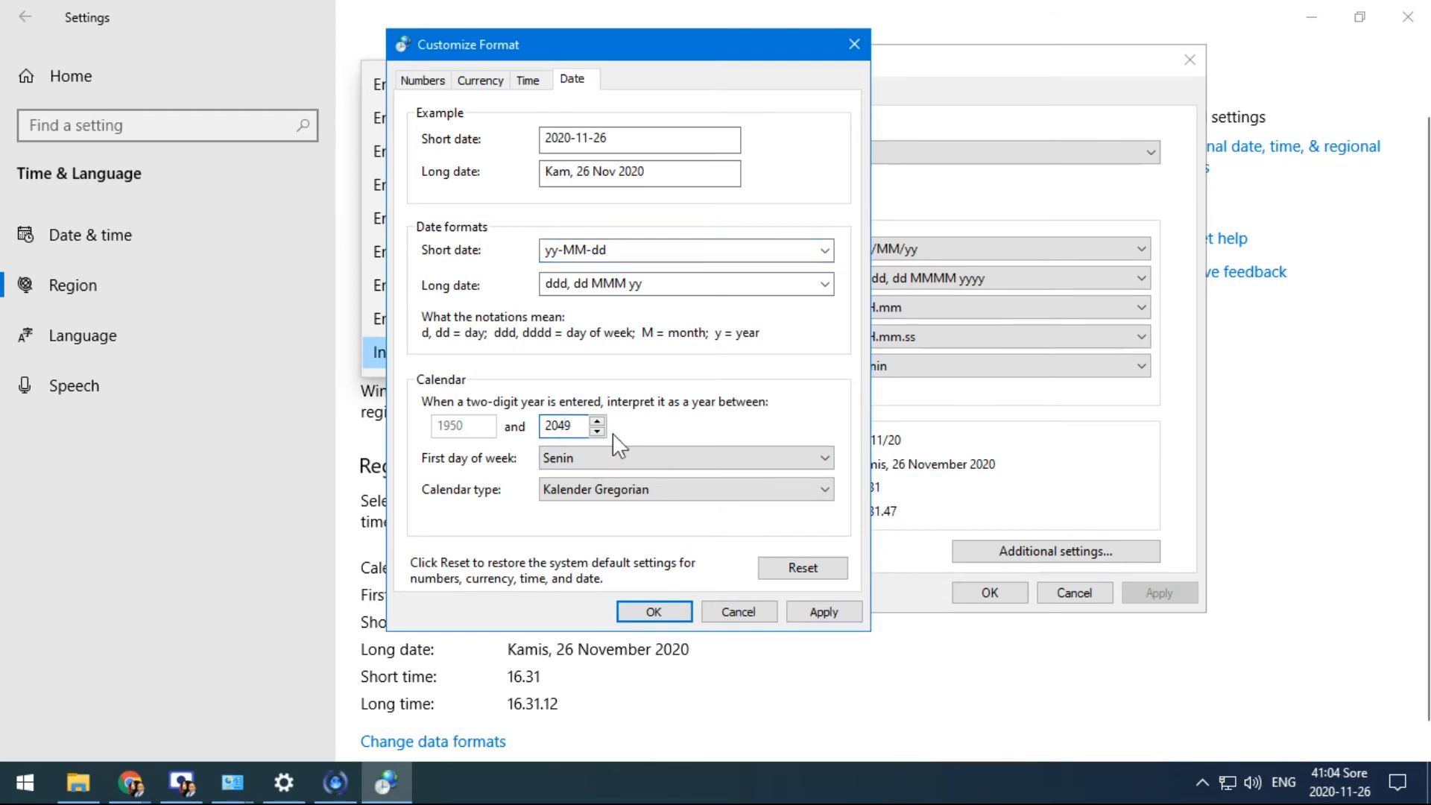
pyautogui.click(597, 421)
pyautogui.click(597, 422)
pyautogui.click(1340, 775)
# Make Selasa the first day of the week, apply, and check the taskbar date
pyautogui.click(587, 457)
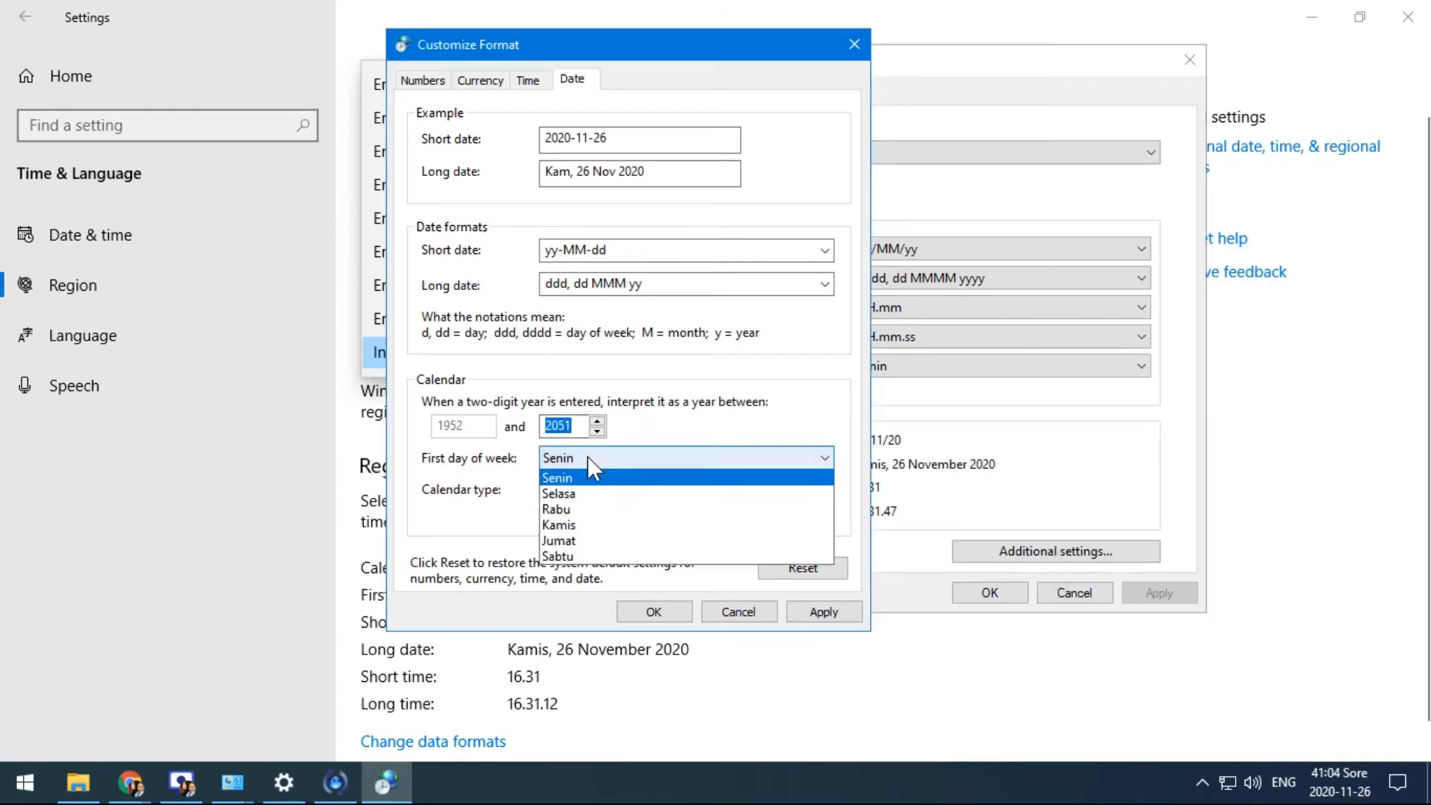
pyautogui.click(583, 510)
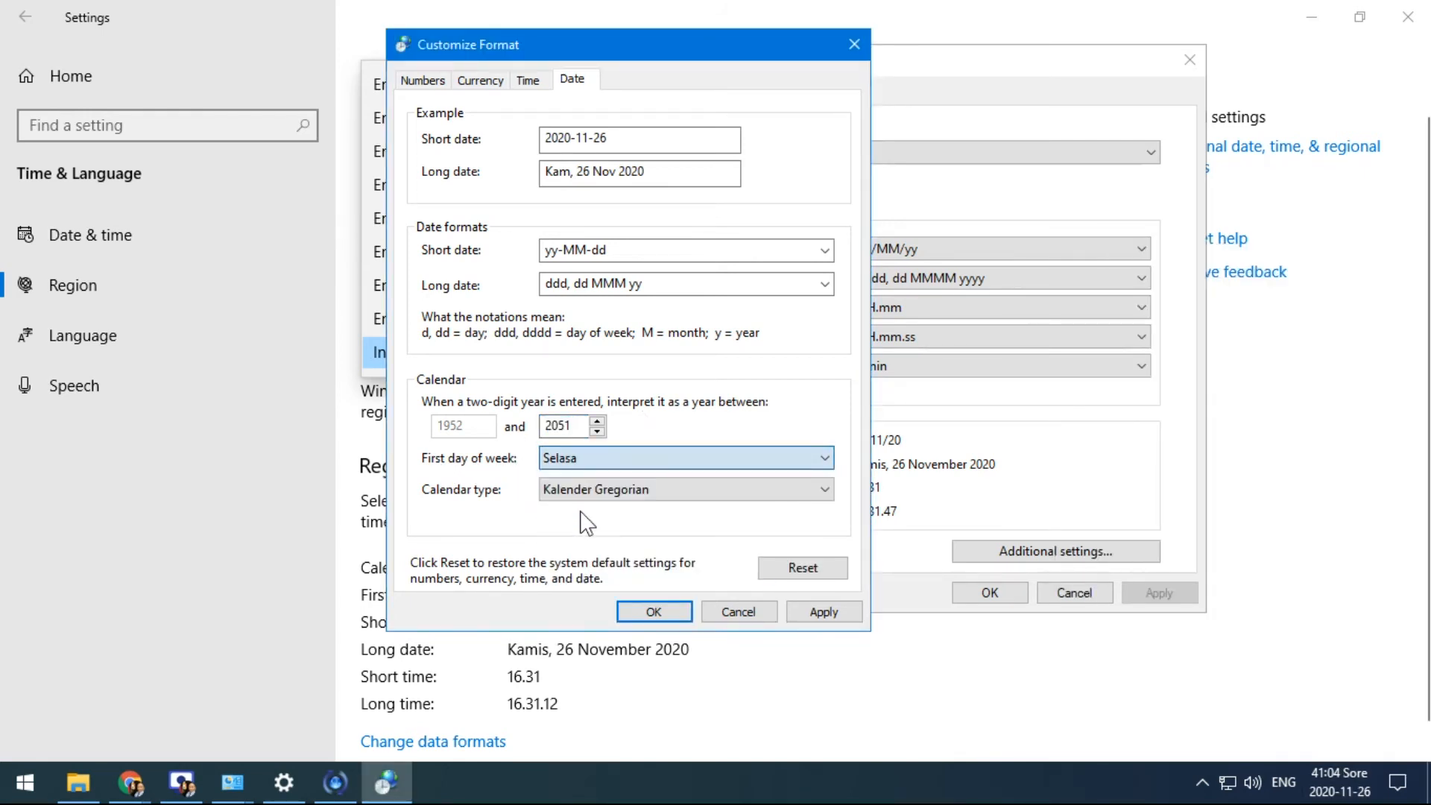
pyautogui.click(824, 612)
pyautogui.click(1339, 781)
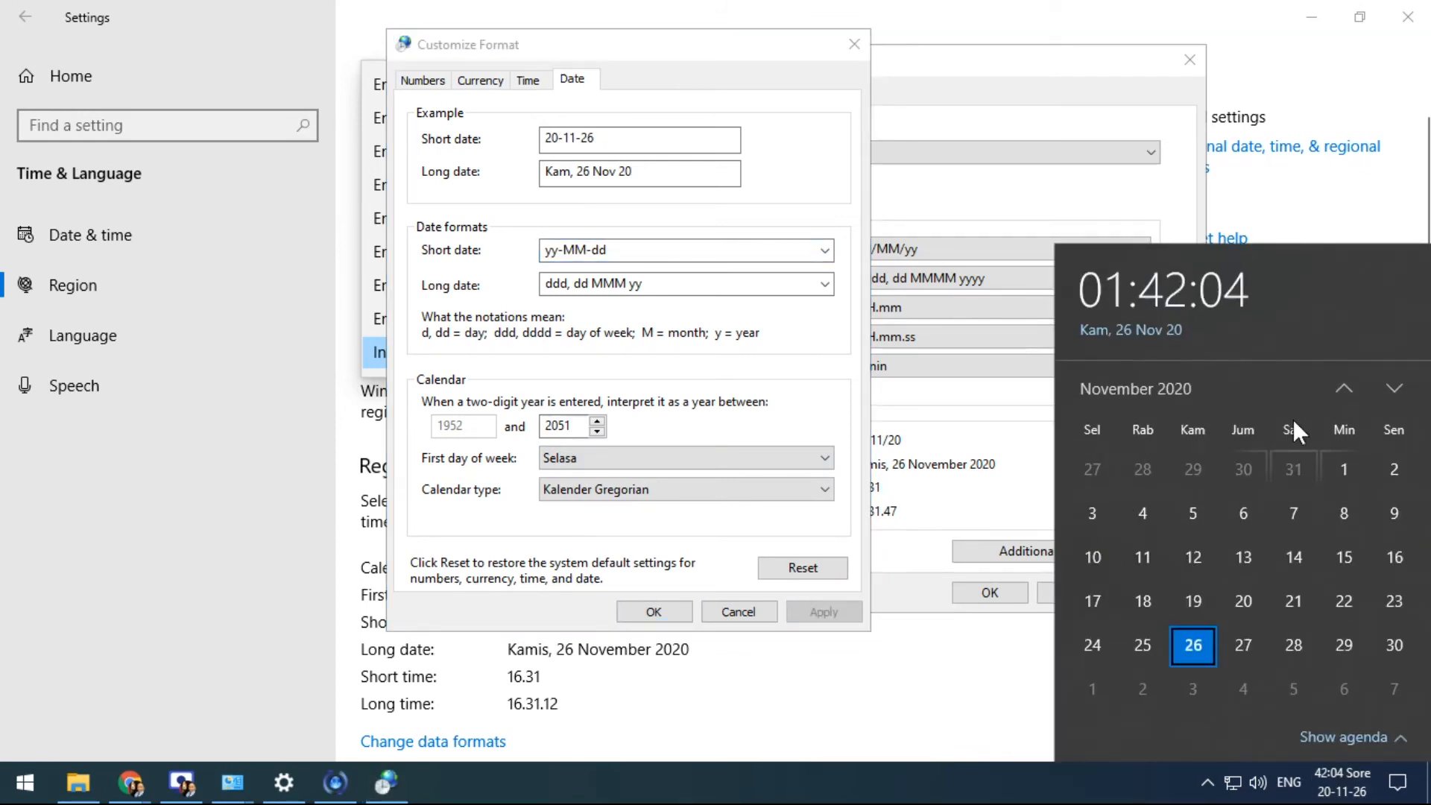
# Look over the calendar type choices, then request removal of all format customizations
pyautogui.click(600, 489)
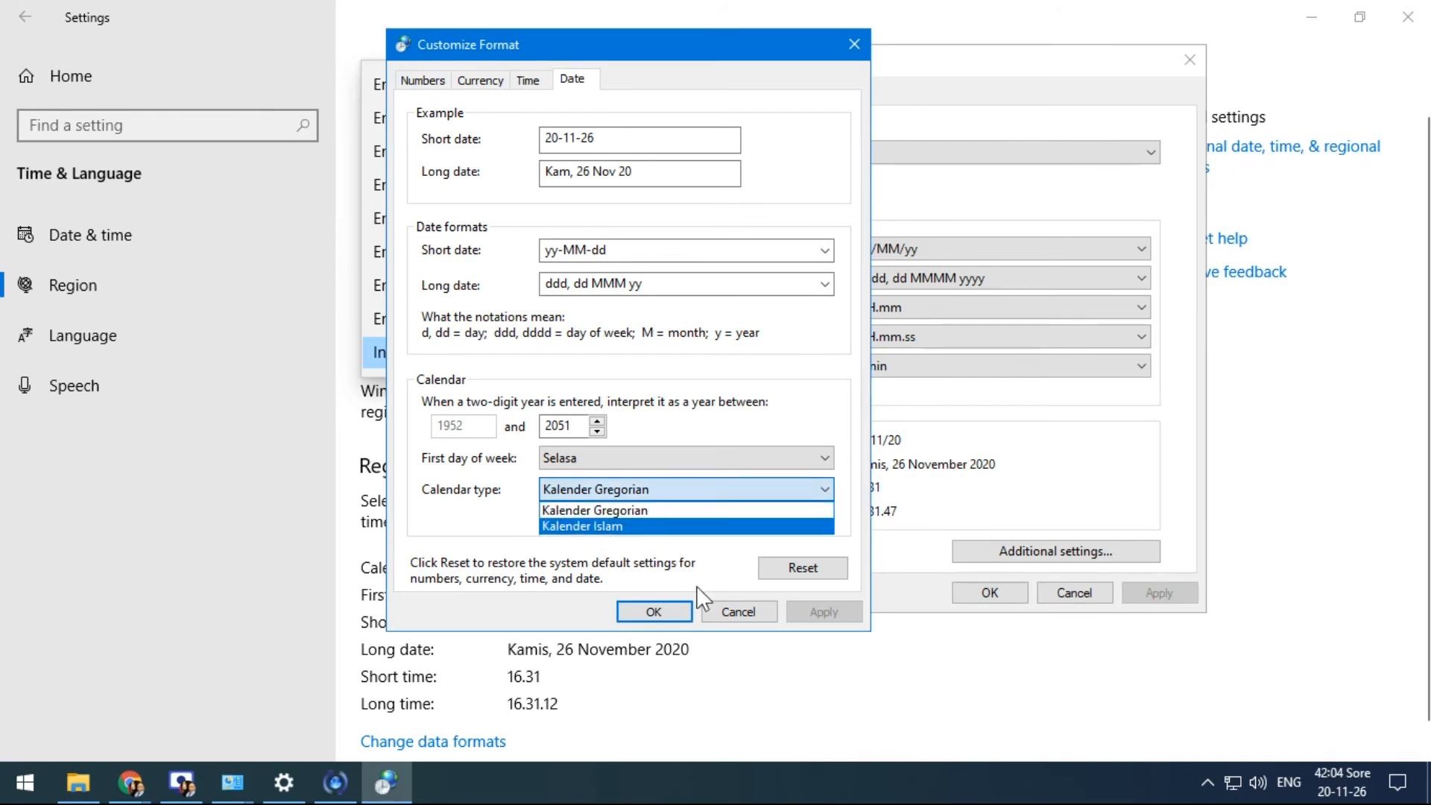
pyautogui.moveTo(630, 47); pyautogui.dragTo(947, 90)
pyautogui.moveTo(842, 88); pyautogui.dragTo(515, 56)
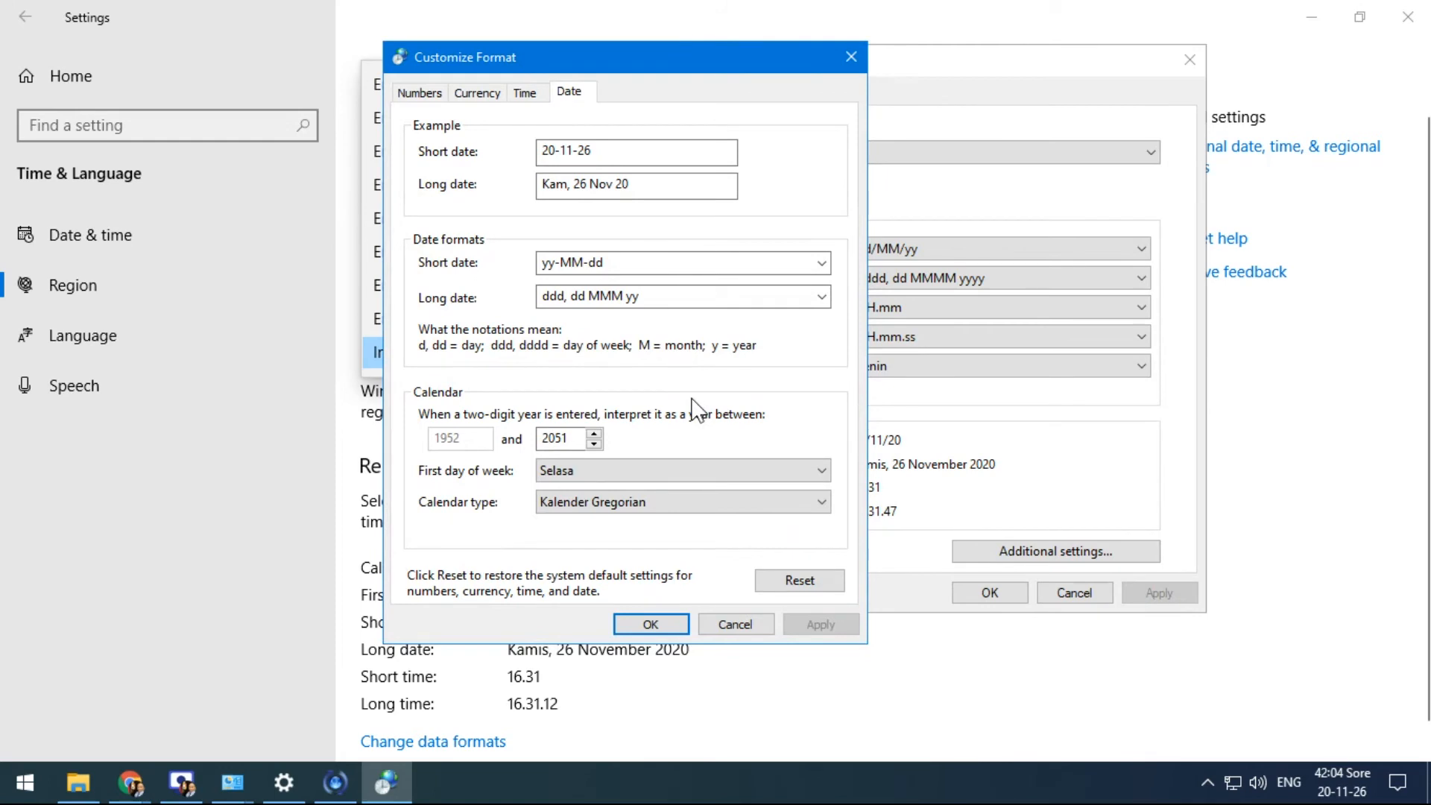
pyautogui.click(798, 580)
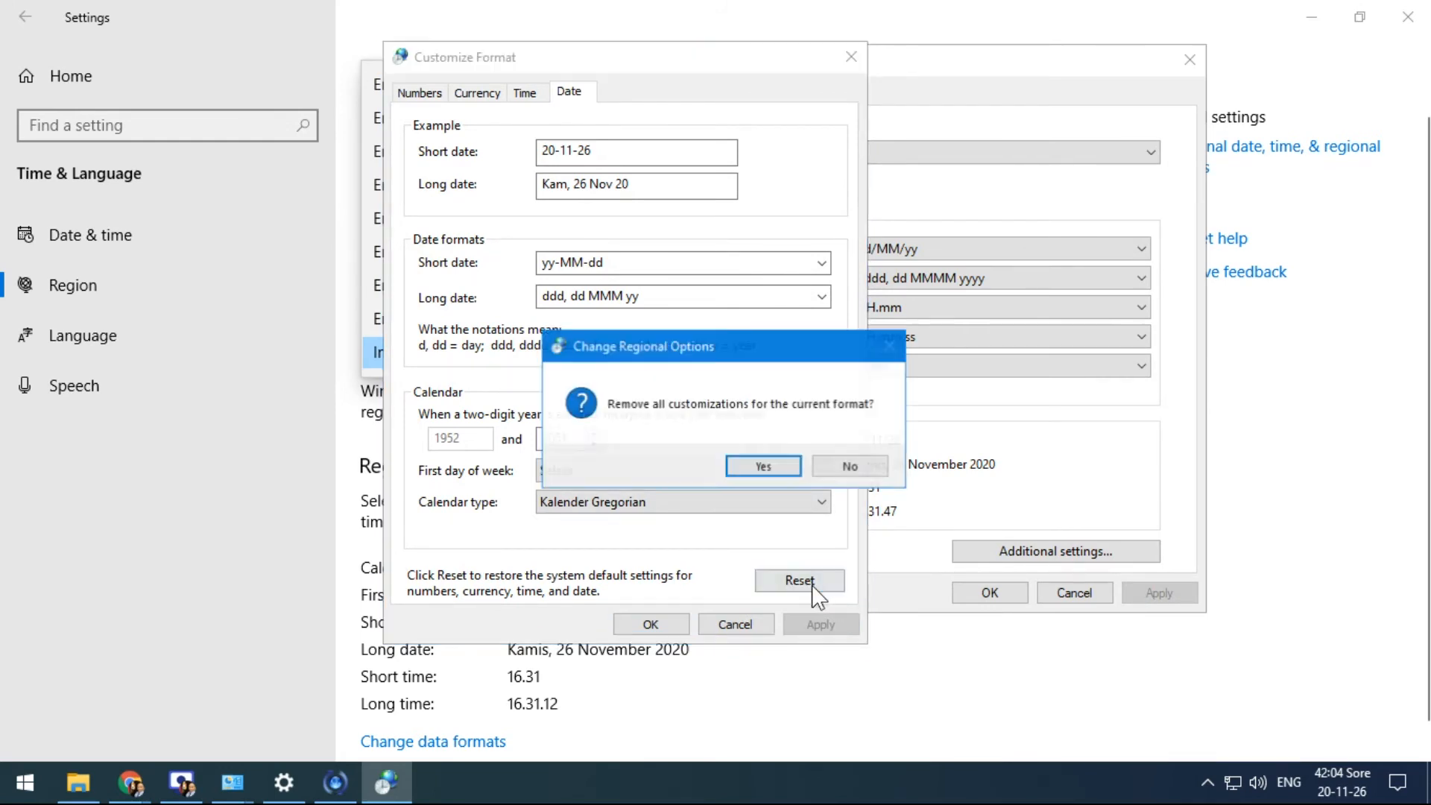
# Reset the date and time formats to Indonesian defaults (dd/MM/yyyy, HH.mm) and close Customize Format
pyautogui.click(763, 467)
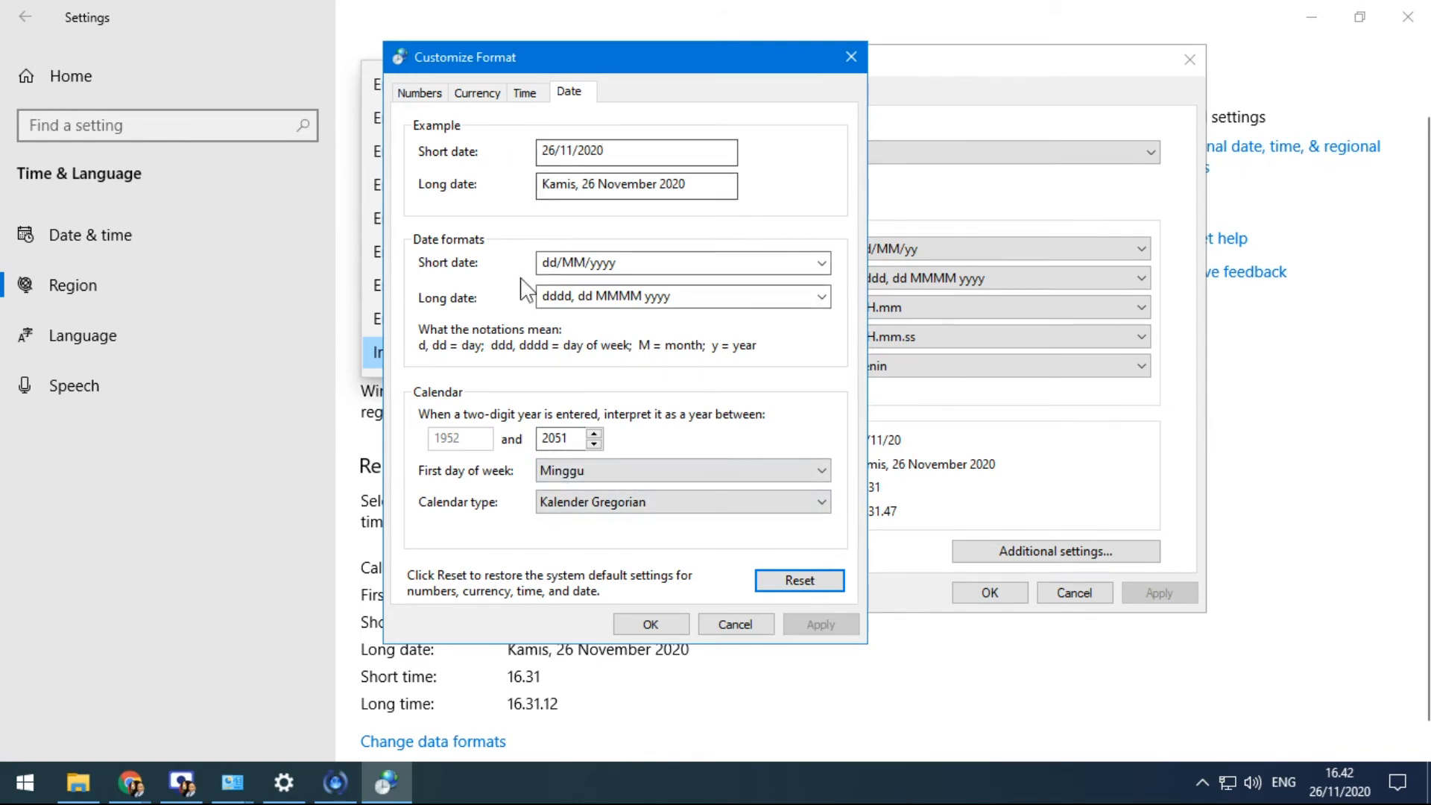
pyautogui.click(527, 95)
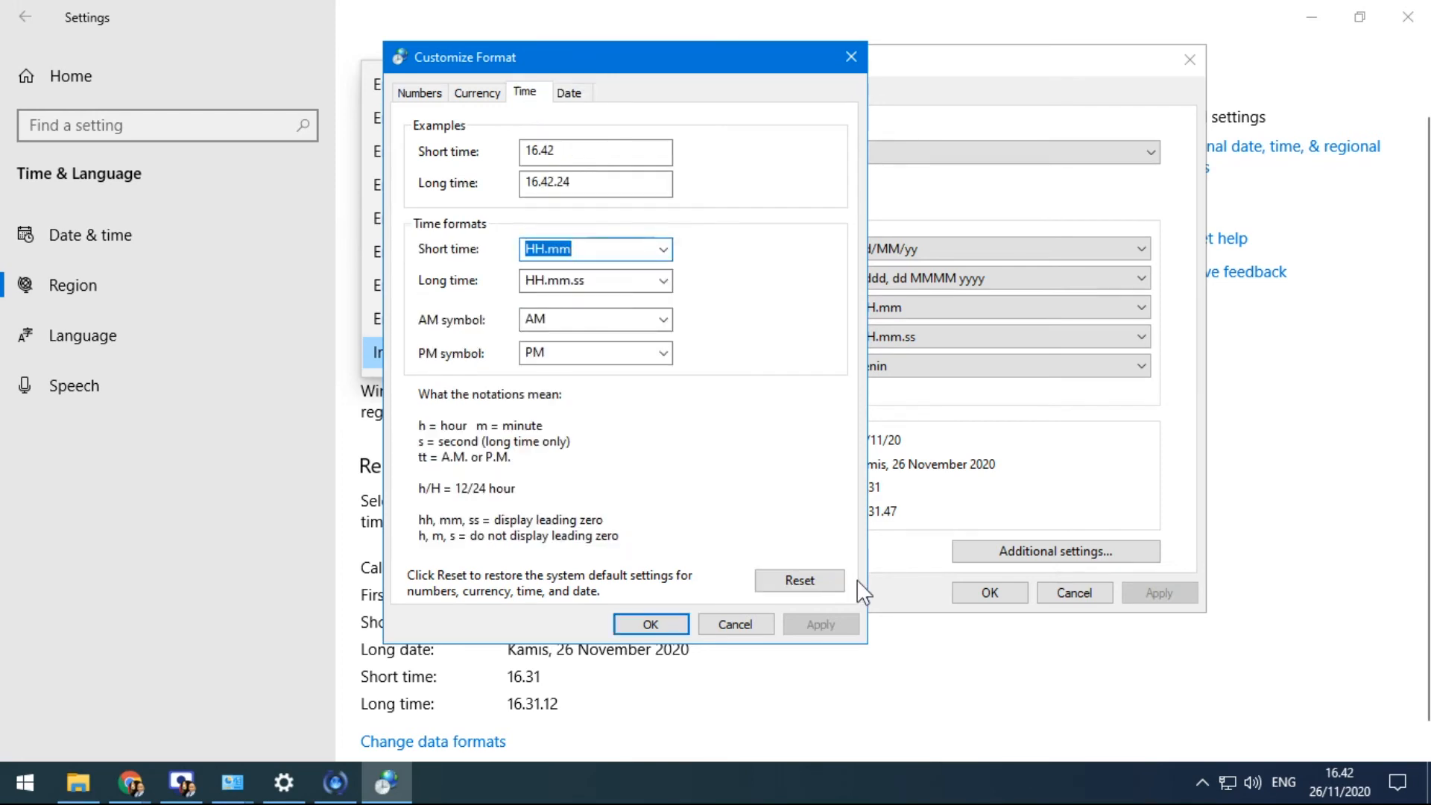
pyautogui.click(797, 580)
pyautogui.click(763, 466)
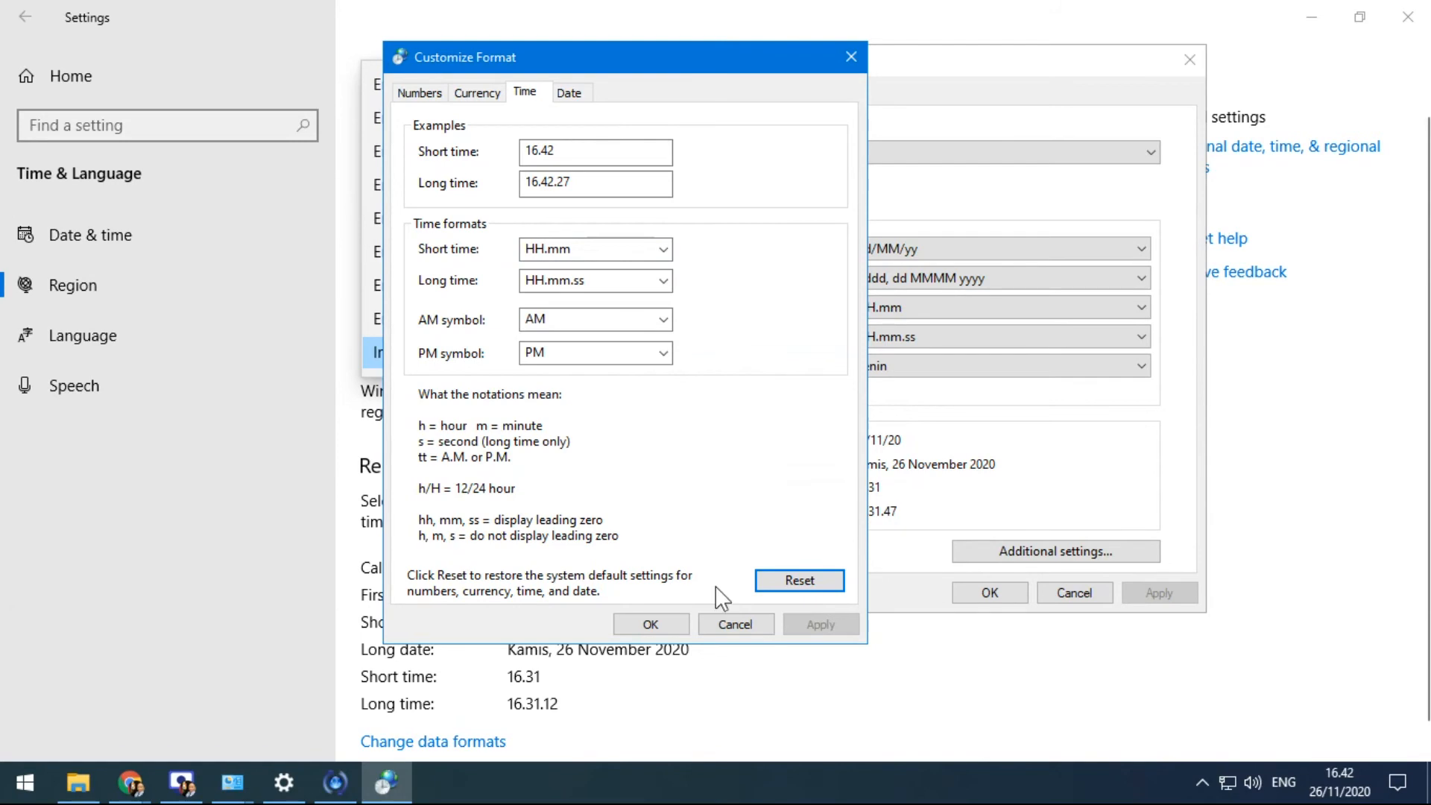
pyautogui.click(673, 625)
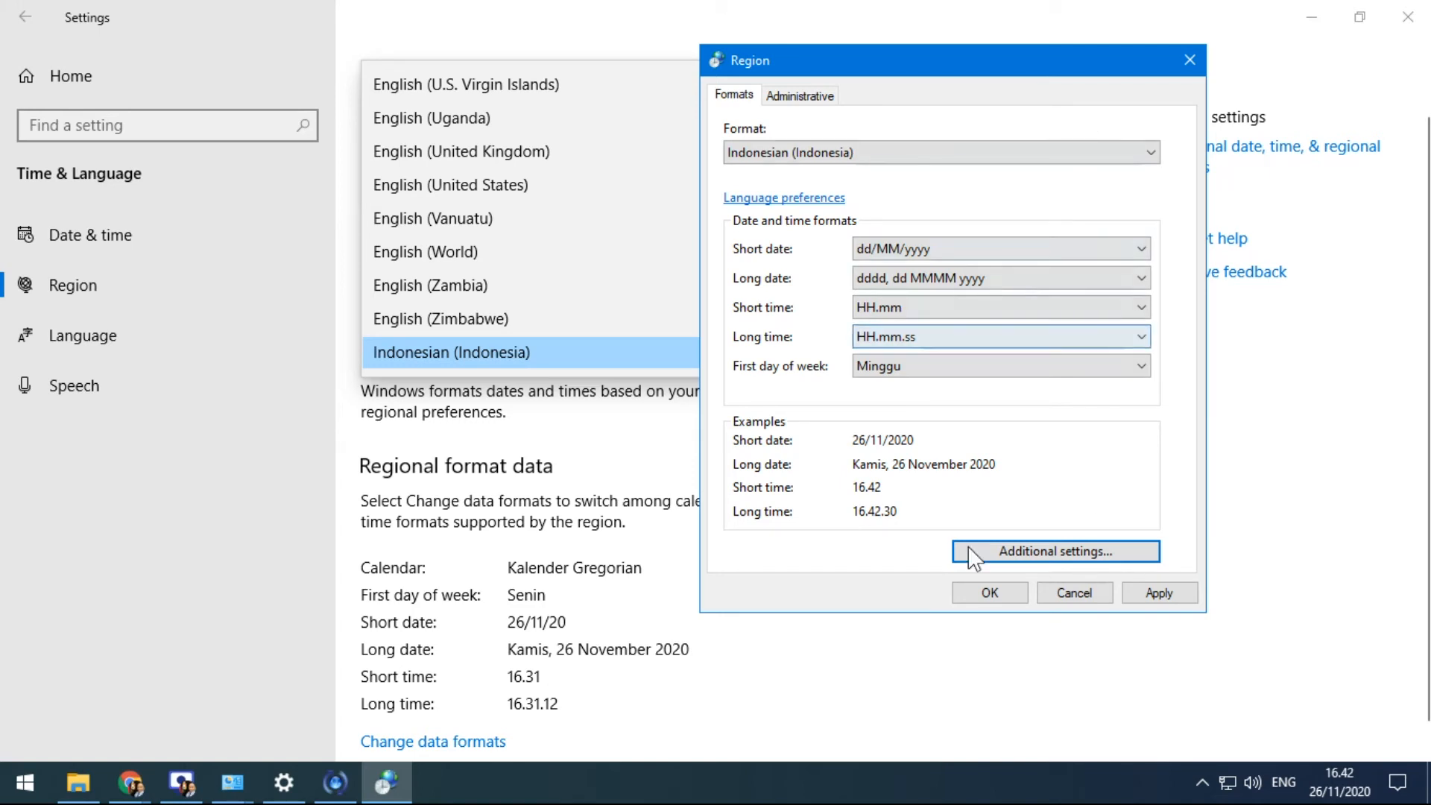
# Close the Region window and open Clock and Region via 'Additional date, time, & regional settings'
pyautogui.click(990, 592)
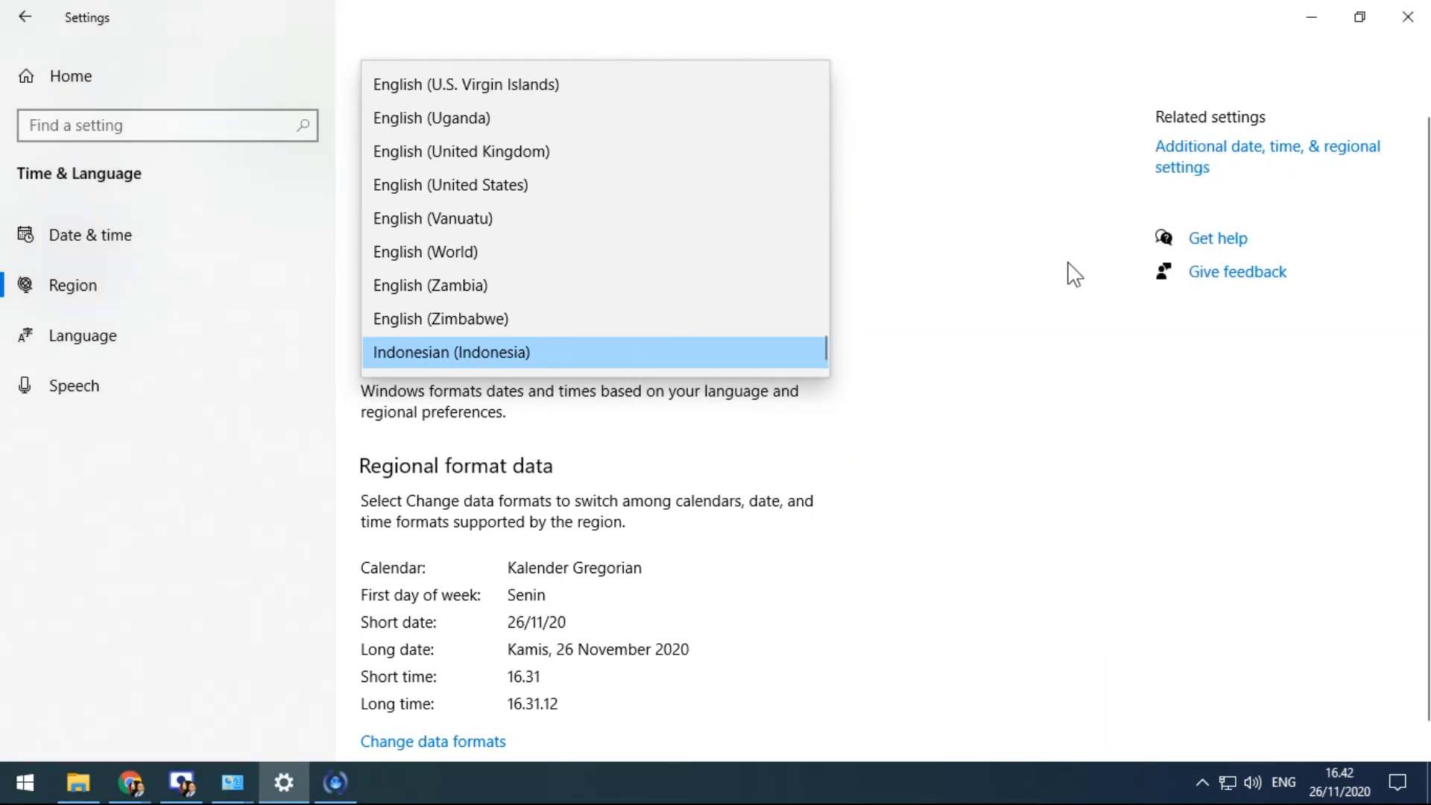
pyautogui.click(1204, 159)
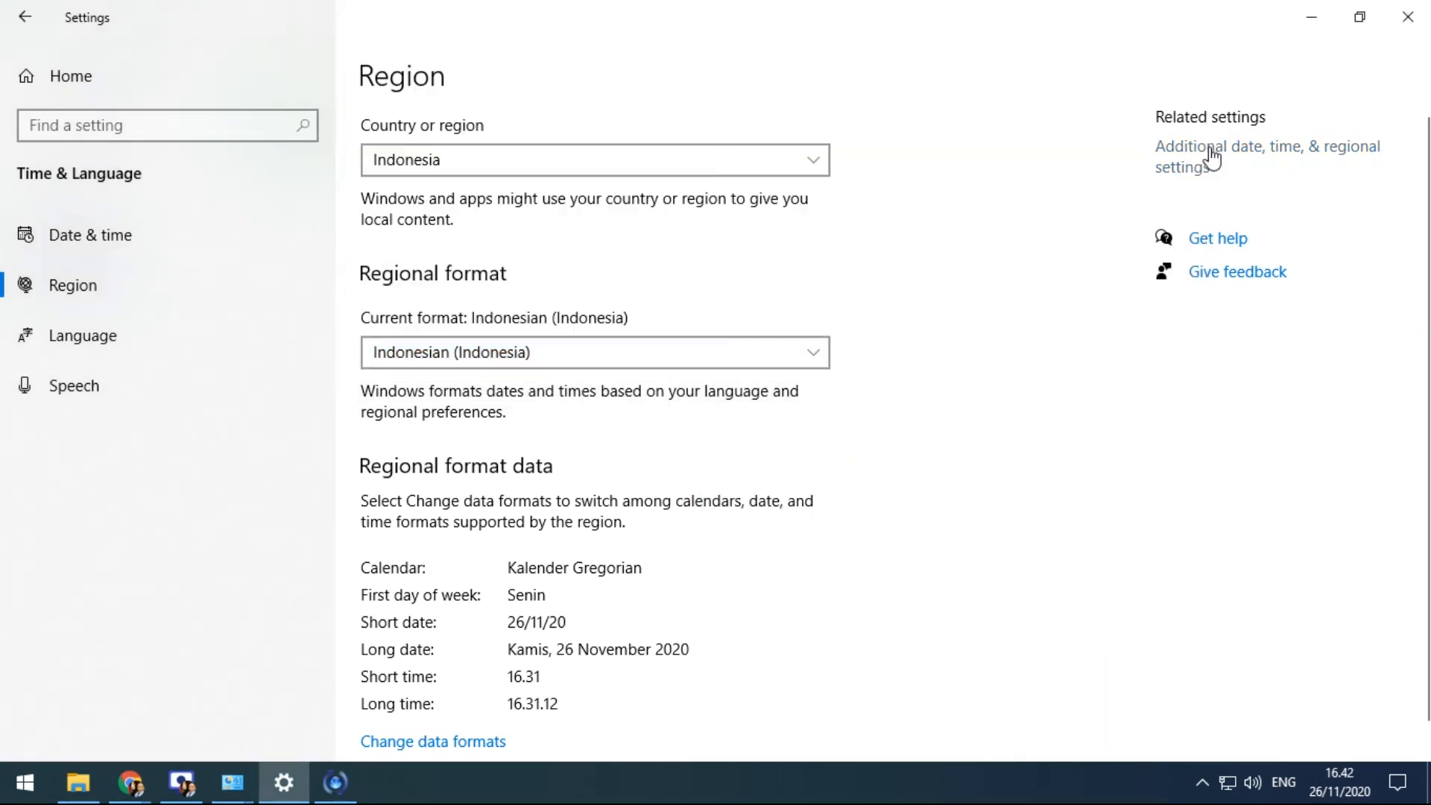
pyautogui.click(1211, 158)
pyautogui.moveTo(688, 65); pyautogui.dragTo(736, 64)
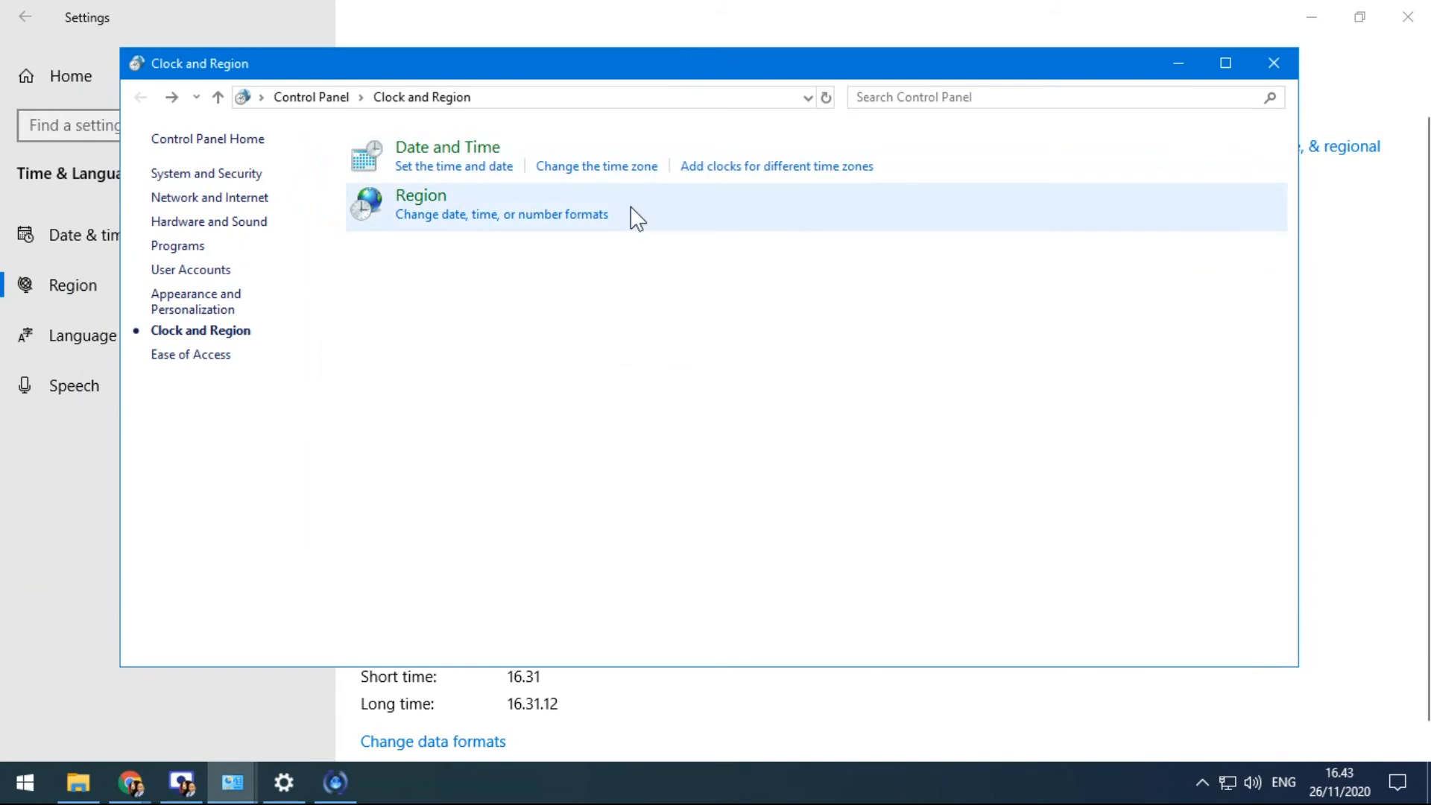
# Open the Date and Time dialog from Clock and Region, showing Kamis, 26 November 2020
pyautogui.click(459, 216)
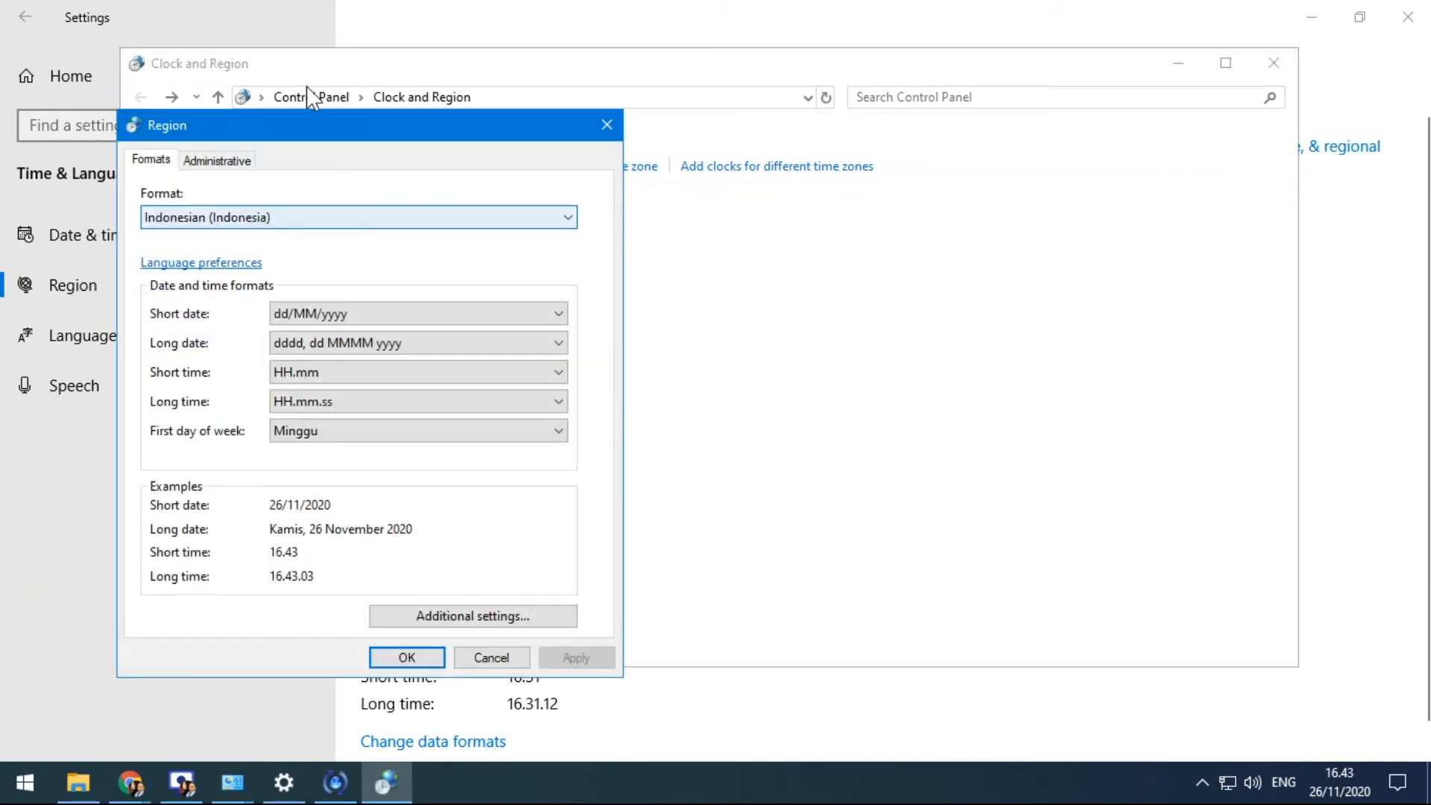
pyautogui.click(607, 124)
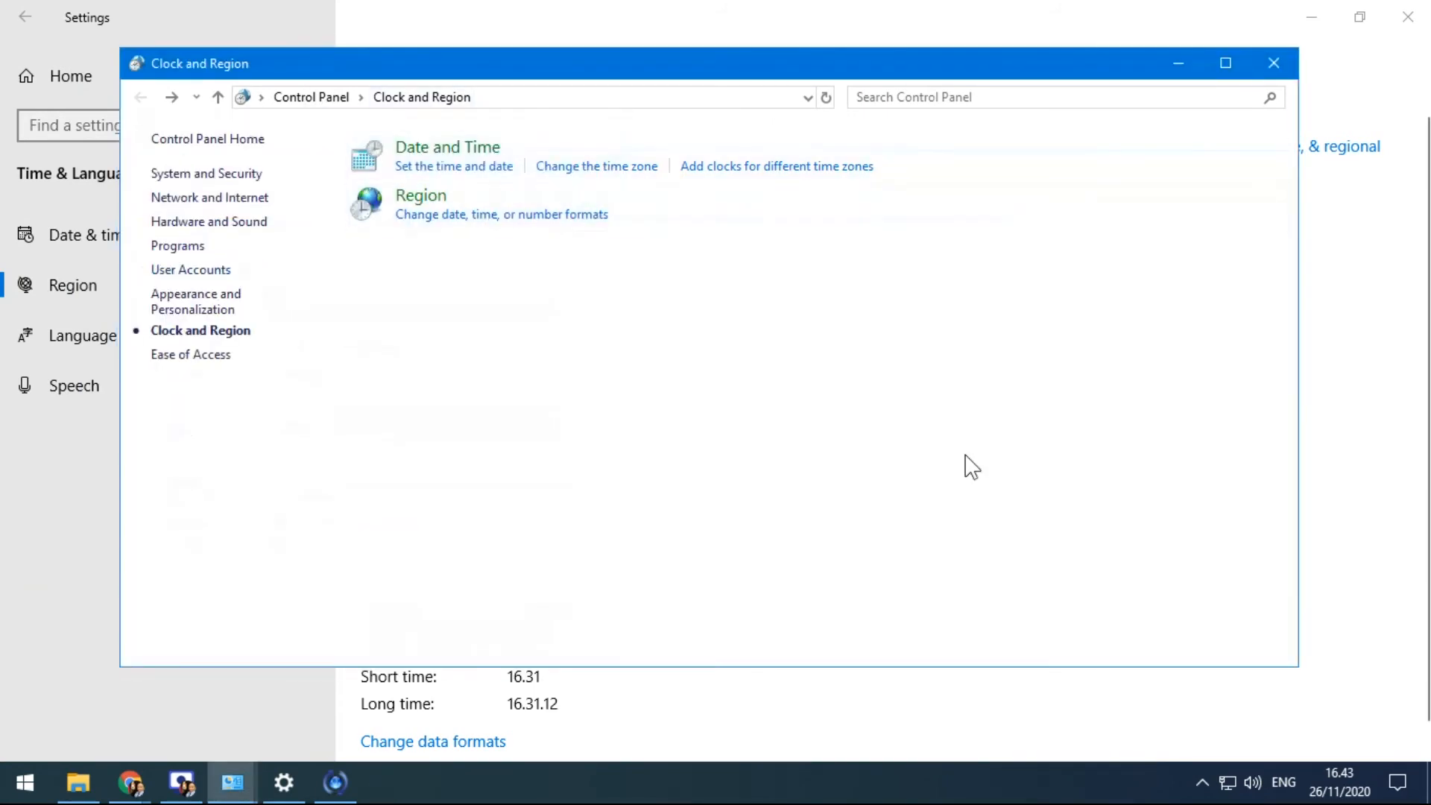
pyautogui.moveTo(445, 74); pyautogui.dragTo(911, 89)
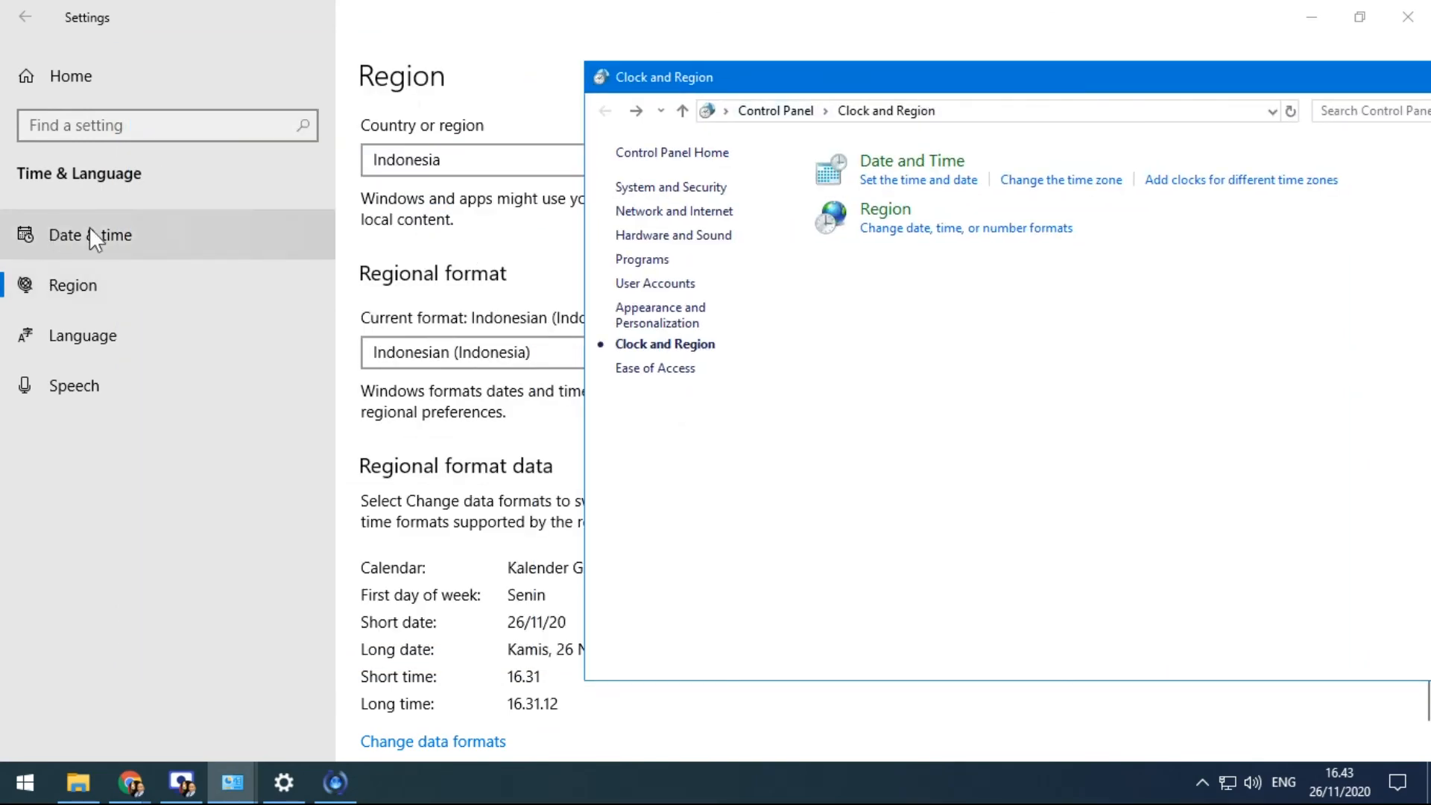
pyautogui.moveTo(787, 77); pyautogui.dragTo(332, 80)
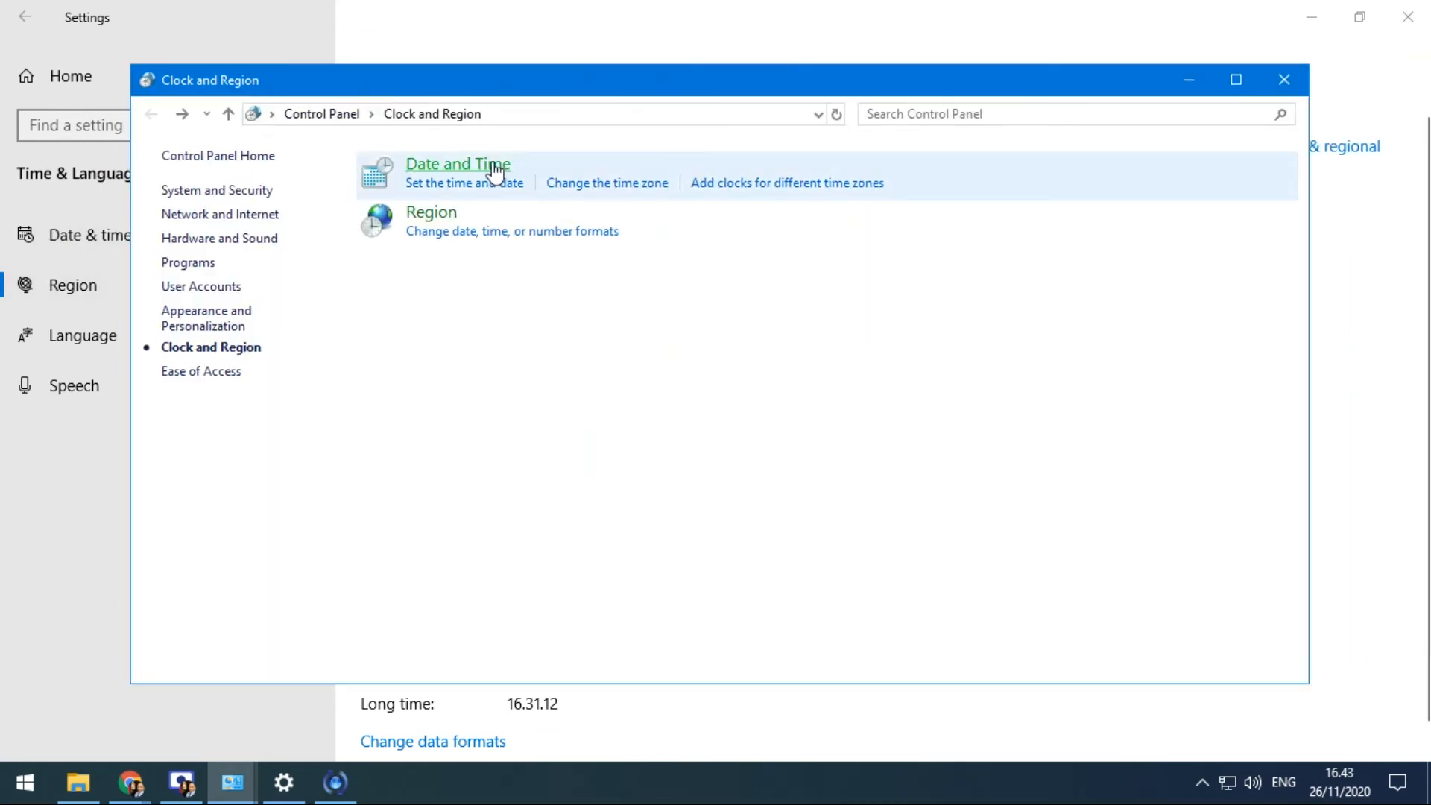
pyautogui.click(479, 186)
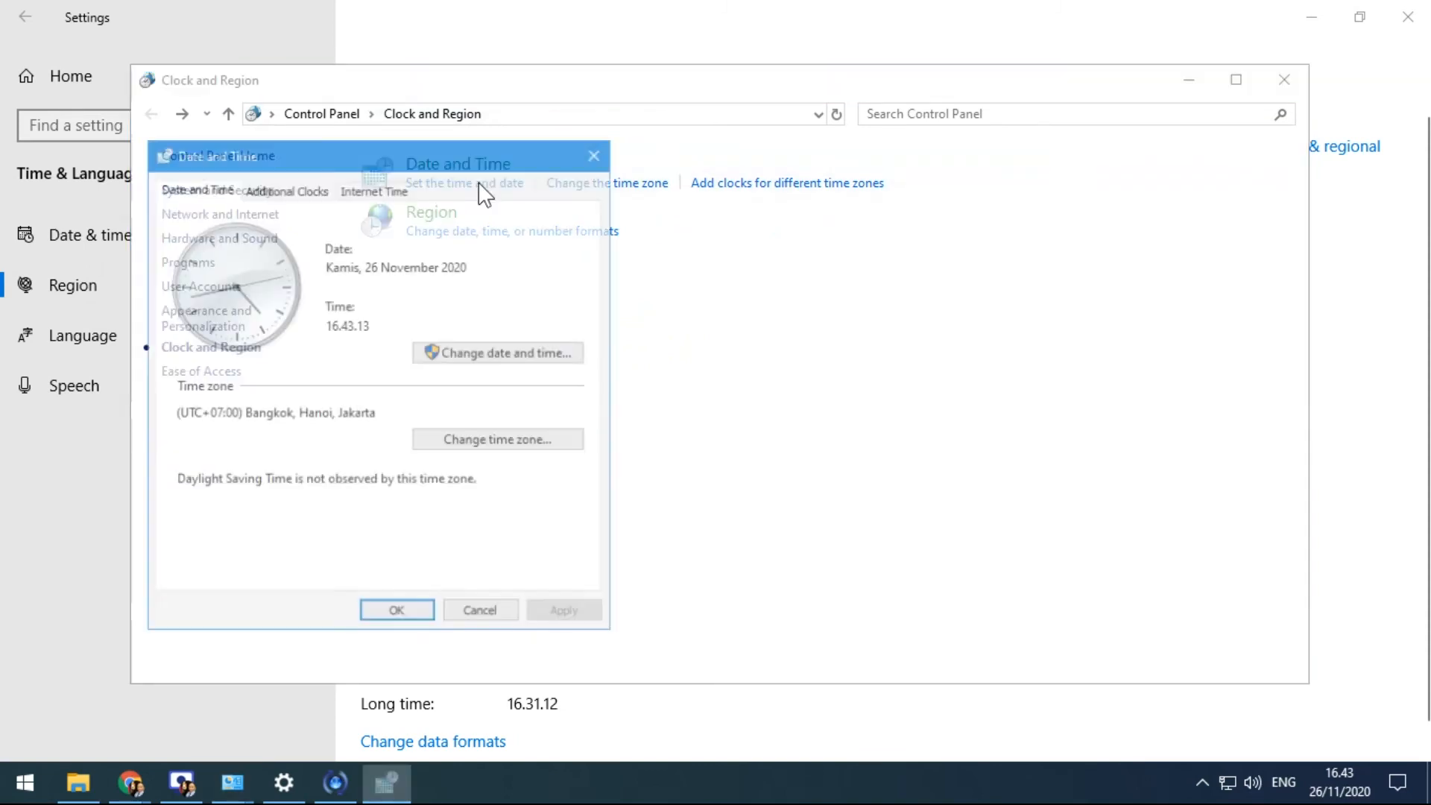
pyautogui.moveTo(444, 158); pyautogui.dragTo(798, 100)
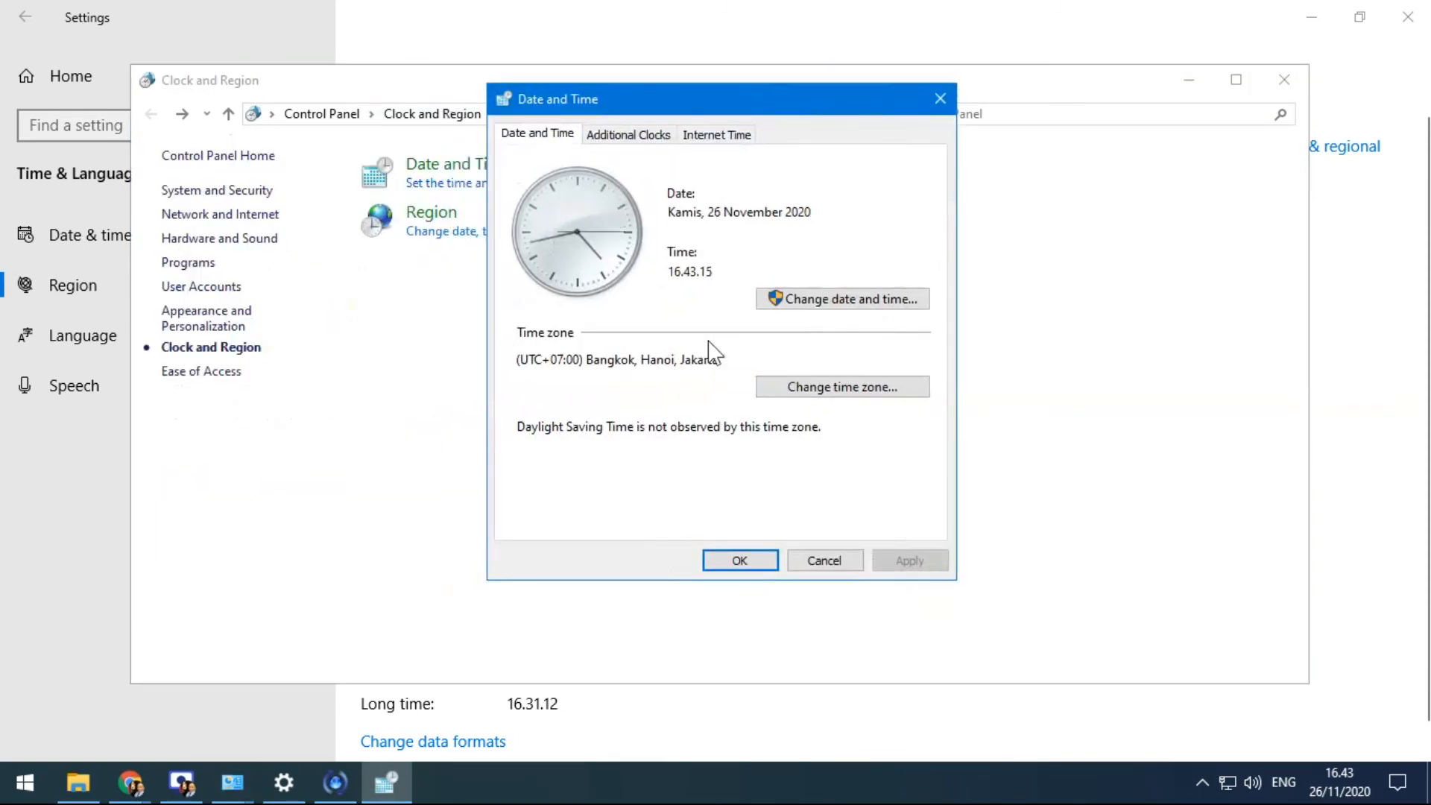
# Pick 27 in the November 2020 calendar so the system date becomes Jumat, 27 November 2020
pyautogui.click(831, 306)
pyautogui.click(659, 342)
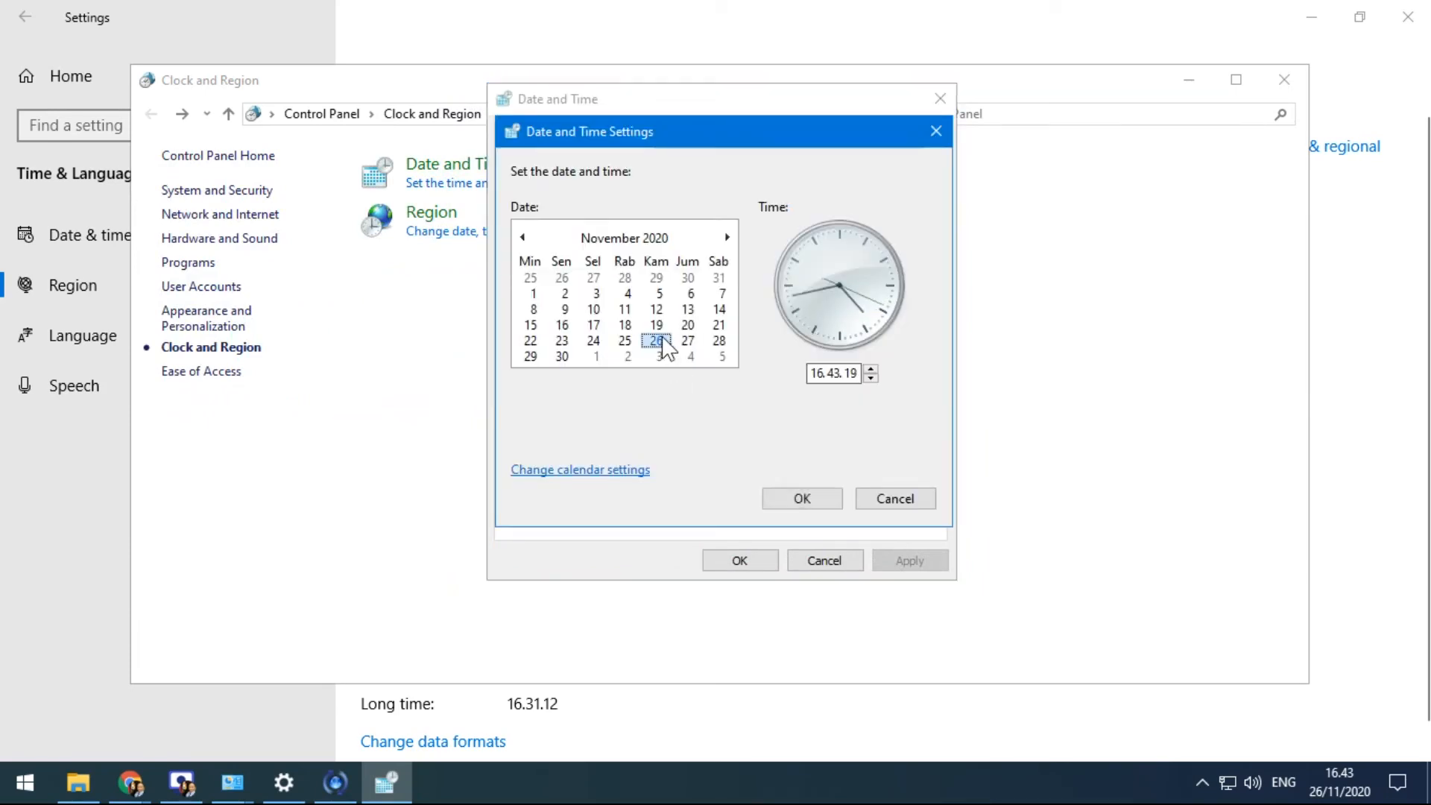
pyautogui.click(687, 342)
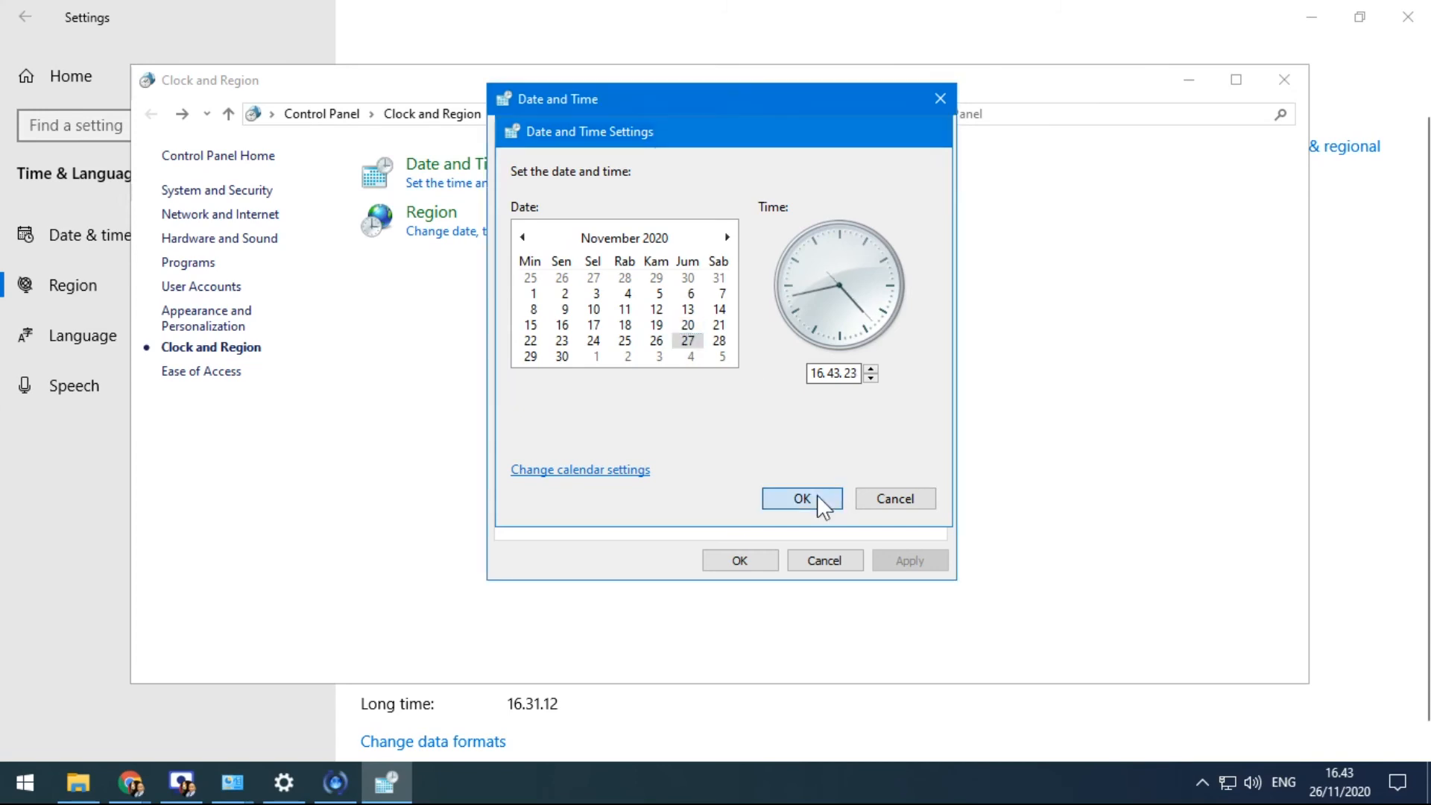
pyautogui.click(817, 496)
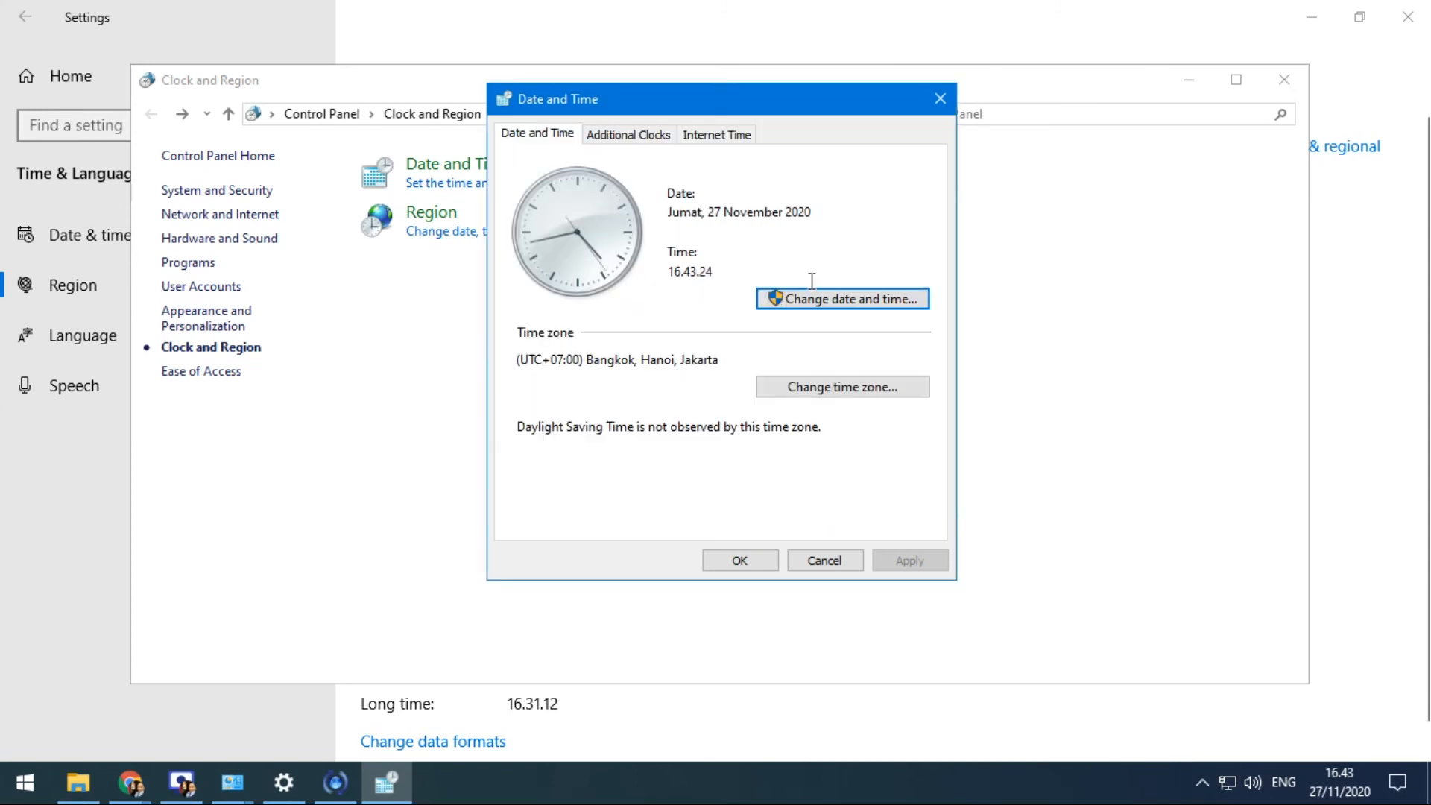
pyautogui.moveTo(1353, 783)
# Review the time zone, leaving it at UTC+07:00 Bangkok, Hanoi, Jakarta
pyautogui.click(853, 388)
pyautogui.click(657, 224)
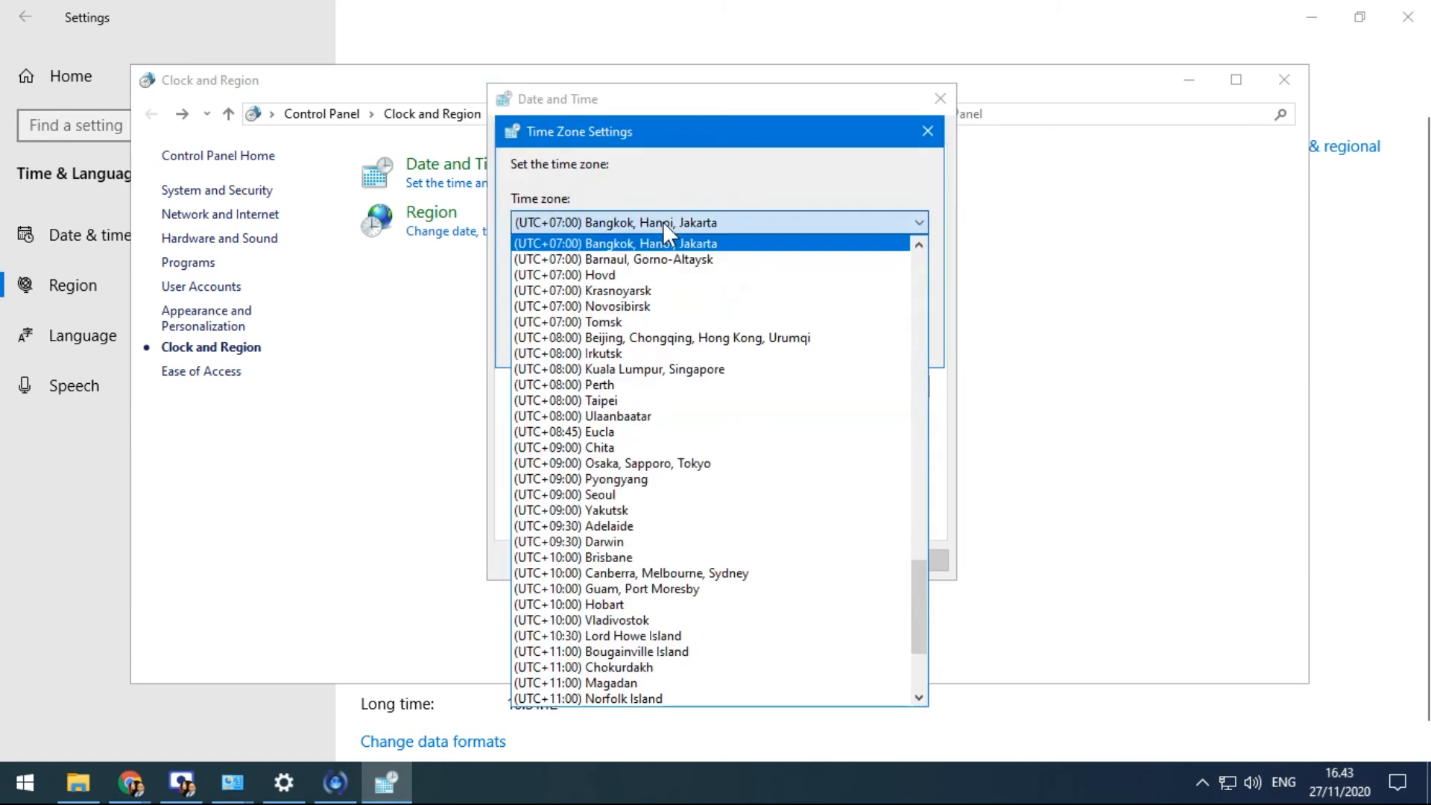
pyautogui.click(663, 222)
pyautogui.click(663, 223)
pyautogui.click(664, 221)
pyautogui.click(883, 343)
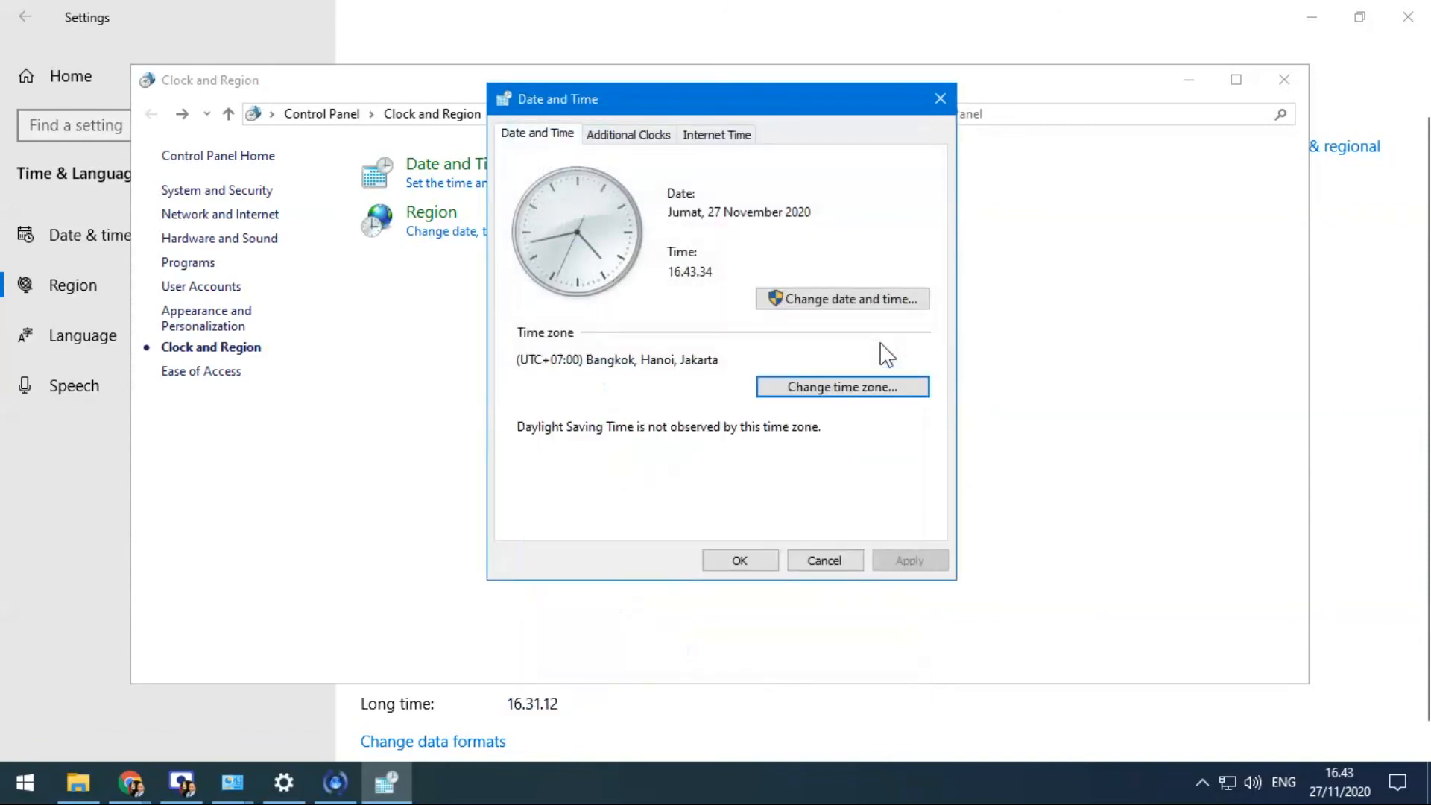
# Set the date back to 26 November 2020, then reopen the adjuster and select the time field
pyautogui.click(794, 297)
pyautogui.click(656, 341)
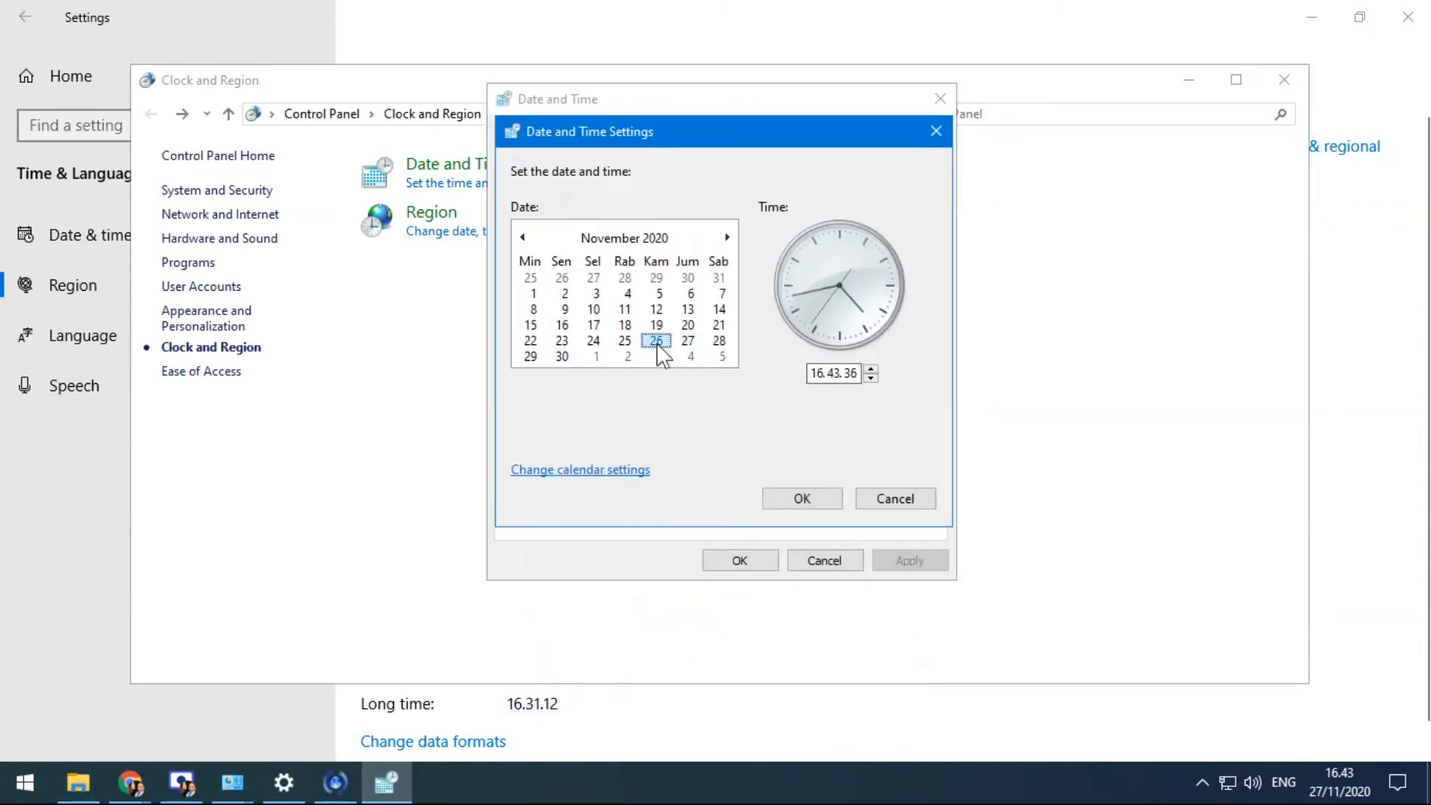
pyautogui.click(809, 495)
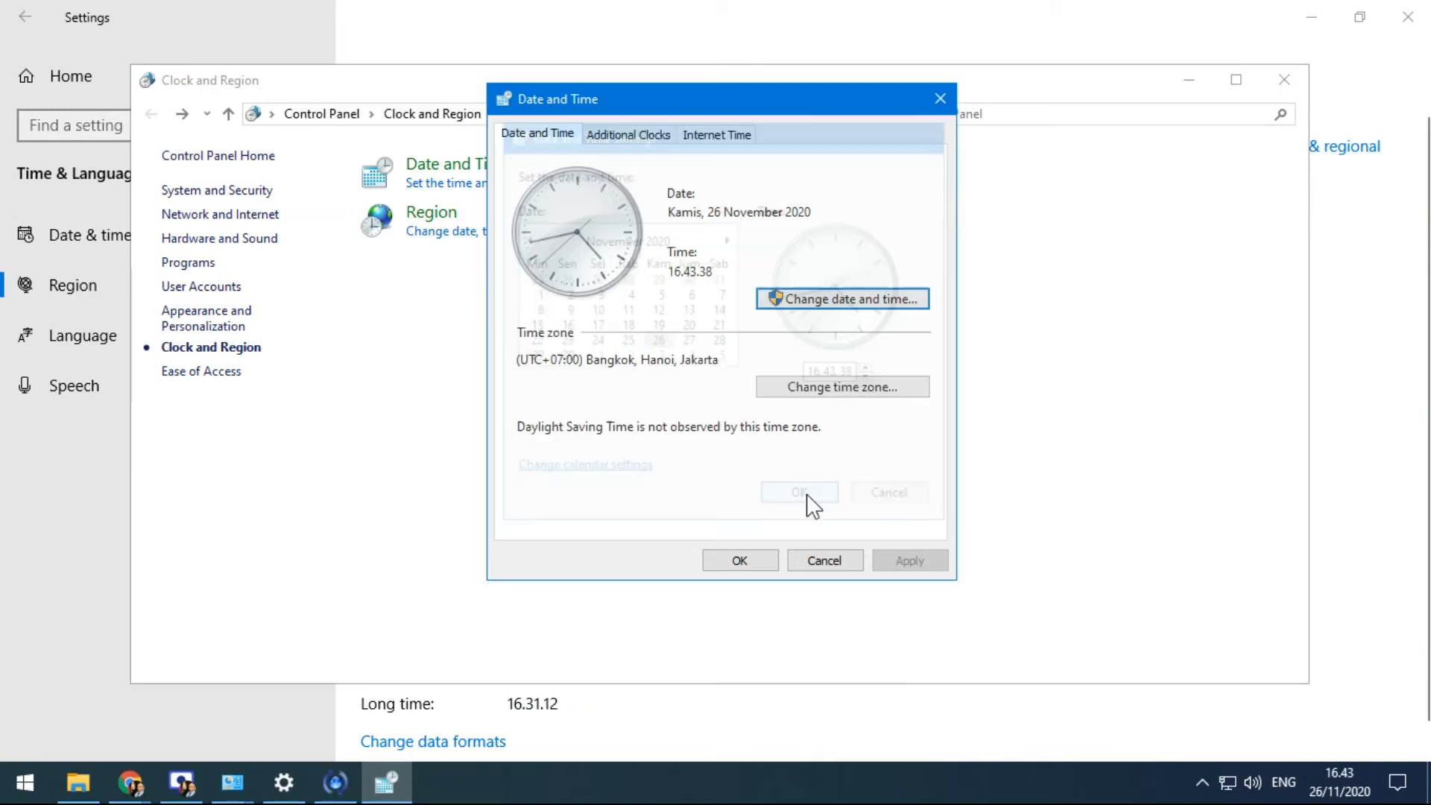
pyautogui.click(842, 300)
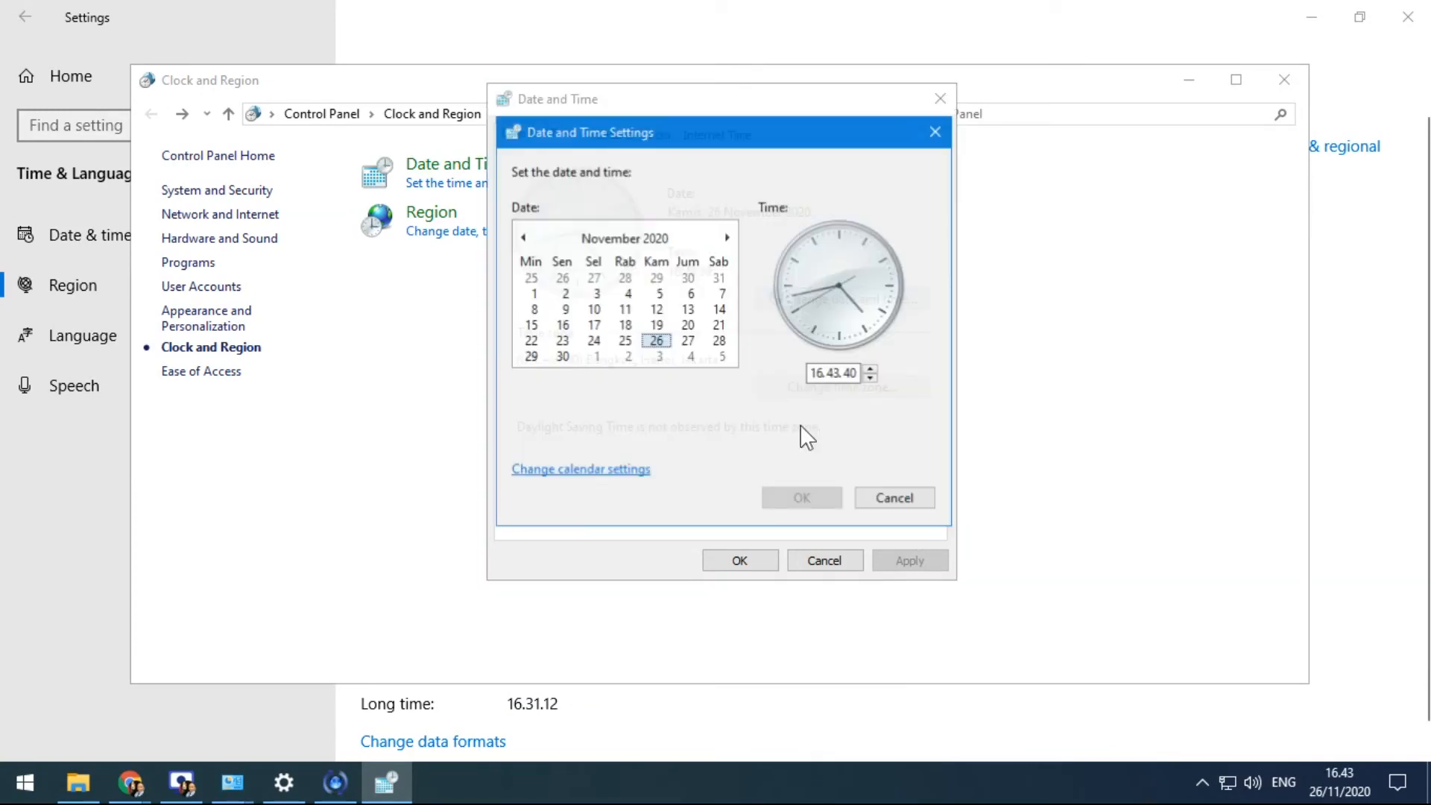
pyautogui.click(814, 372)
pyautogui.click(833, 373)
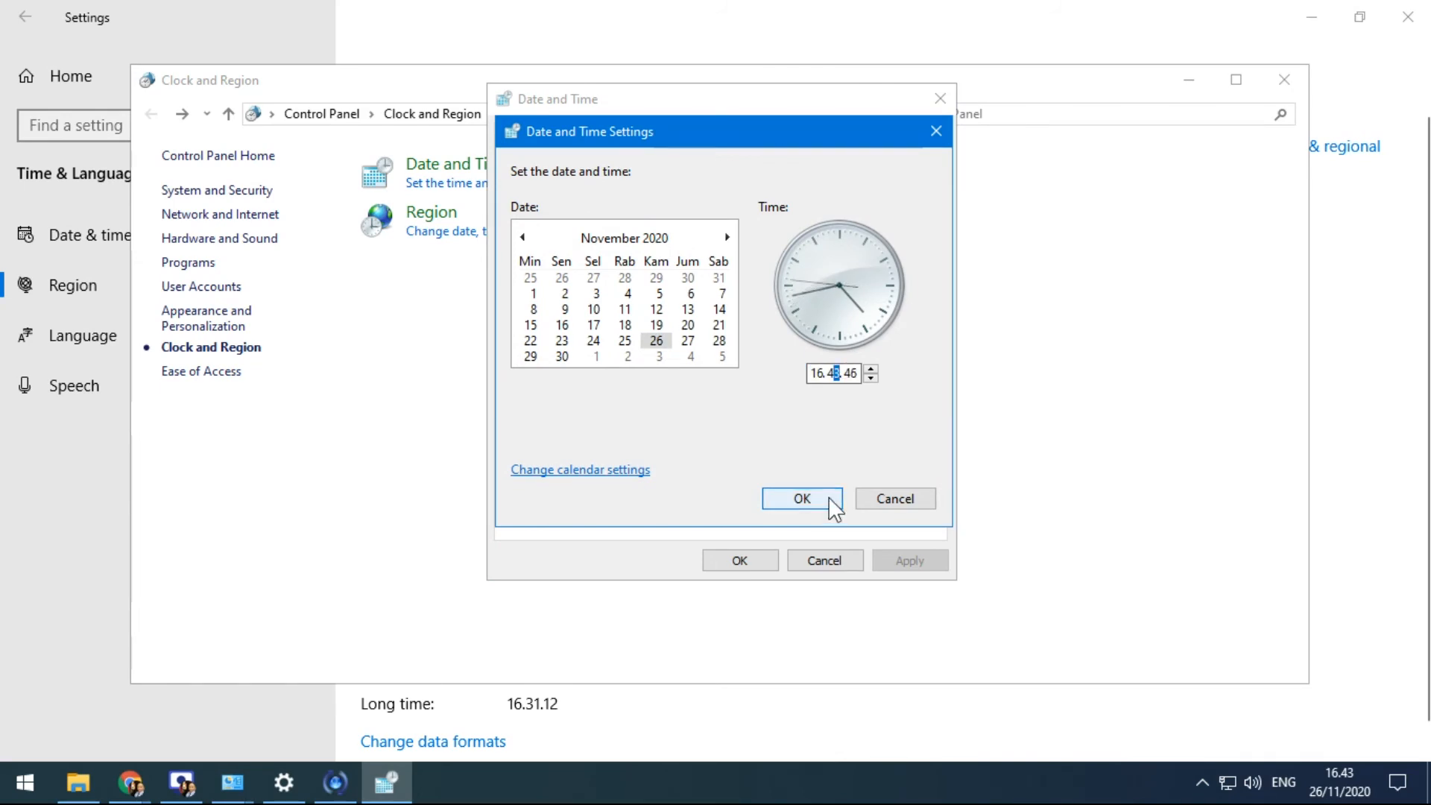
# Check the calendar date formats without changes, then close the adjuster keeping 26 November 2020
pyautogui.click(588, 474)
pyautogui.moveTo(253, 69); pyautogui.dragTo(511, 113)
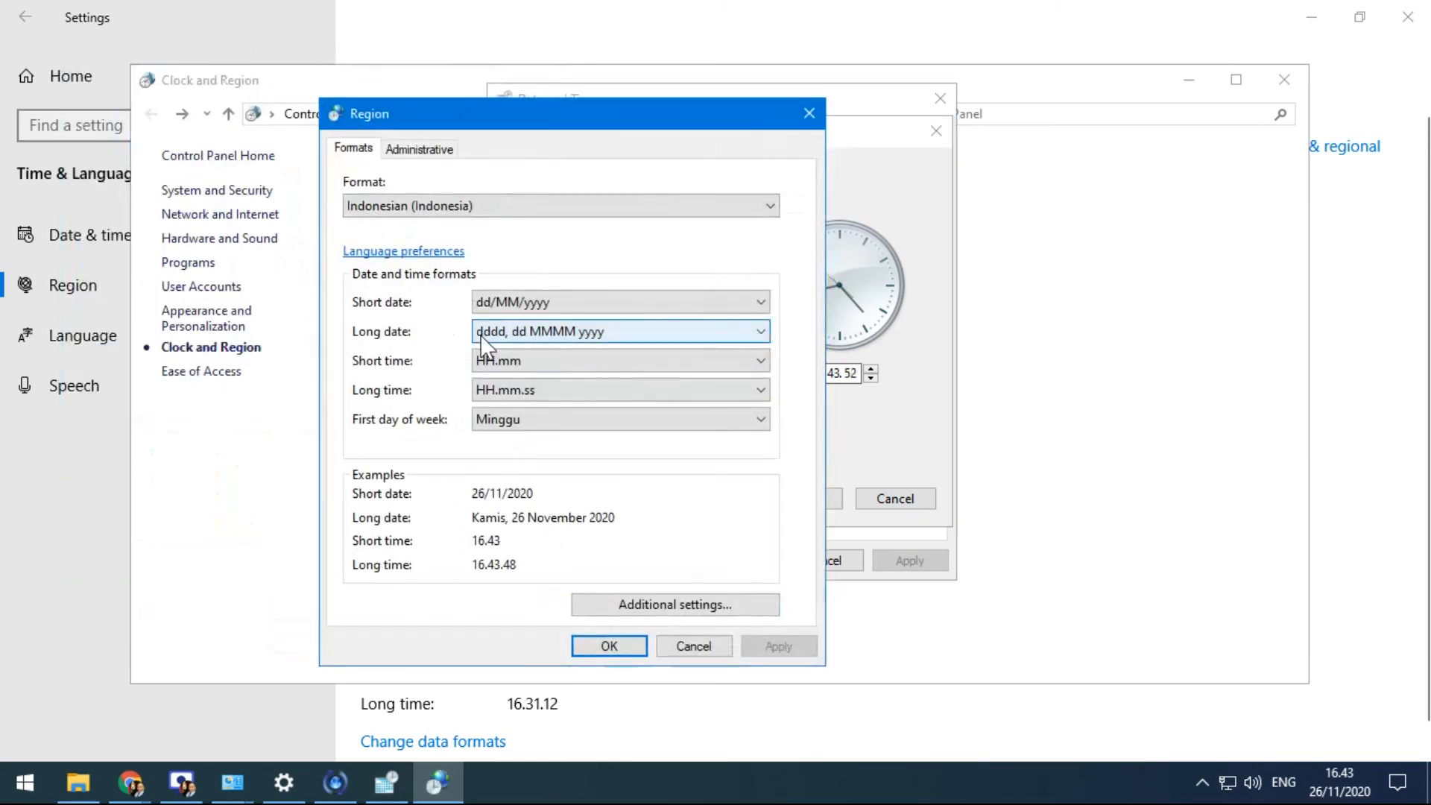
pyautogui.click(686, 647)
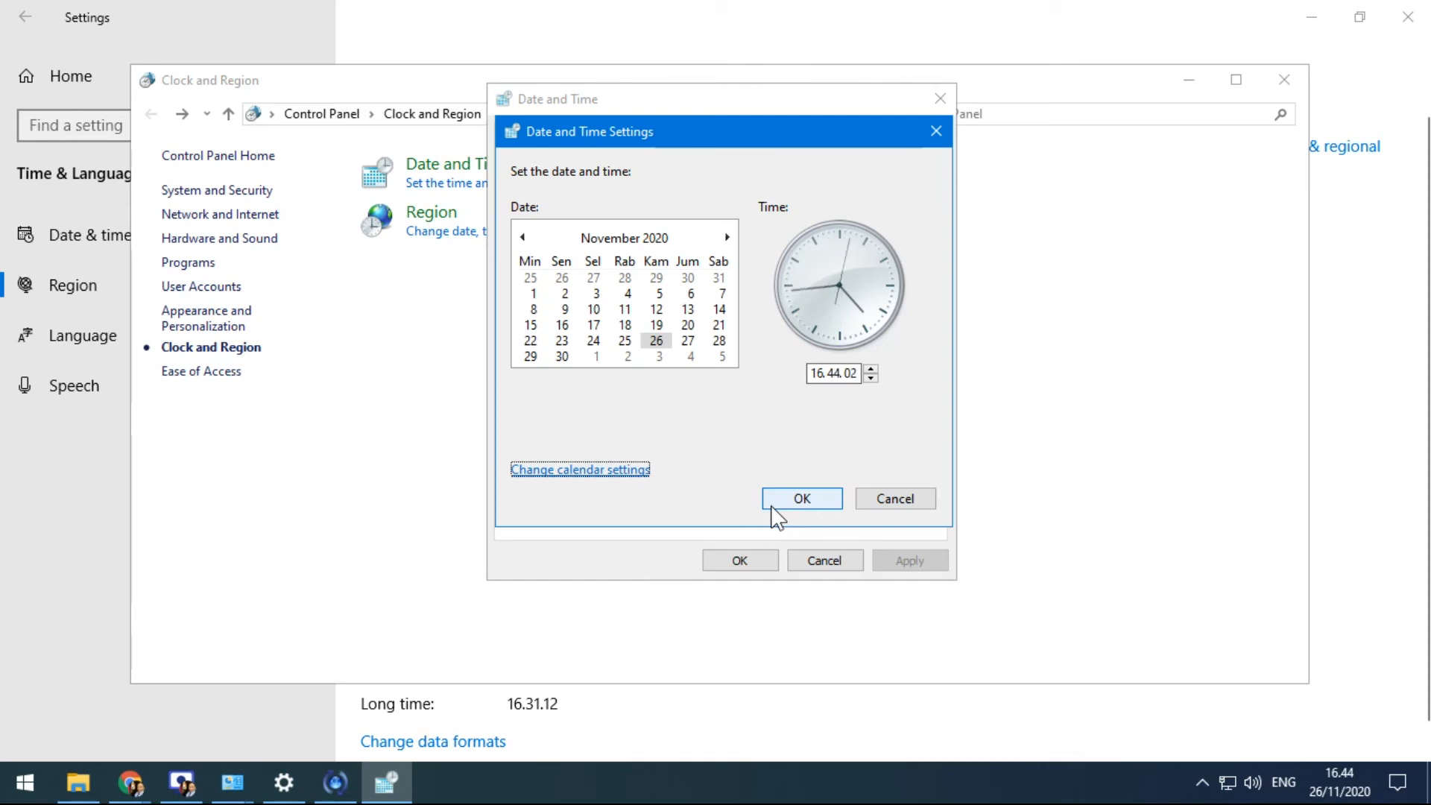
pyautogui.click(789, 502)
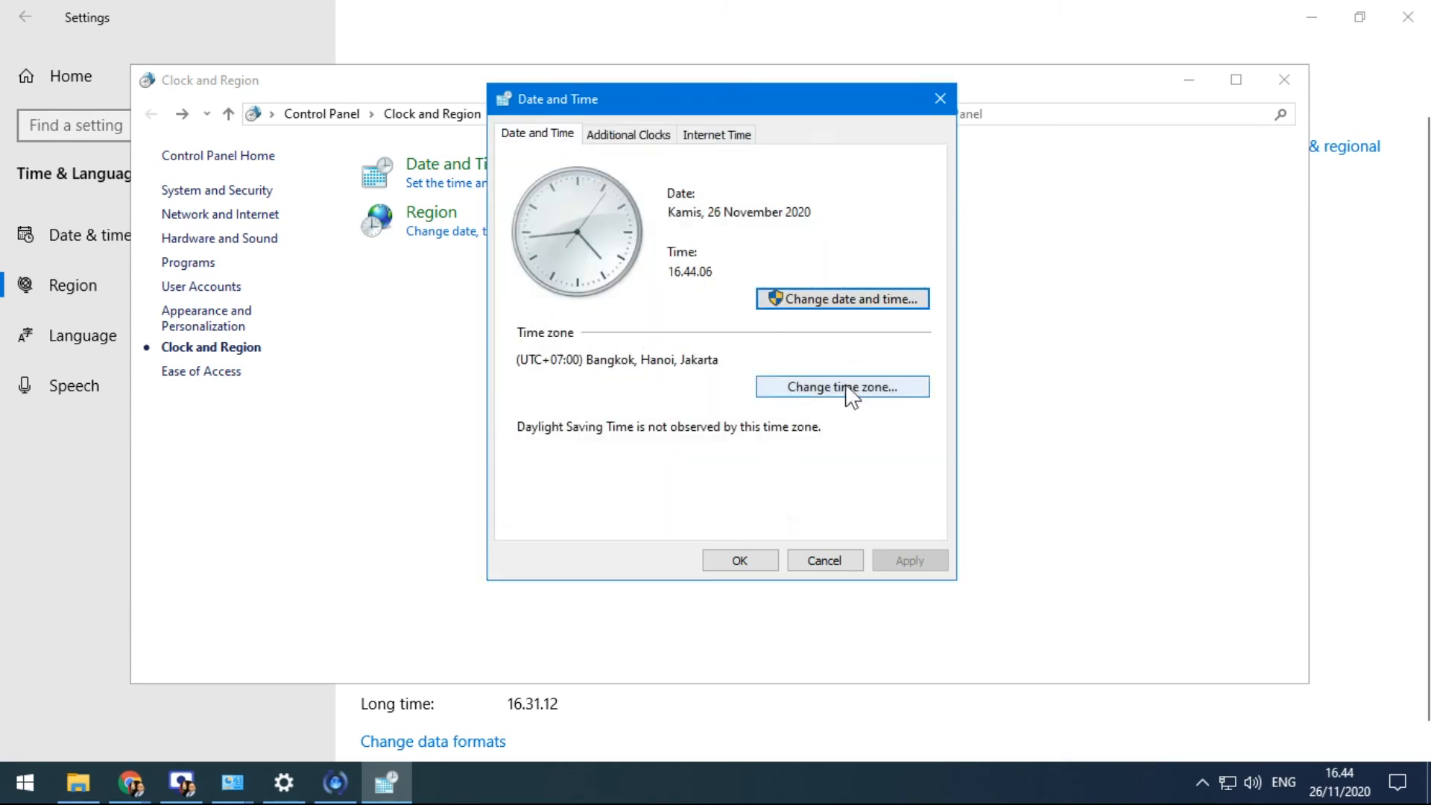
# On Additional Clocks, tick the first 'Show this clock' and choose (UTC+09:00) Seoul
pyautogui.click(634, 138)
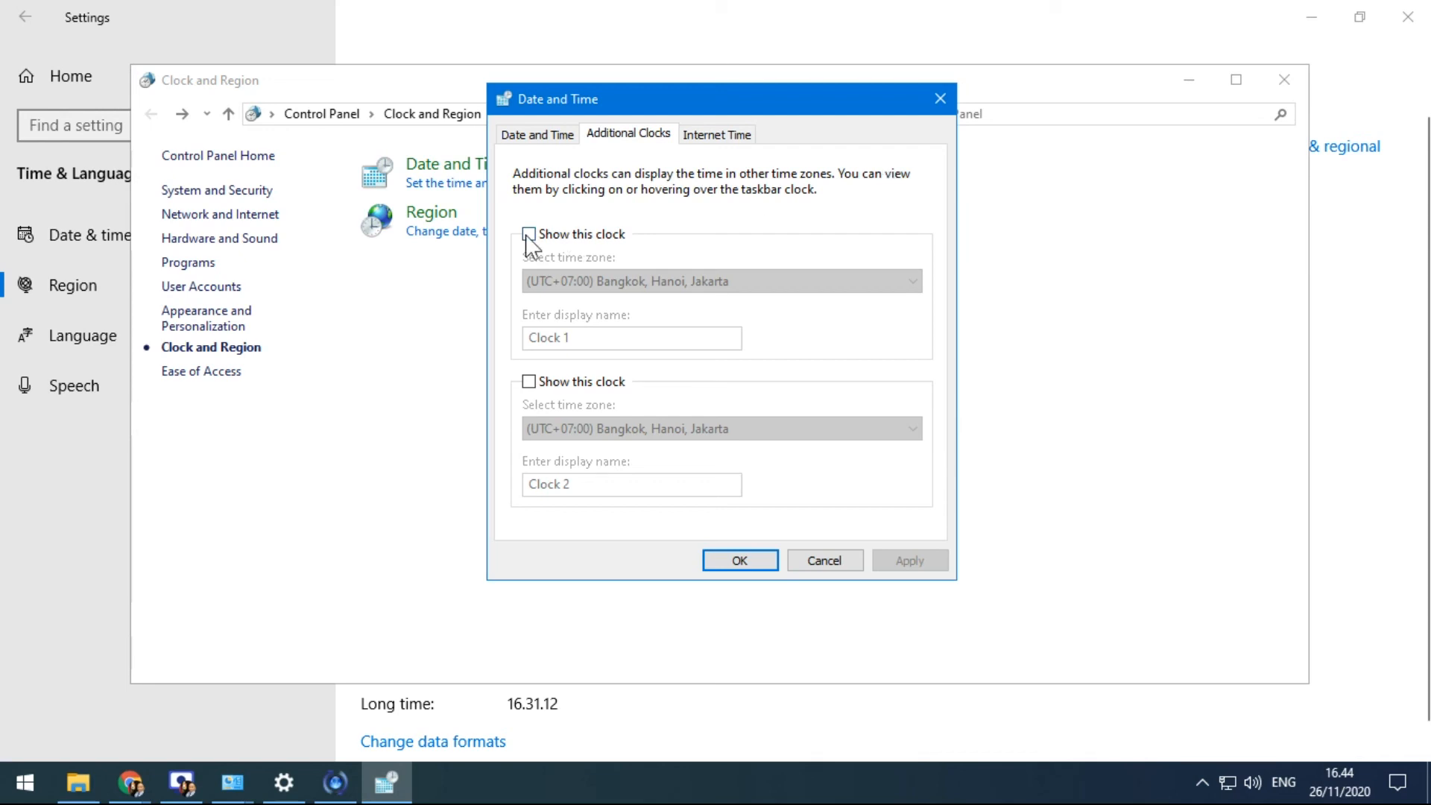
pyautogui.click(1328, 780)
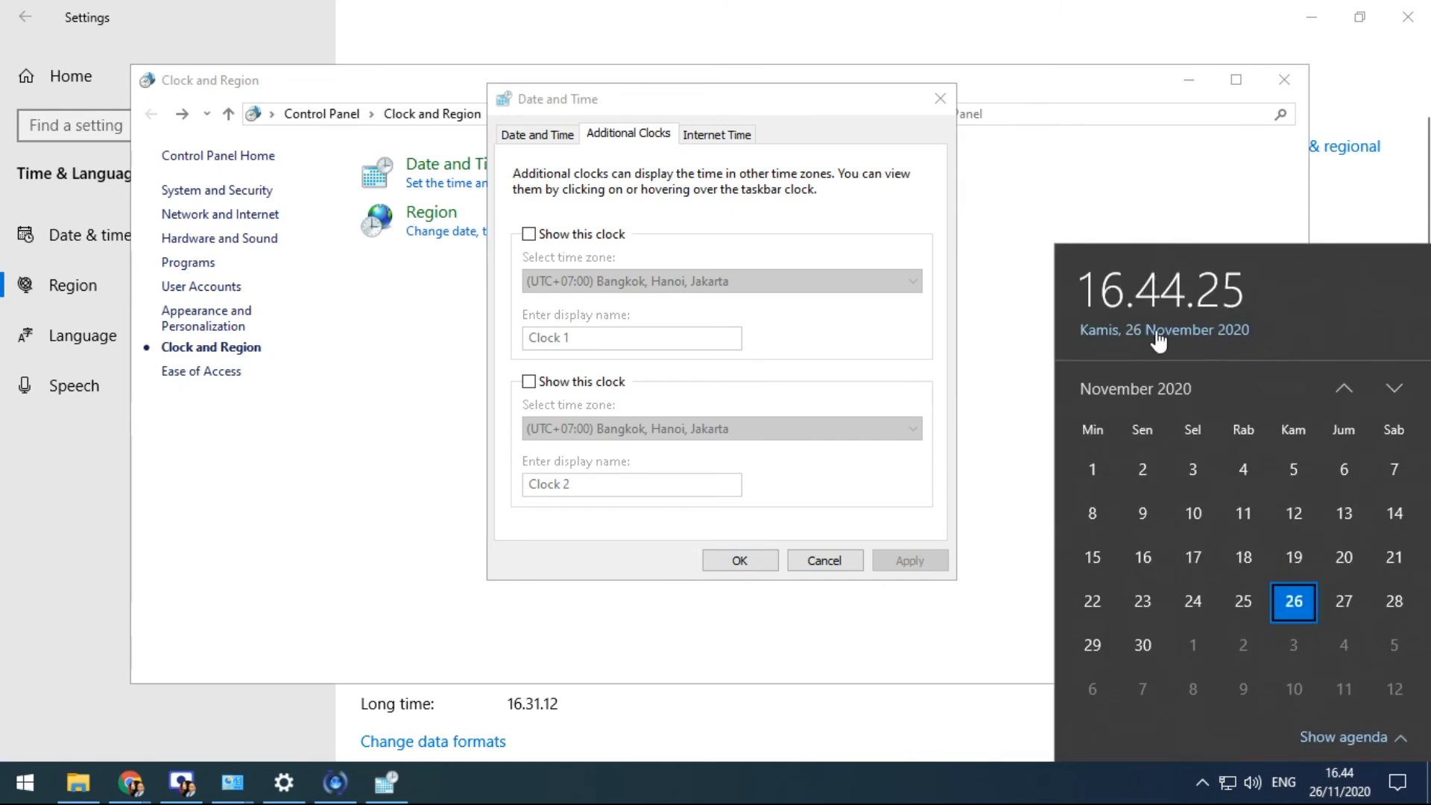
pyautogui.click(528, 233)
pyautogui.click(712, 284)
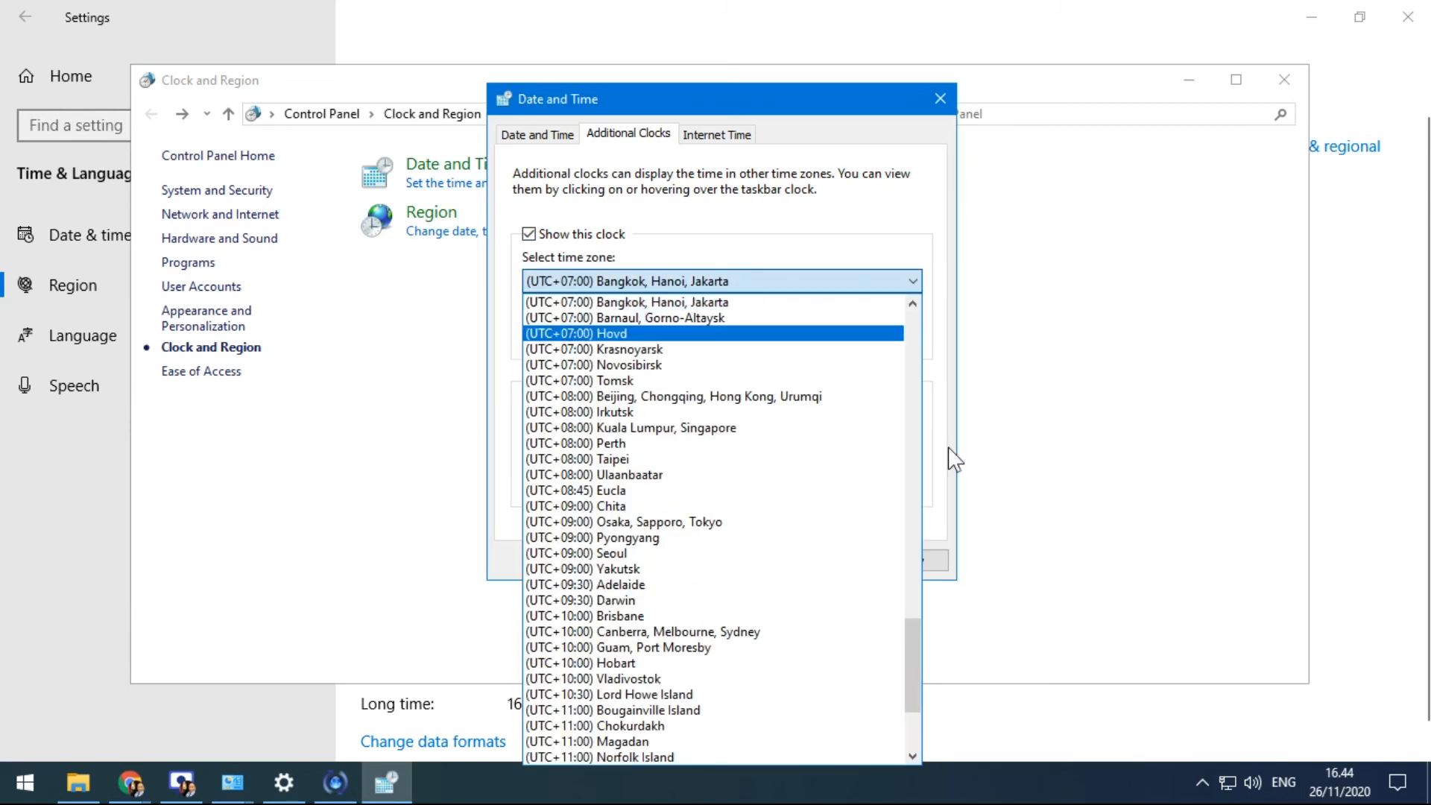
pyautogui.moveTo(914, 650); pyautogui.dragTo(945, 641)
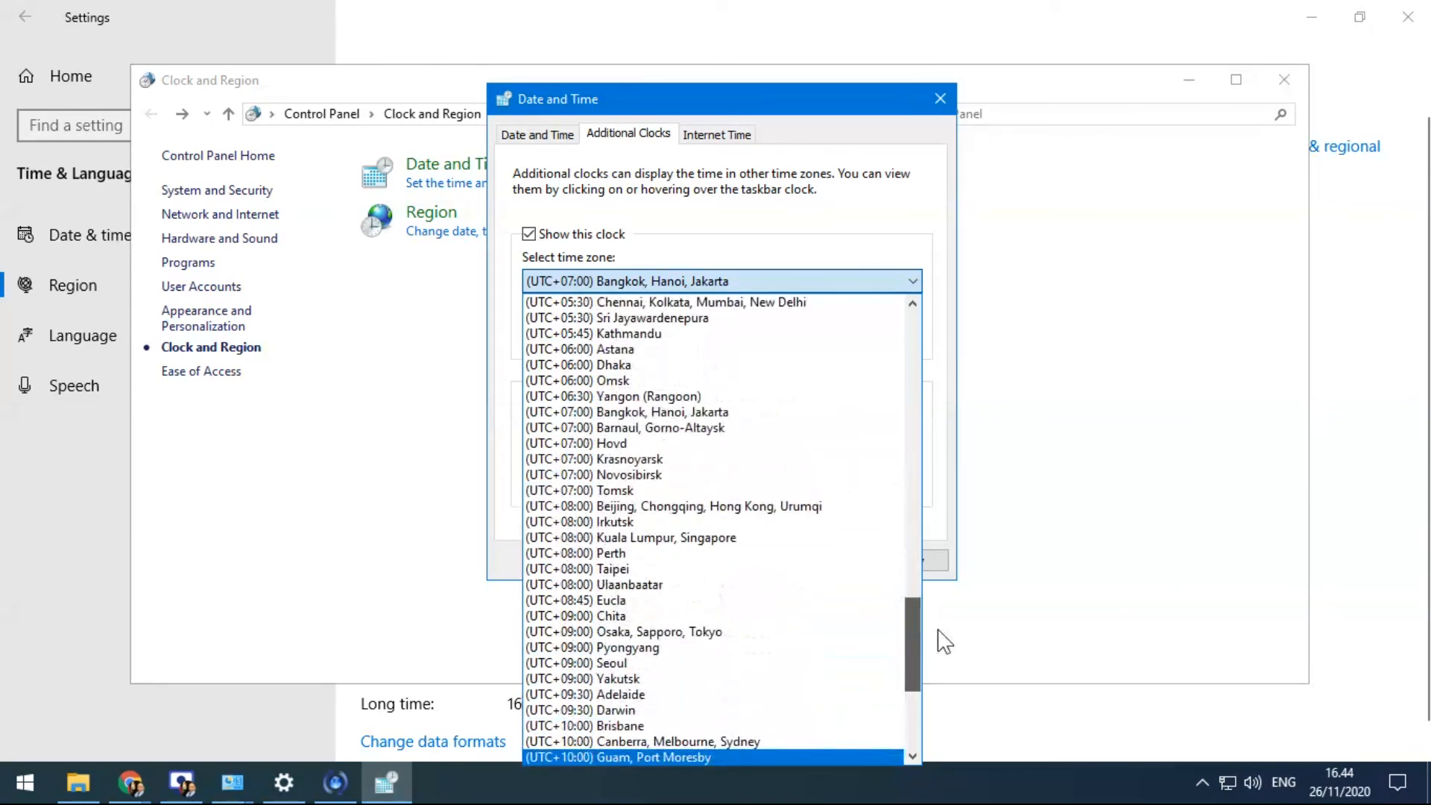
pyautogui.scroll(-3, 936, 664)
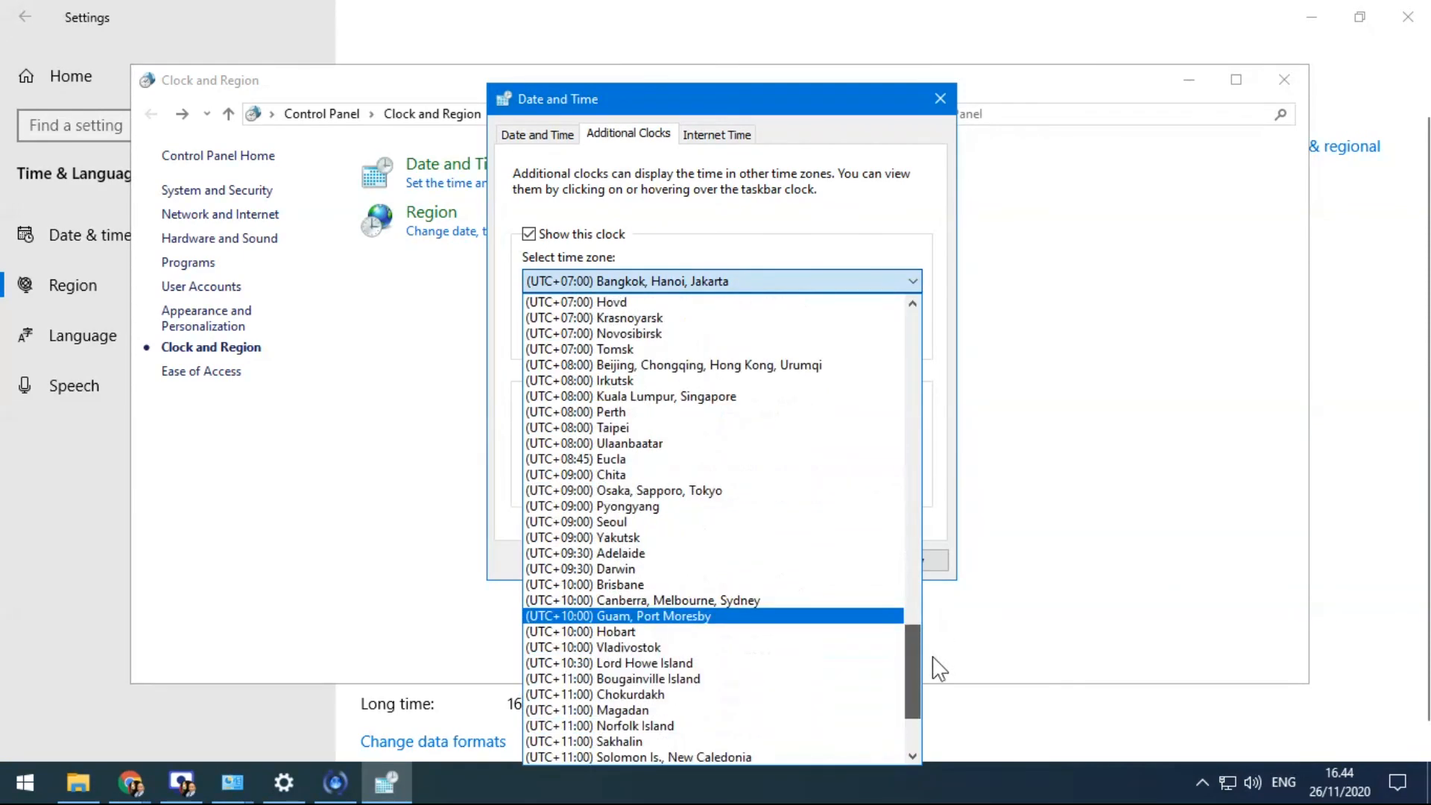
pyautogui.click(634, 523)
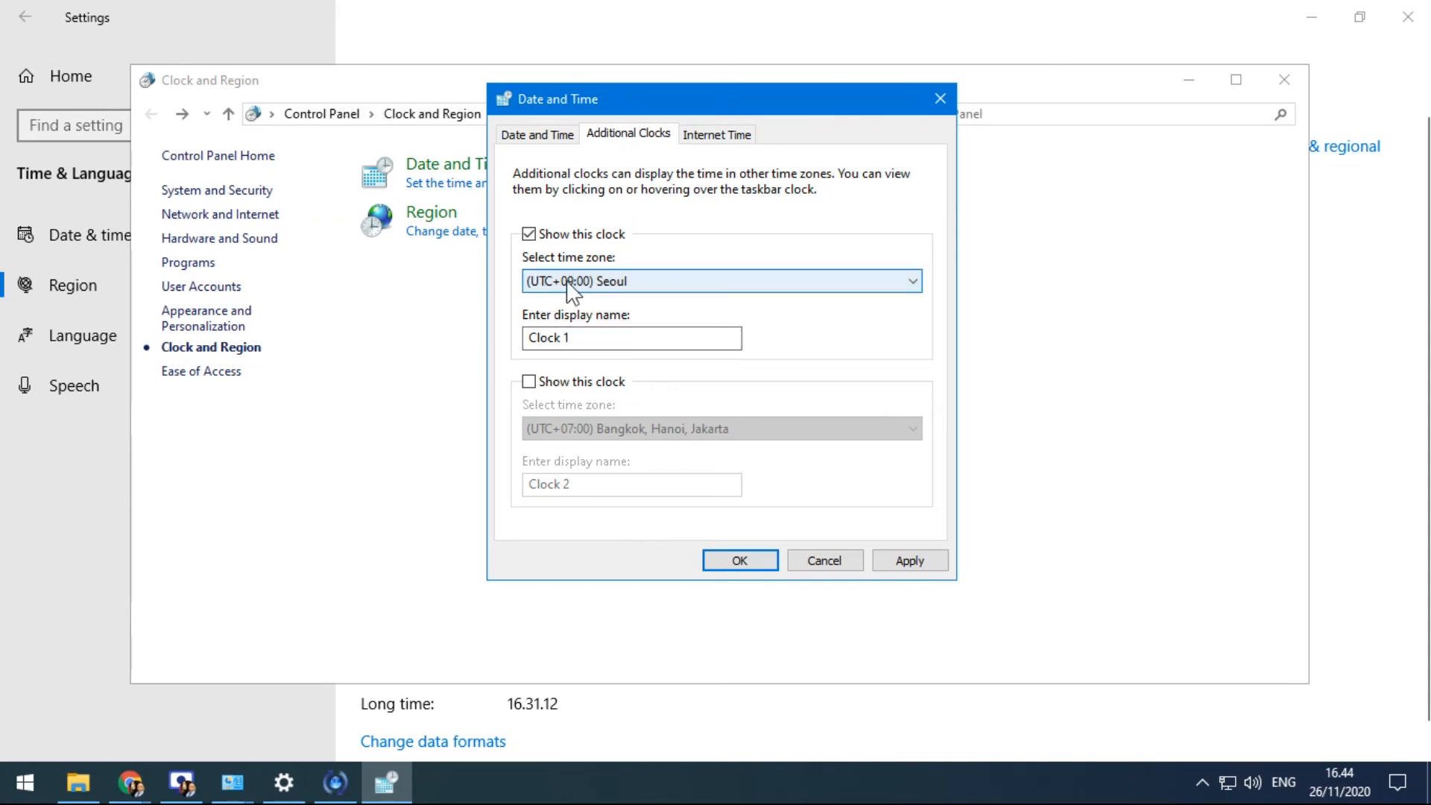
# Rename Clock 1 to 'Seol', apply it, and check its 18.45 time in the taskbar calendar
pyautogui.moveTo(574, 338); pyautogui.dragTo(514, 343)
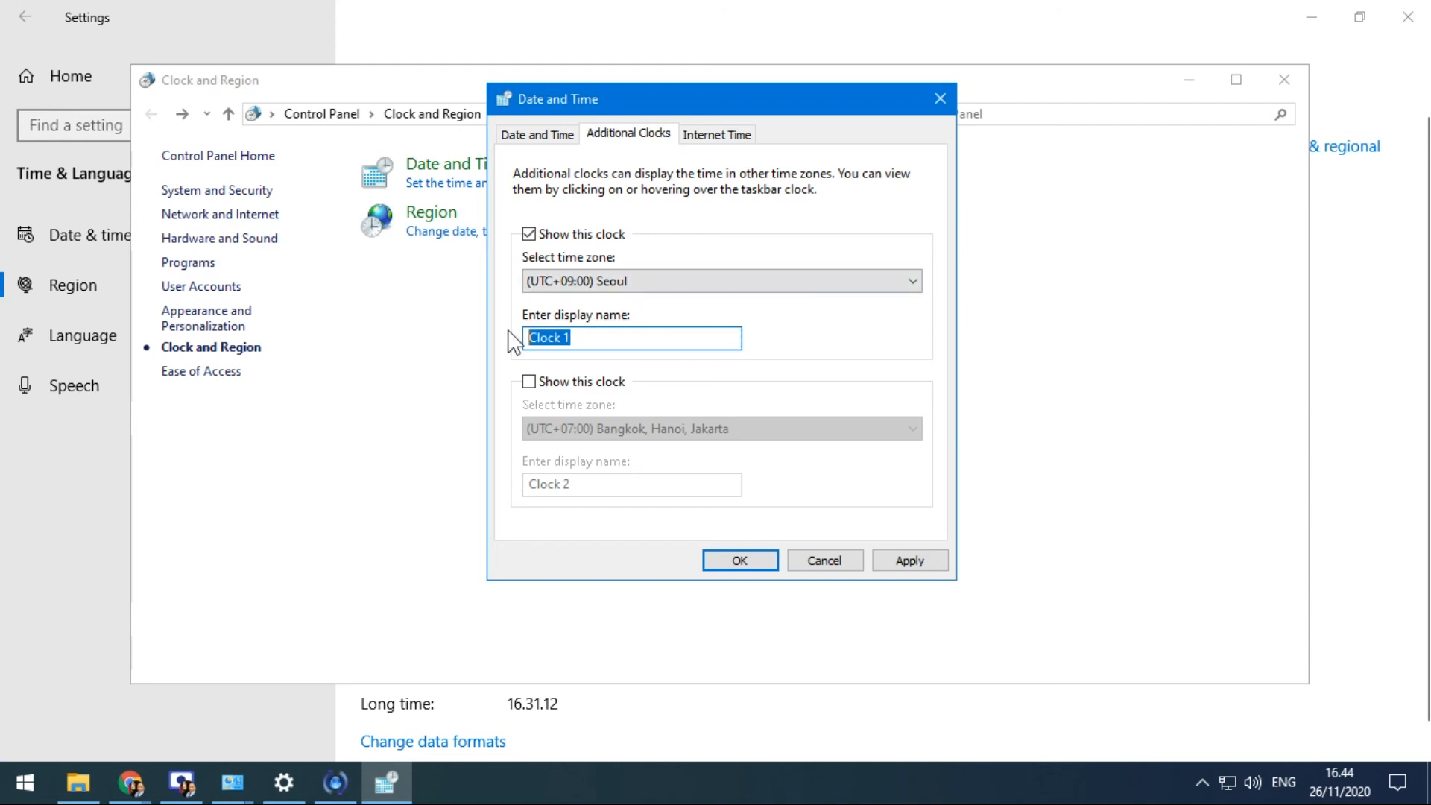
pyautogui.write('Seol')
pyautogui.click(898, 559)
pyautogui.click(1336, 778)
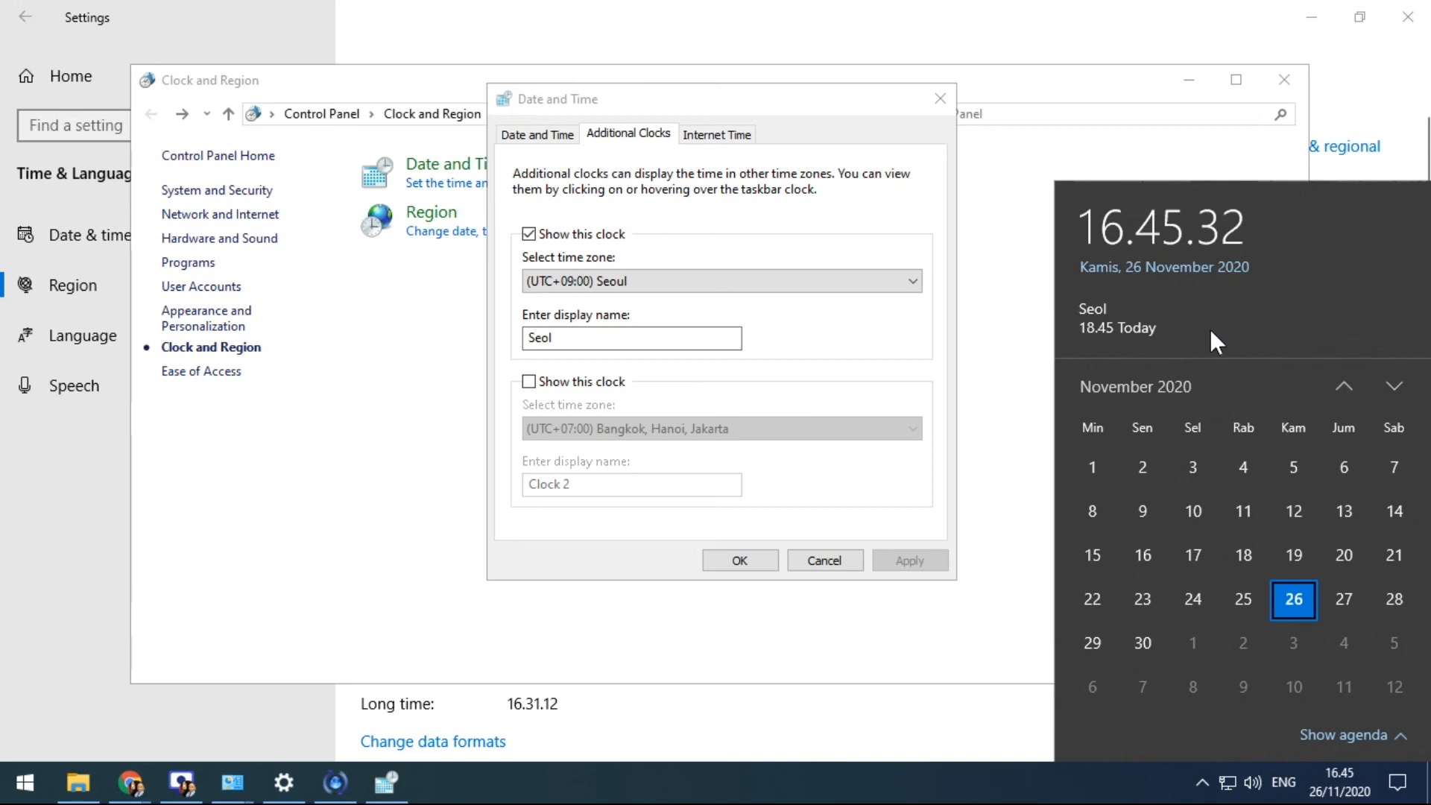
pyautogui.moveTo(627, 96); pyautogui.dragTo(516, 70)
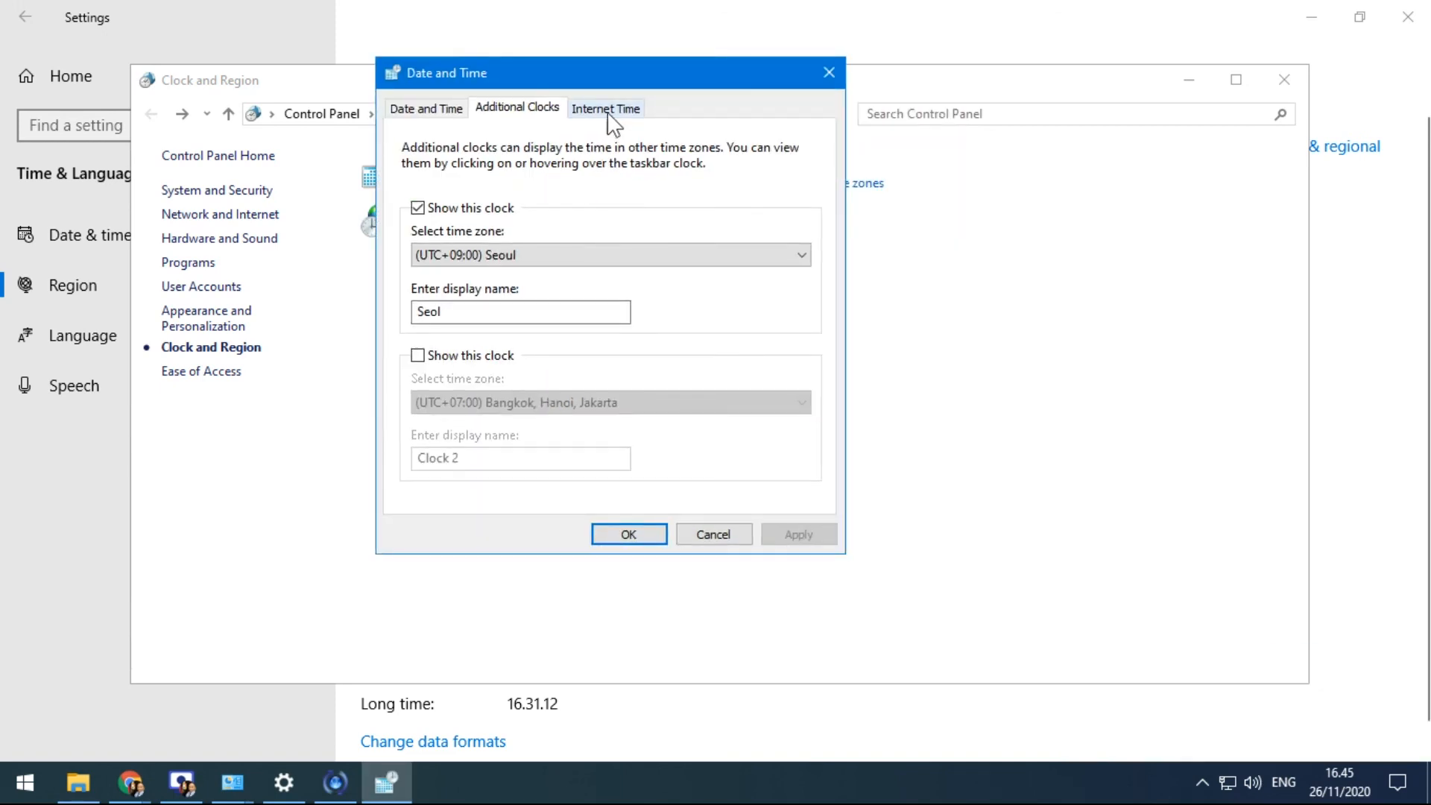
# Review the Internet Time settings and confirm with time.windows.com kept as the sync server
pyautogui.click(610, 110)
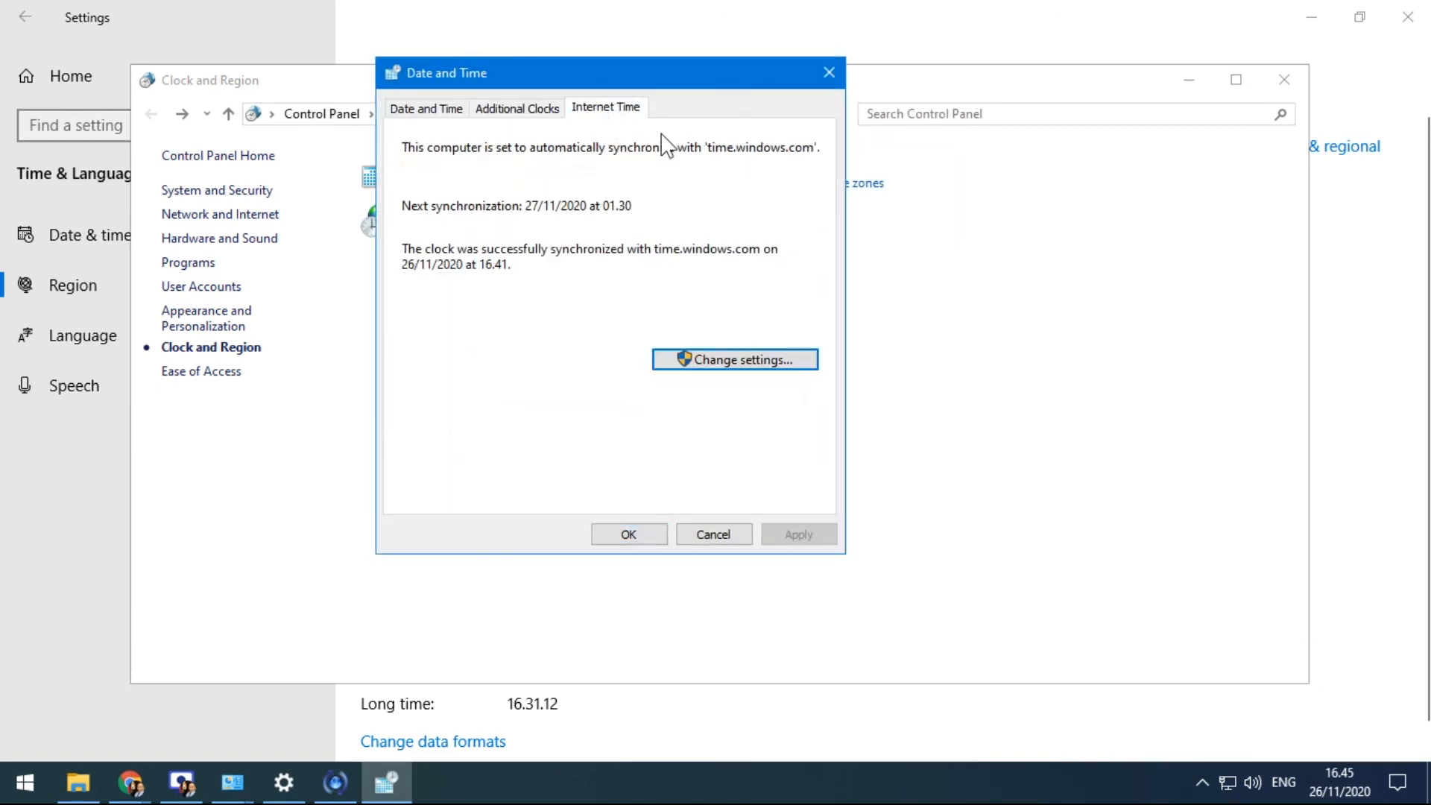
pyautogui.click(747, 360)
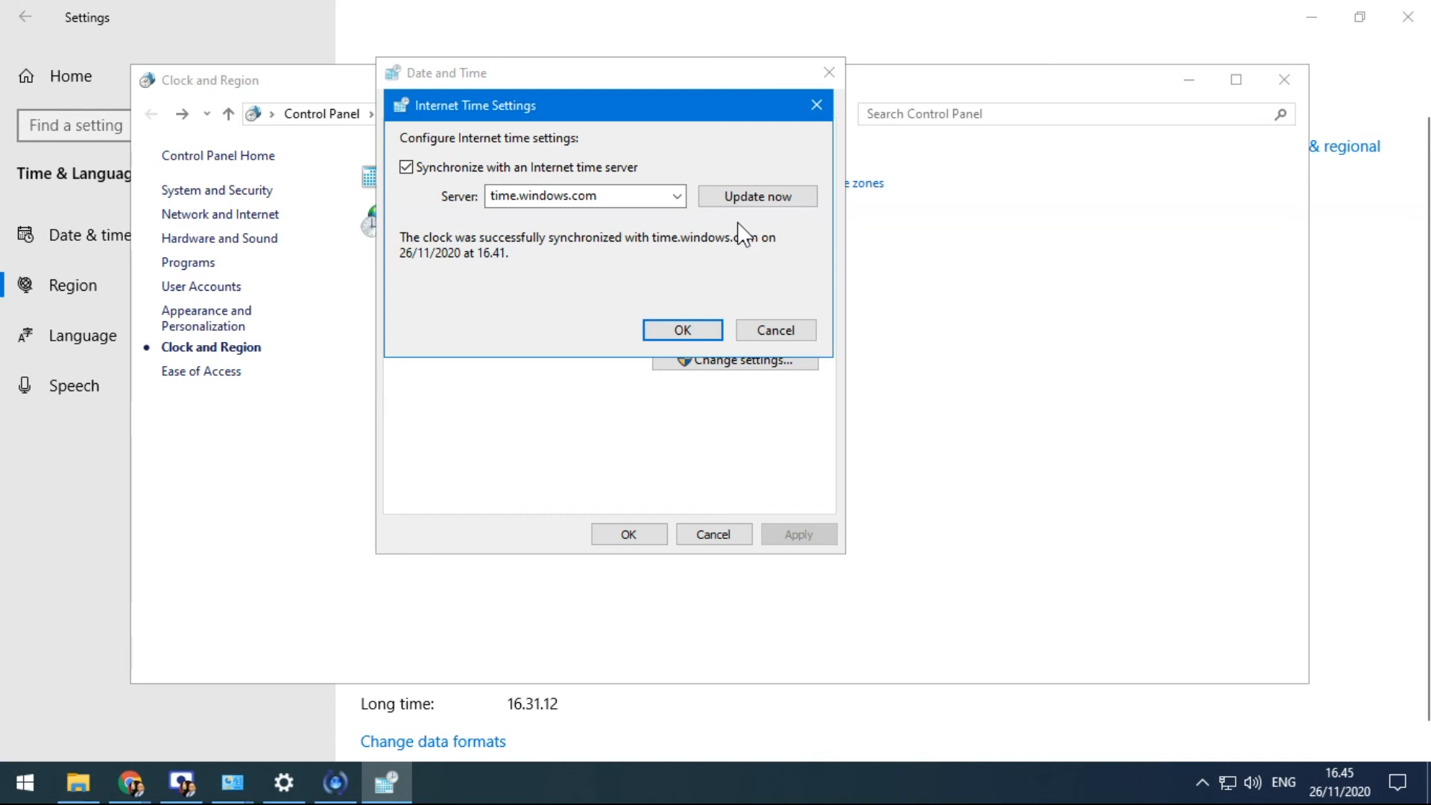
pyautogui.doubleClick(630, 196)
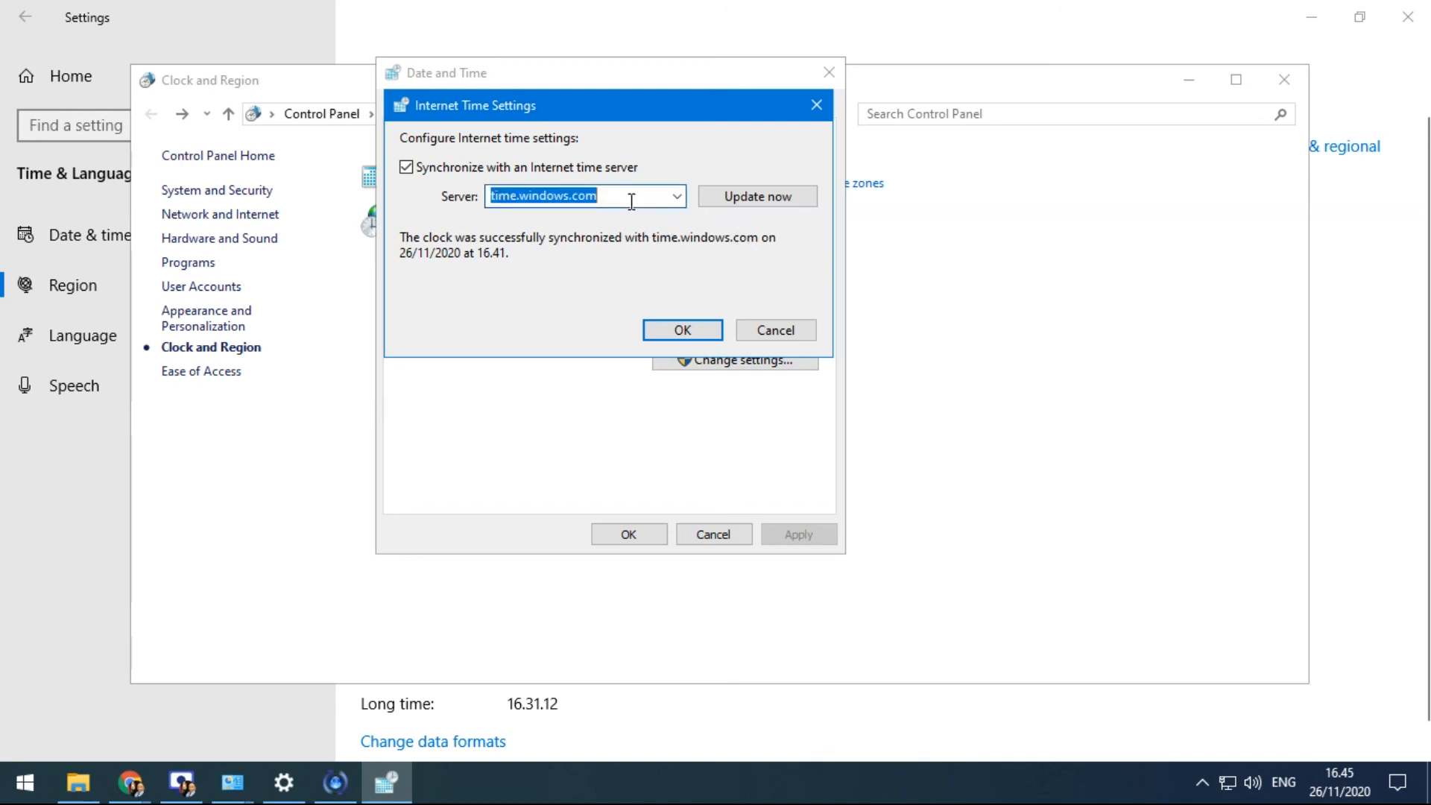
pyautogui.click(680, 198)
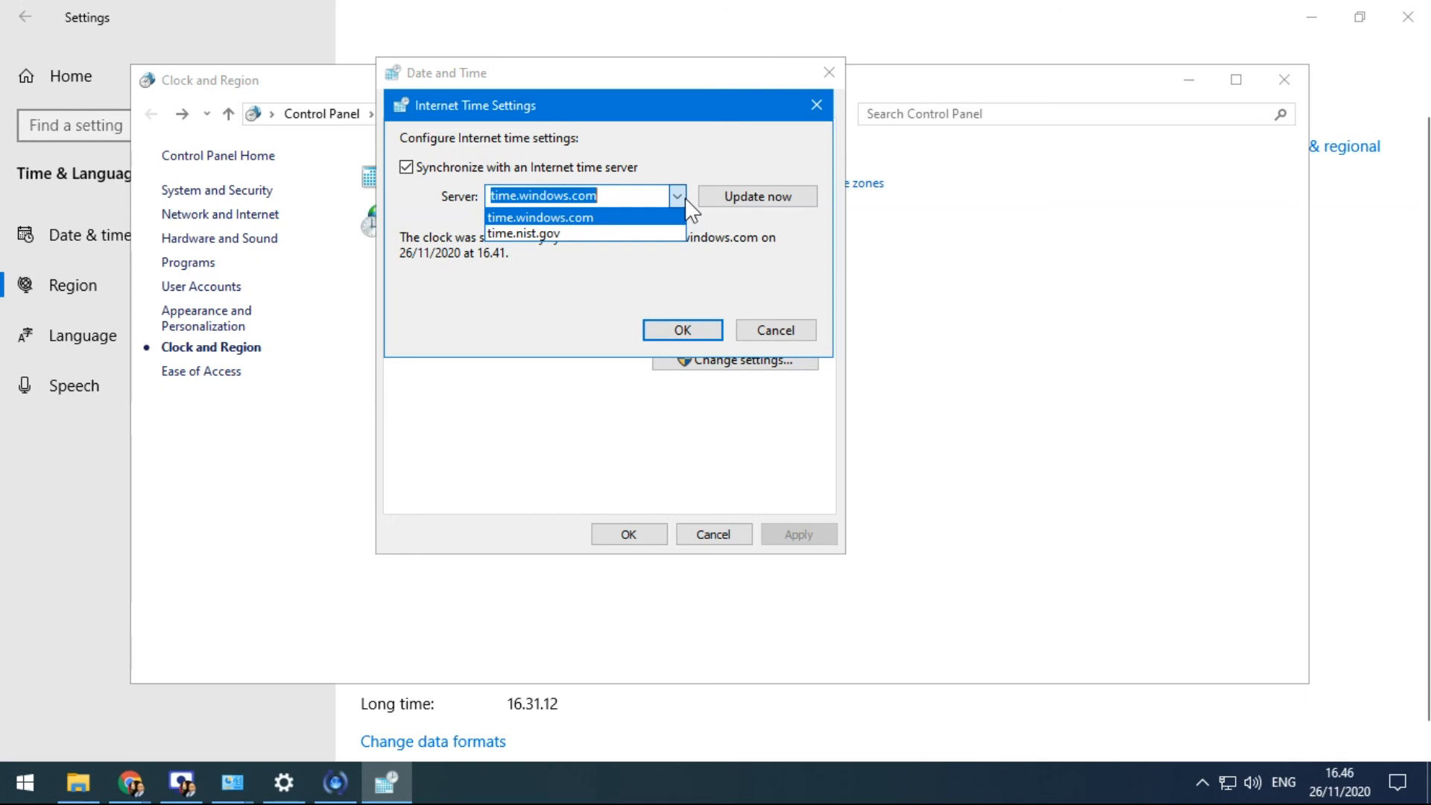
pyautogui.click(603, 217)
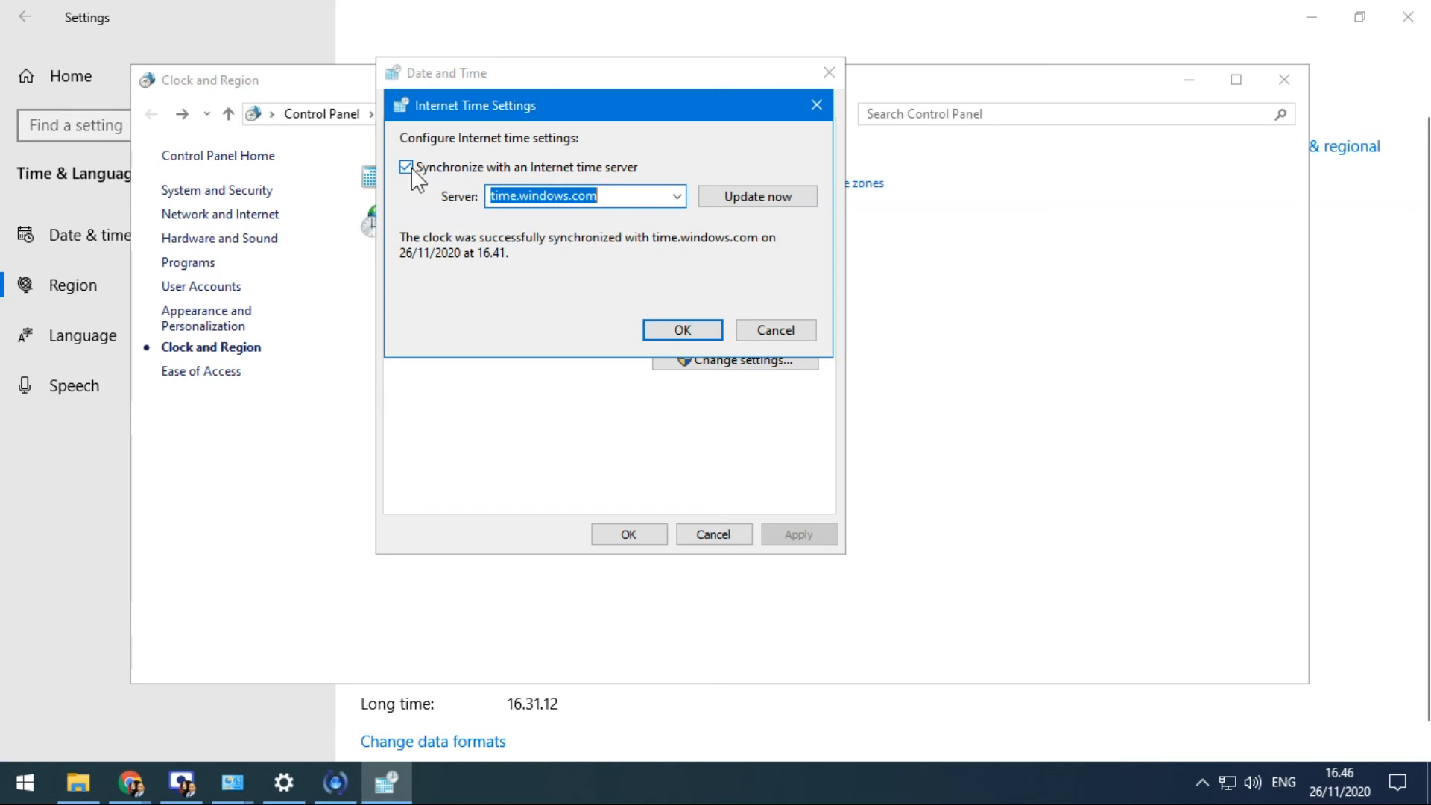
pyautogui.click(663, 329)
pyautogui.click(422, 120)
pyautogui.click(516, 108)
pyautogui.click(605, 108)
pyautogui.moveTo(607, 74); pyautogui.dragTo(659, 82)
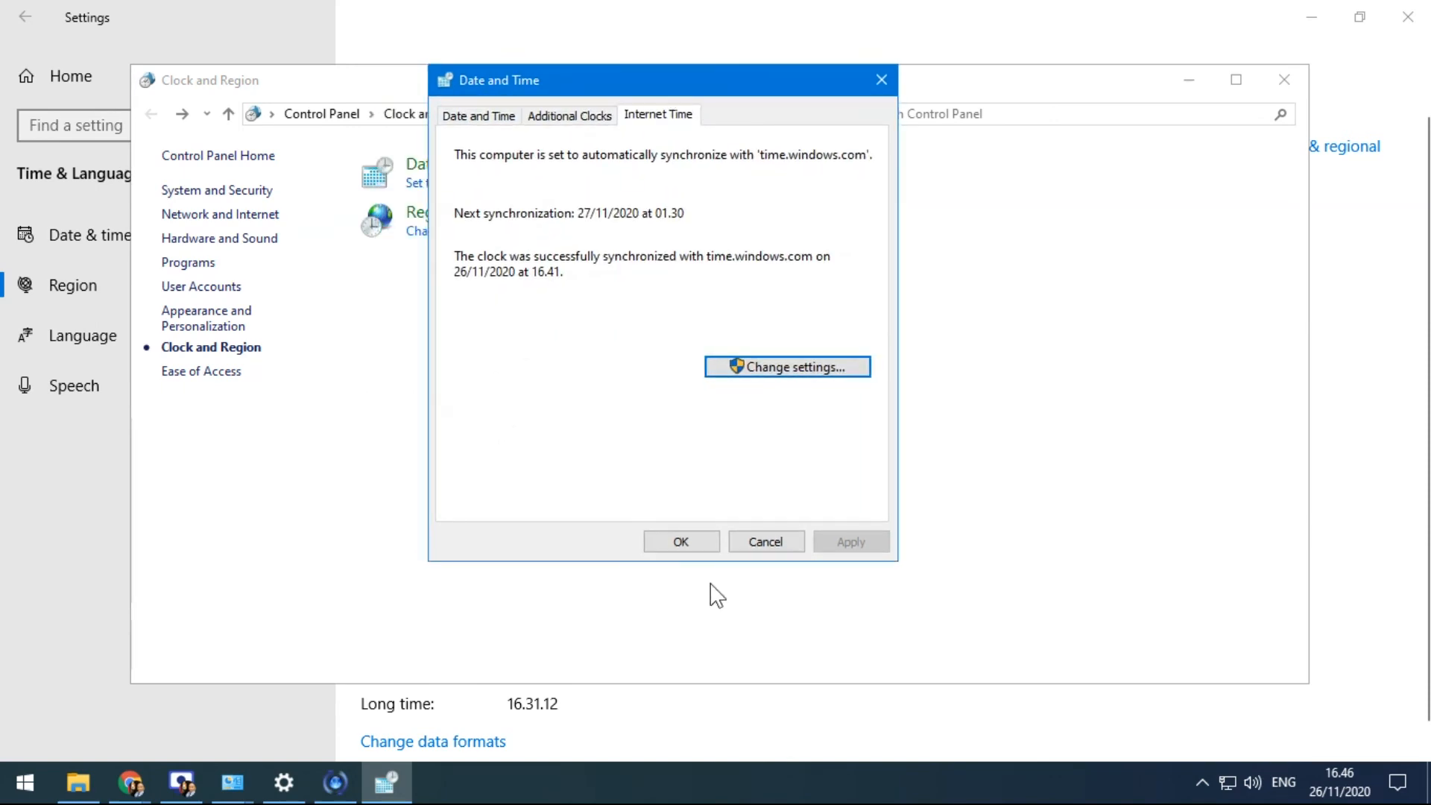
# Close the Date and Time dialog and Clock and Region, back to the Settings Region page (Indonesia)
pyautogui.click(704, 544)
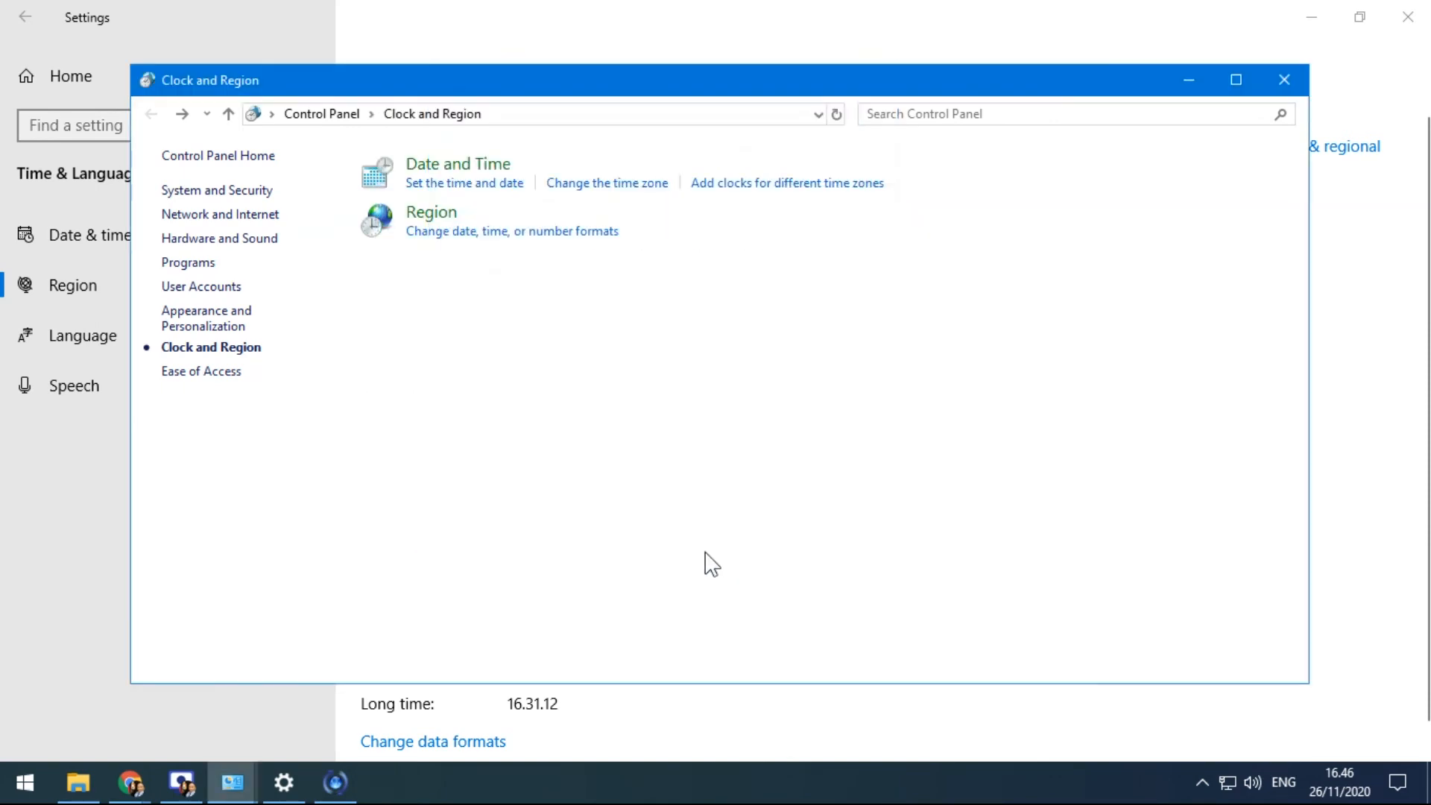
pyautogui.click(626, 185)
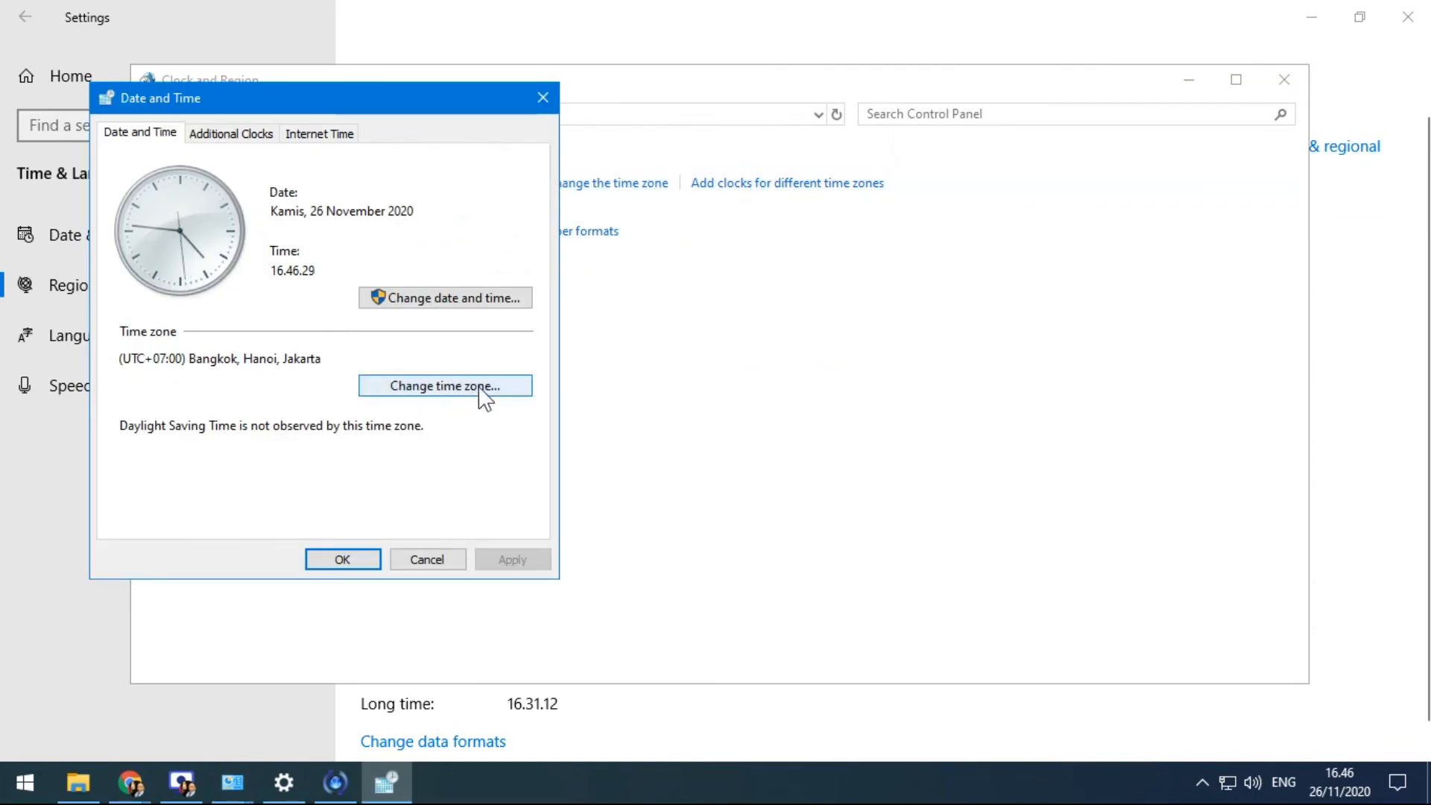
pyautogui.click(542, 98)
pyautogui.click(714, 185)
pyautogui.moveTo(359, 133); pyautogui.dragTo(647, 155)
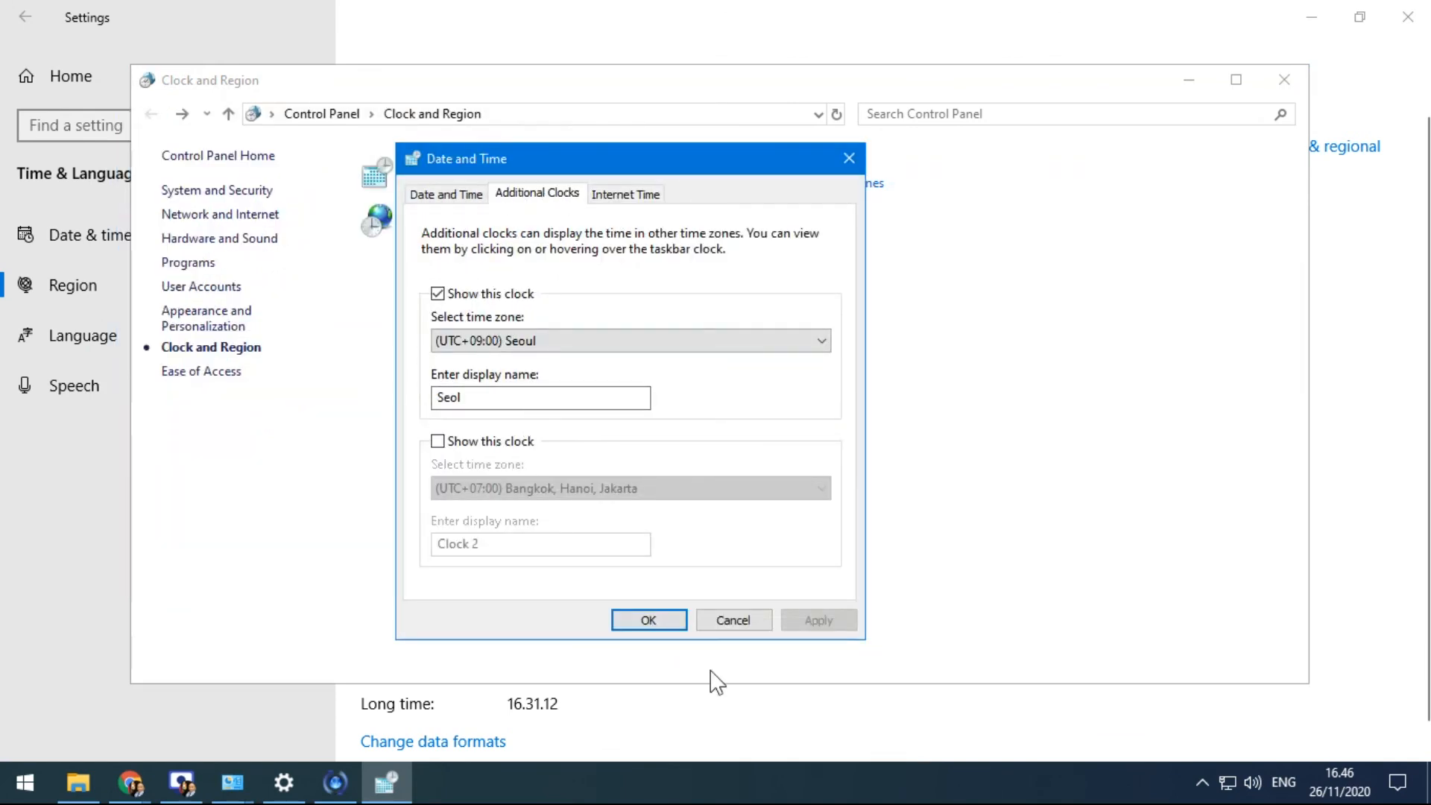
pyautogui.click(648, 620)
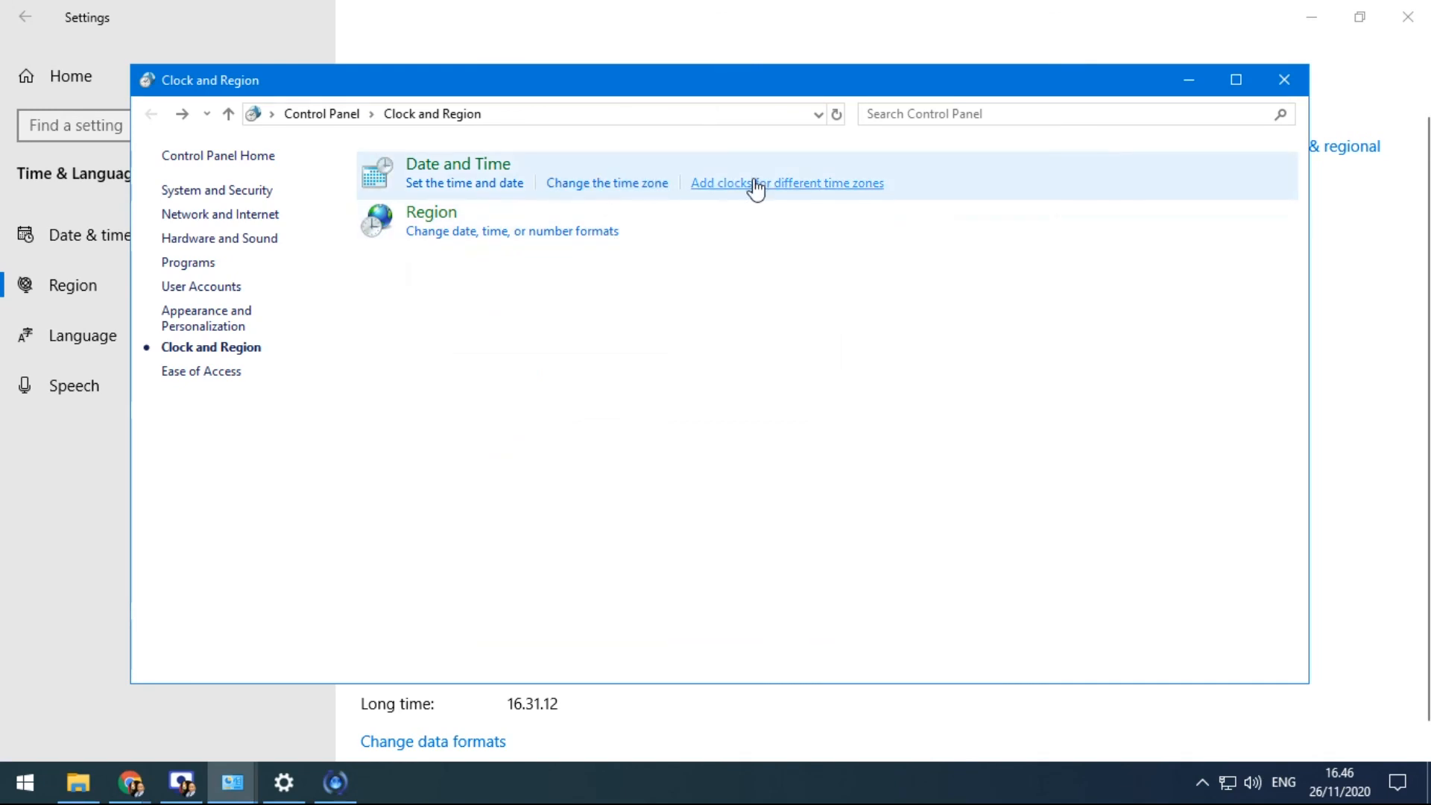
pyautogui.click(474, 187)
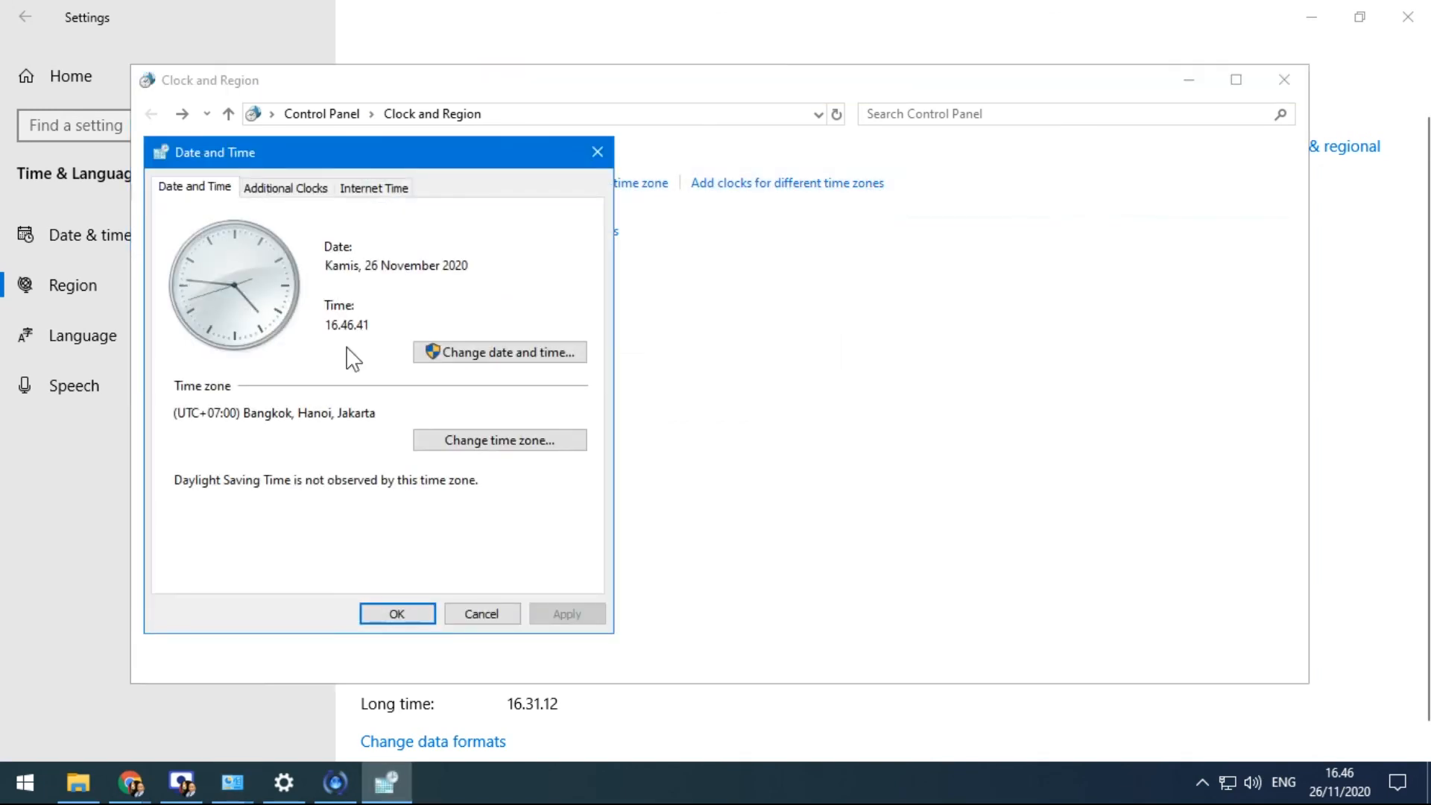
pyautogui.click(396, 614)
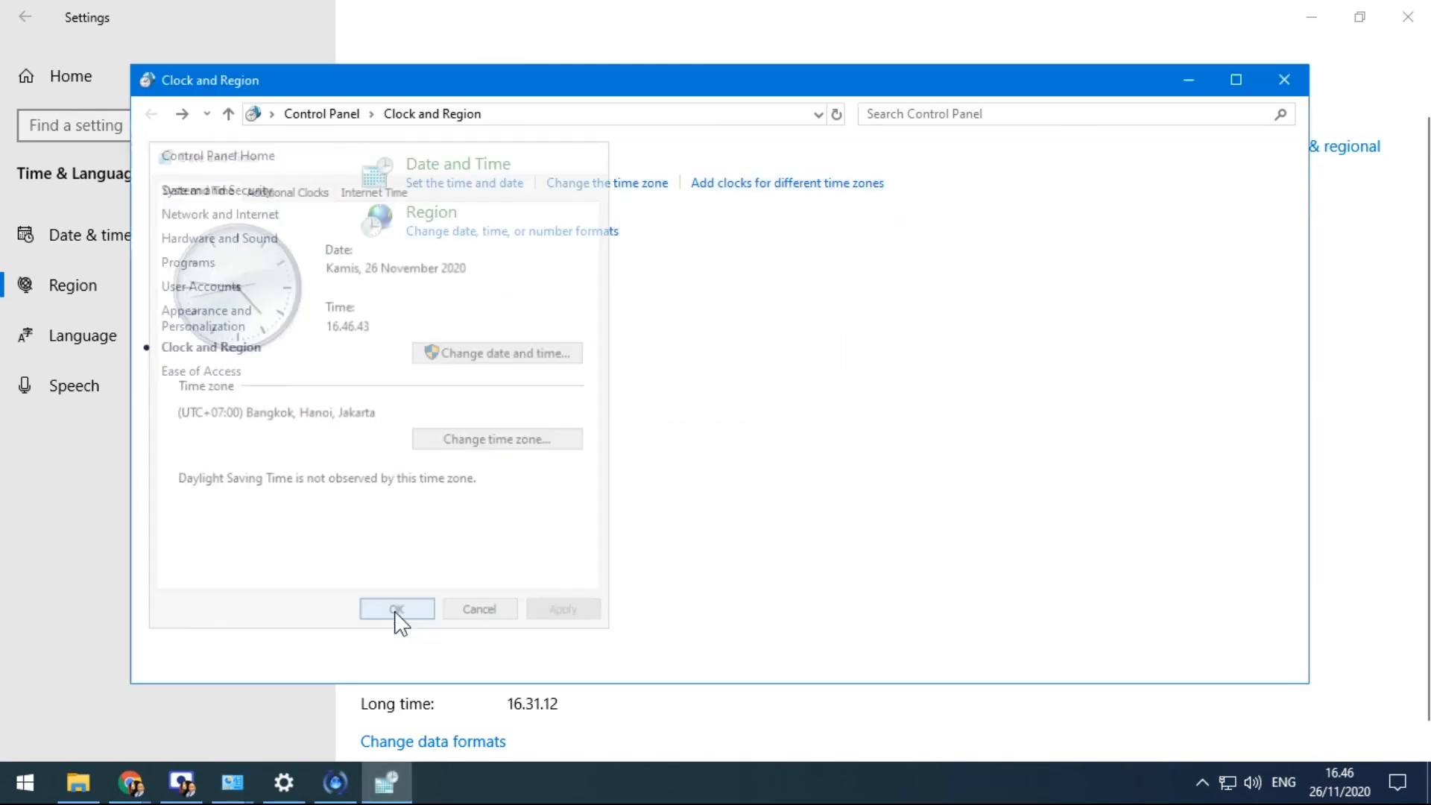
pyautogui.click(1283, 81)
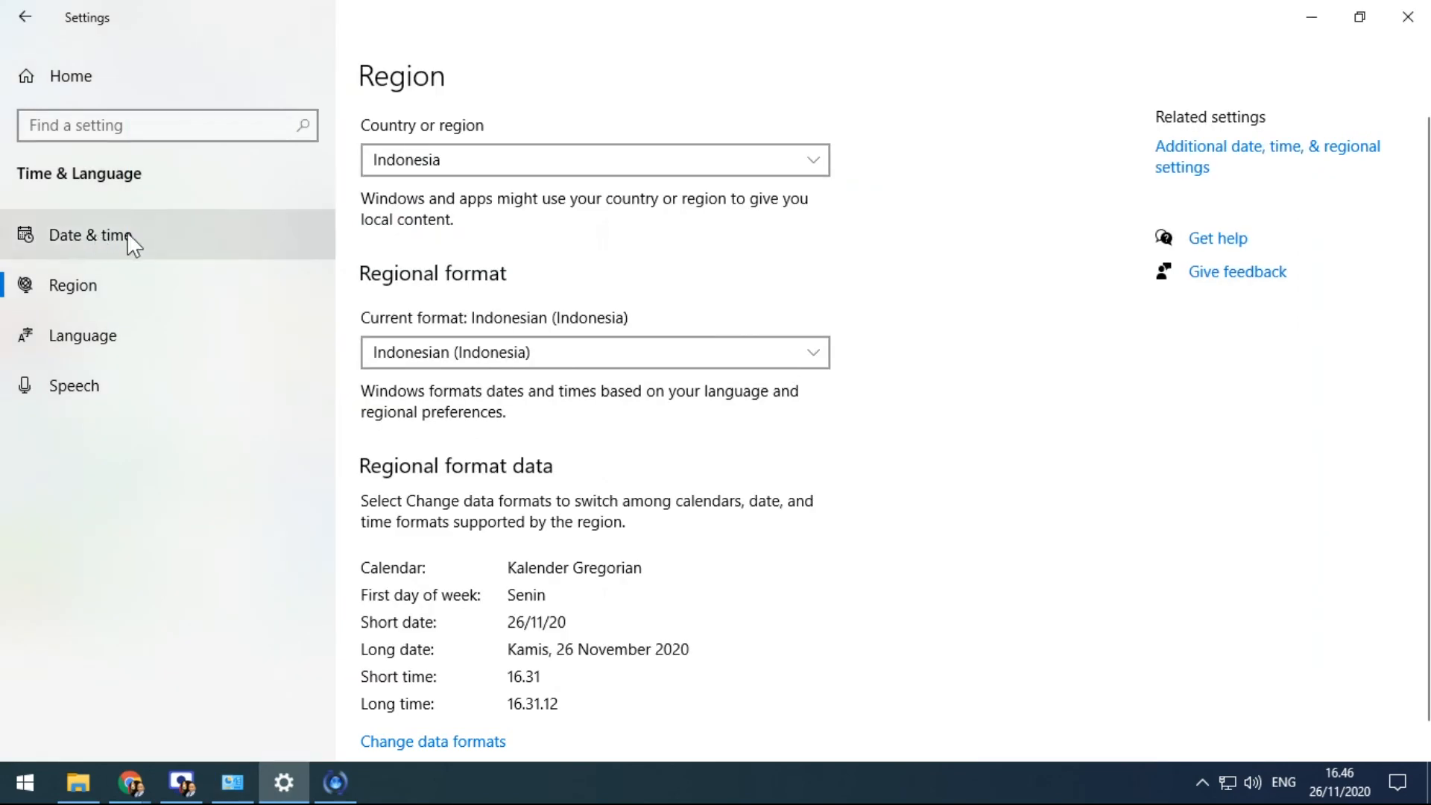